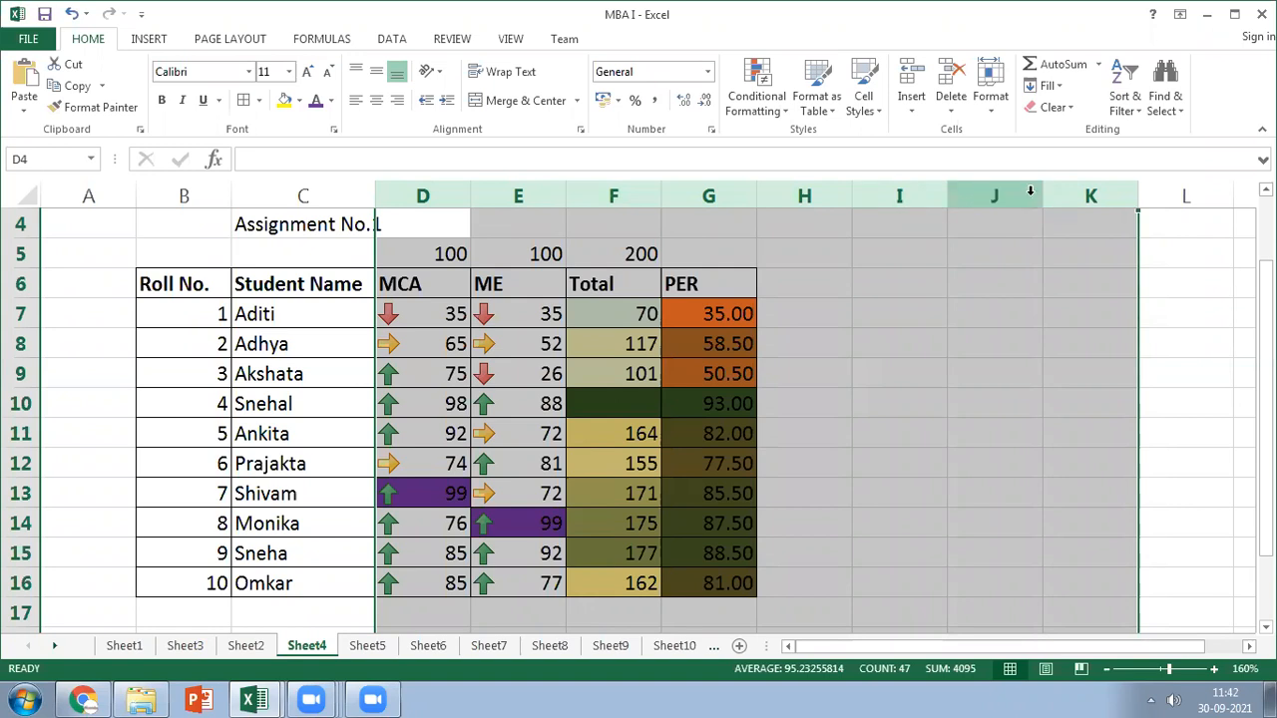
Insert seven blank columns at D:J, between the Student Name and MCA columns
mouse_move(1021, 187)
mouse_down()
mouse_move(1035, 223)
mouse_move(1000, 197)
mouse_up()
right_click(1001, 198)
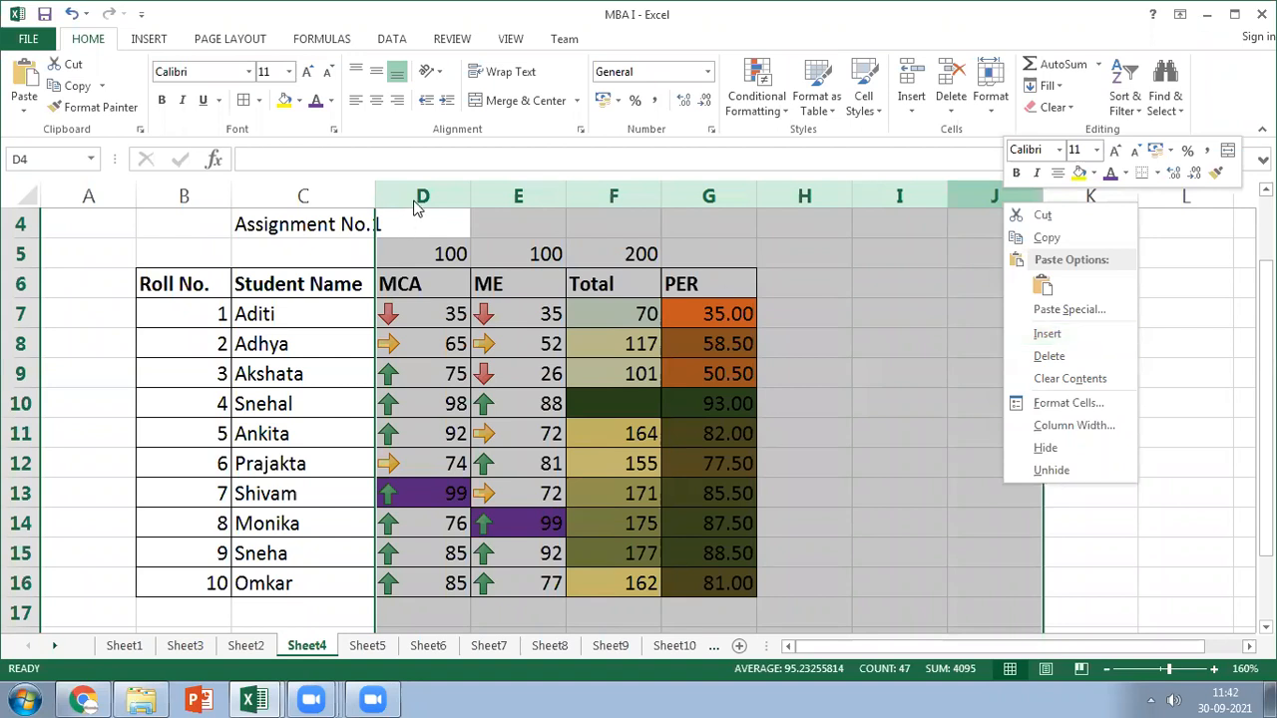
drag(417, 206, 998, 191)
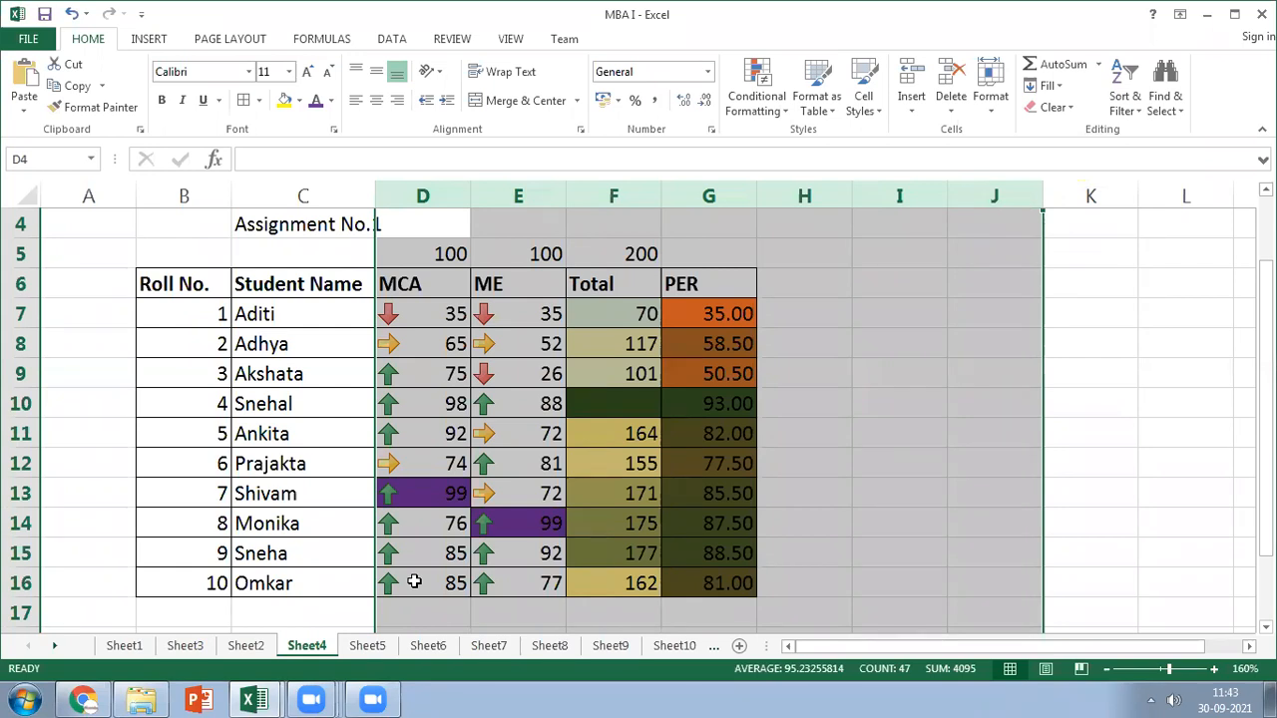
right_click(995, 196)
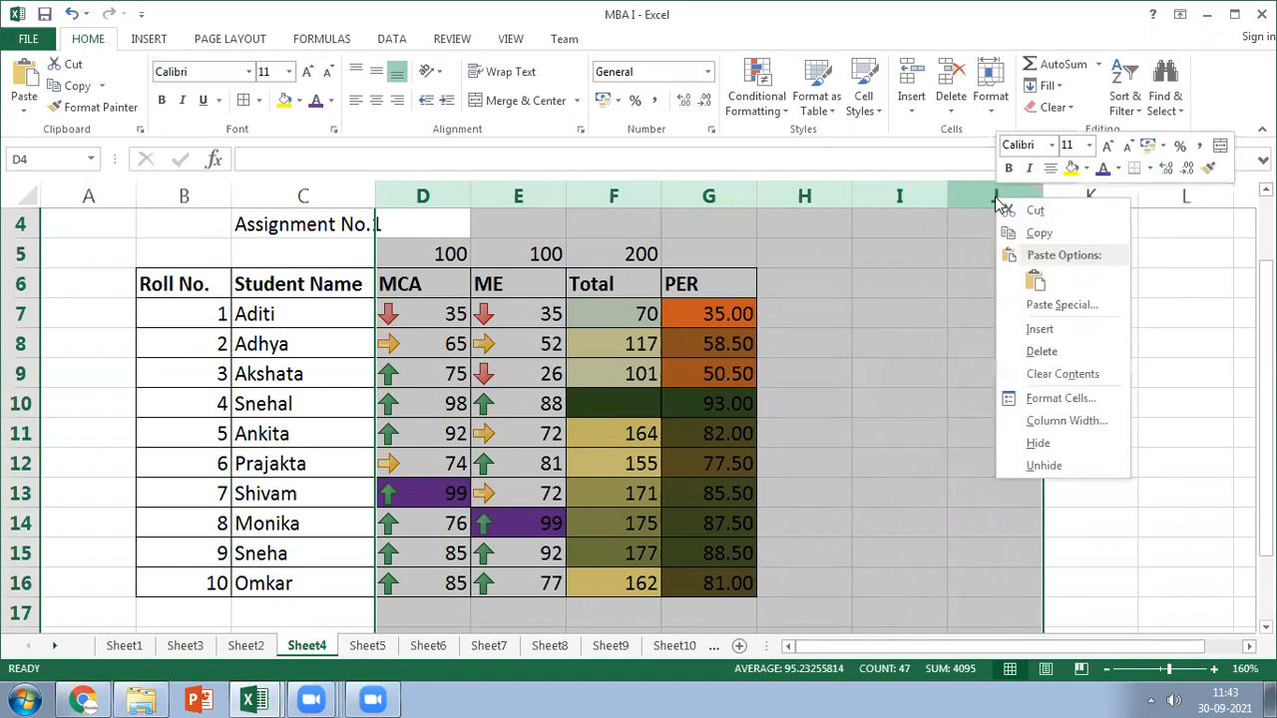
click(1038, 325)
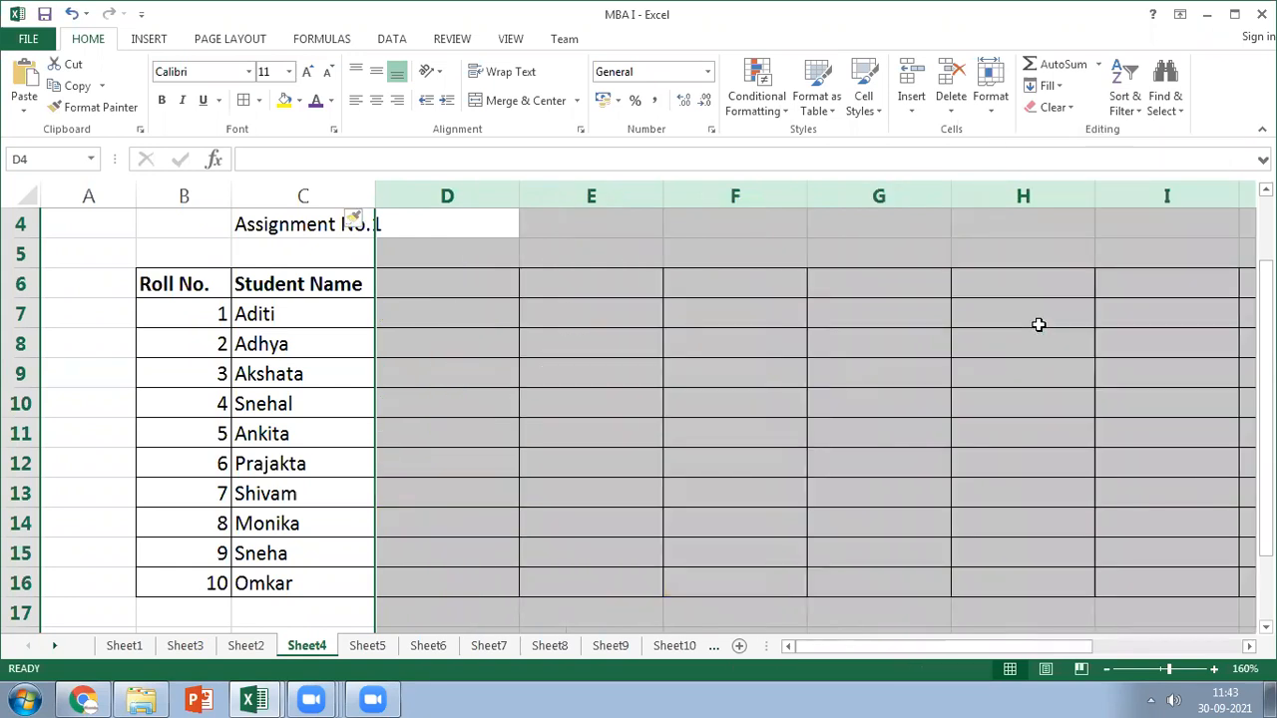
Set the width of the newly inserted columns D through J to 7
drag(1002, 646, 1064, 648)
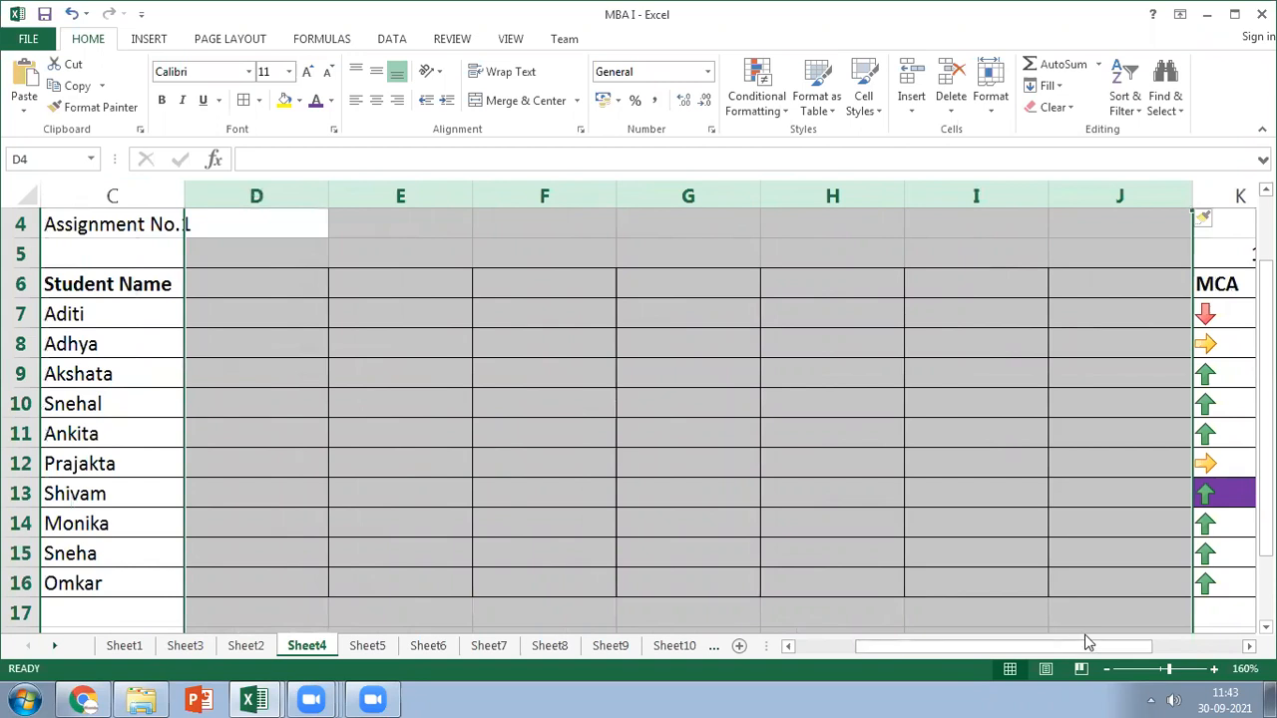
right_click(1085, 195)
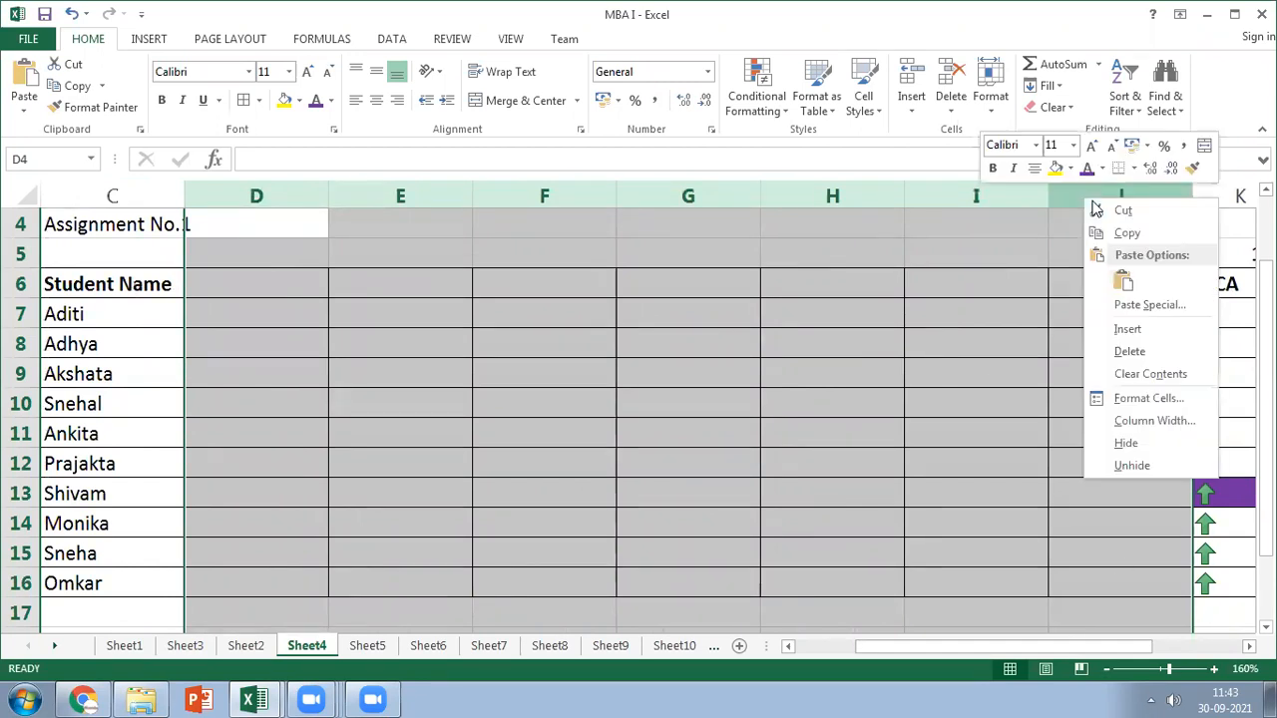
click(1154, 421)
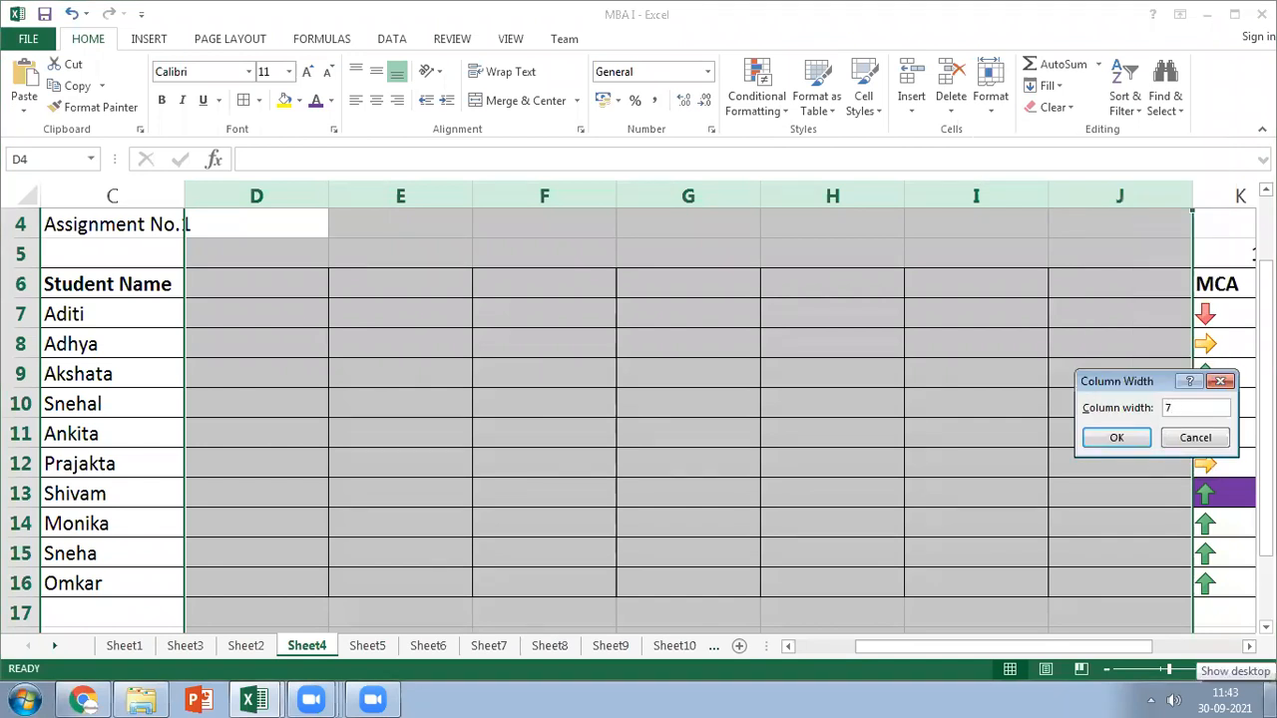
key(Return)
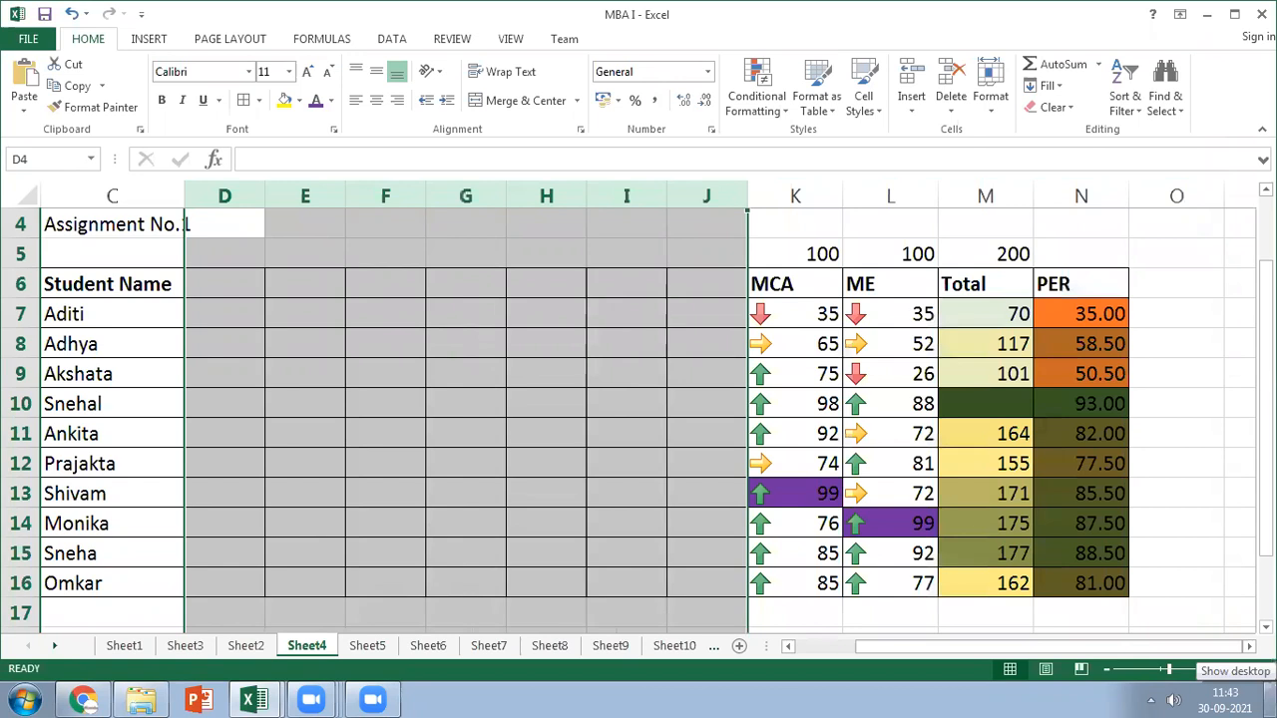
Enter the subject headings DA, ST, OB, FMA and CA in cells D6 through H6
click(815, 647)
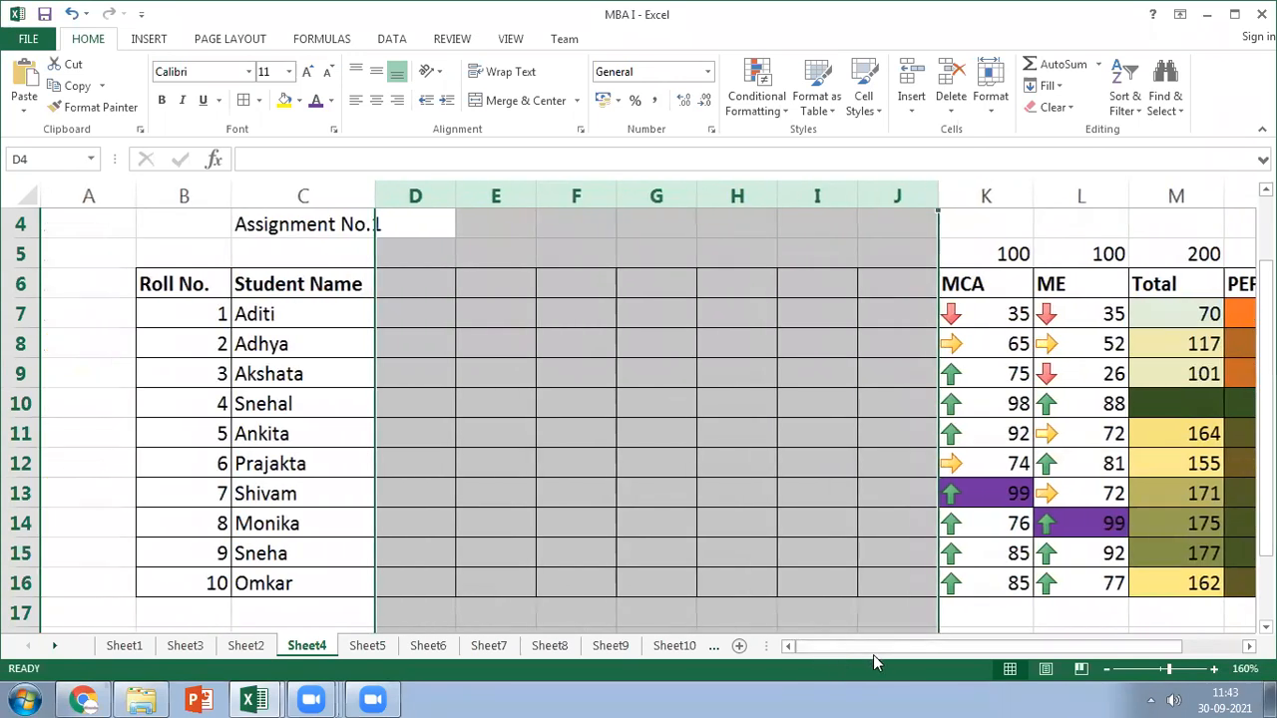
drag(879, 646, 916, 651)
click(349, 280)
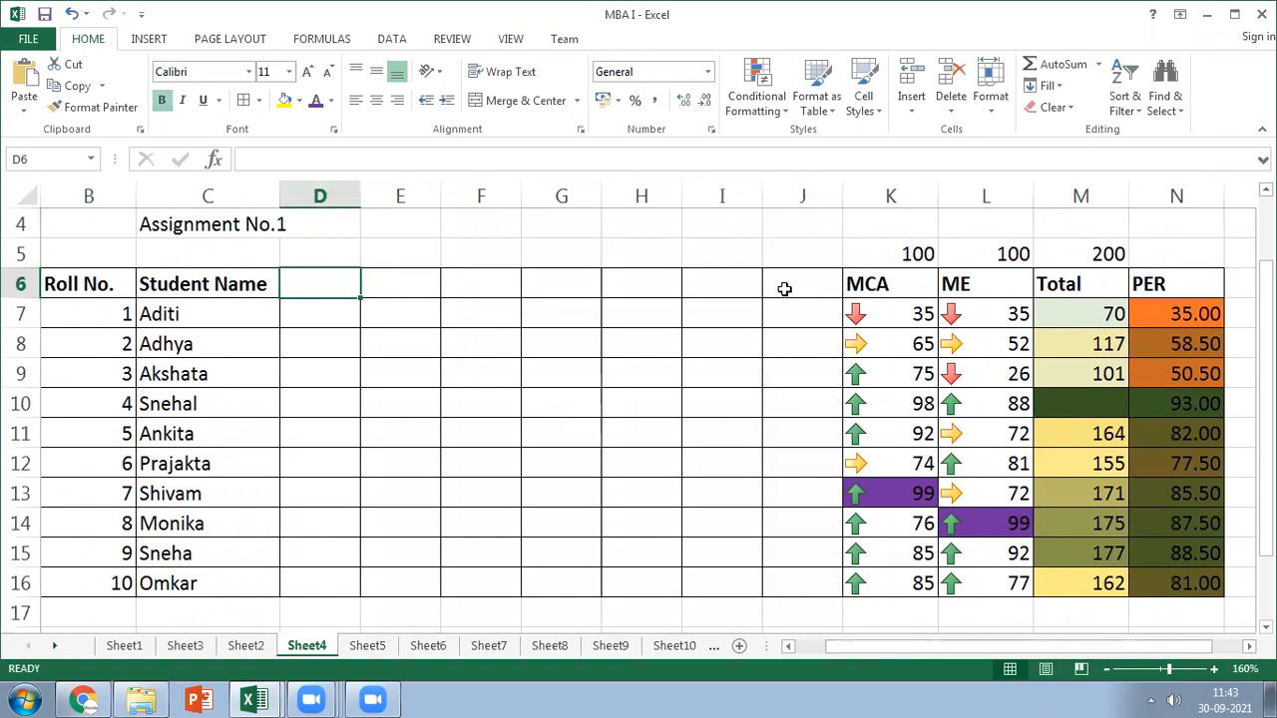
shift+click(785, 288)
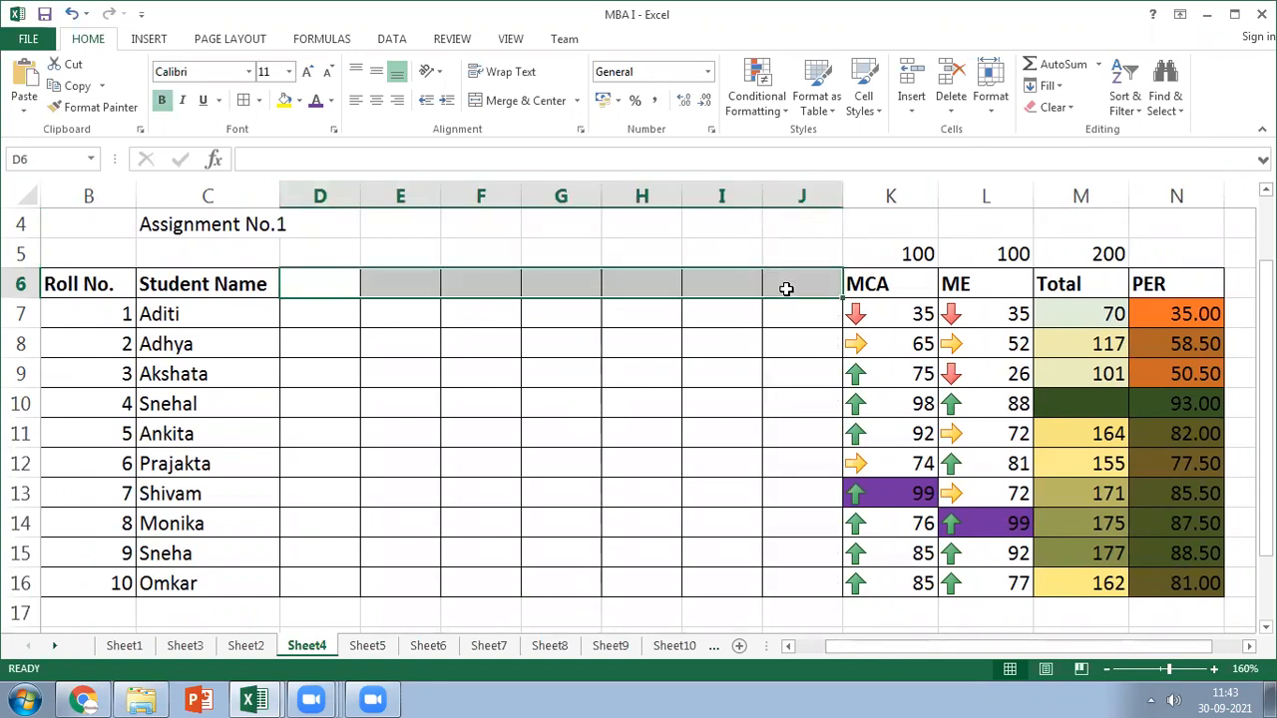
click(355, 281)
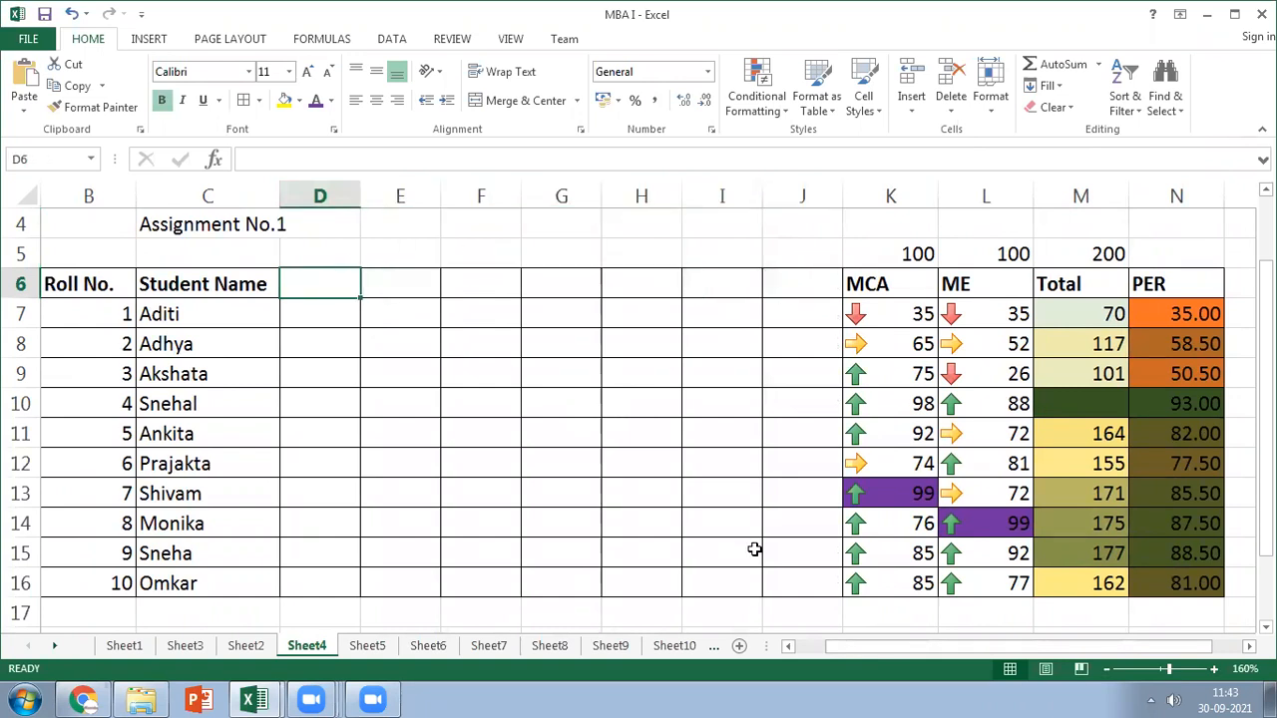
text(DA)
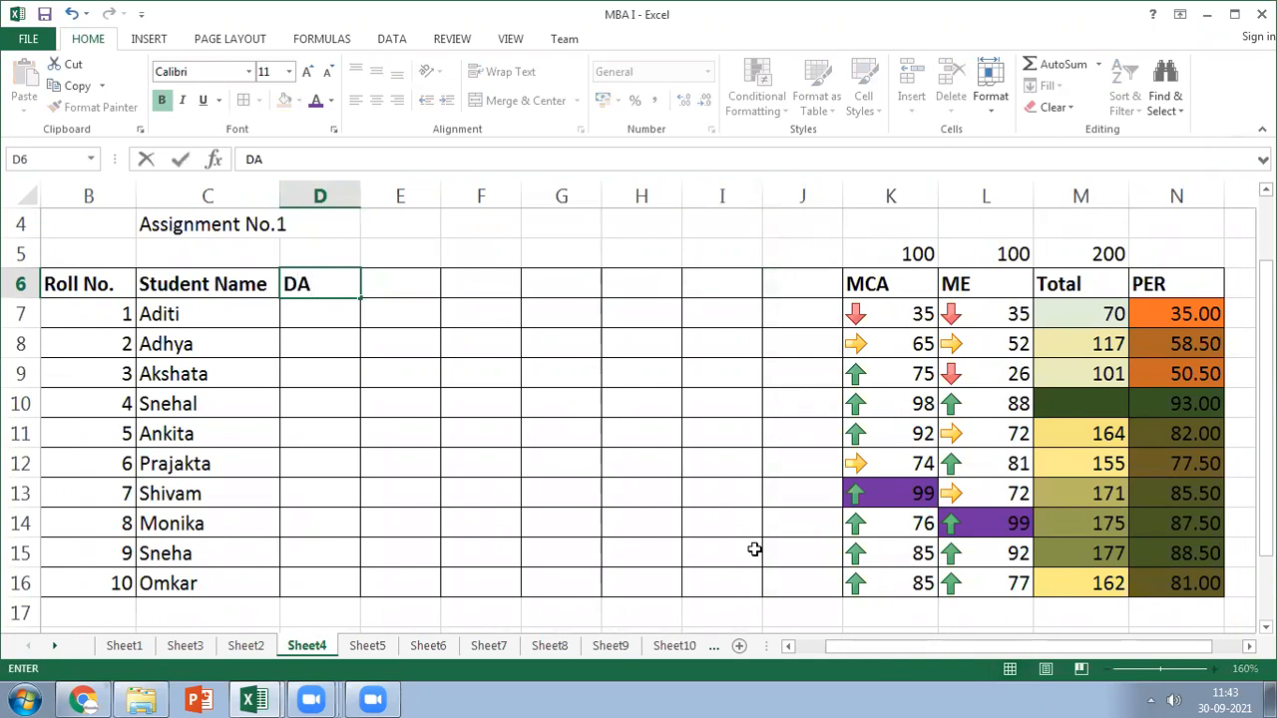
key(Tab)
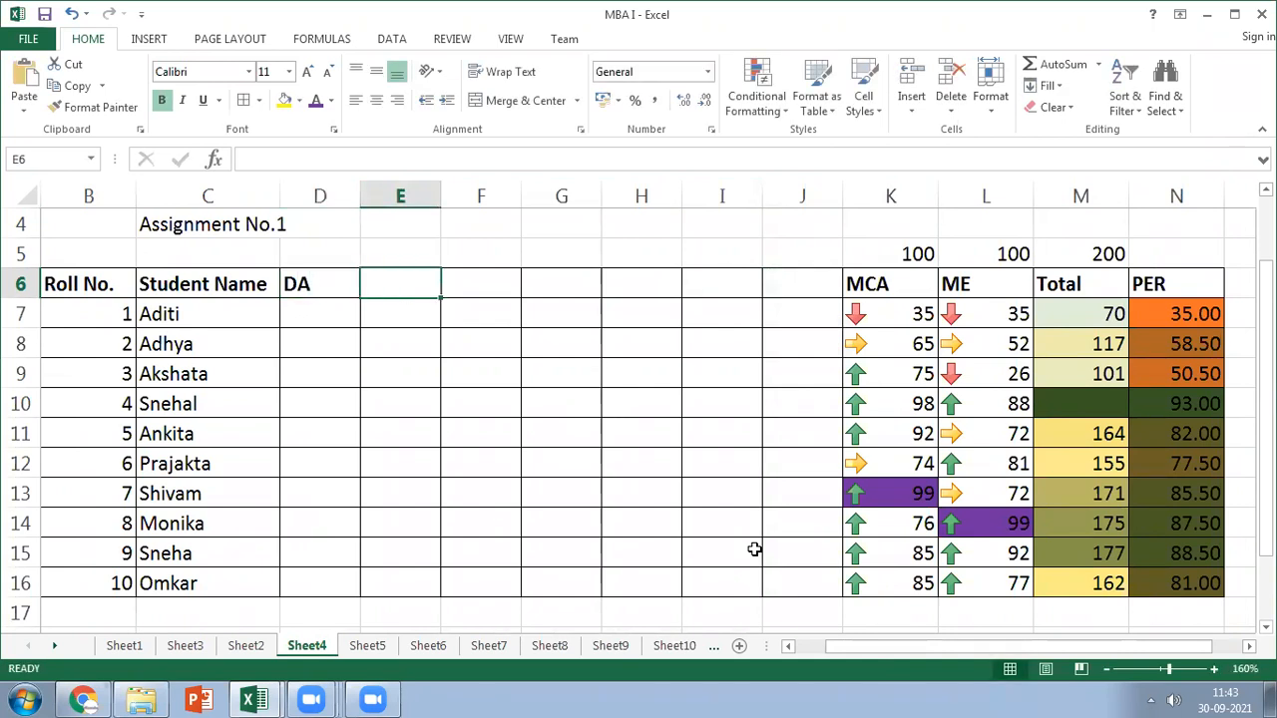
text(ST)
key(Tab)
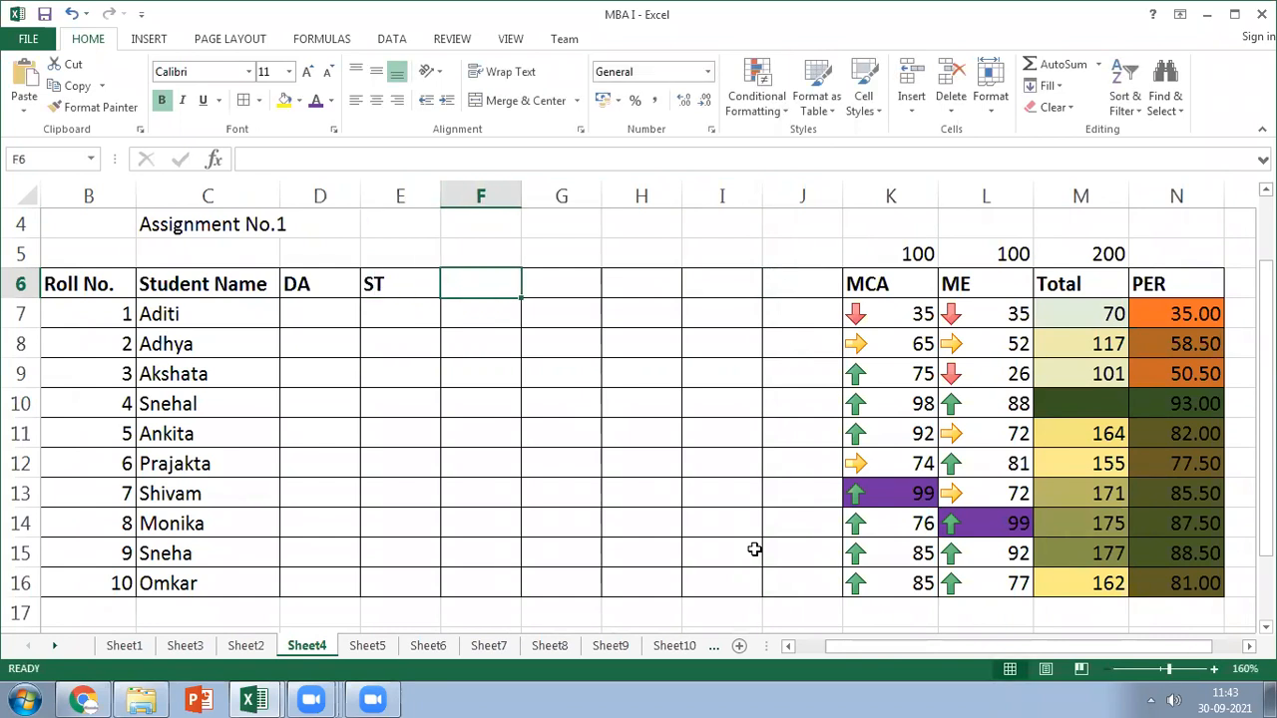
text(OB)
key(Tab)
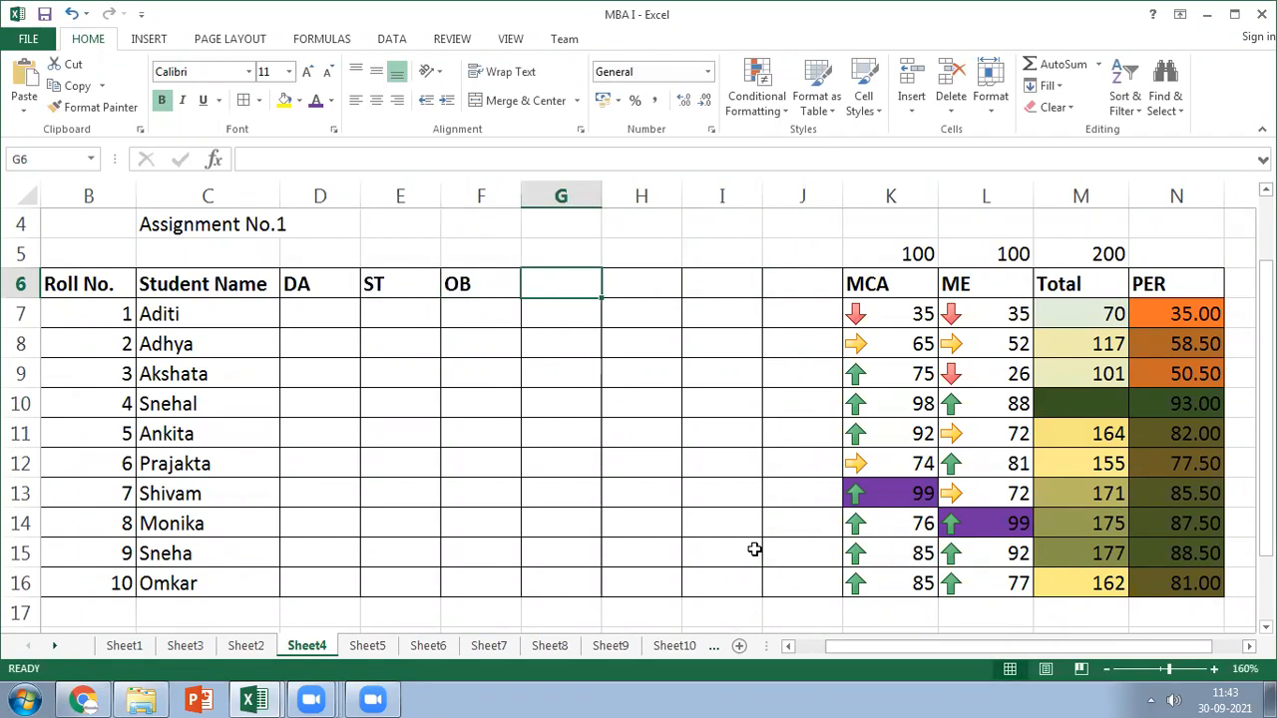
text(FMA)
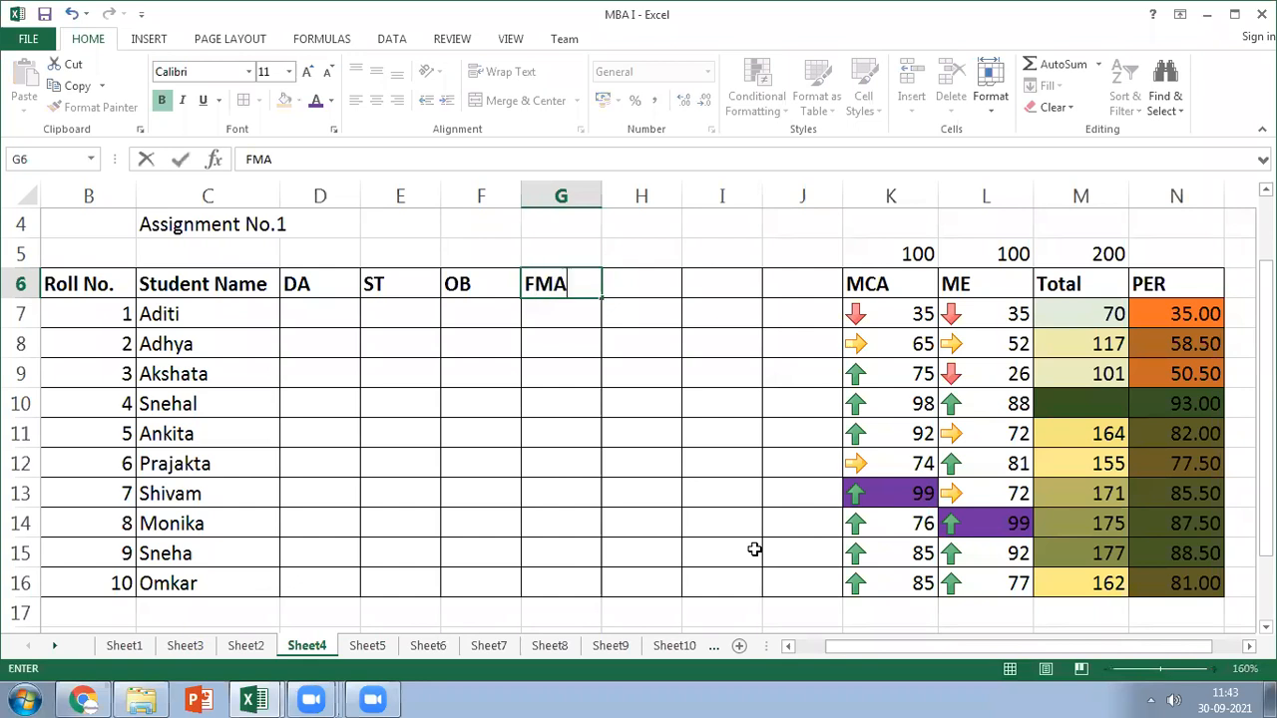
key(Tab)
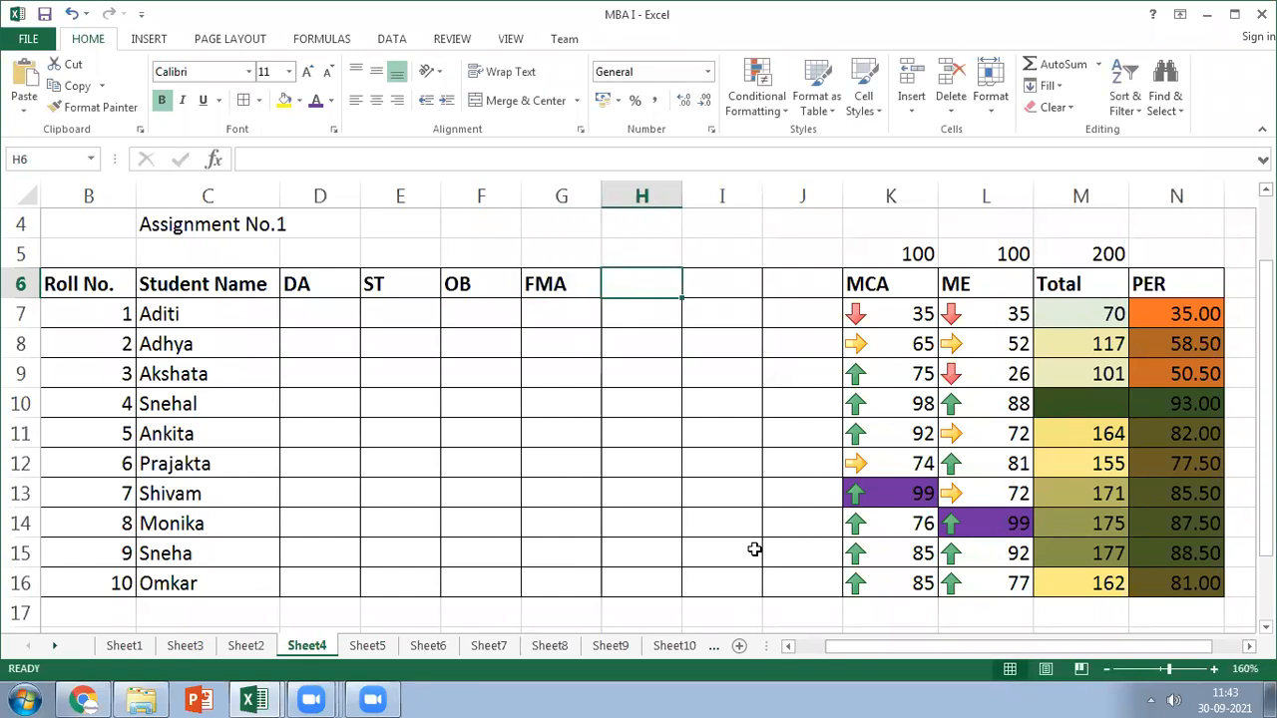
text(CA)
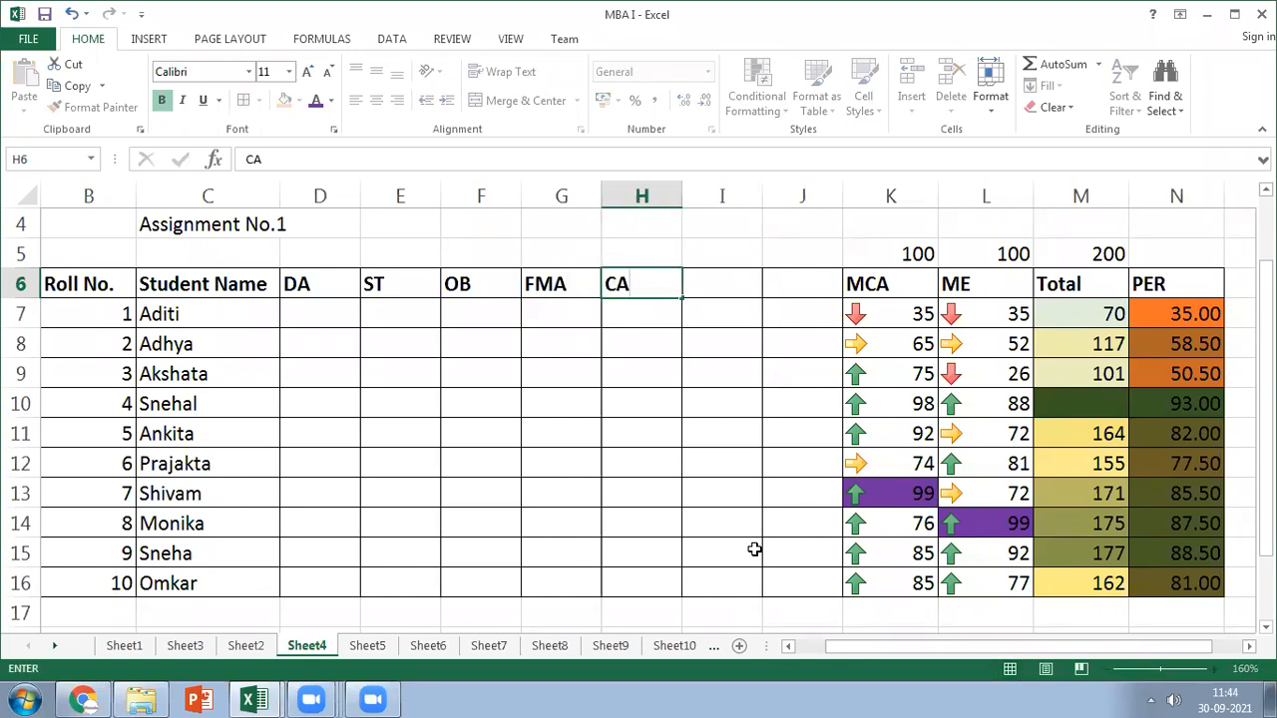
key(Tab)
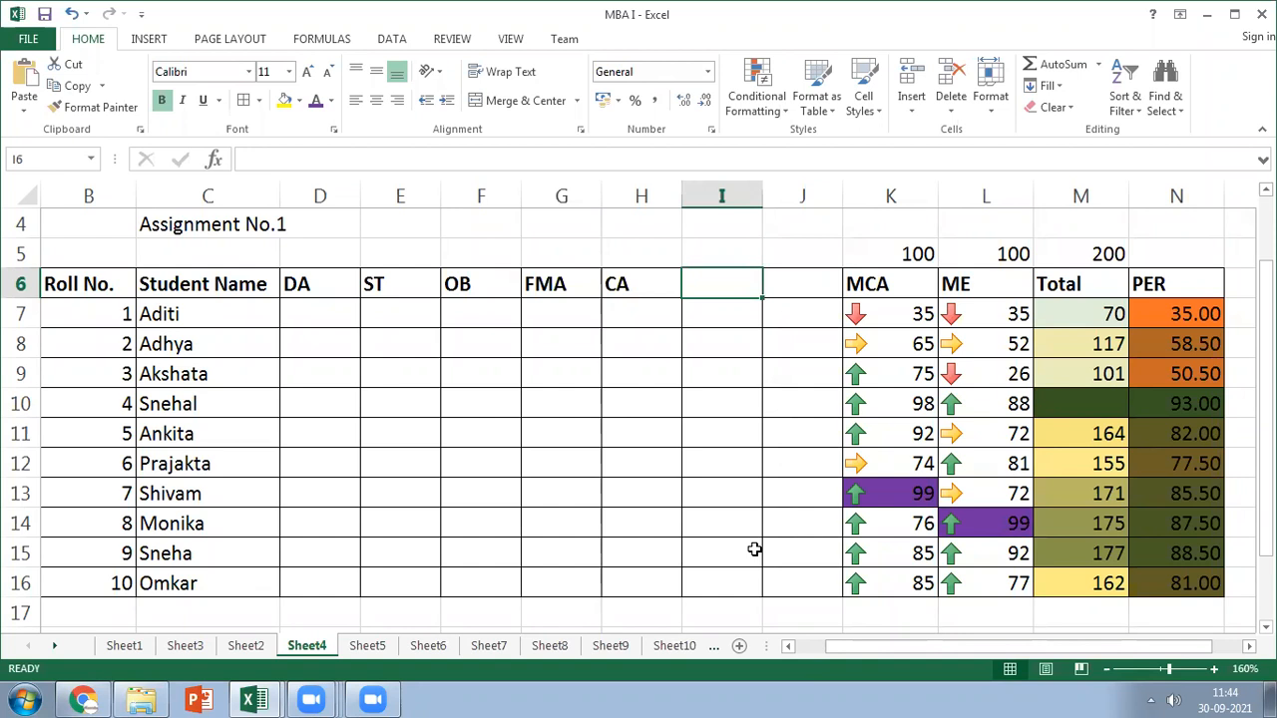
Consult the subject headings in Sheet1, and enter LAB in I6 and BC in J6 of Sheet4
click(118, 648)
scroll(325, 539, up, 2)
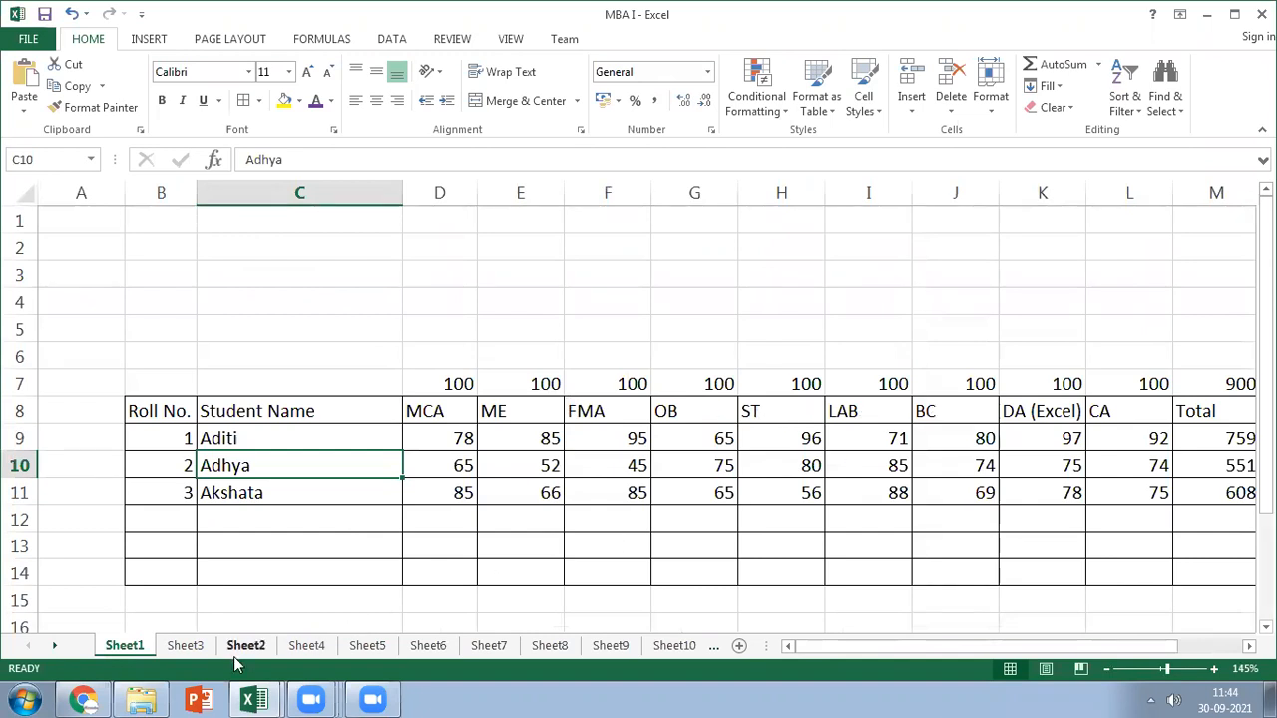
click(307, 646)
text(LAB)
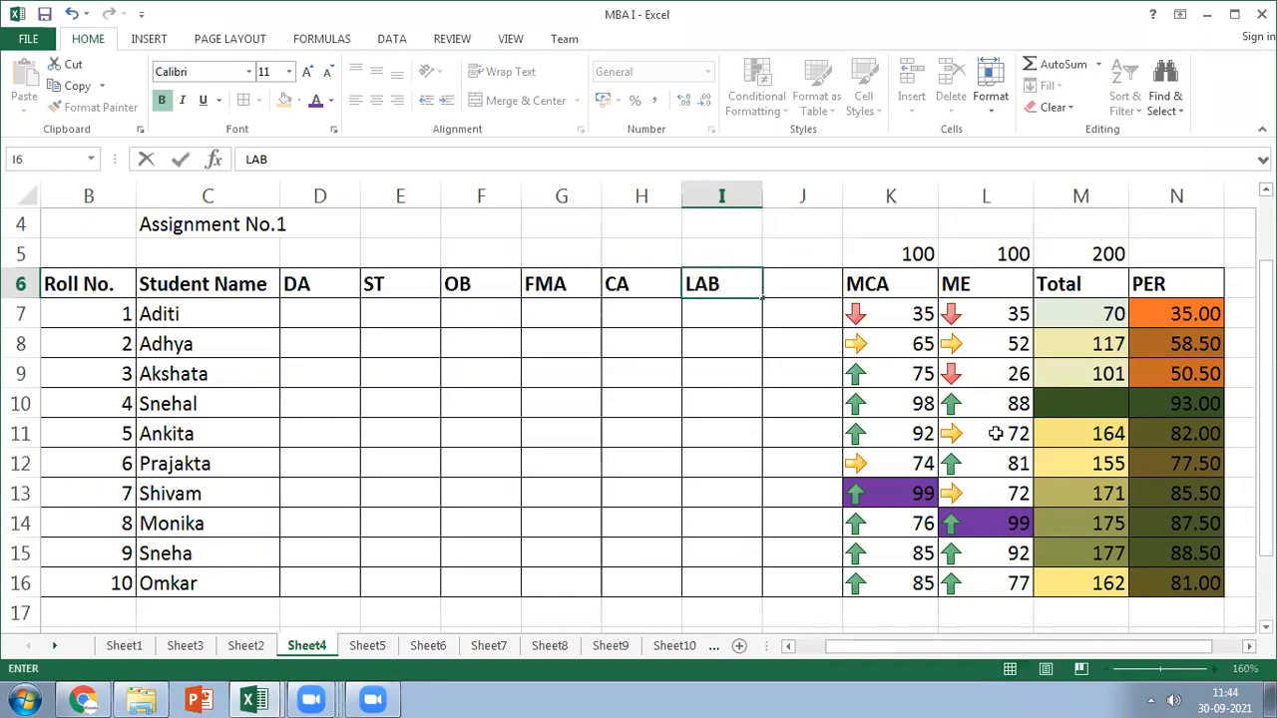
key(Tab)
text(BC)
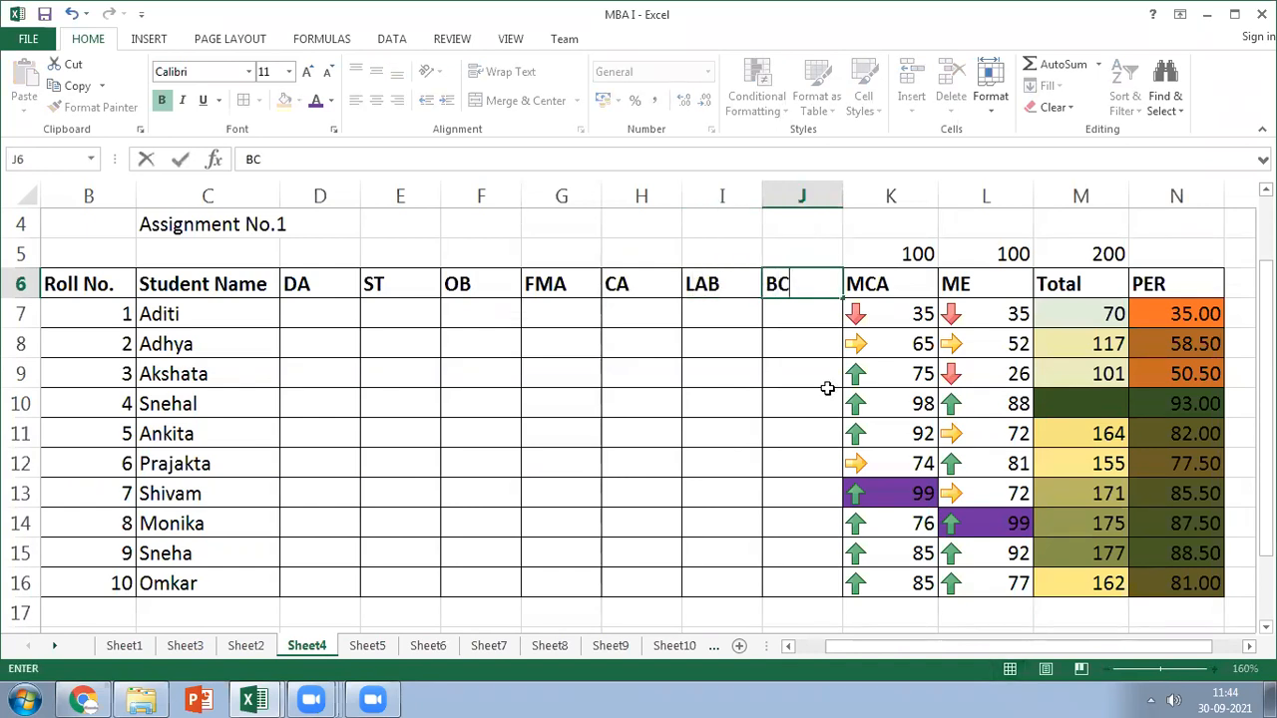
click(703, 344)
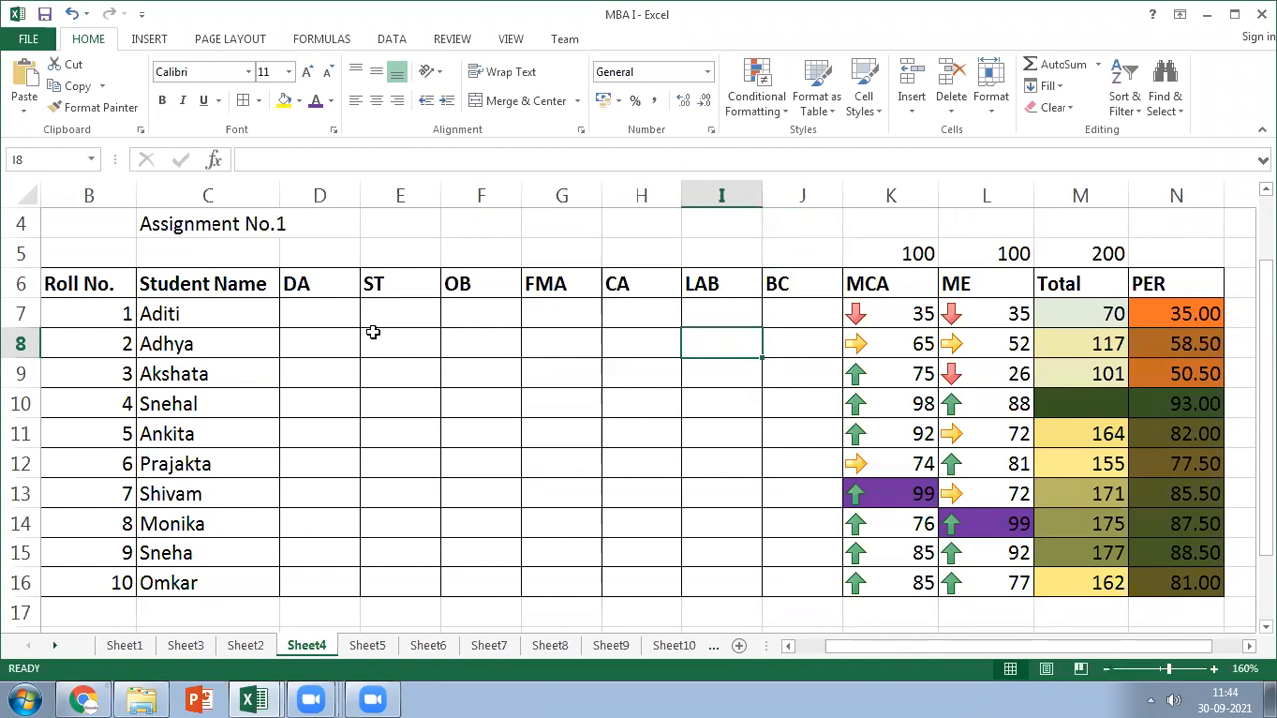
Make D7 the active cell in Sheet4 as the paste destination and open Sheet1
click(317, 313)
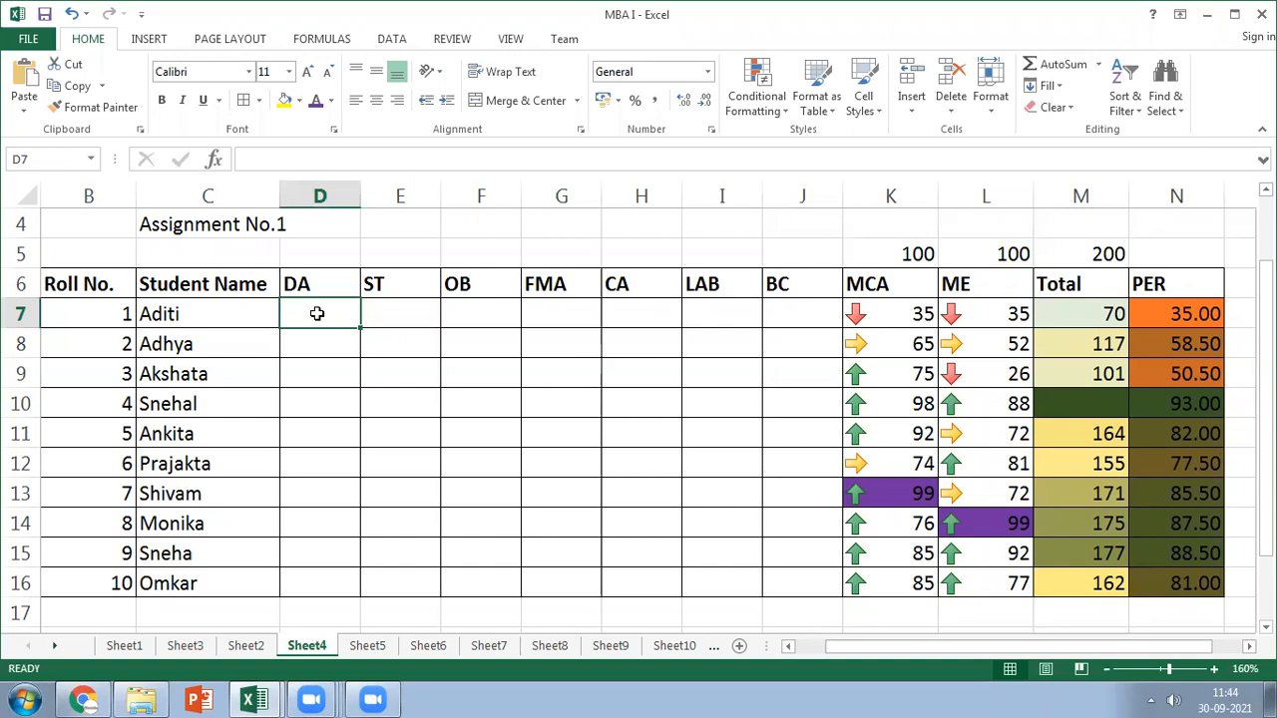
click(125, 645)
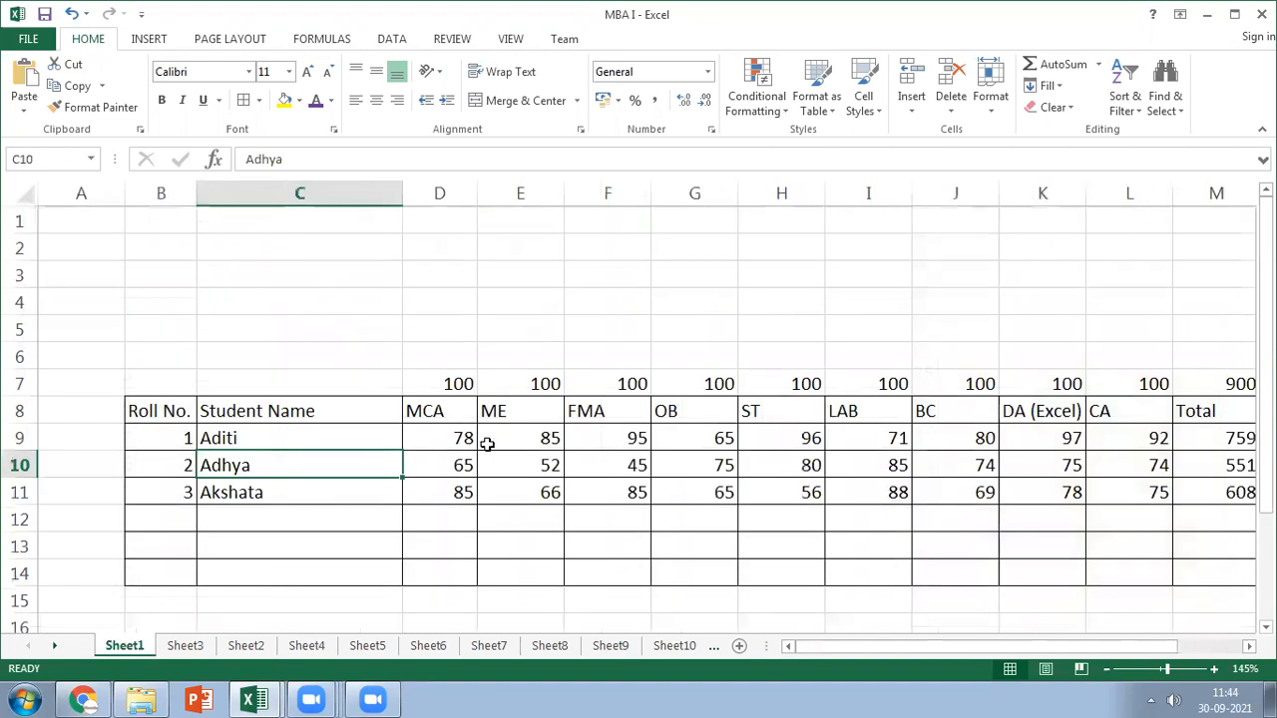
click(457, 437)
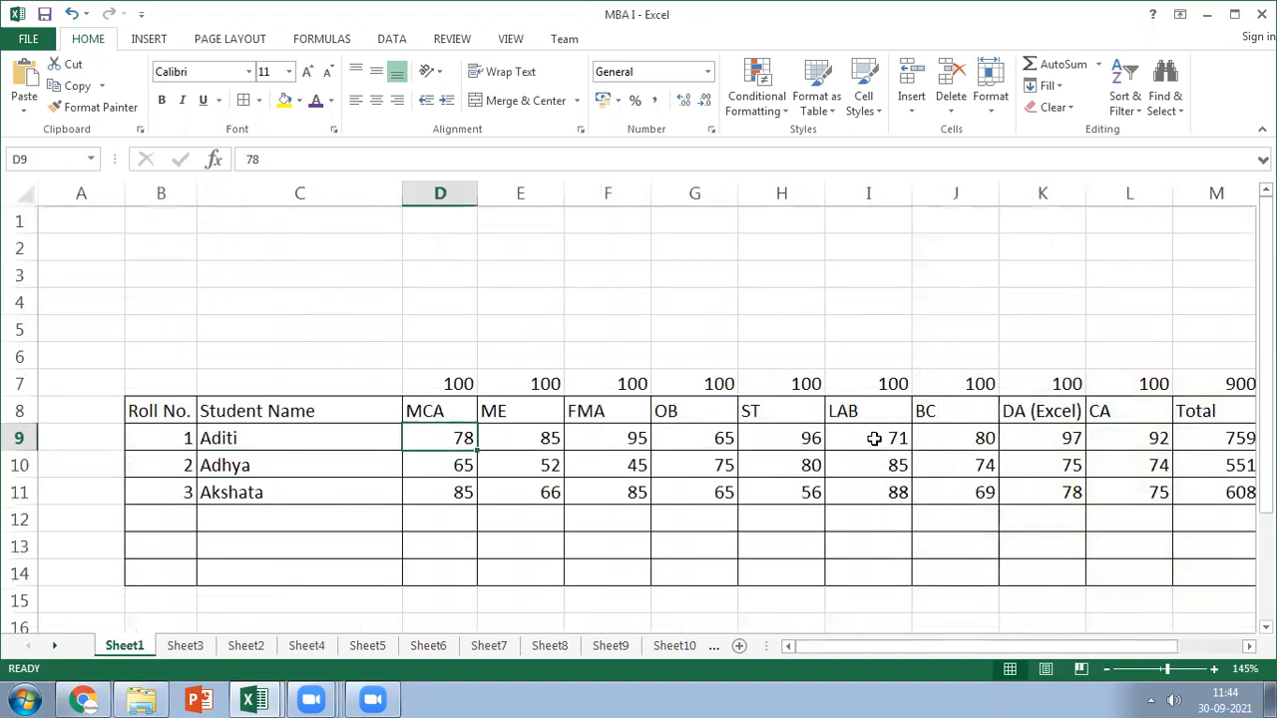
shift+click(874, 440)
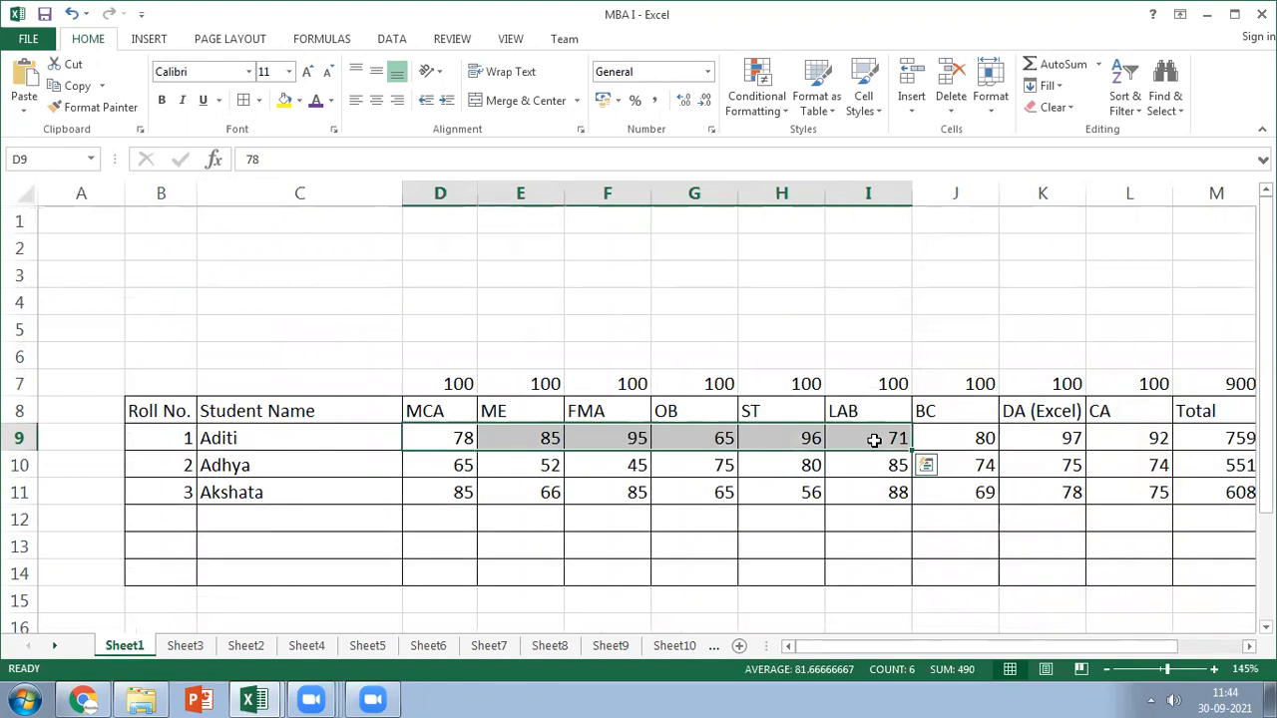
shift+click(980, 444)
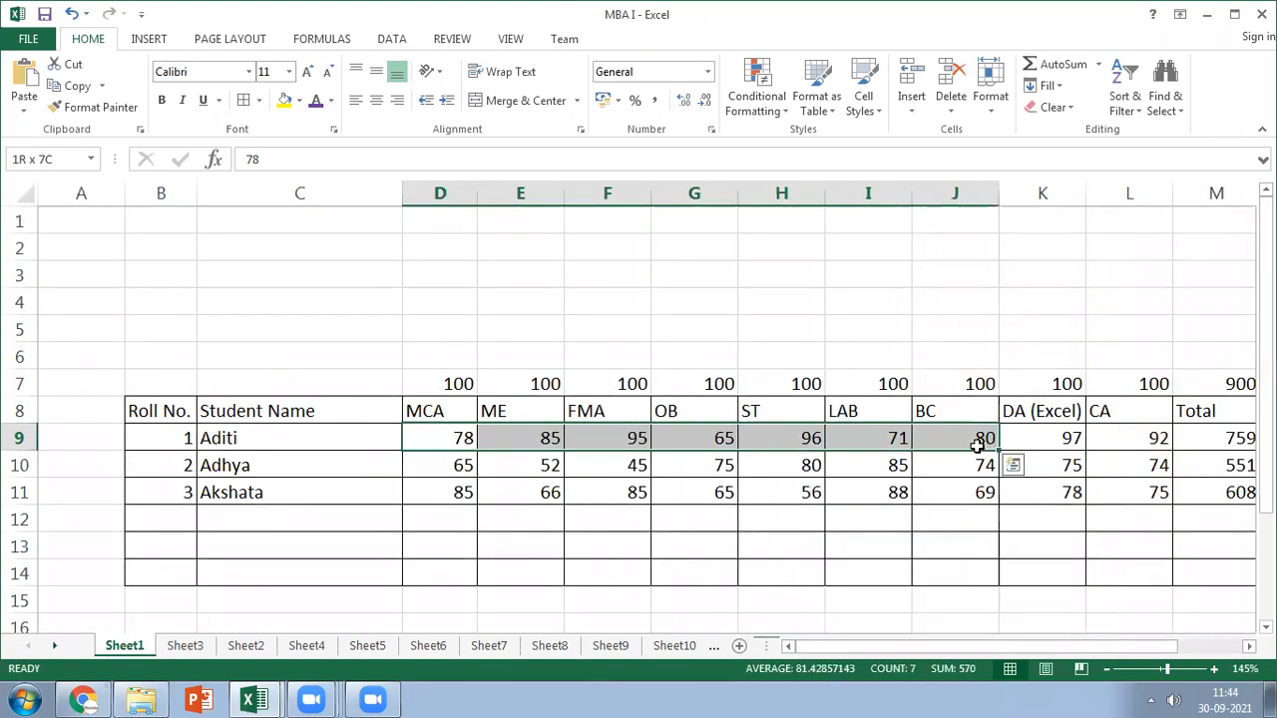
key(ctrl+q)
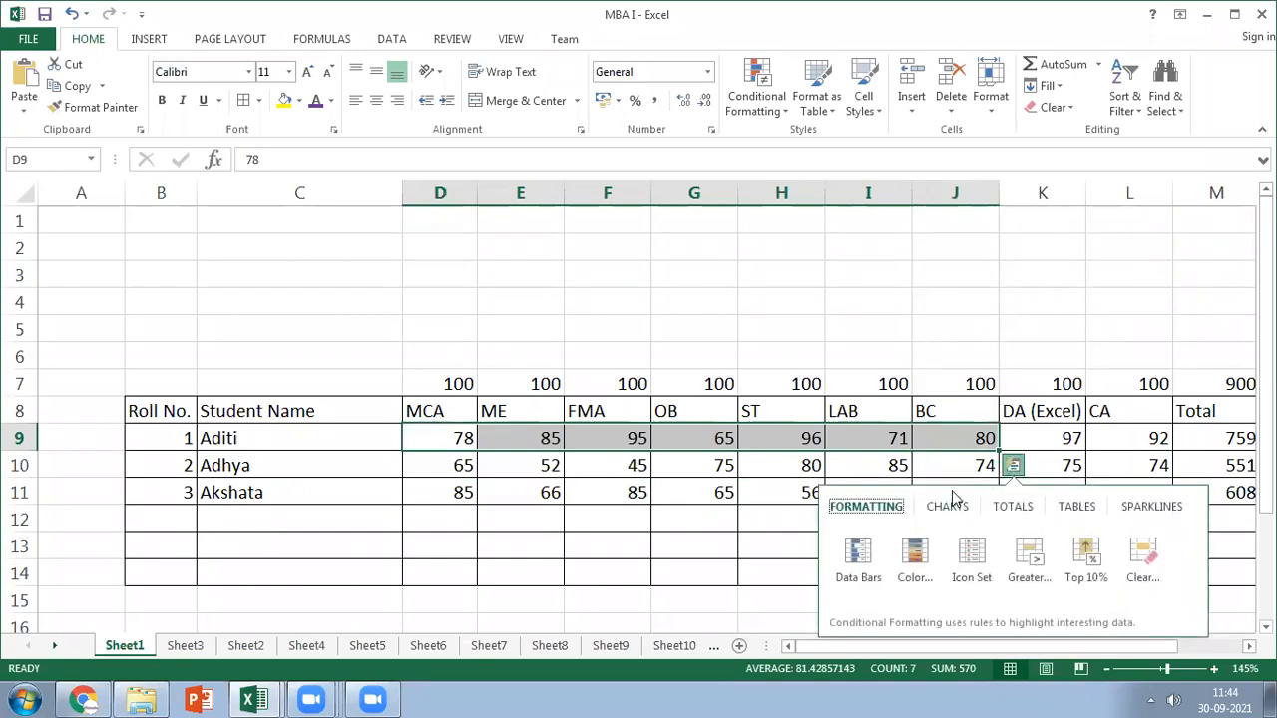
click(583, 466)
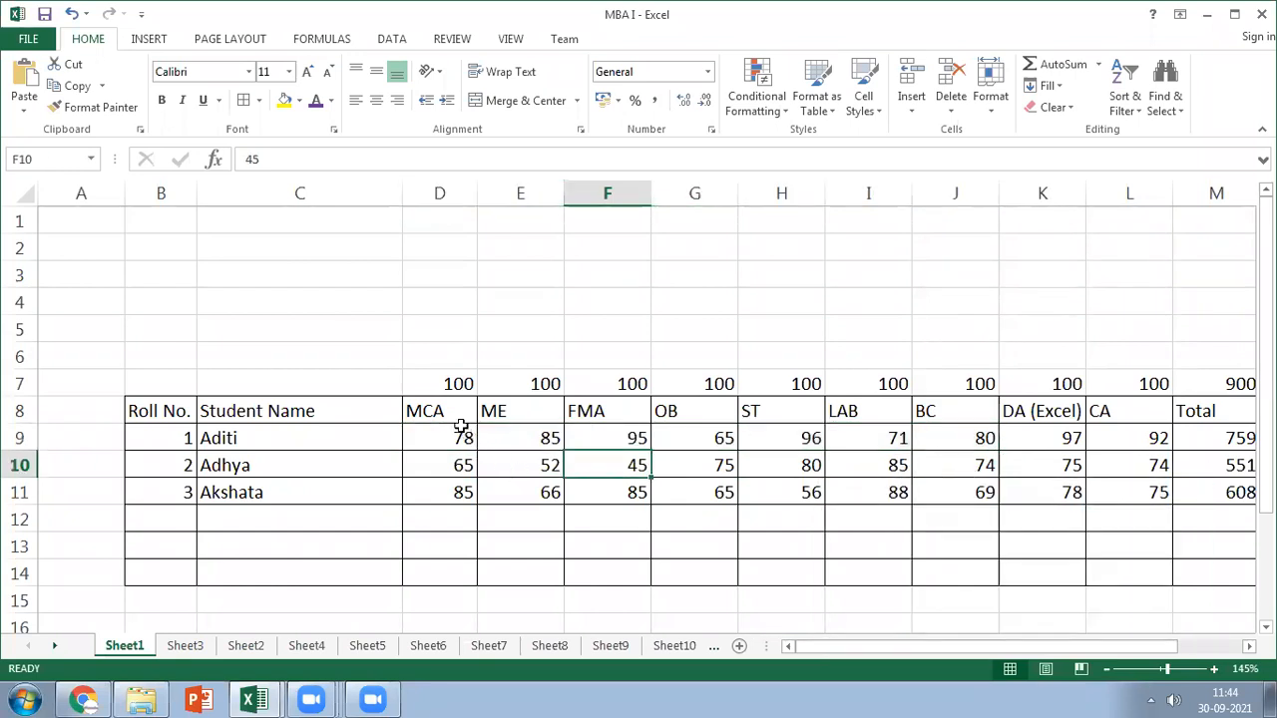
Copy the marks in D9:J11 of Sheet1 and paste them into Sheet4 starting at D7
click(462, 436)
shift+click(985, 481)
key(ctrl+c)
key(alt)
click(307, 646)
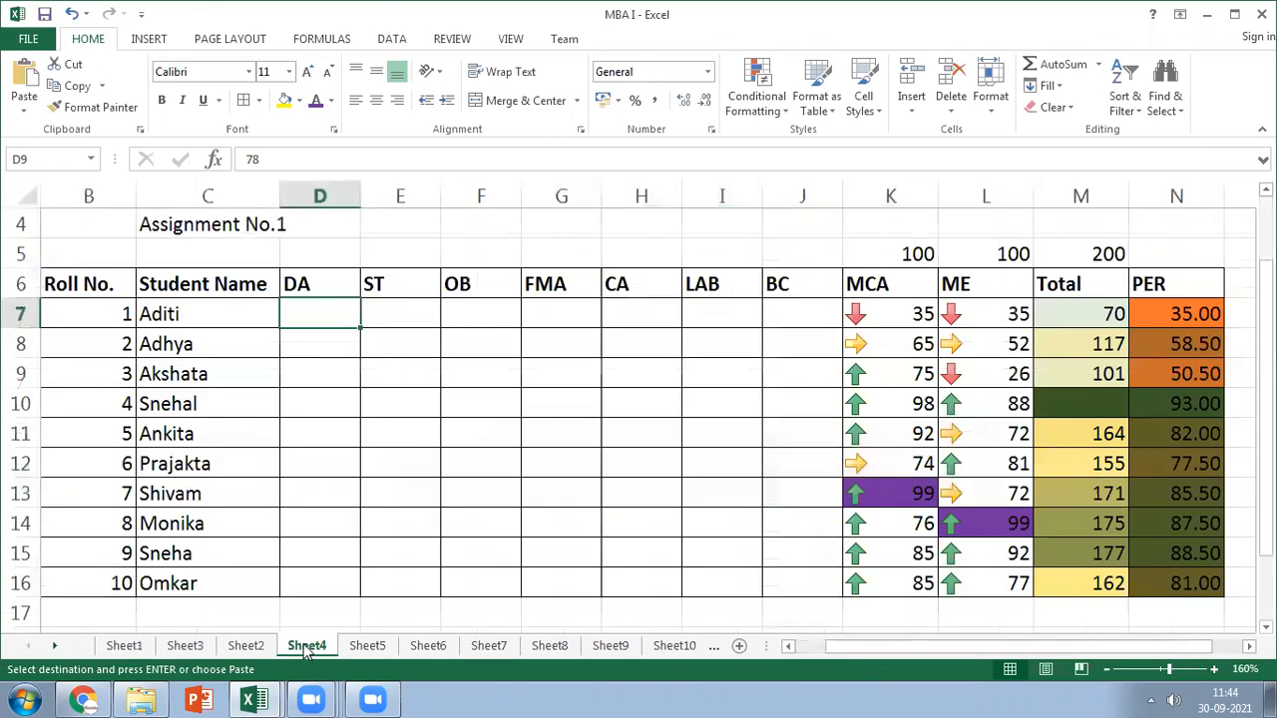
key(ctrl+v)
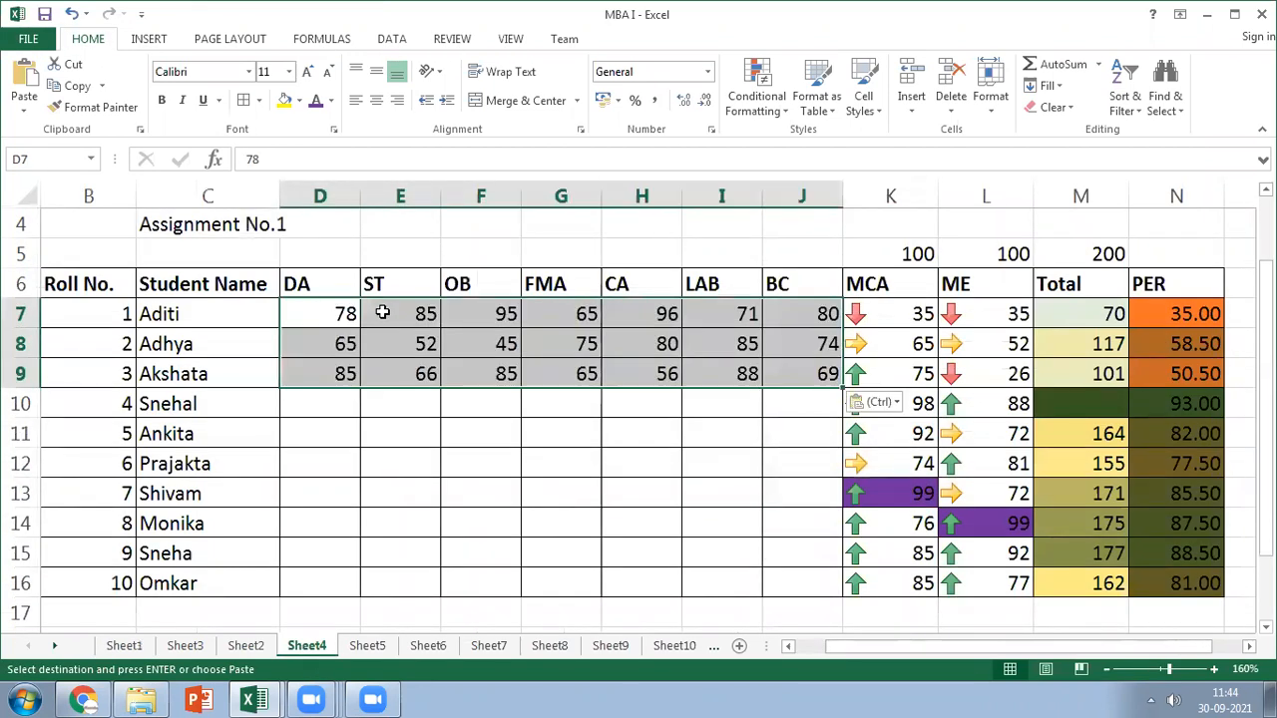
Delete the existing formula from the first student's Total cell, M7
click(335, 399)
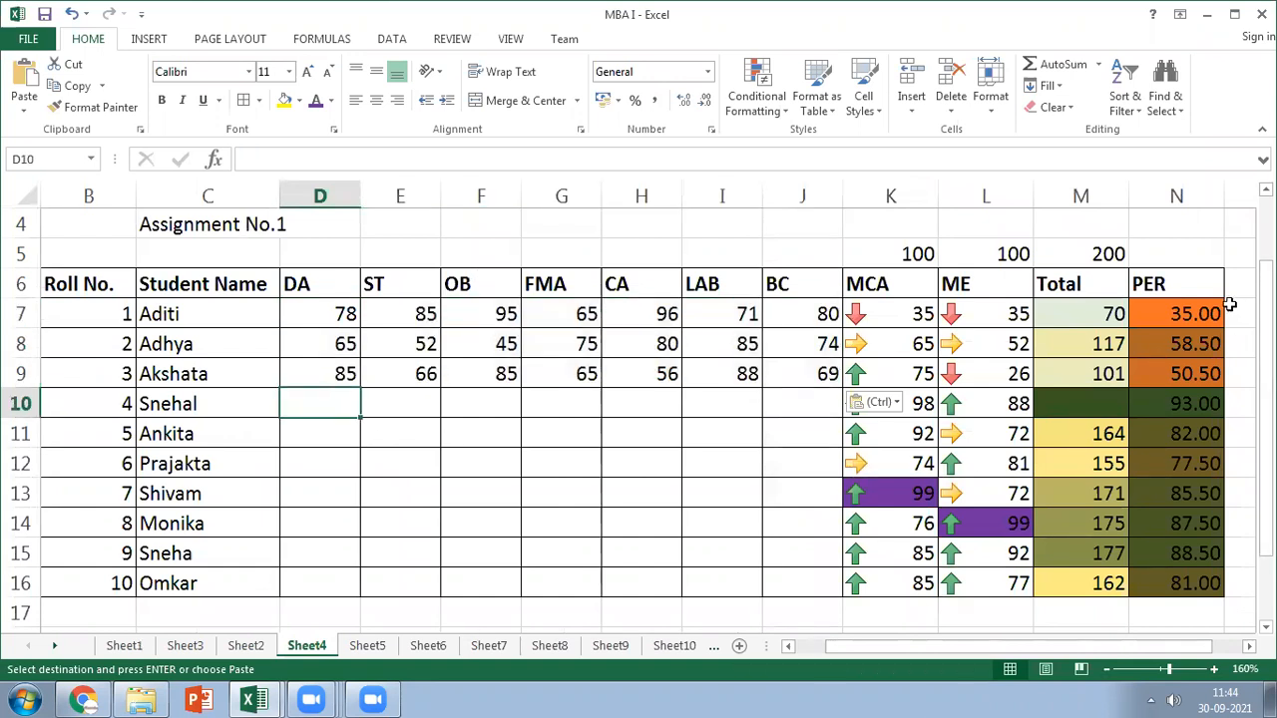
click(1084, 314)
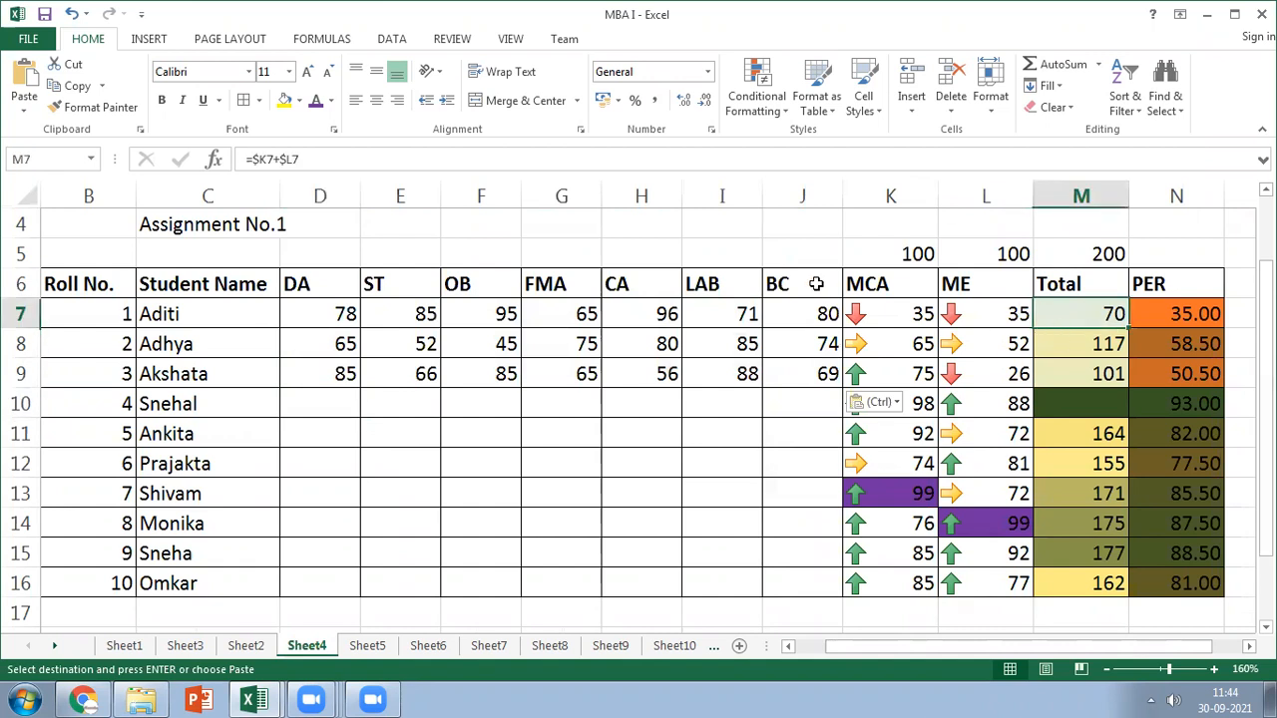
click(404, 163)
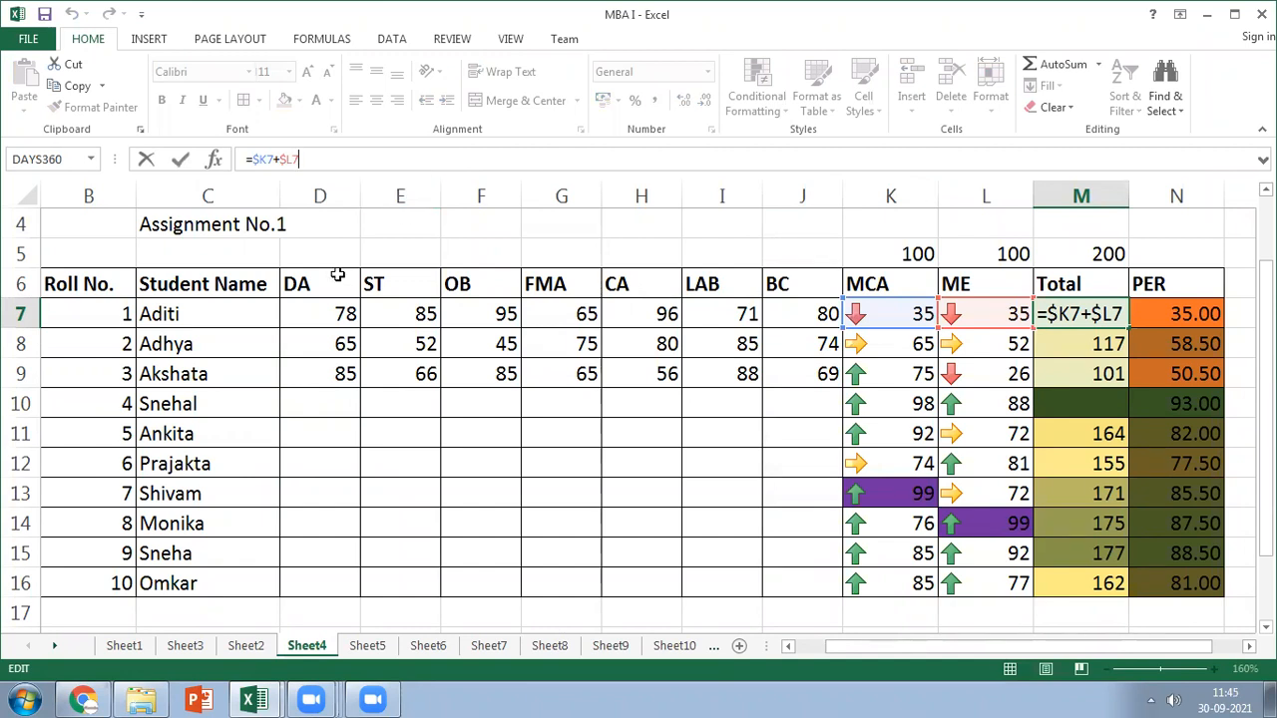
key(BackSpace)
key(BackSpace)
key(BackSpace)
key(BackSpace)
key(BackSpace)
key(BackSpace)
key(BackSpace)
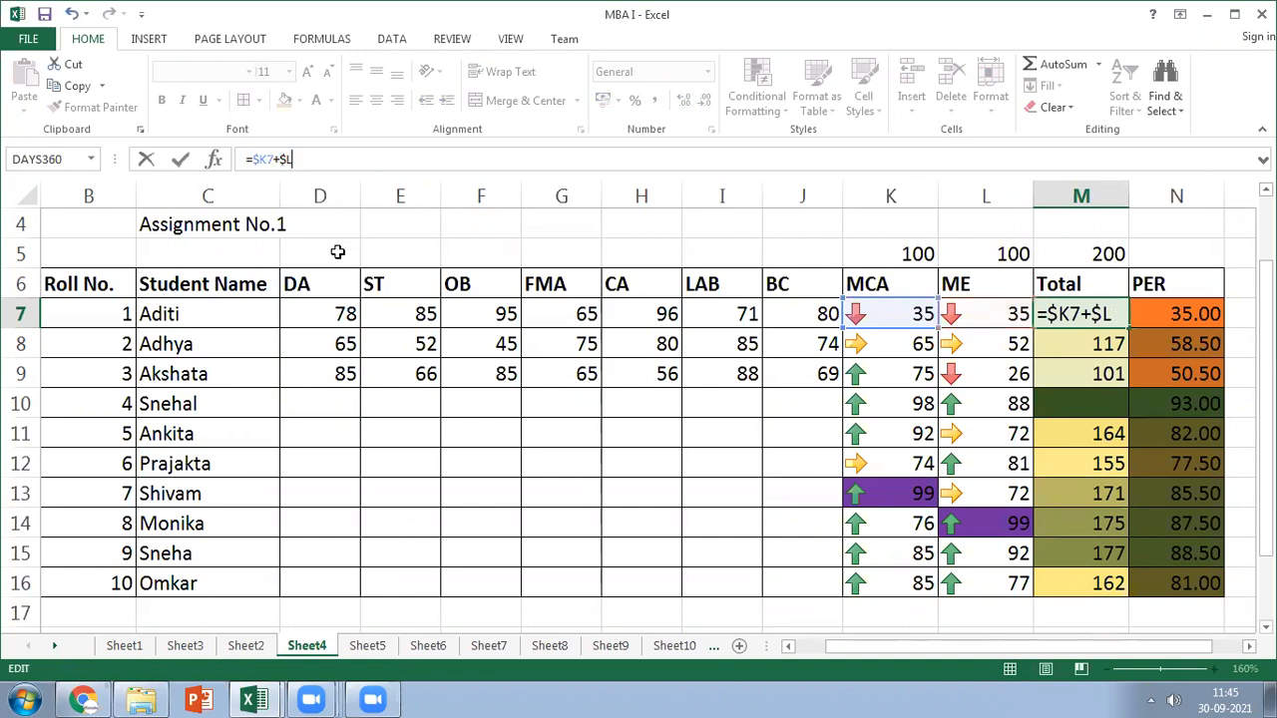
click(475, 419)
click(1041, 304)
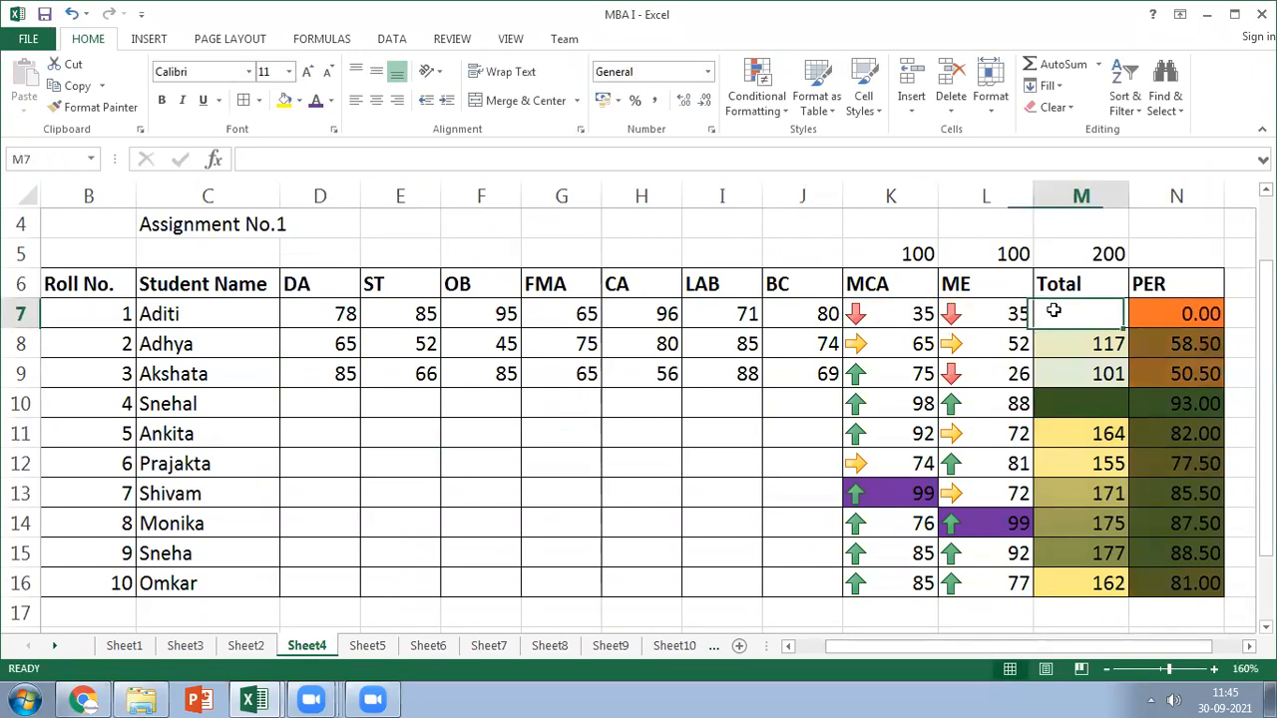
Use AutoSum on the first student's marks in D7:L7 to put their sum in M7
click(343, 313)
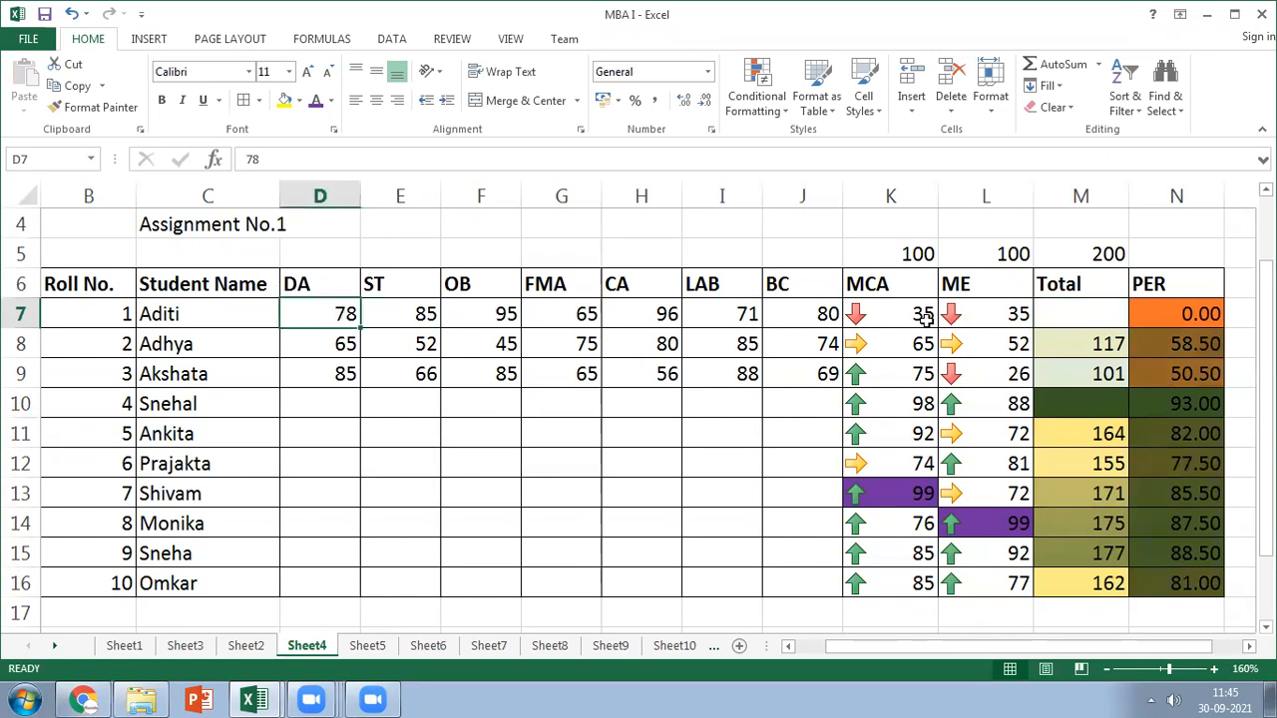
shift+click(959, 312)
click(1051, 68)
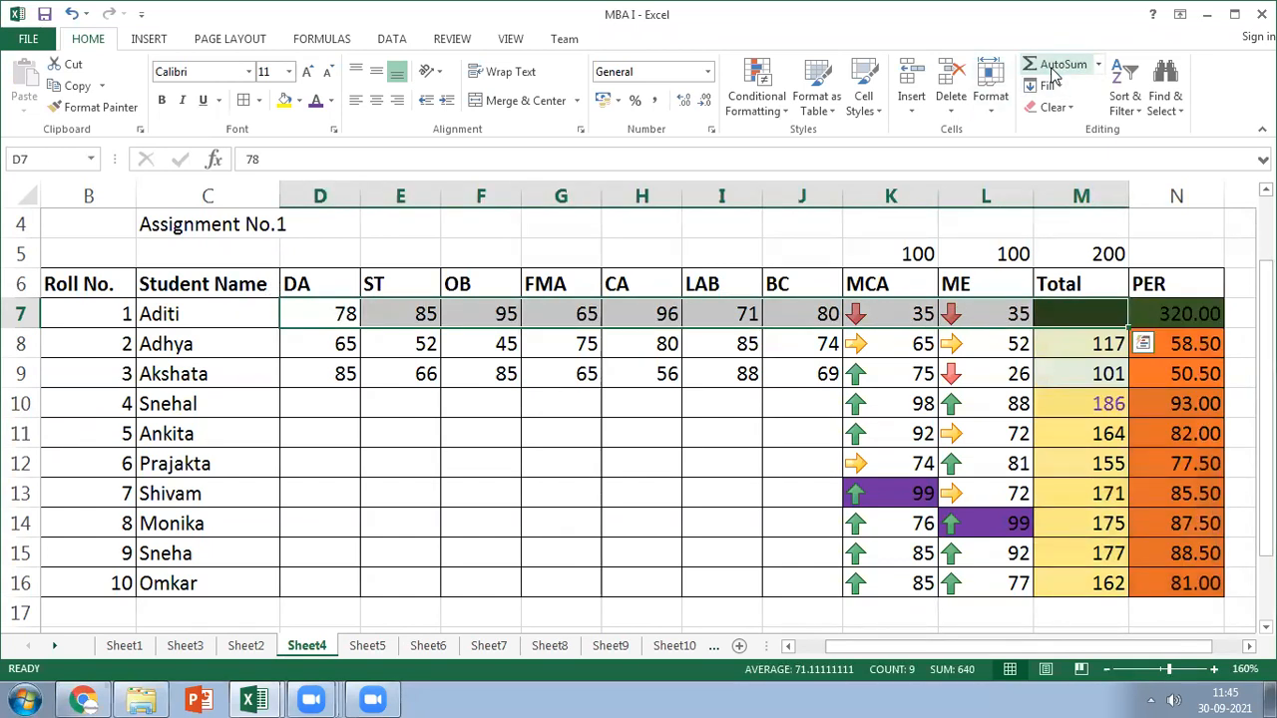
Fill the maximum mark of 100 from K5 across D5 through J5
click(1078, 254)
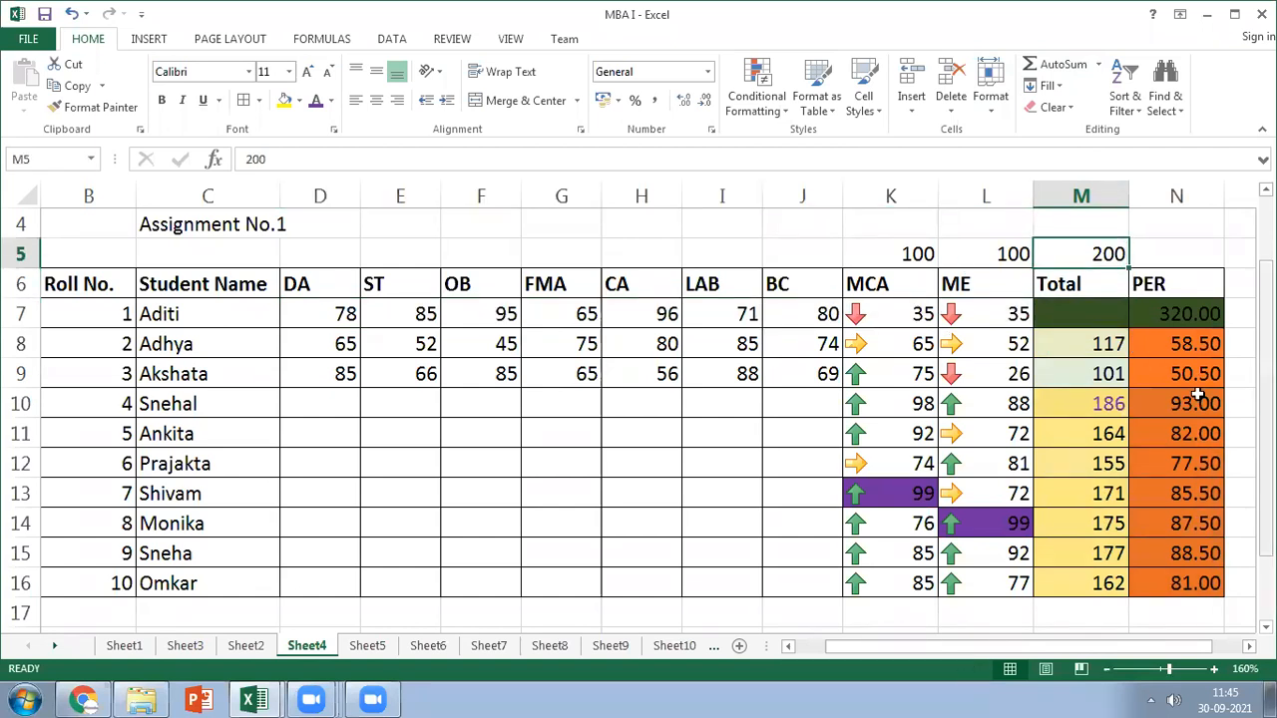
click(857, 259)
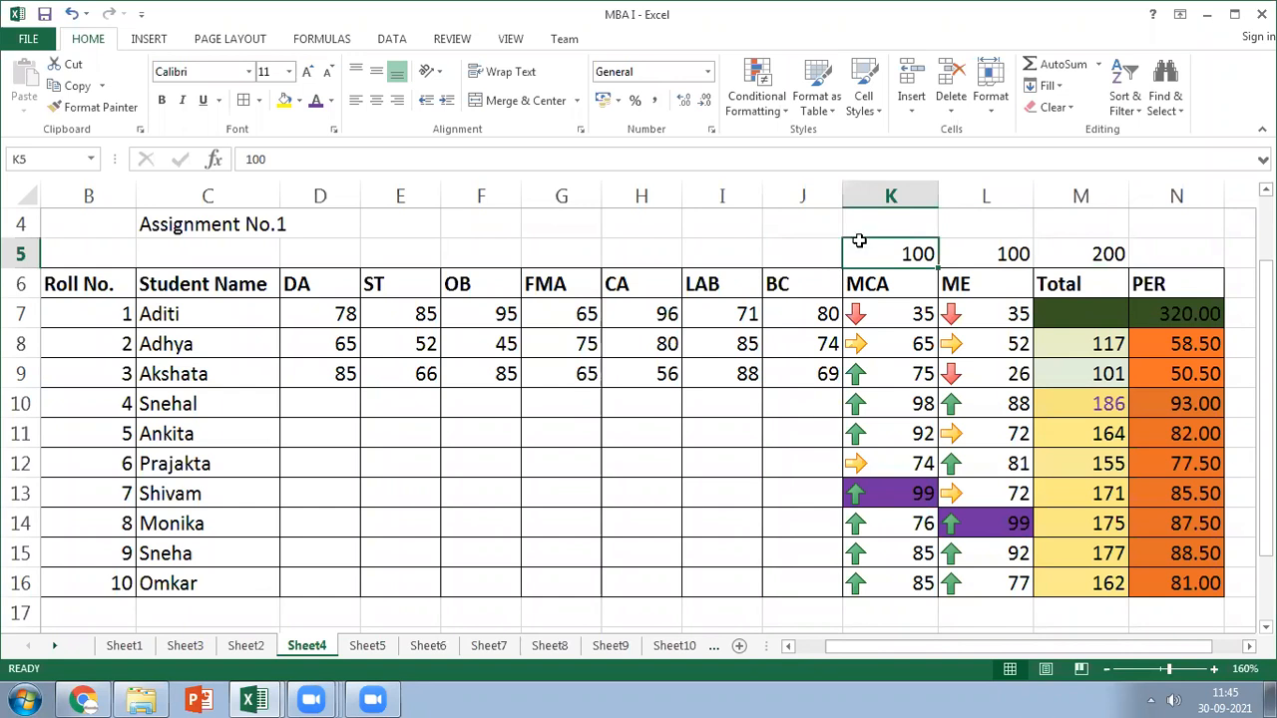
drag(938, 267, 289, 263)
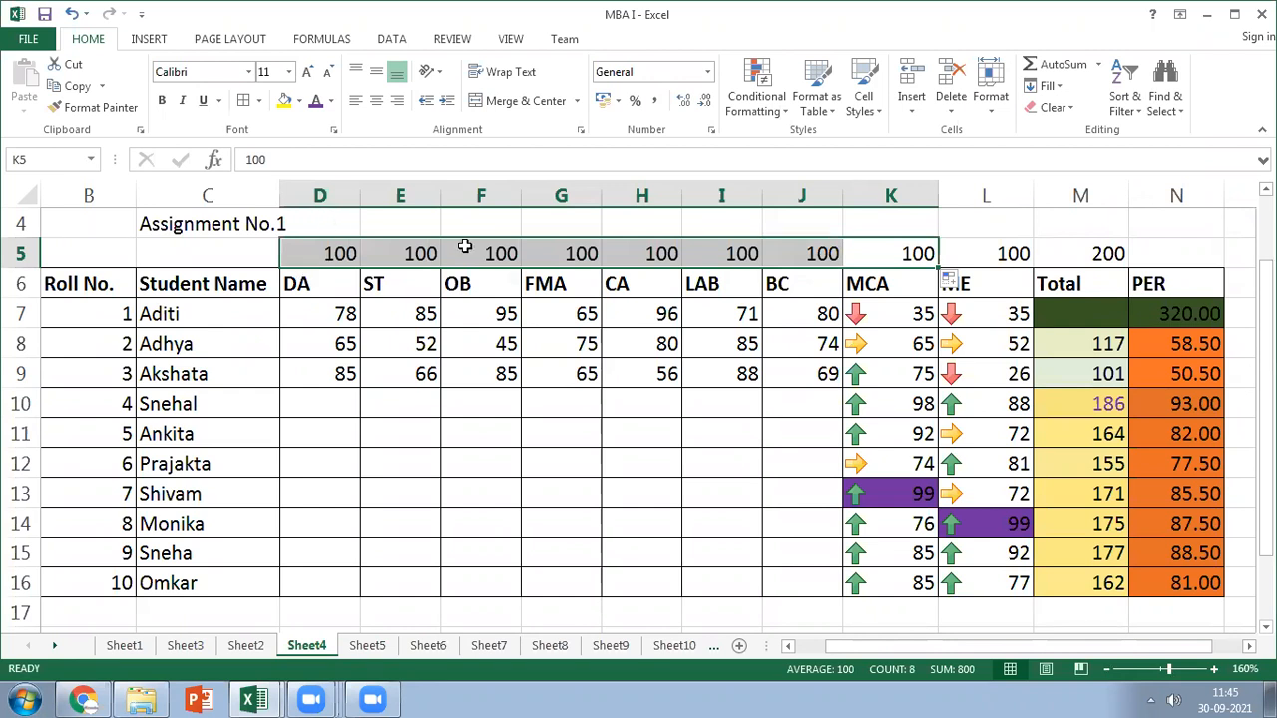
Clear the maximum total in M5 and replace it with an AutoSum of D5:L5
click(1085, 244)
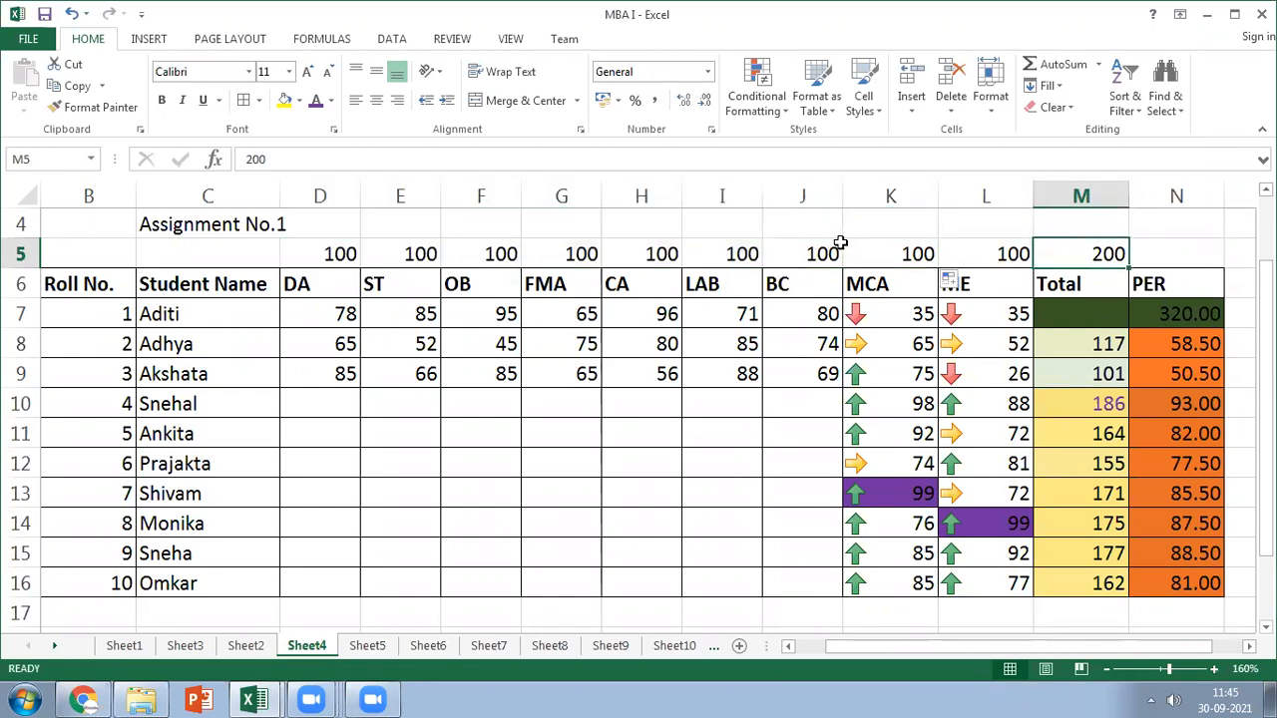
key(Delete)
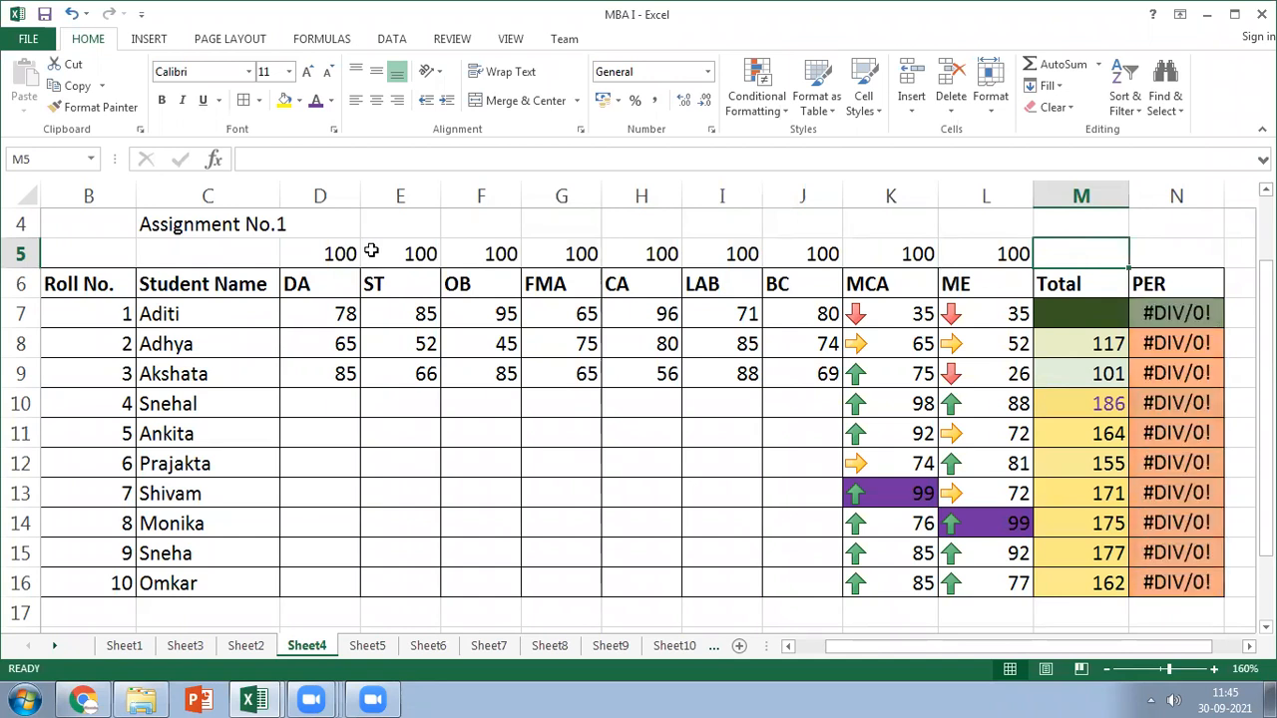
click(329, 252)
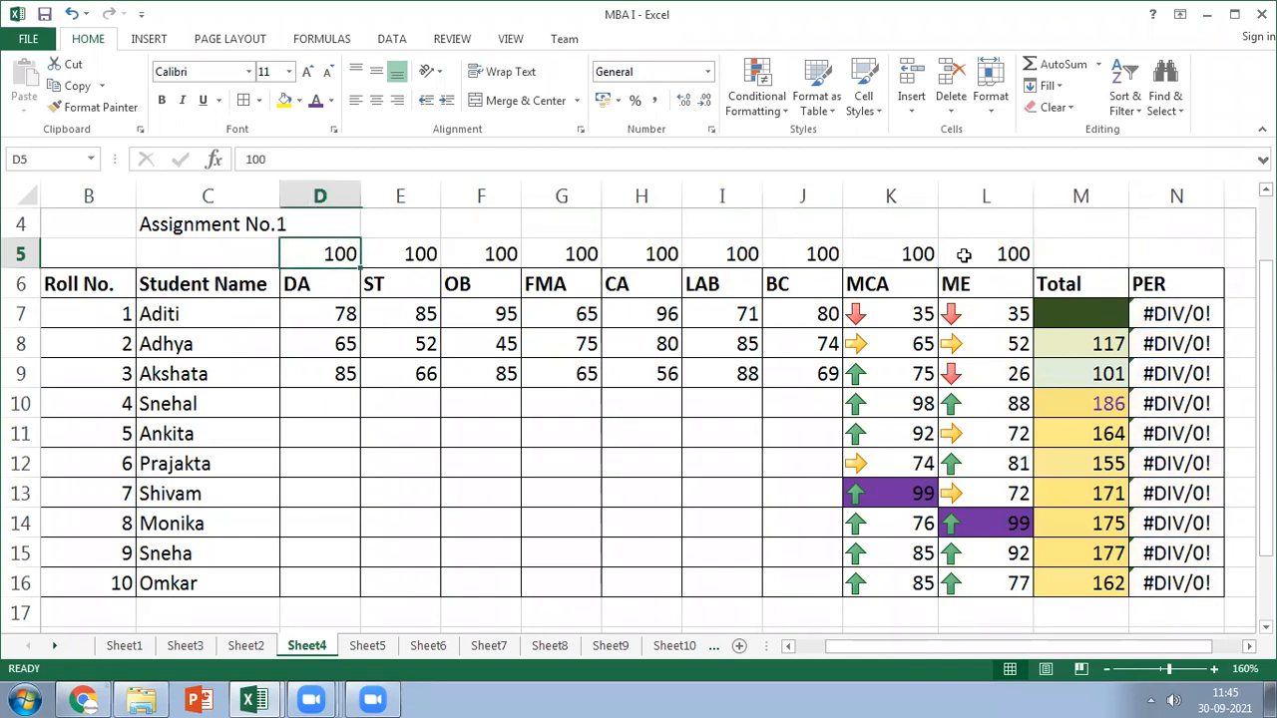
shift+click(967, 253)
click(1051, 68)
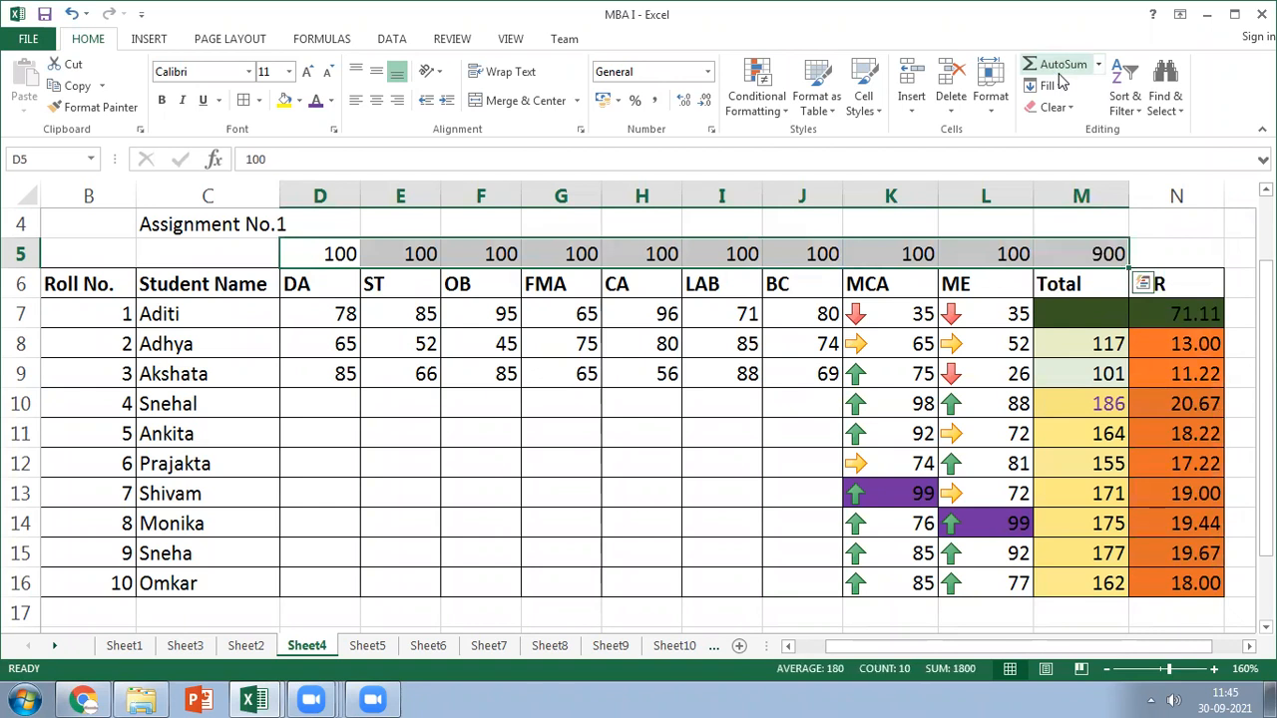
Reapply AutoSum to the marks in D7:L7 for the Total in M7
click(330, 312)
shift+click(997, 319)
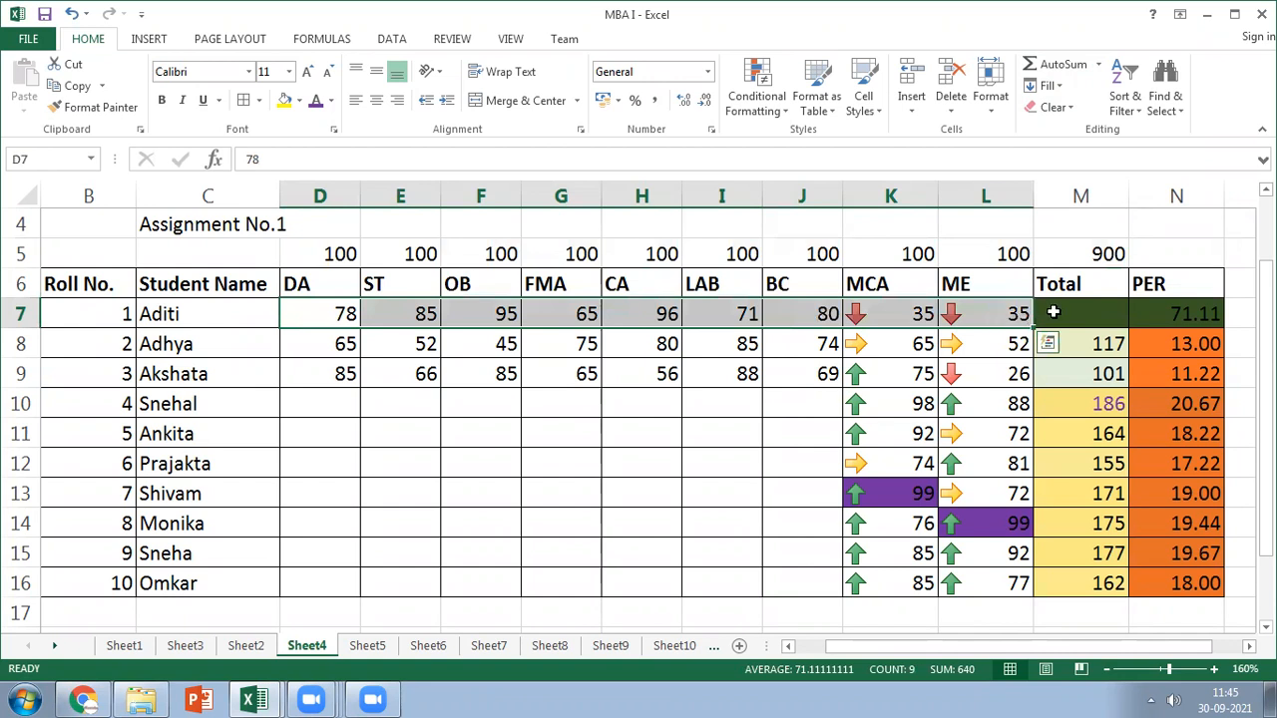
click(1059, 65)
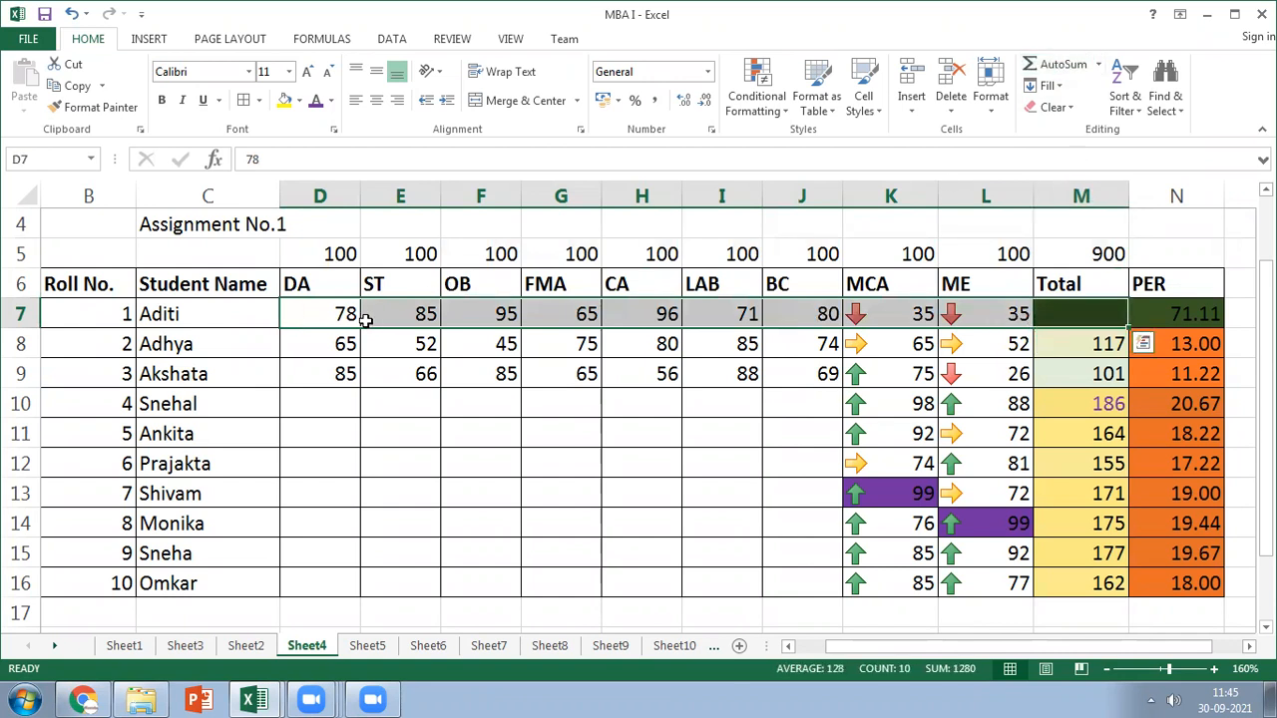
Clear the conditional formatting rules from the entire sheet
click(331, 314)
shift+click(1167, 583)
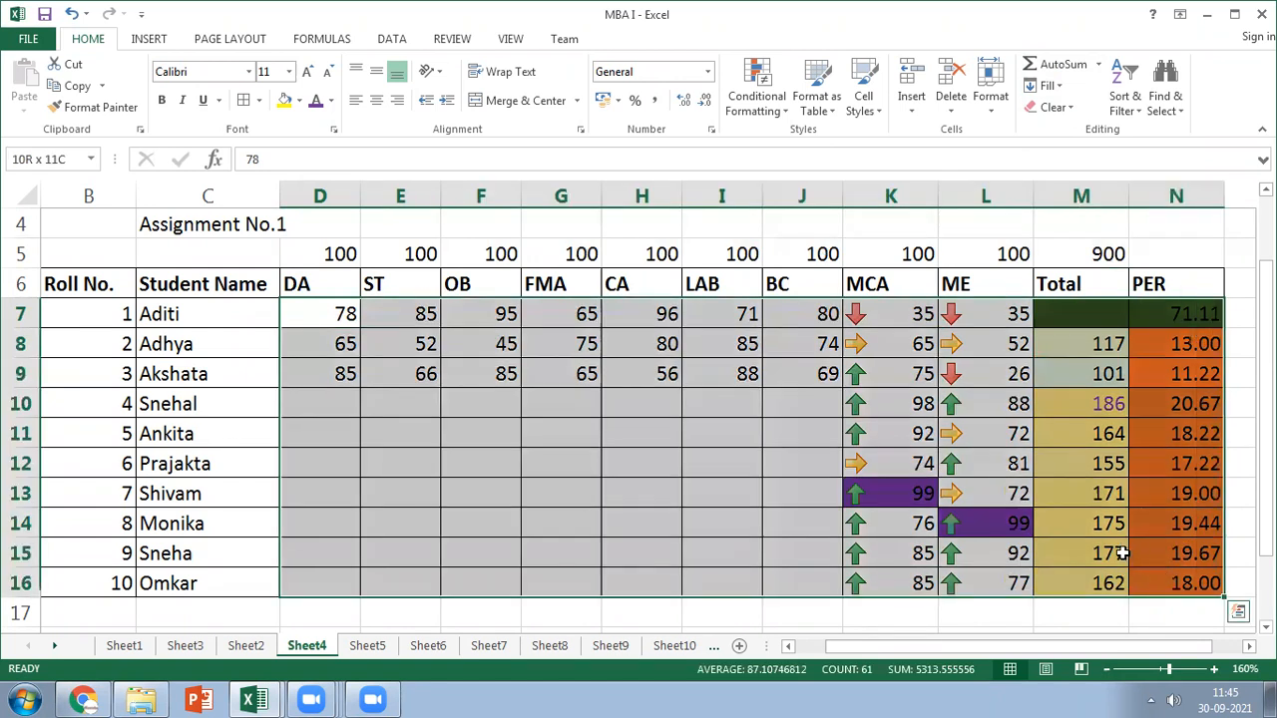
click(765, 102)
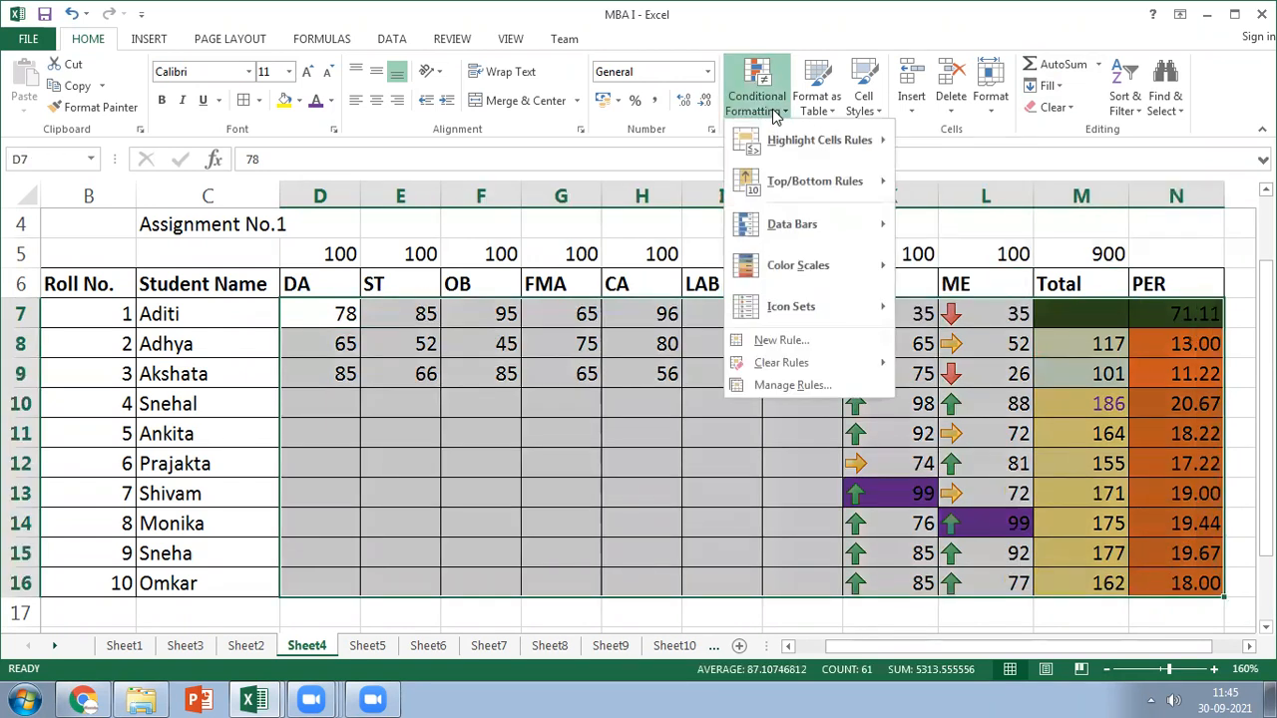
mouse_move(868, 367)
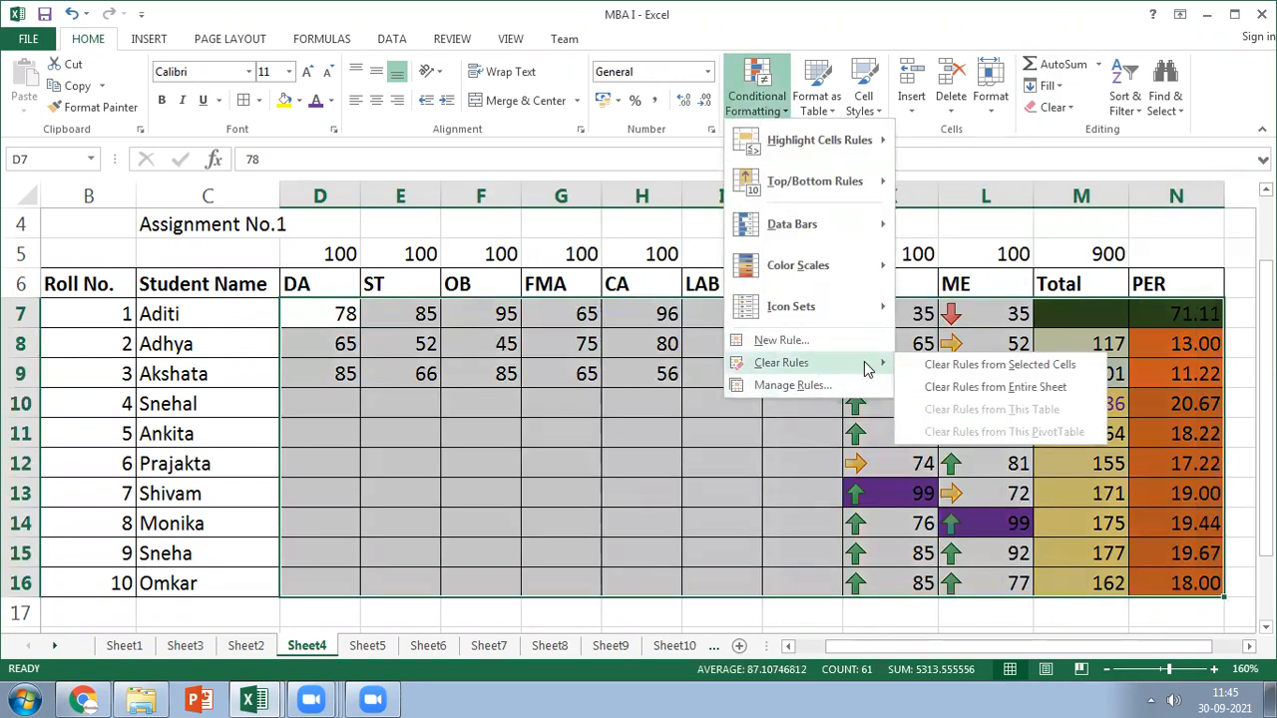
click(965, 387)
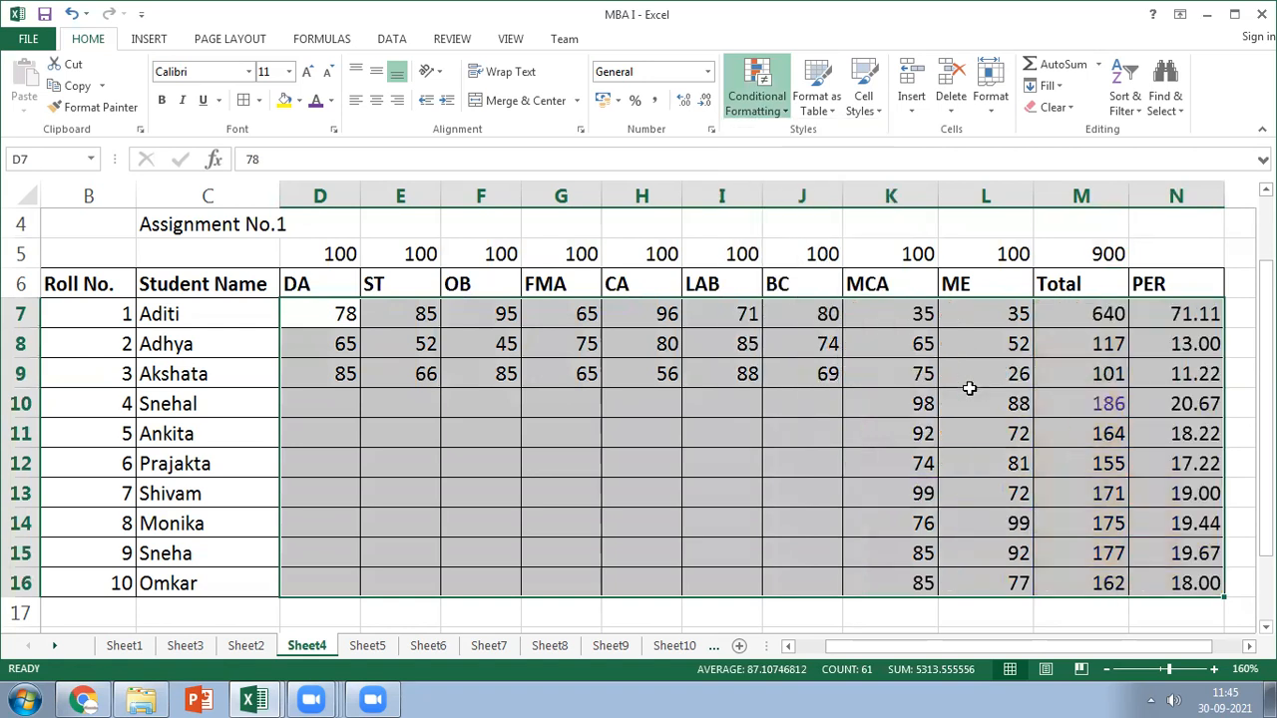
click(720, 428)
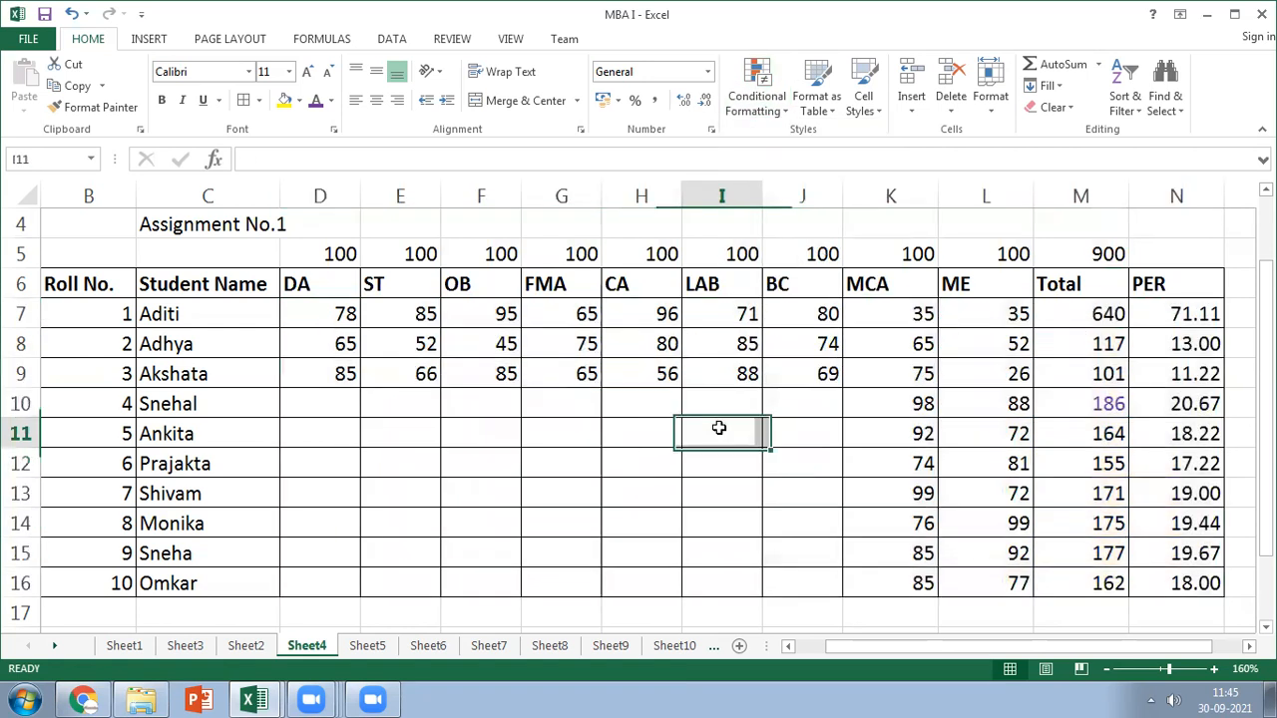
Clear the conditional formatting rules from M10 and set its font colour to black
click(1084, 404)
click(778, 109)
mouse_move(763, 372)
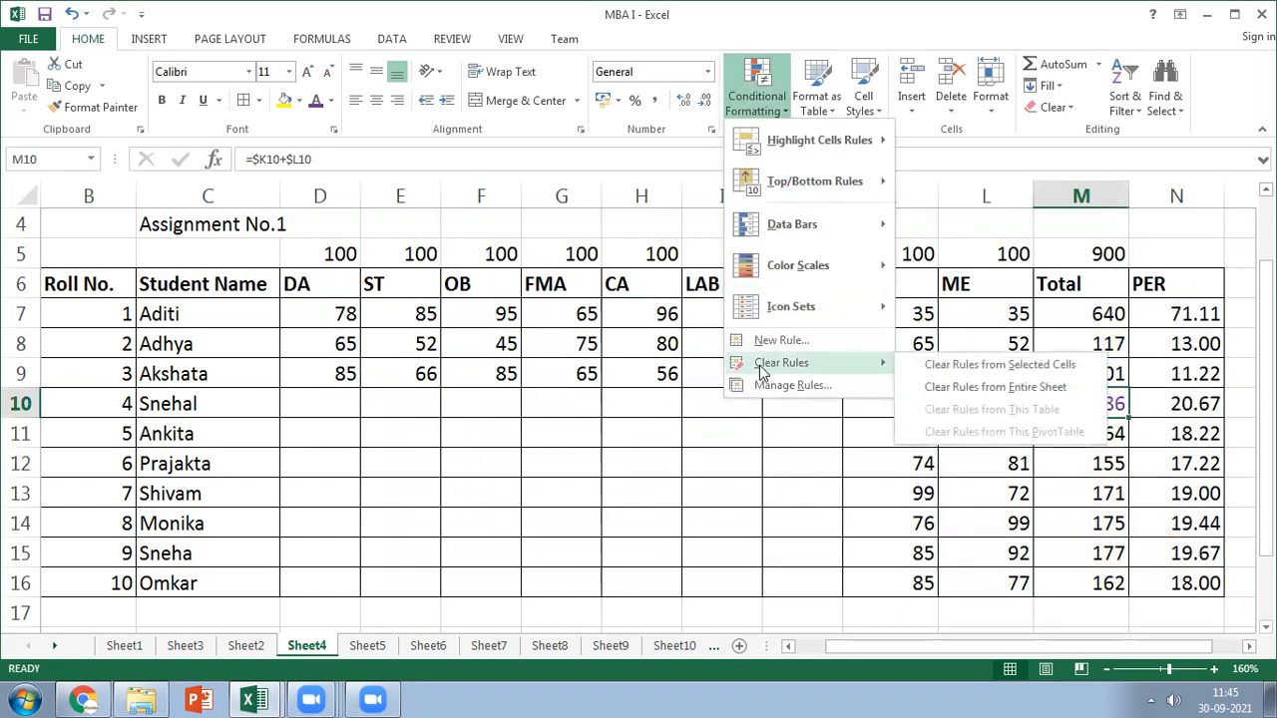
click(966, 367)
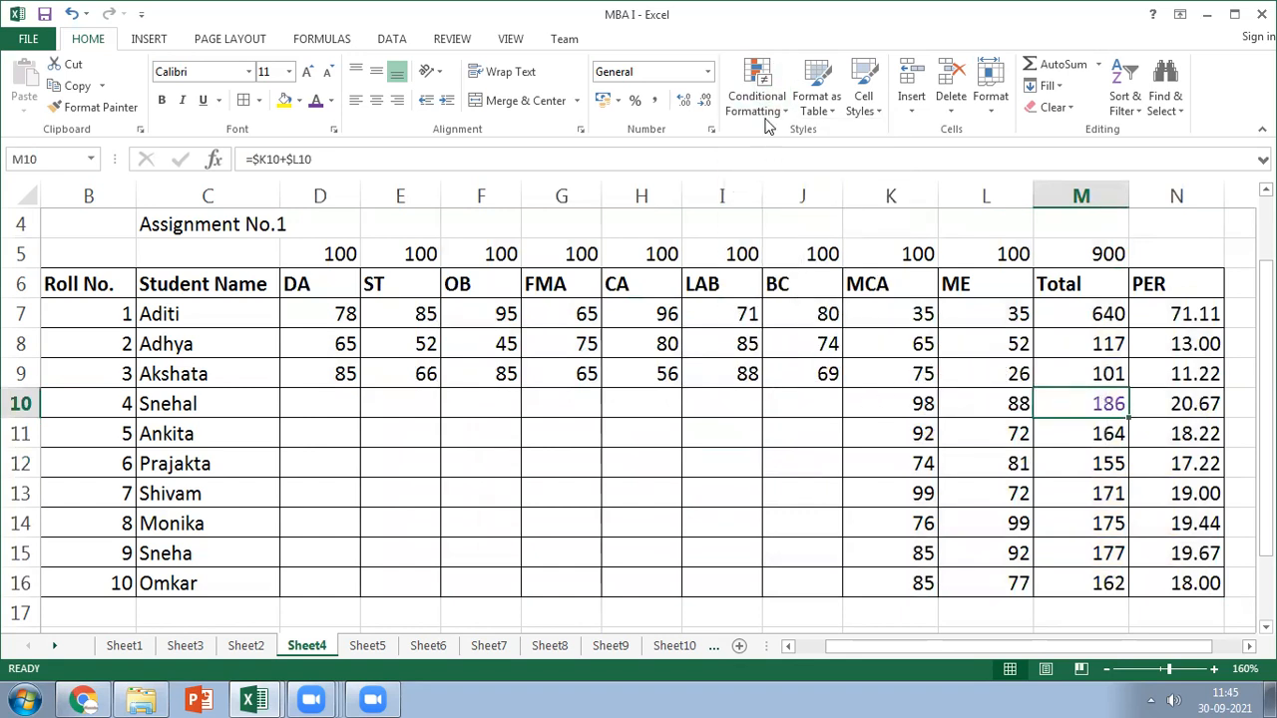
click(330, 101)
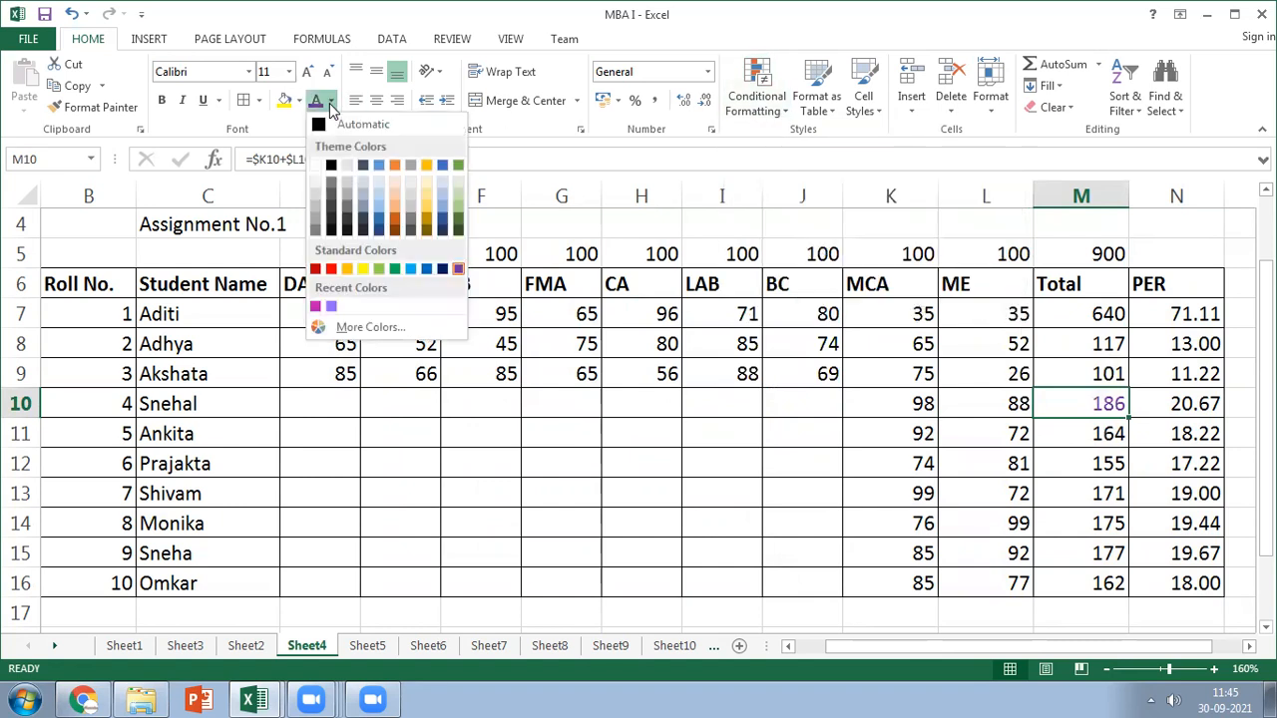
click(331, 165)
click(457, 449)
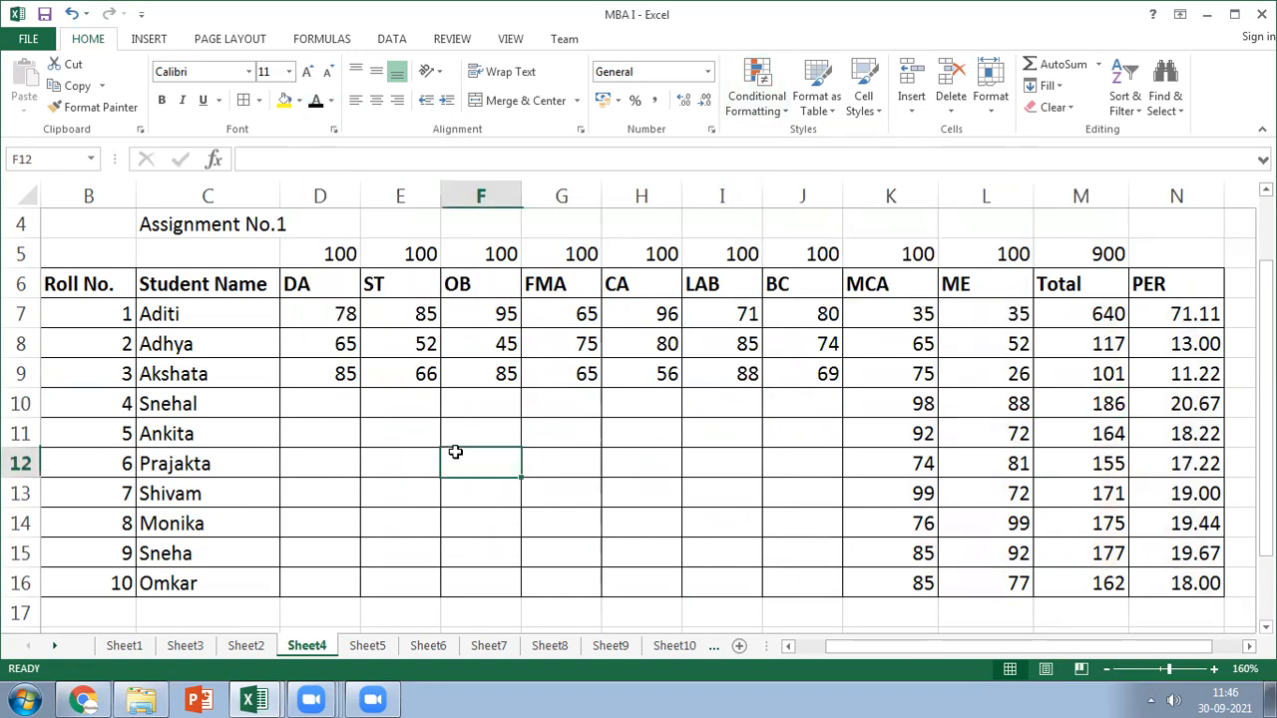
Copy the marks in K10:L11 and paste them into the DA and ST columns starting at D15
click(854, 476)
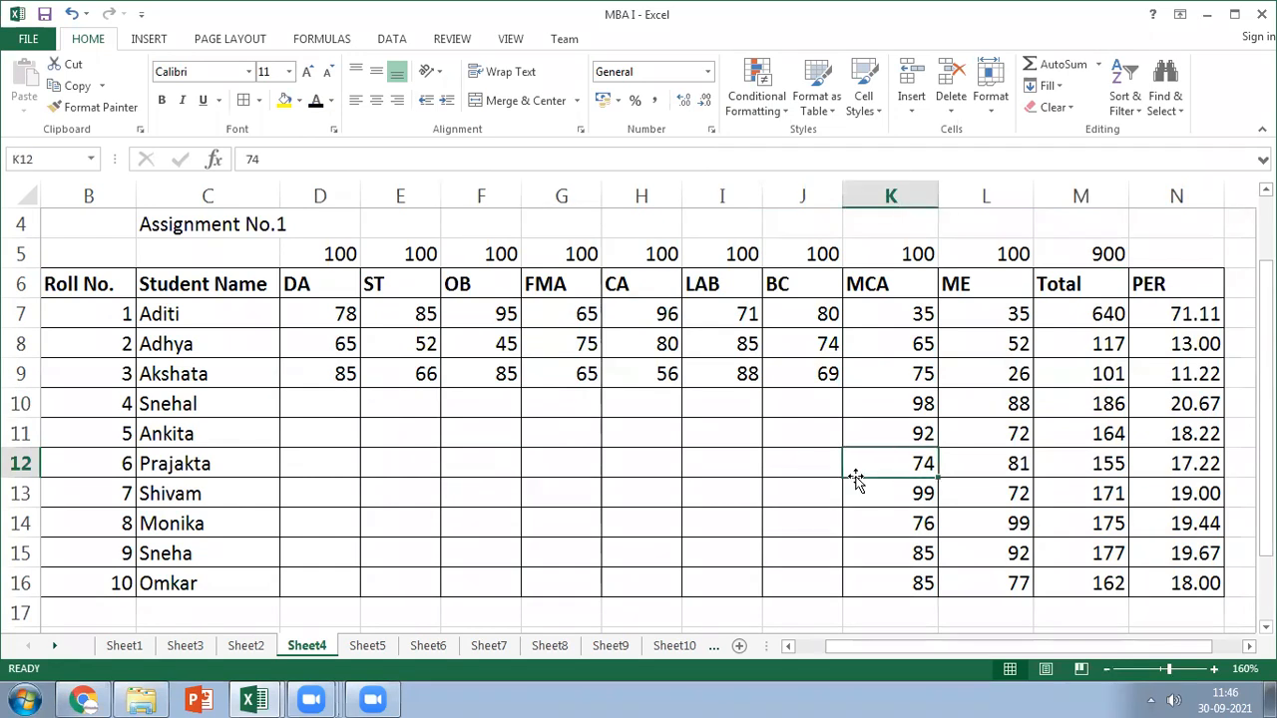
click(315, 317)
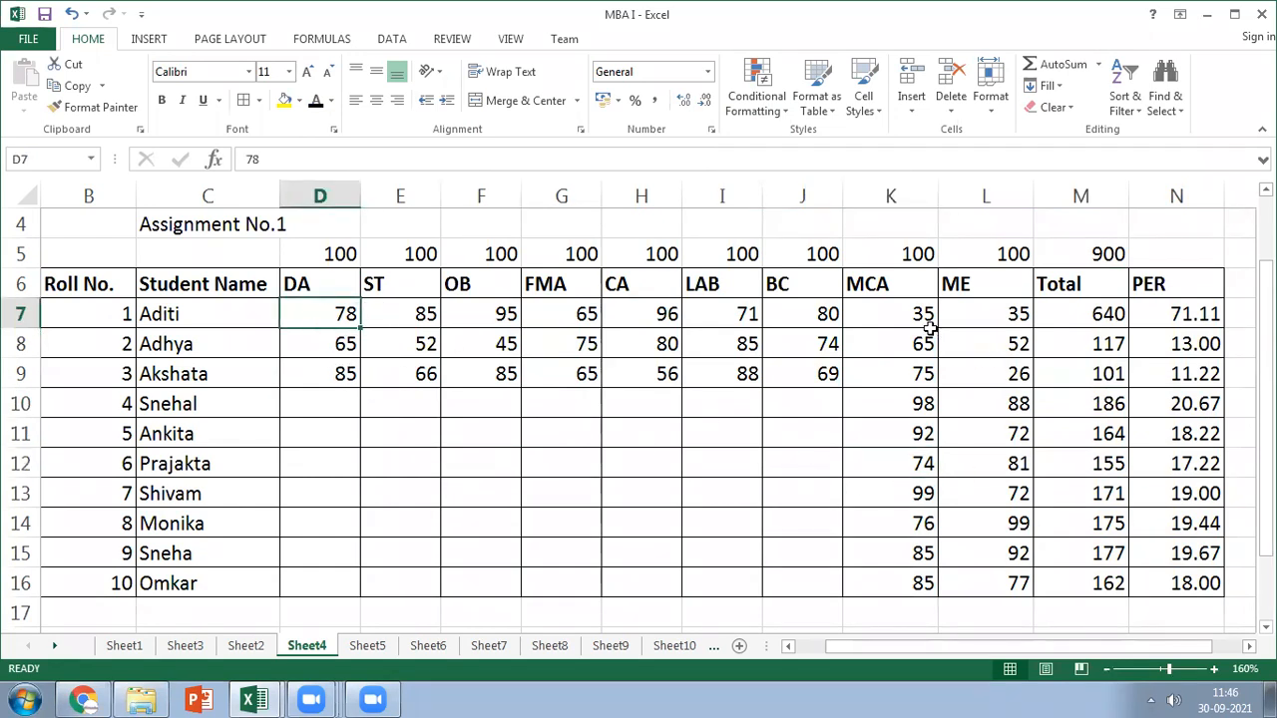
drag(901, 406, 968, 439)
key(ctrl+c)
click(343, 577)
click(349, 556)
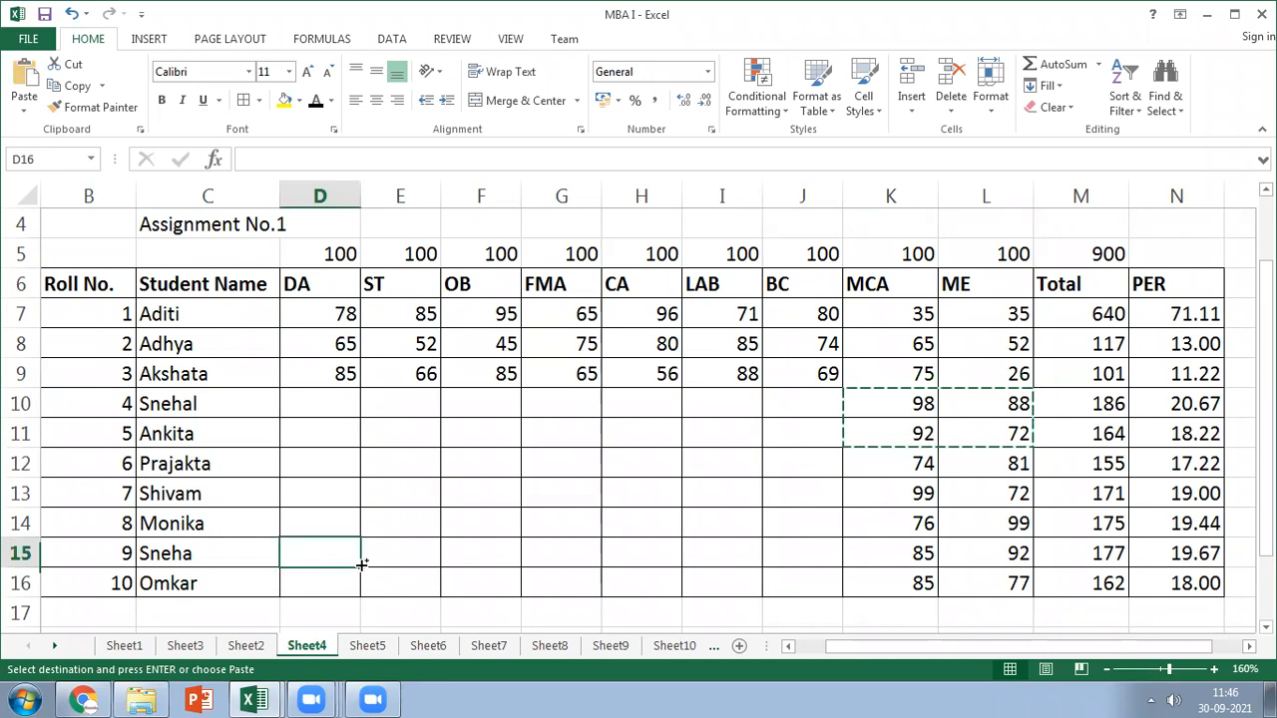
key(ctrl+v)
Copy the marks in K13:L14 and paste them into the OB and FMA columns at F15:G16
drag(927, 491, 986, 521)
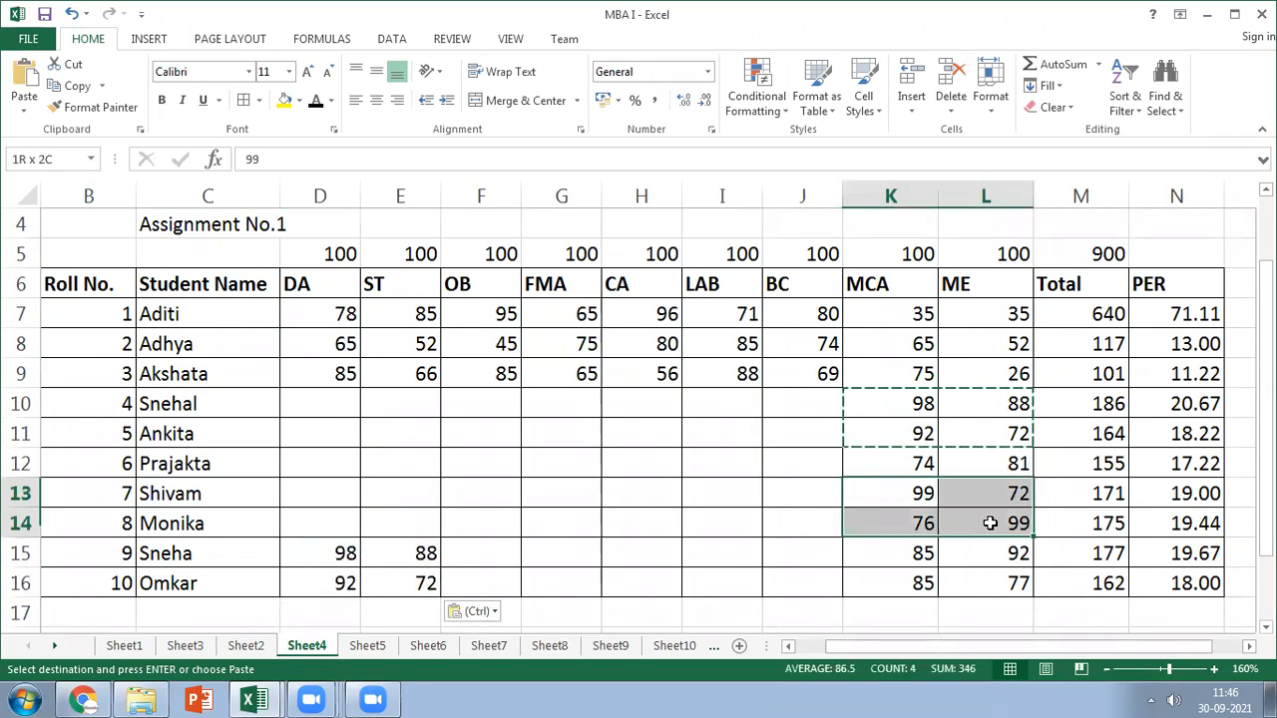
key(ctrl+c)
drag(496, 553, 561, 580)
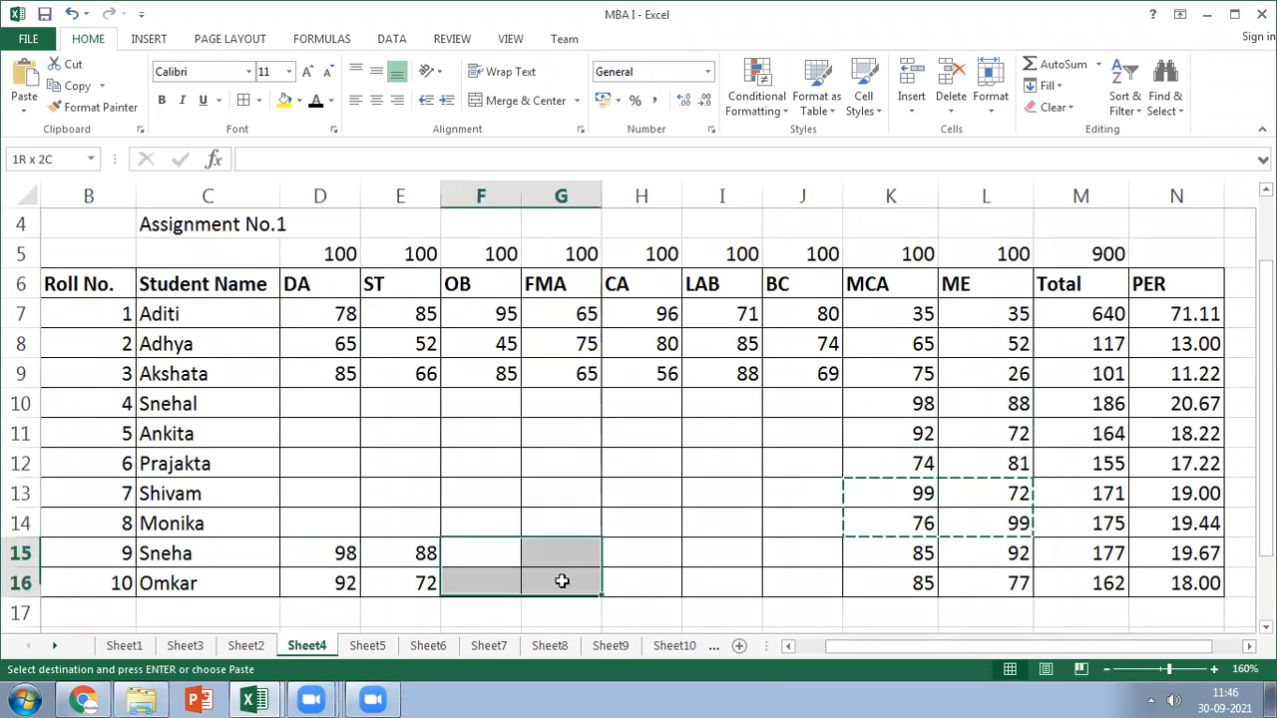
key(ctrl+v)
key(ctrl)
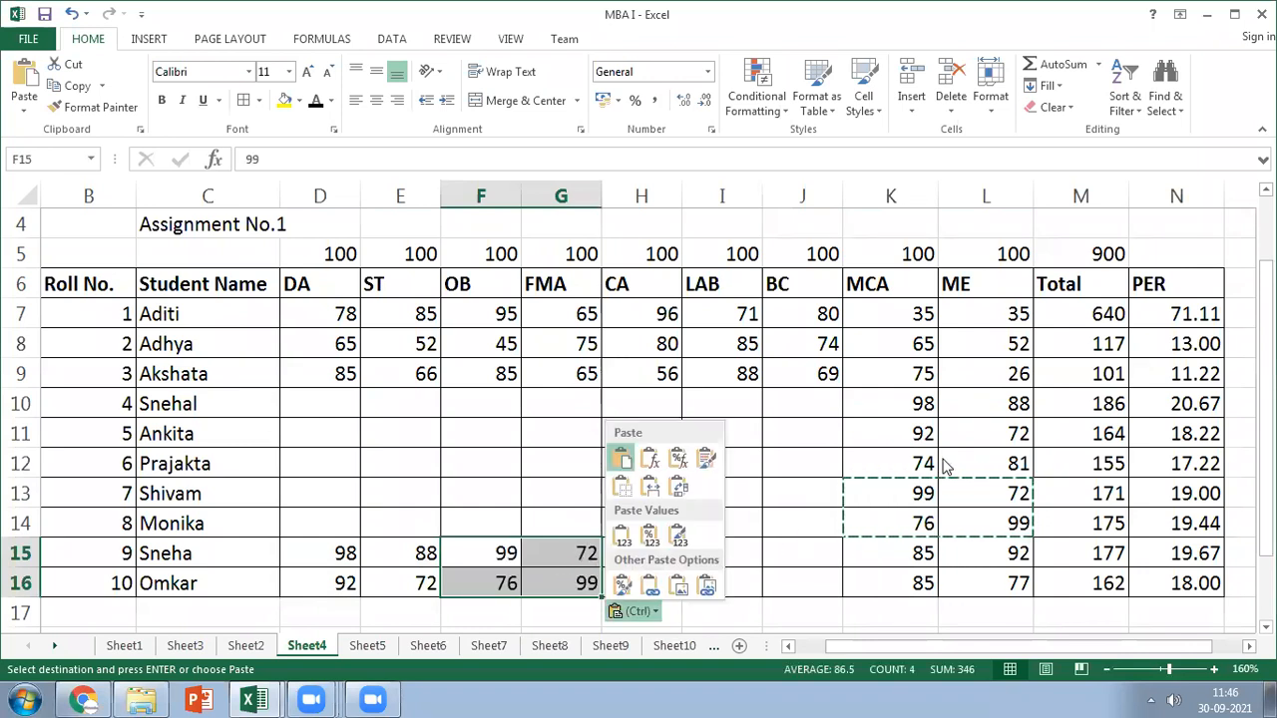
click(907, 359)
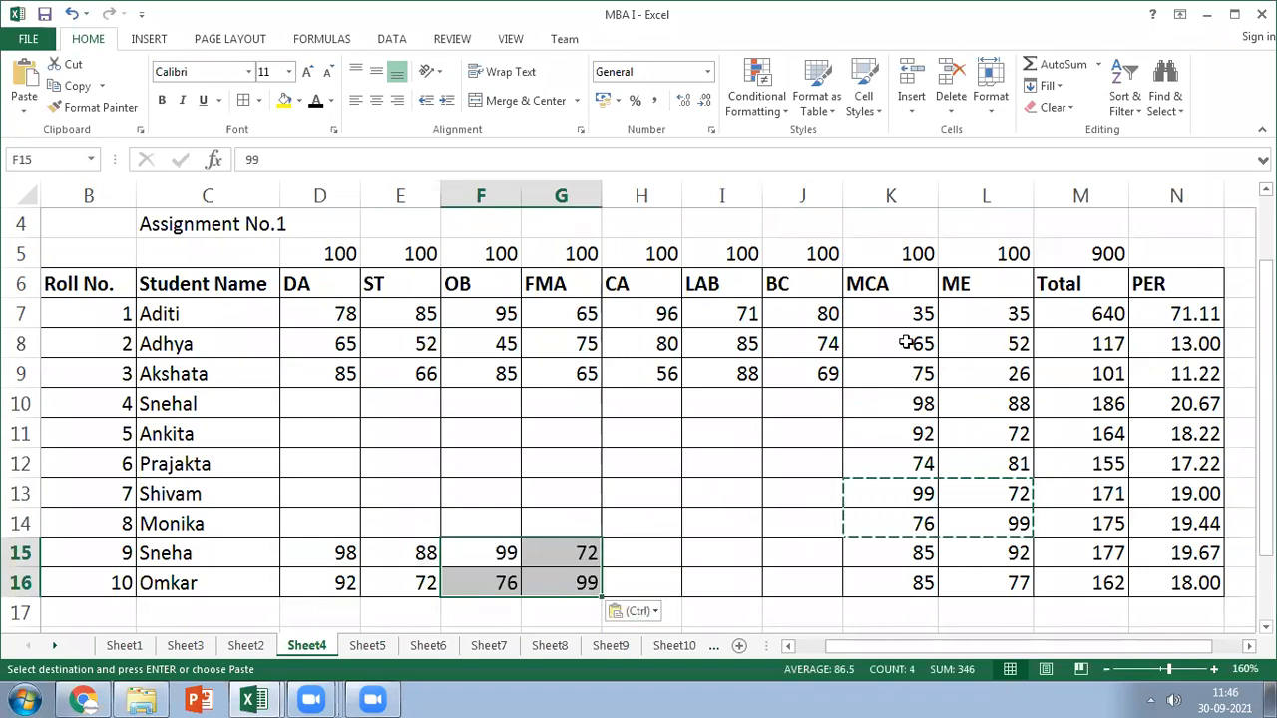
Copy the marks in K8:L9 and paste them into the CA and LAB columns starting at H15
click(905, 343)
drag(969, 361, 983, 373)
key(ctrl+c)
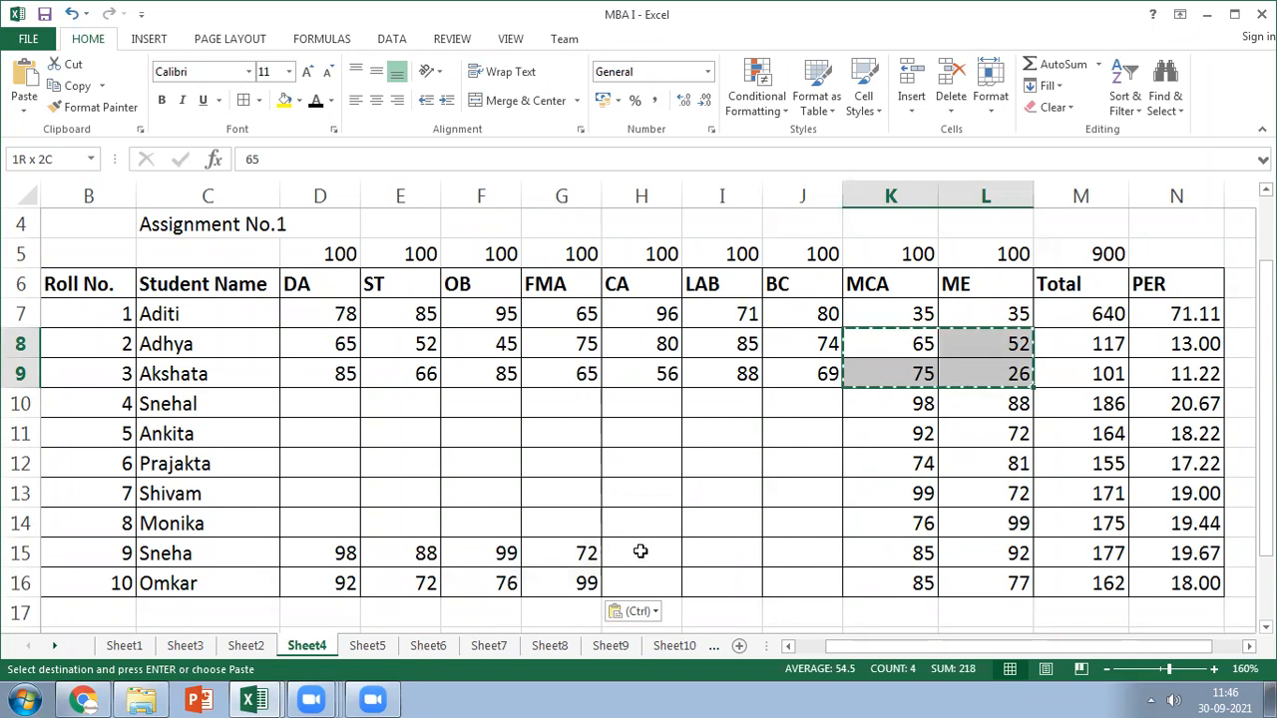
click(647, 552)
key(ctrl+v)
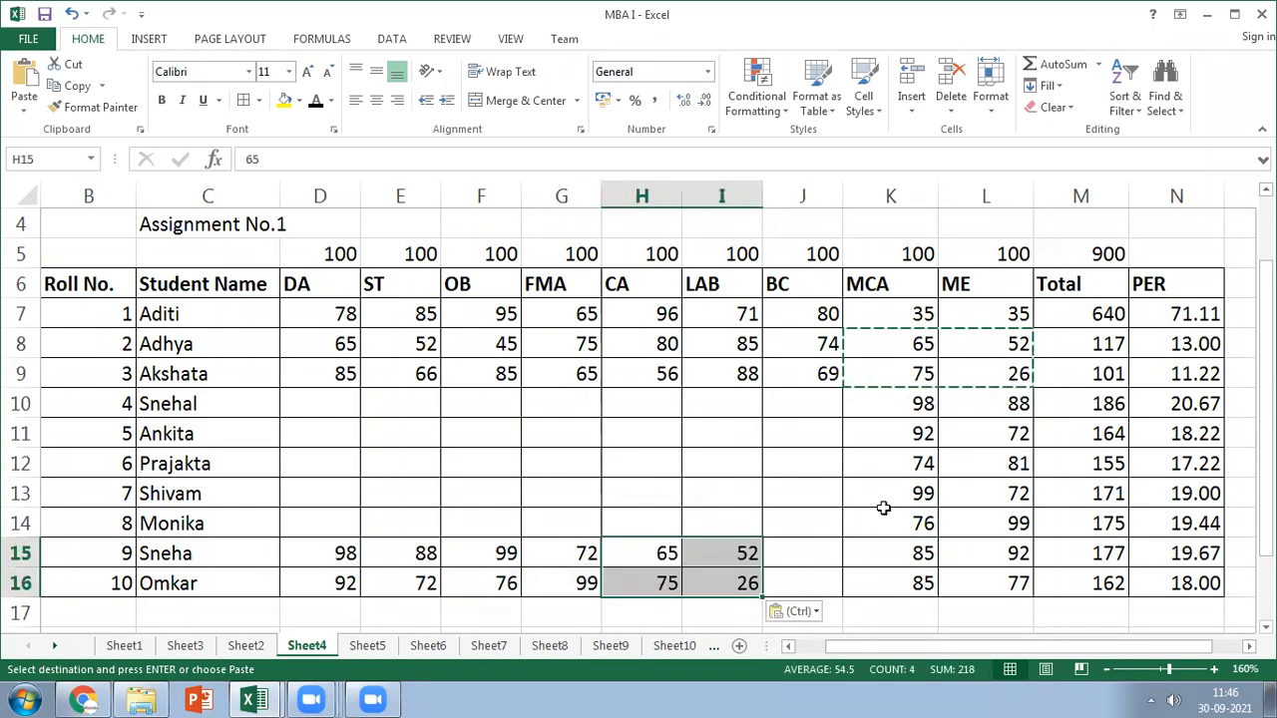
Copy the marks in K11:K12 and paste them into the BC column starting at J15
drag(902, 441, 900, 456)
key(ctrl+c)
click(786, 552)
key(ctrl+v)
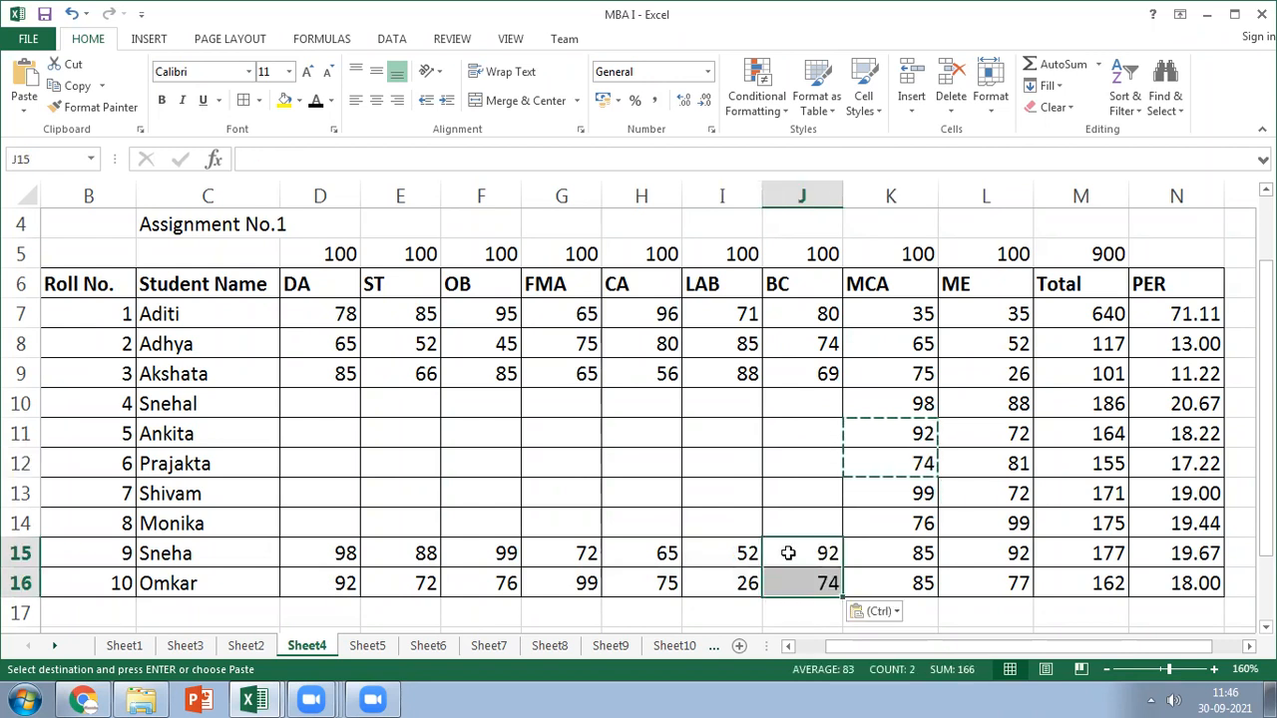
drag(905, 495, 971, 518)
key(ctrl)
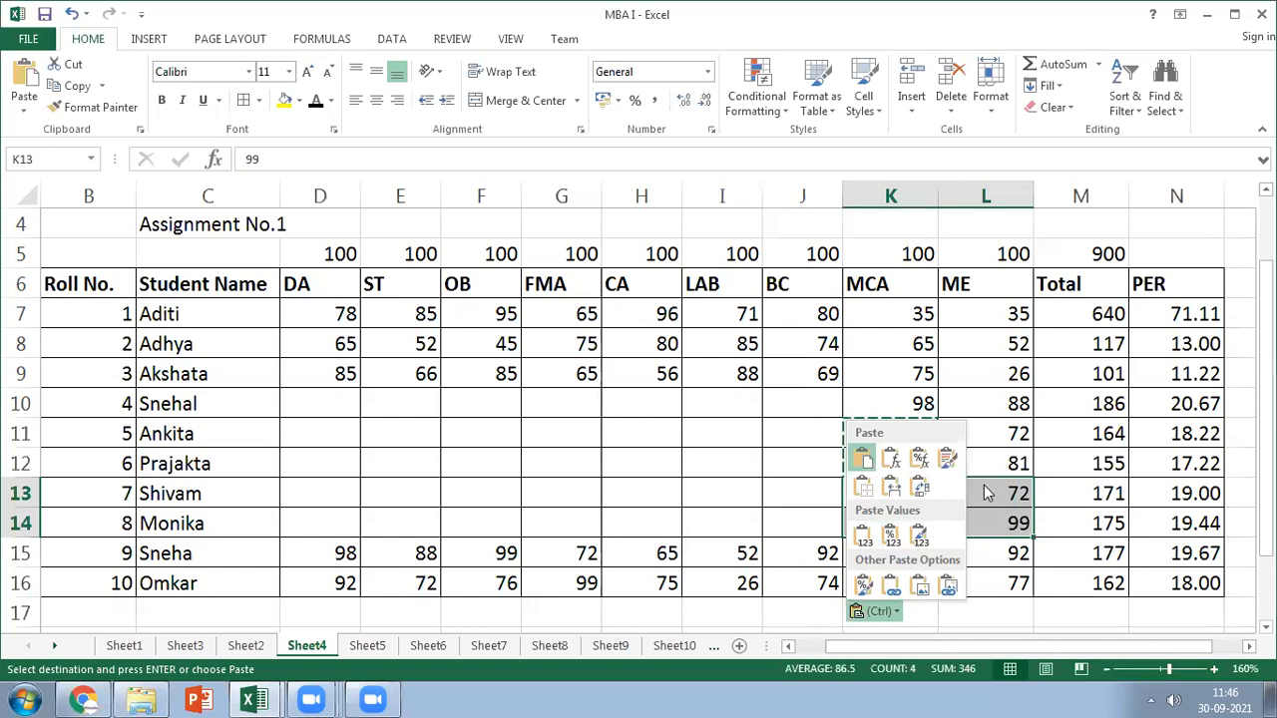
click(893, 334)
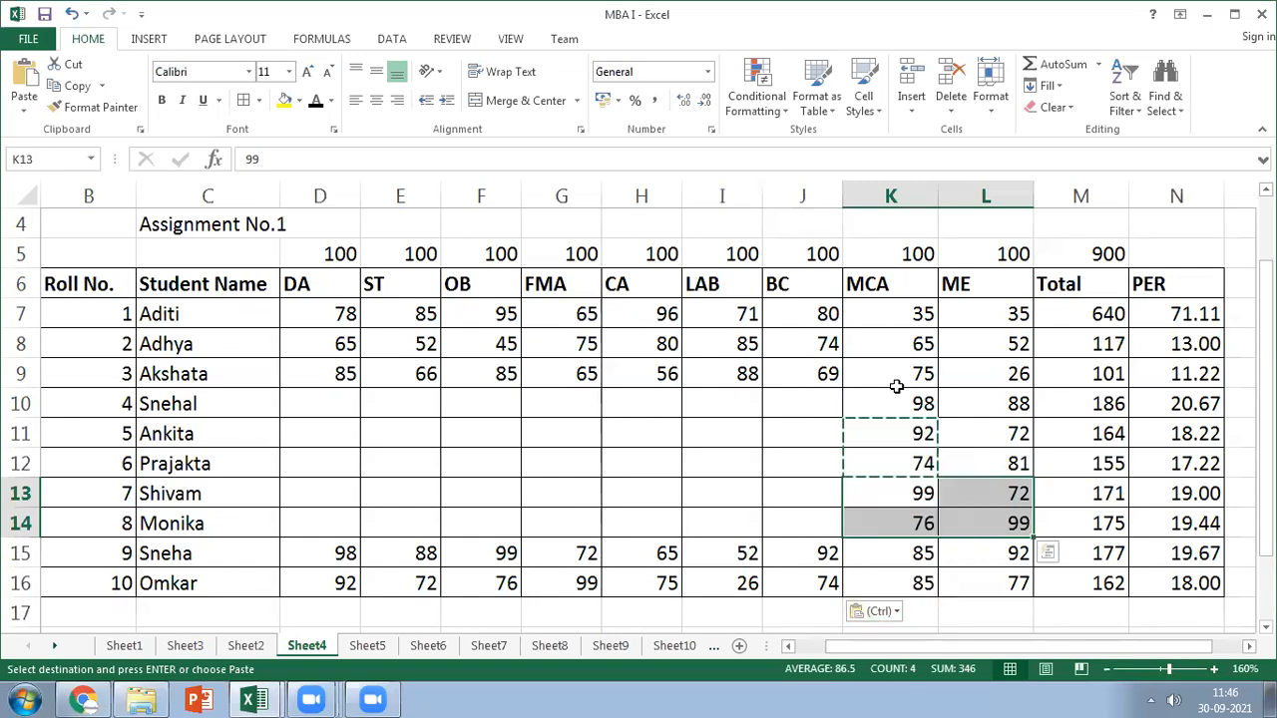
Copy the marks in K10:L11 and paste them into the DA and ST columns at D10:E11
drag(903, 399, 985, 430)
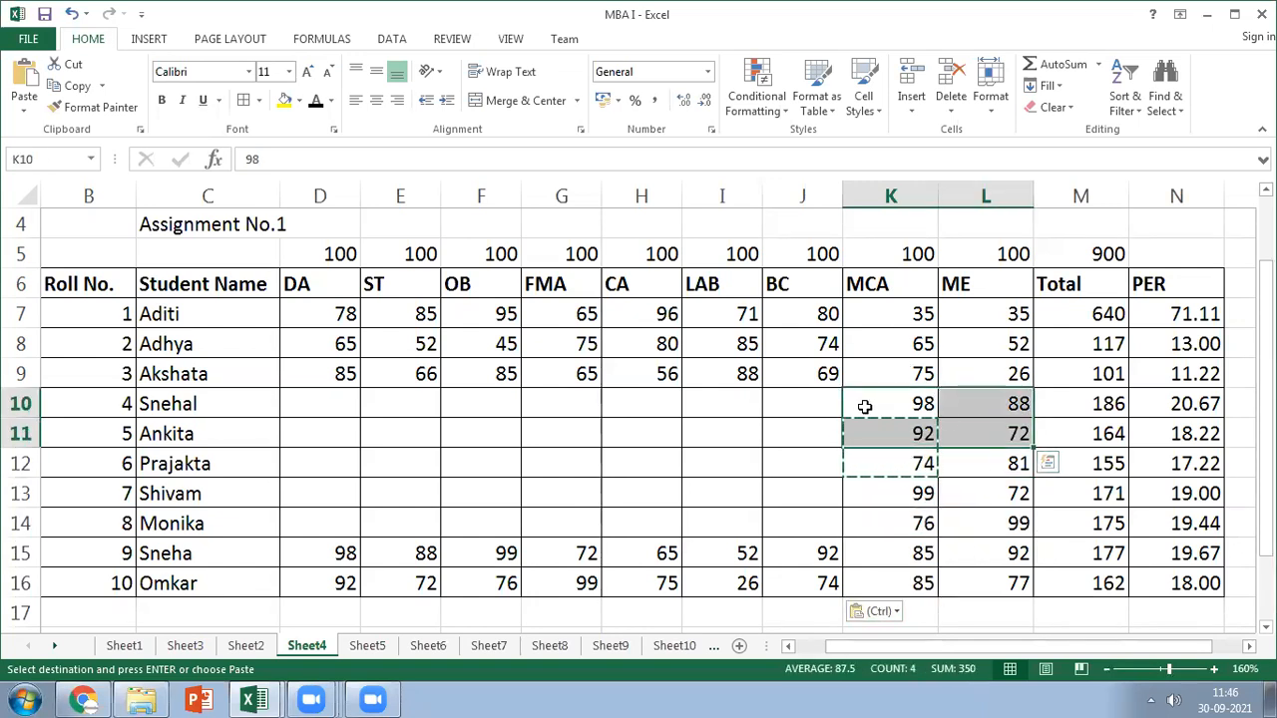
key(ctrl+c)
click(349, 404)
key(ctrl+v)
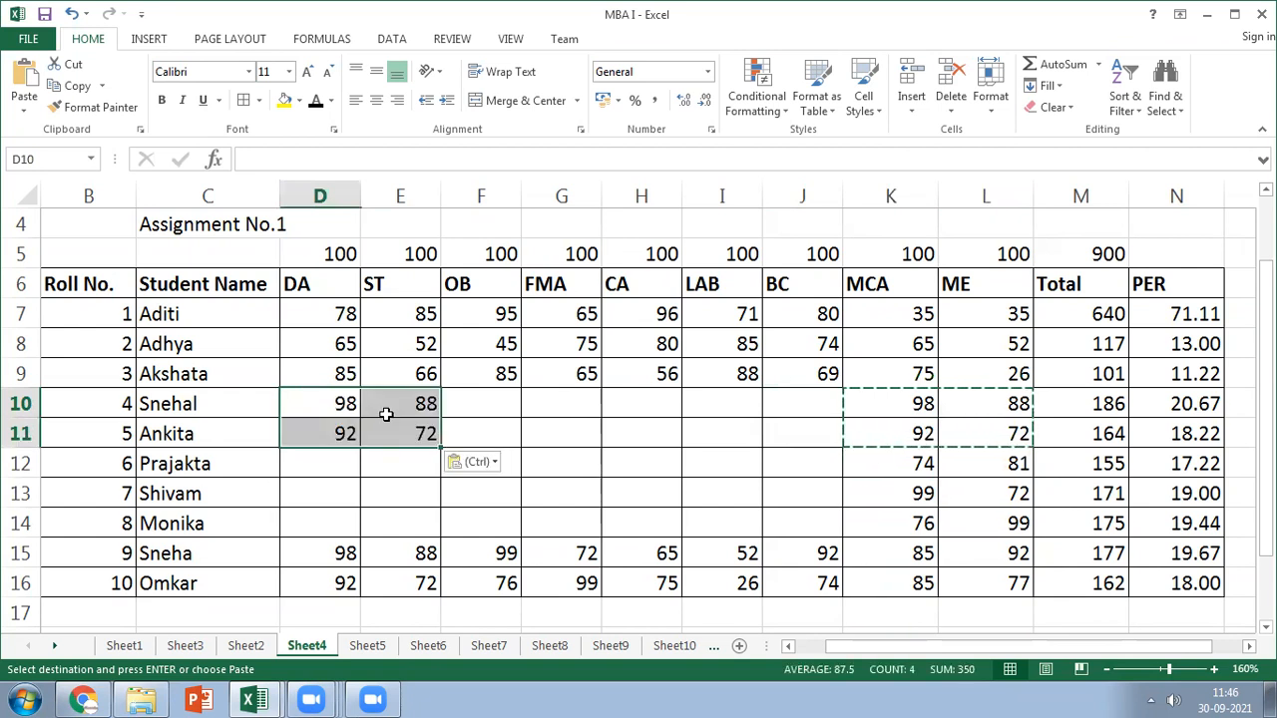
Copy the marks in K12:L13 and paste them into the OB and FMA columns at F10:G11
drag(924, 463, 983, 492)
key(ctrl+c)
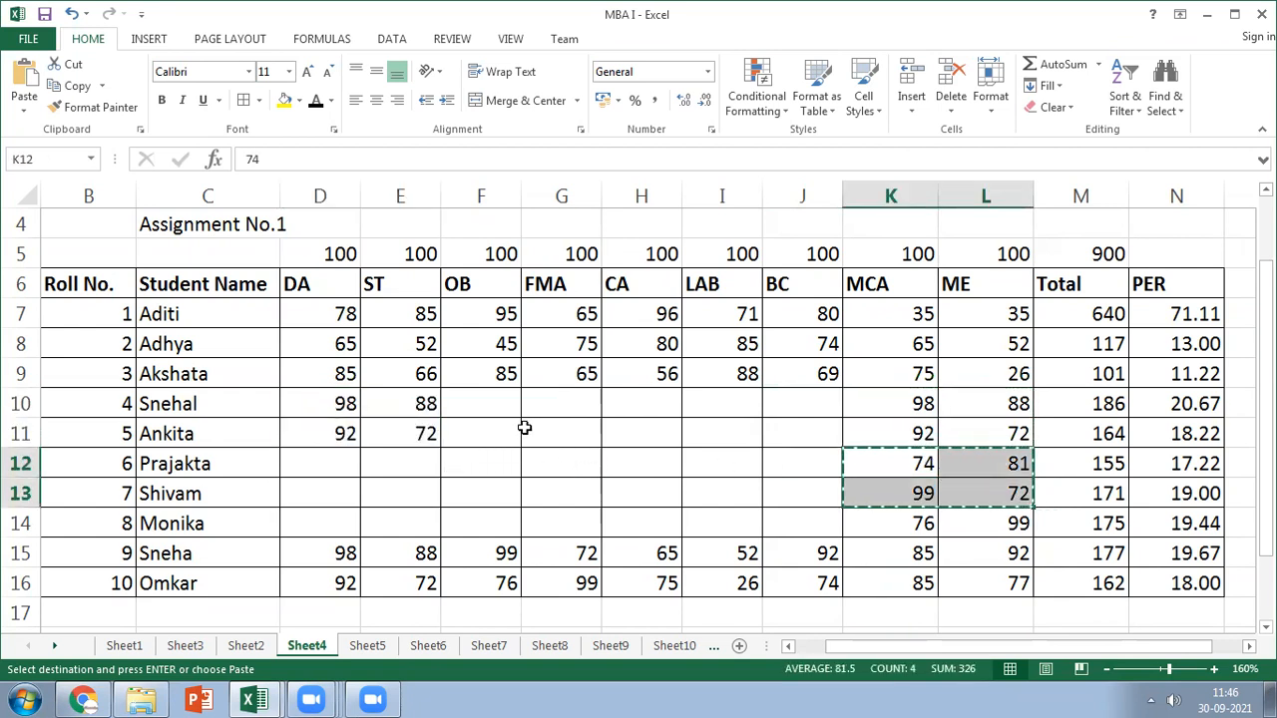
click(501, 404)
key(ctrl+v)
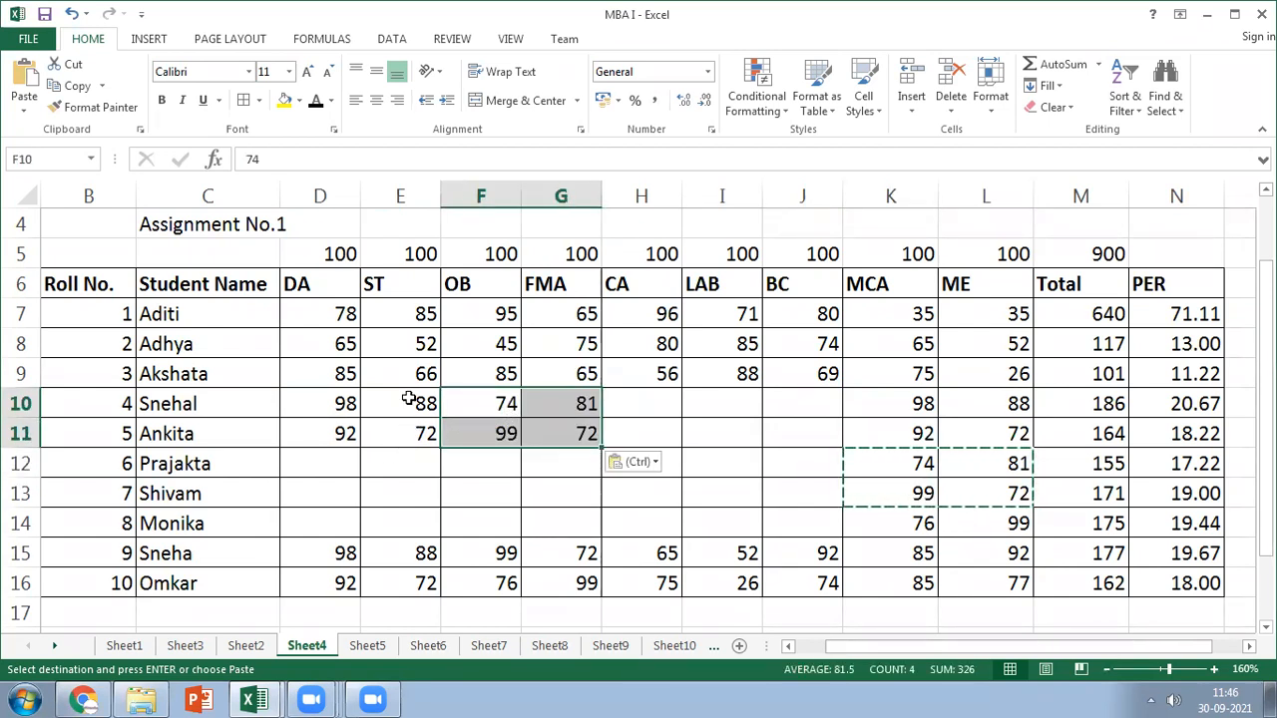
Copy the marks in E10:F11 and paste them into the DA and ST columns at D12:E13
drag(409, 403, 507, 433)
key(ctrl+c)
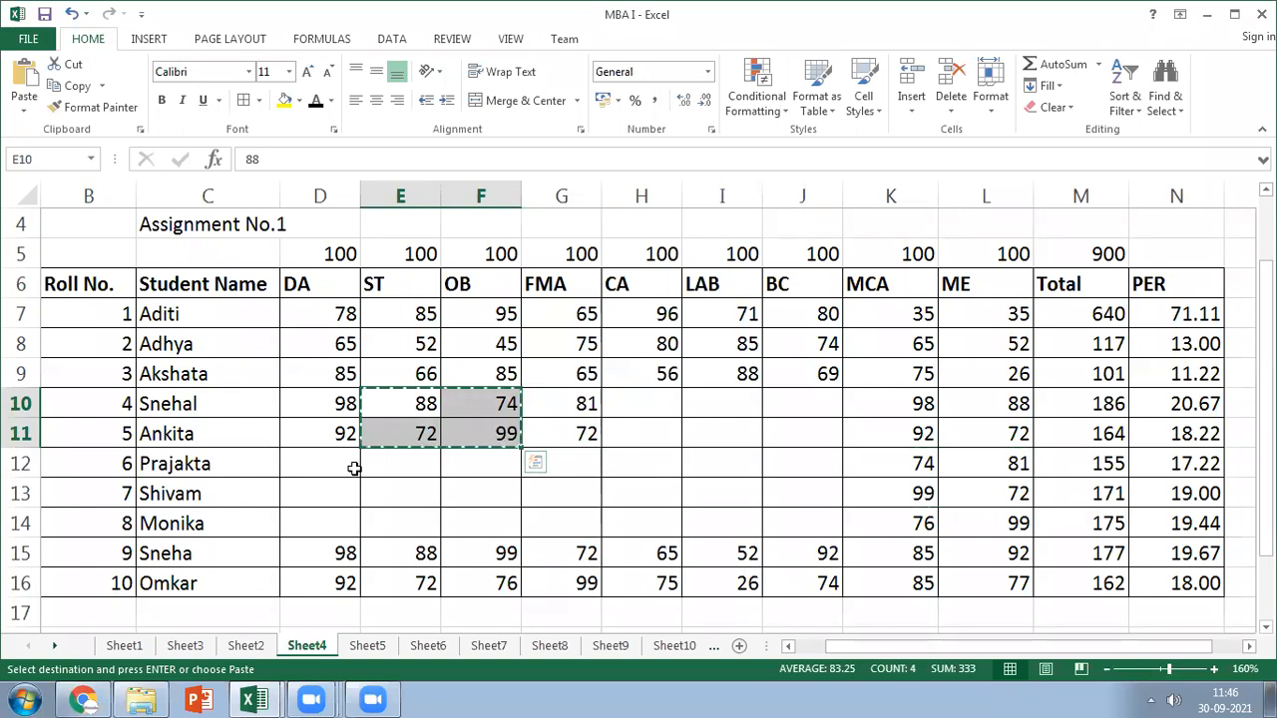
click(352, 468)
key(ctrl+v)
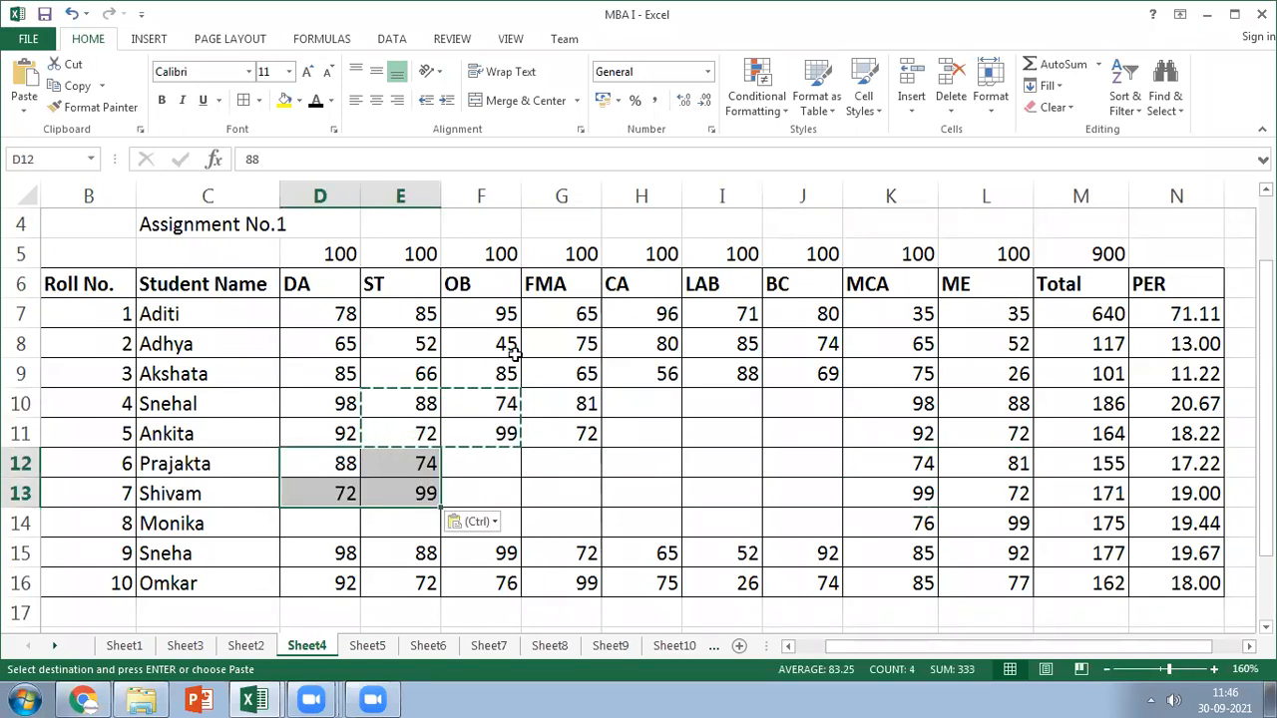
Copy the marks in F8:I9 and paste them into the OB through LAB columns at F12:I13
drag(507, 343, 718, 356)
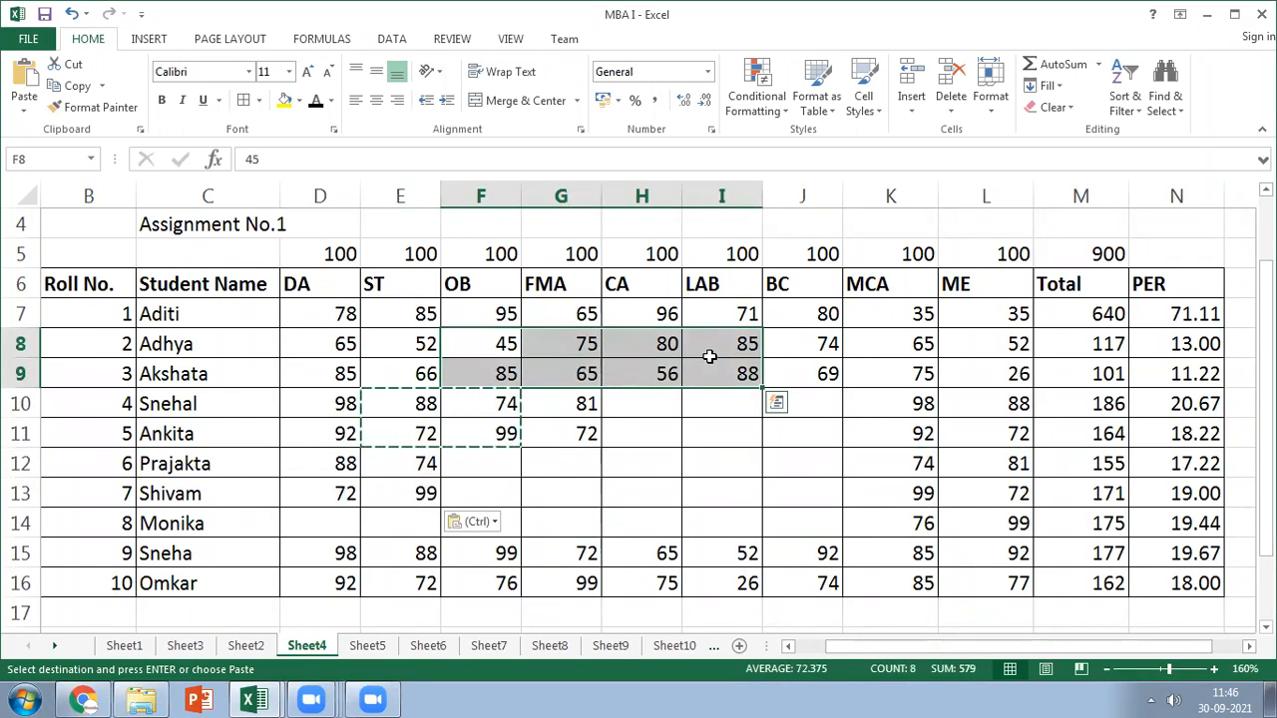
key(ctrl)
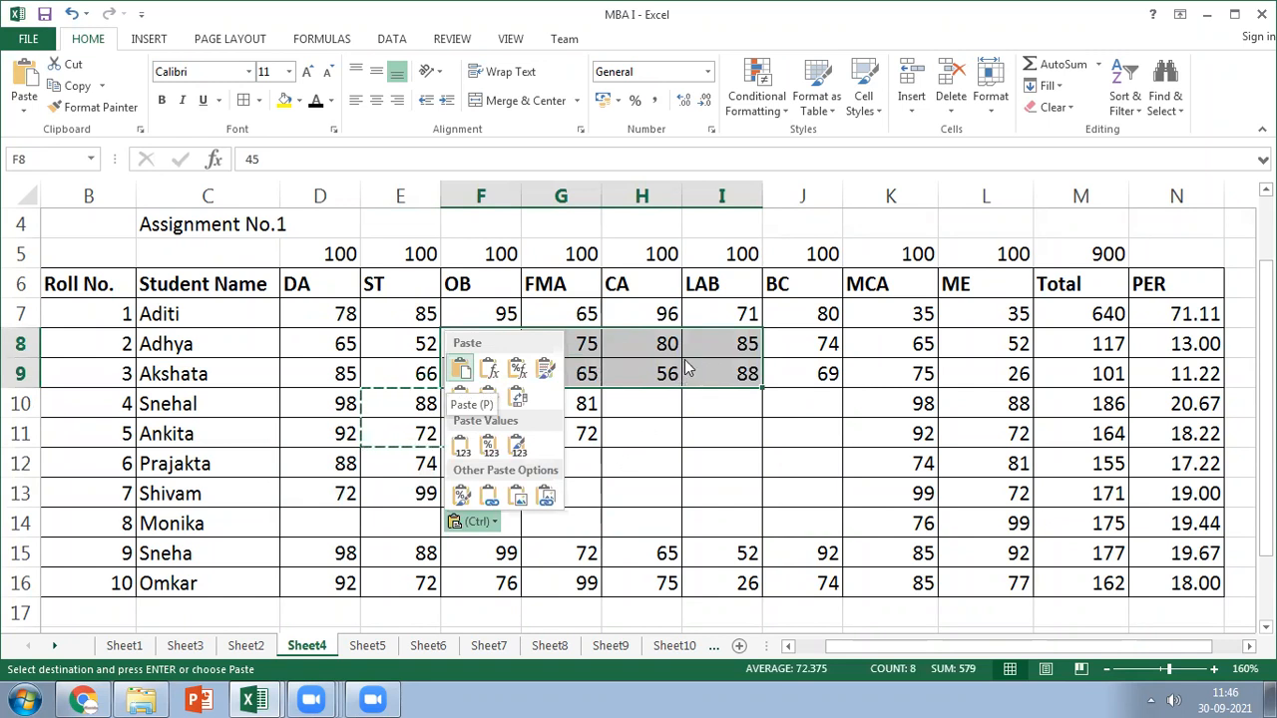
key(Escape)
key(ctrl)
key(ctrl)
key(Escape)
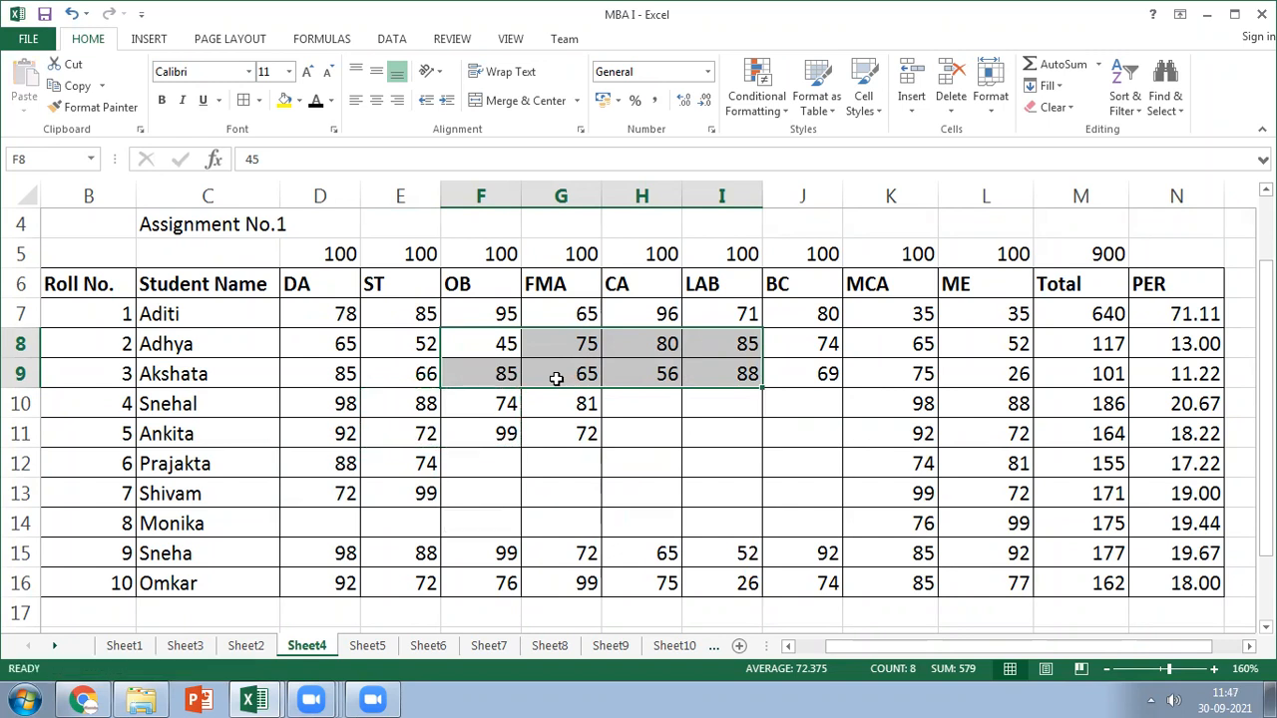
key(ctrl+c)
click(473, 461)
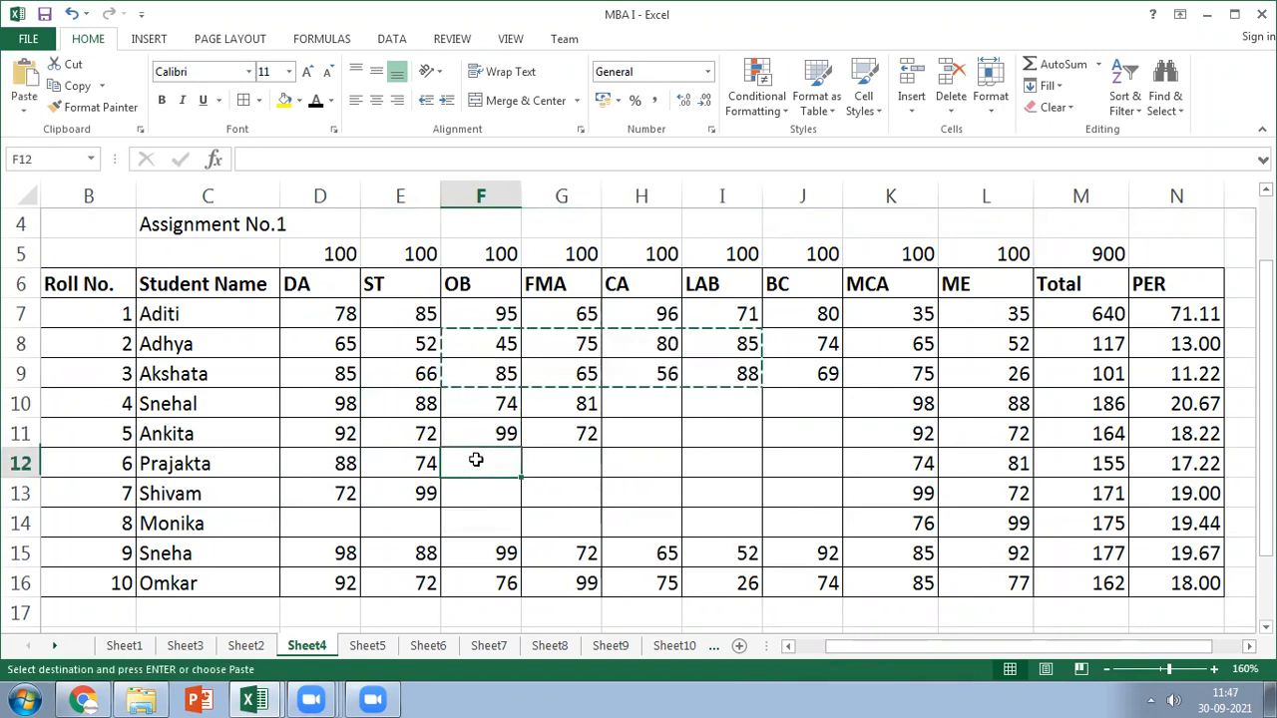
key(ctrl+v)
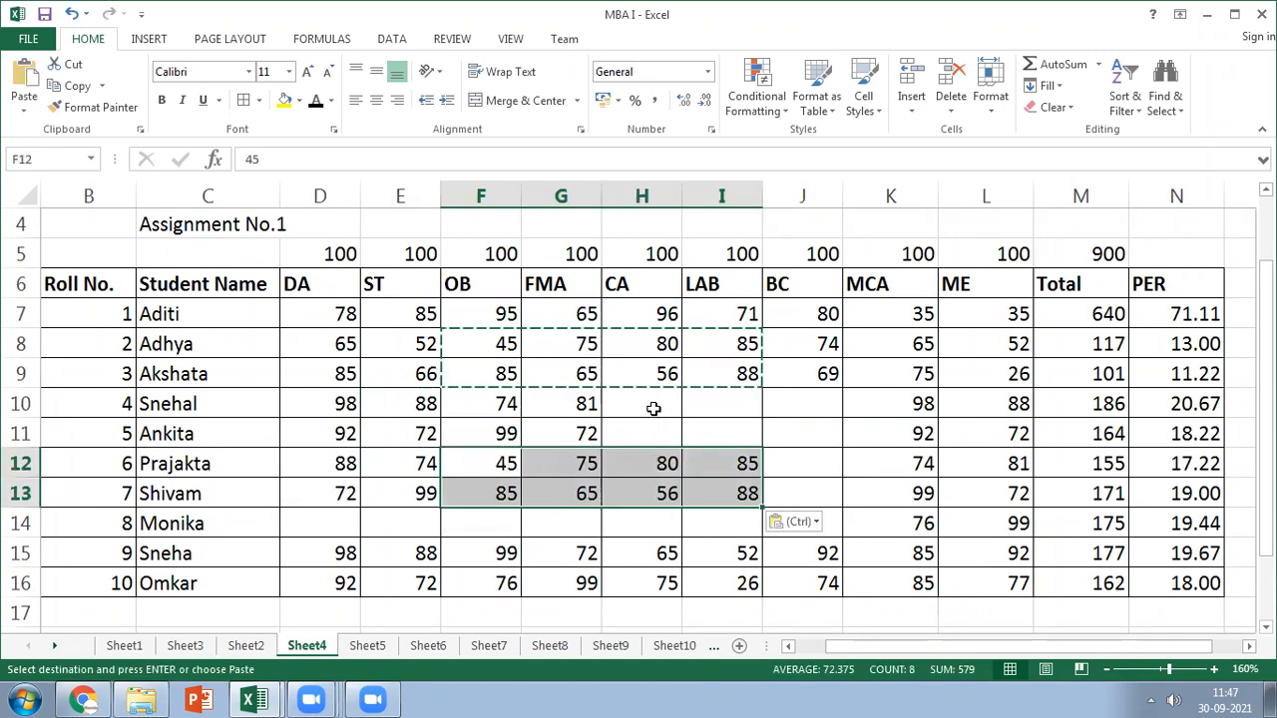
Copy the marks in H7:K8 and paste them into the CA through MCA columns at H10:K11
drag(663, 313, 892, 334)
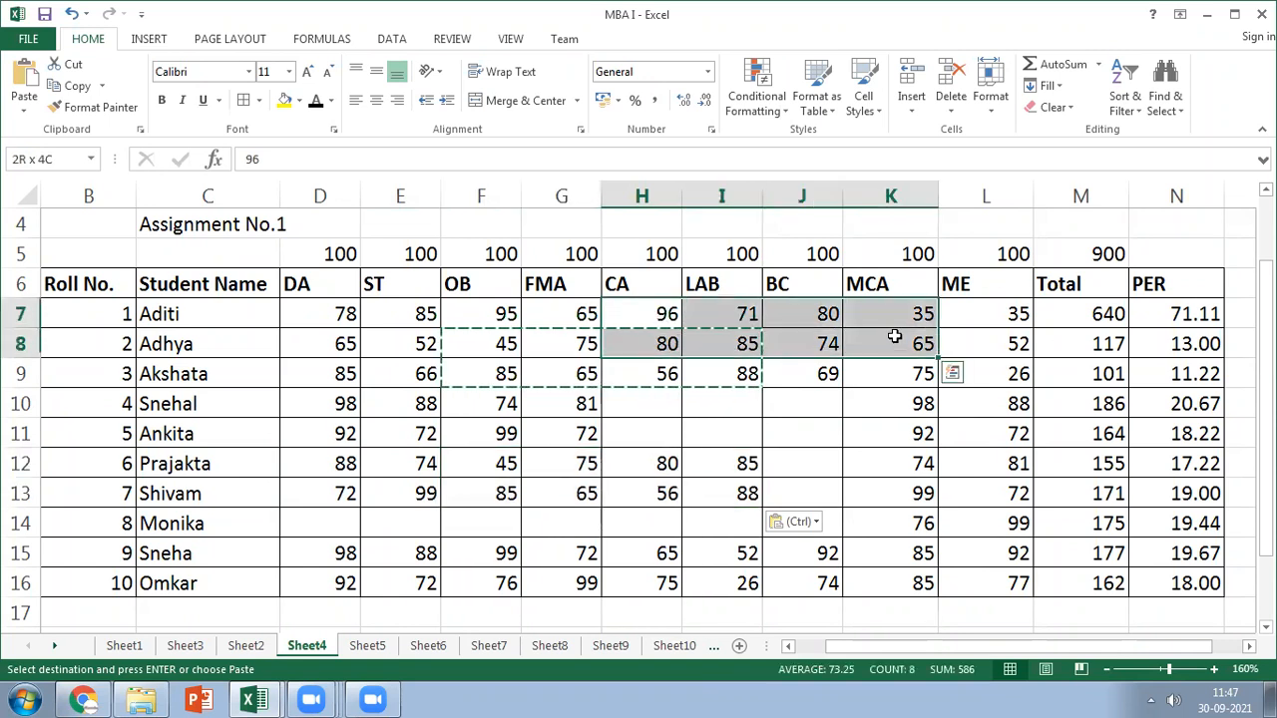
key(ctrl+c)
click(641, 397)
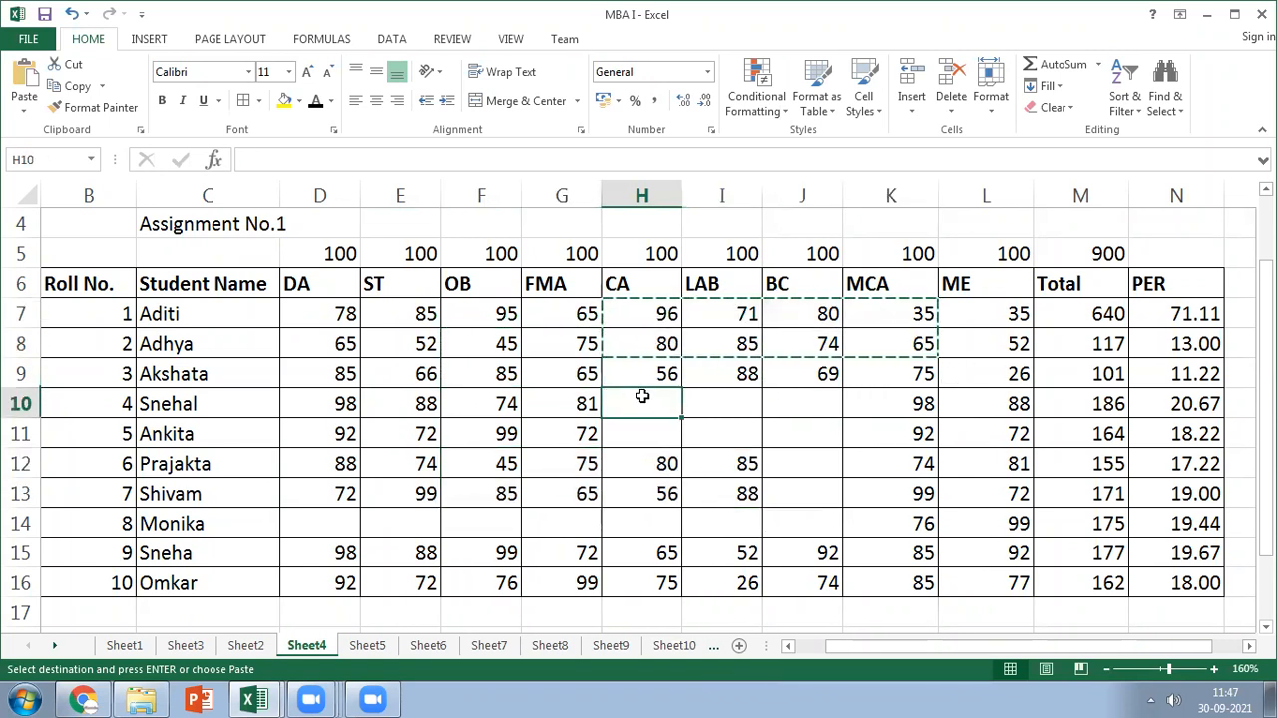
key(ctrl+v)
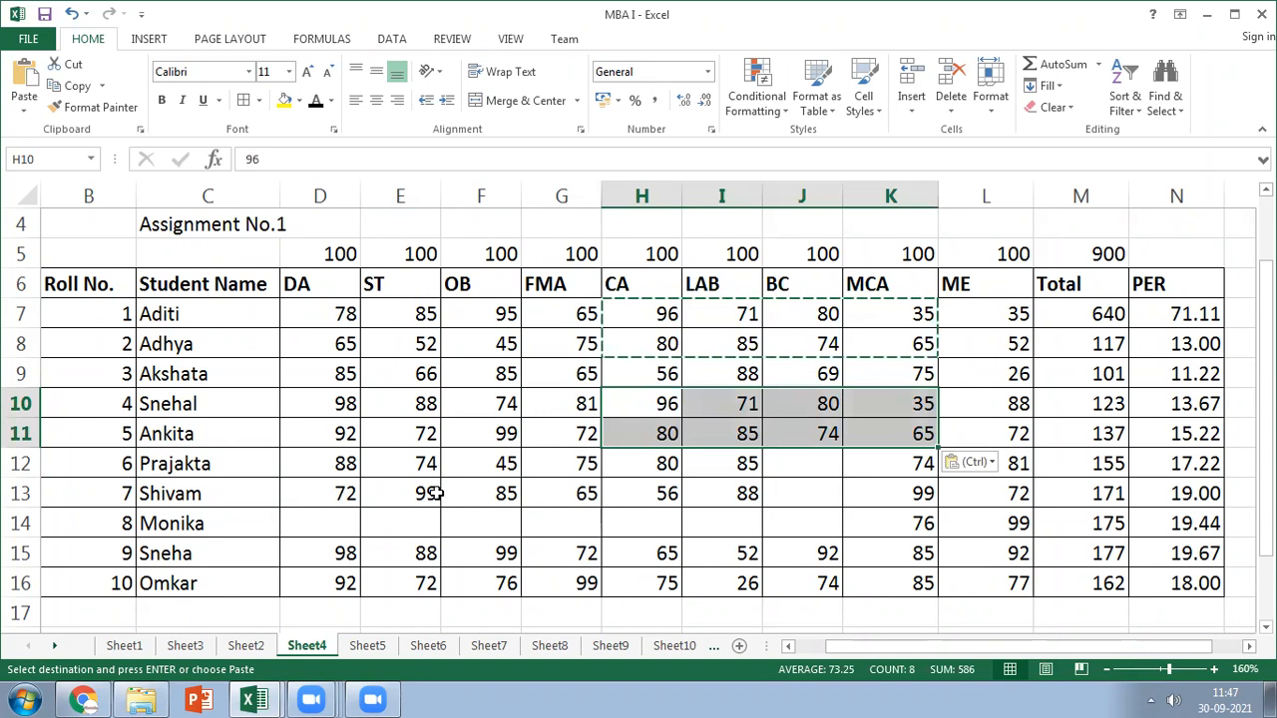
Copy the marks in E12:I12 and paste them into row 14 starting at the DA column
click(358, 524)
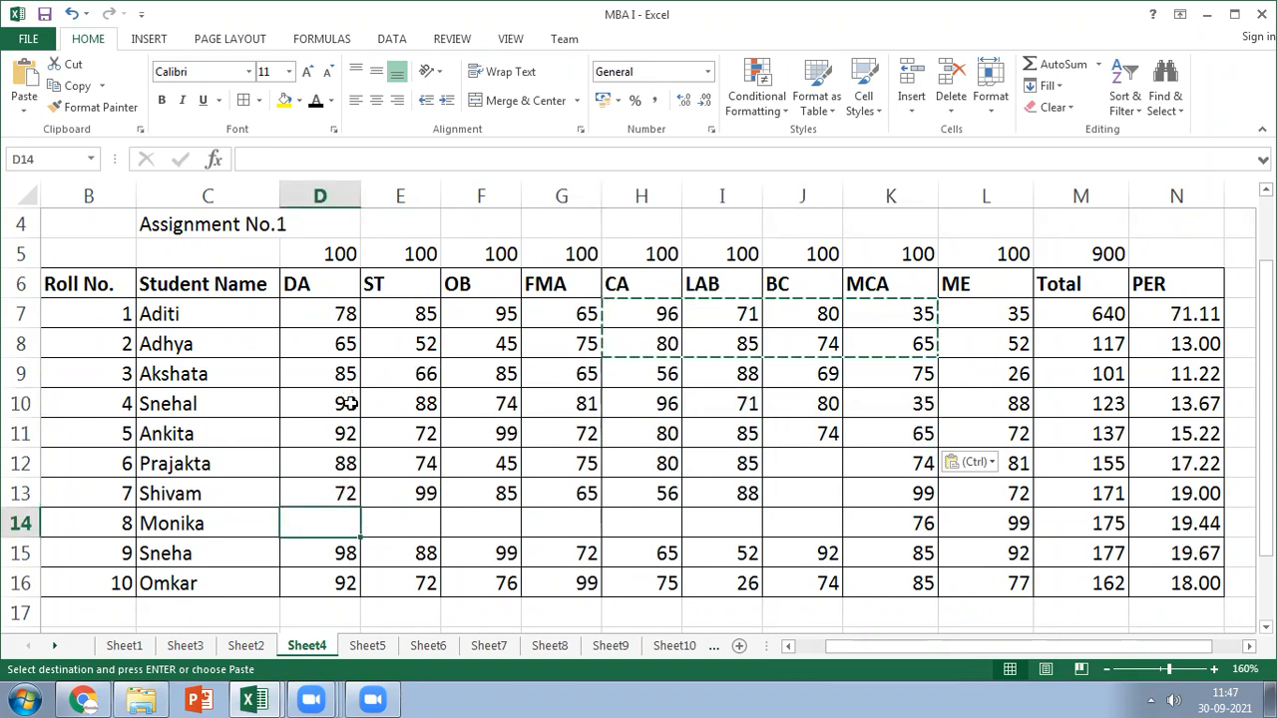
click(414, 427)
drag(425, 459, 715, 465)
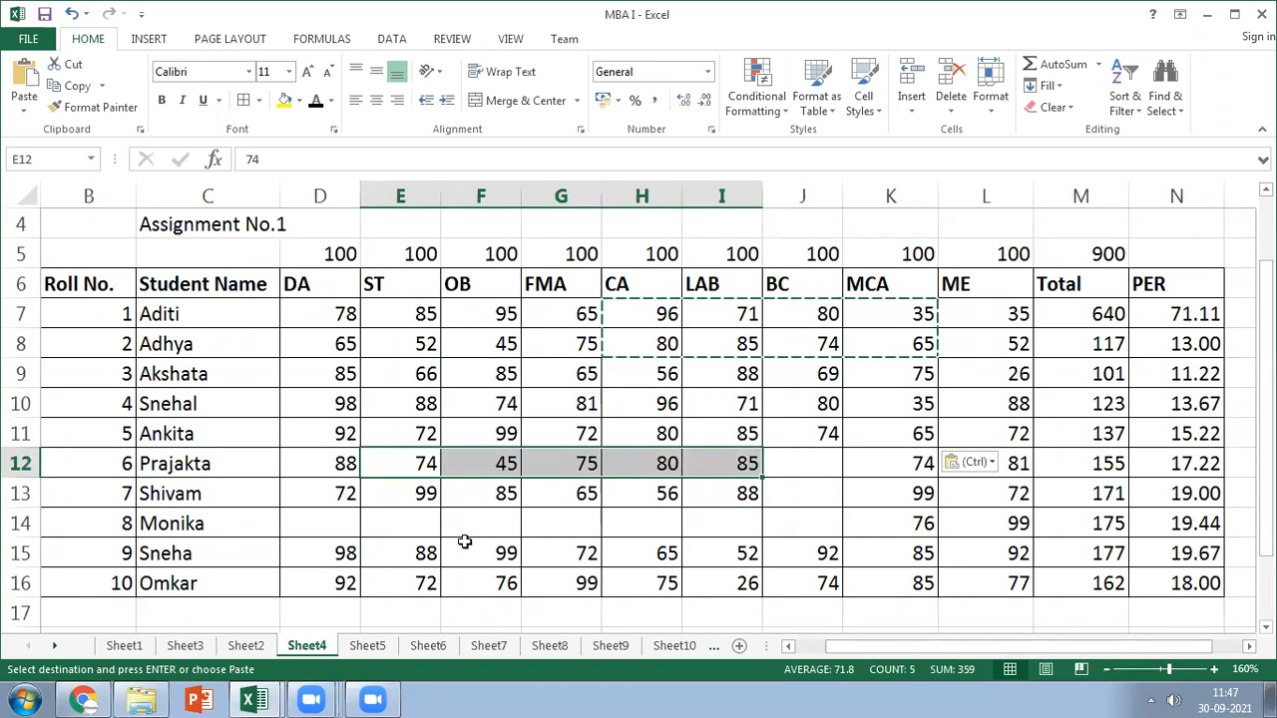
key(ctrl+c)
click(339, 526)
key(ctrl+v)
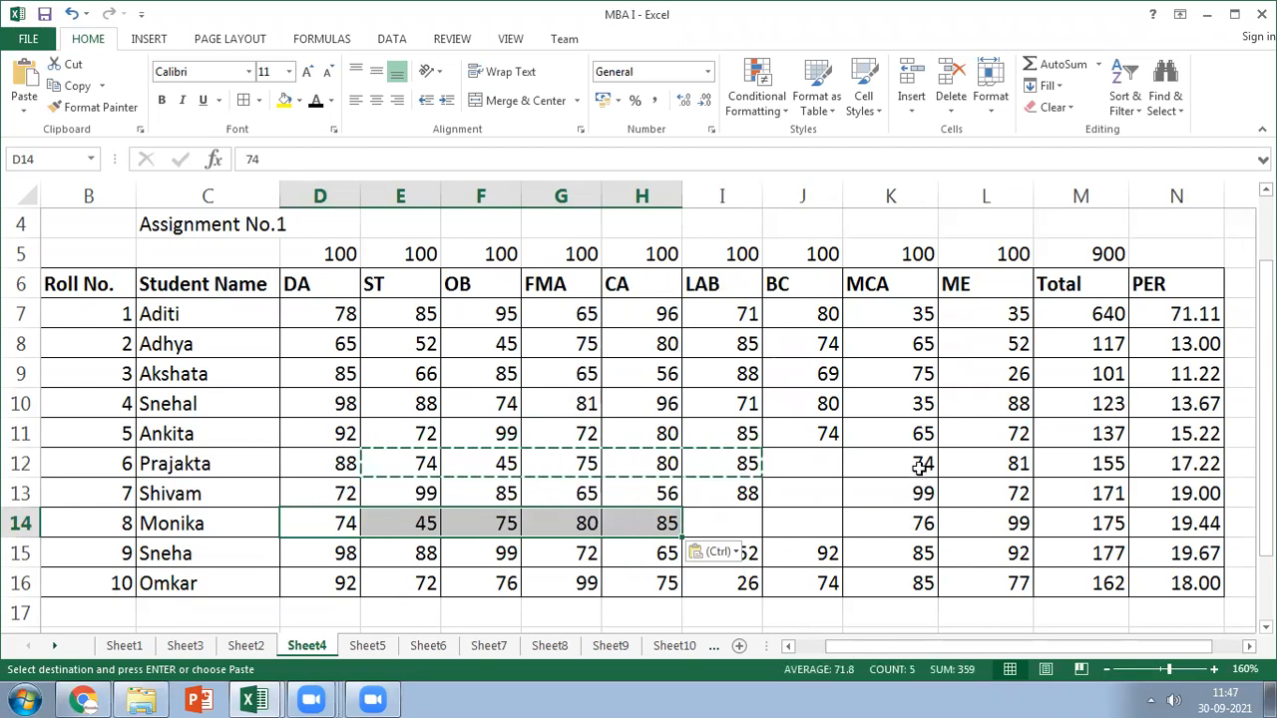
Enter the marks 76, 72 and 73 in the LAB, BC and MCA columns of row 14
click(692, 521)
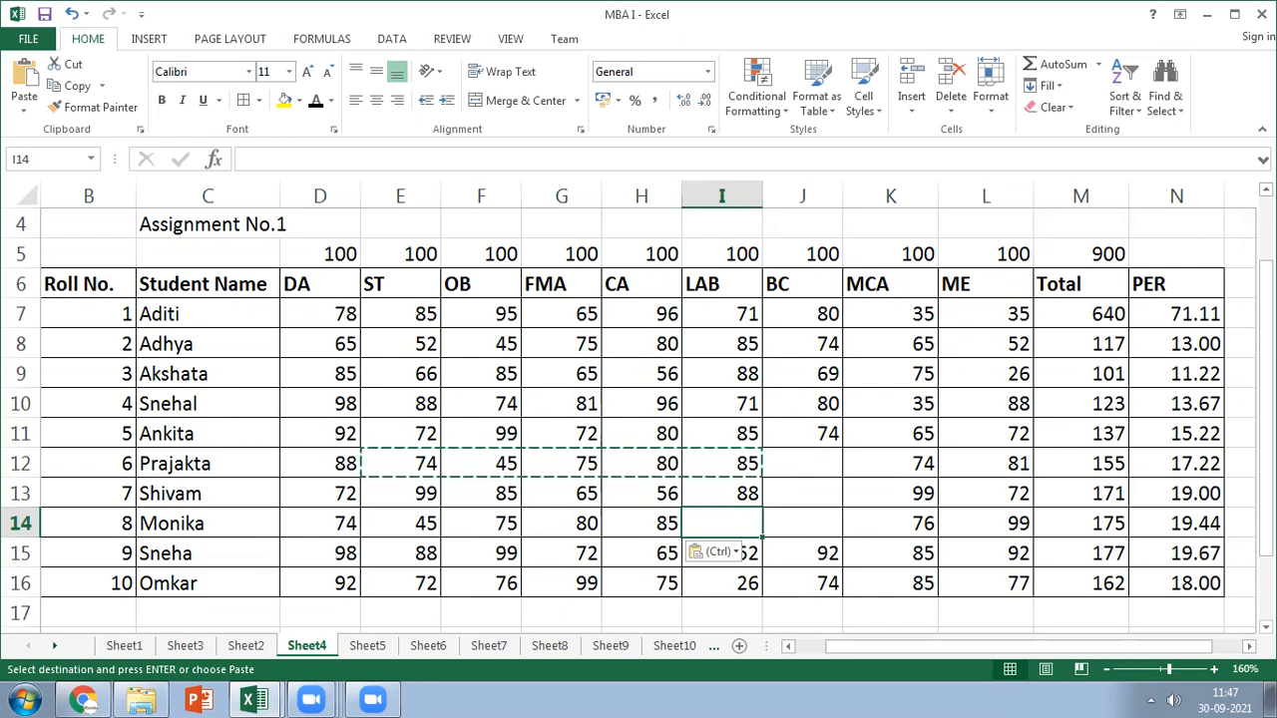
text(76)
key(Tab)
text(72)
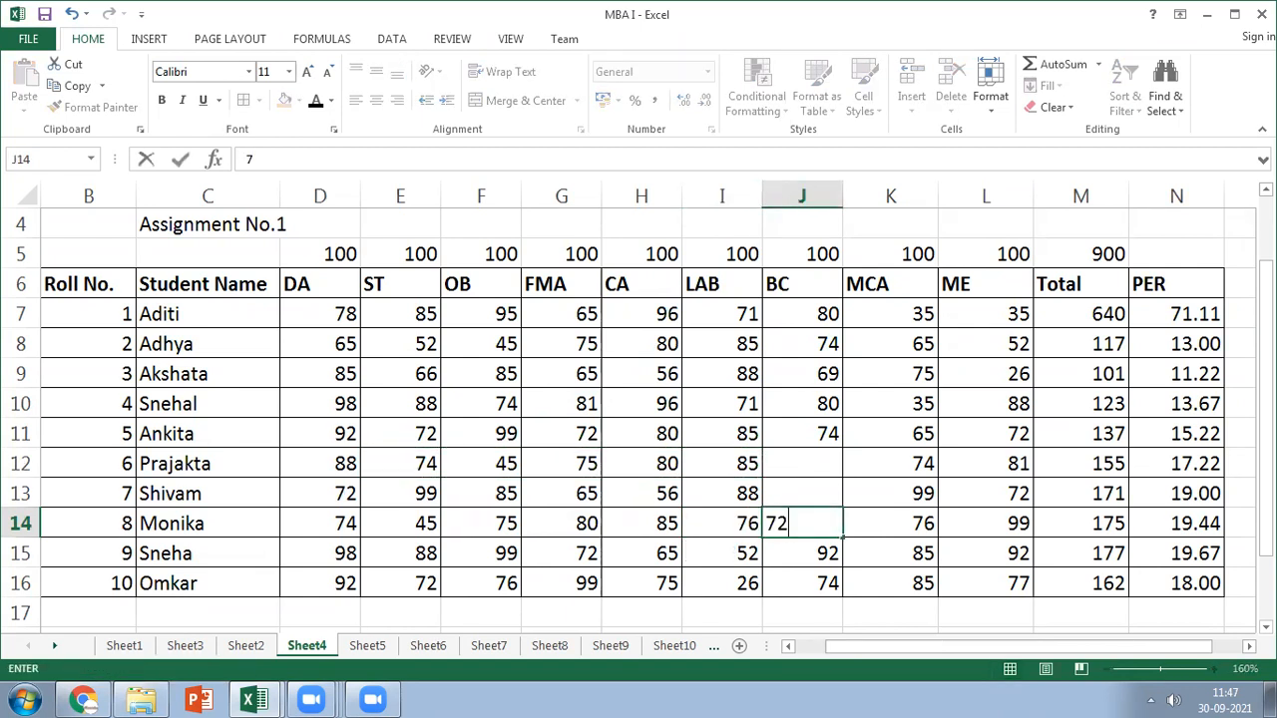
key(Tab)
text(7)
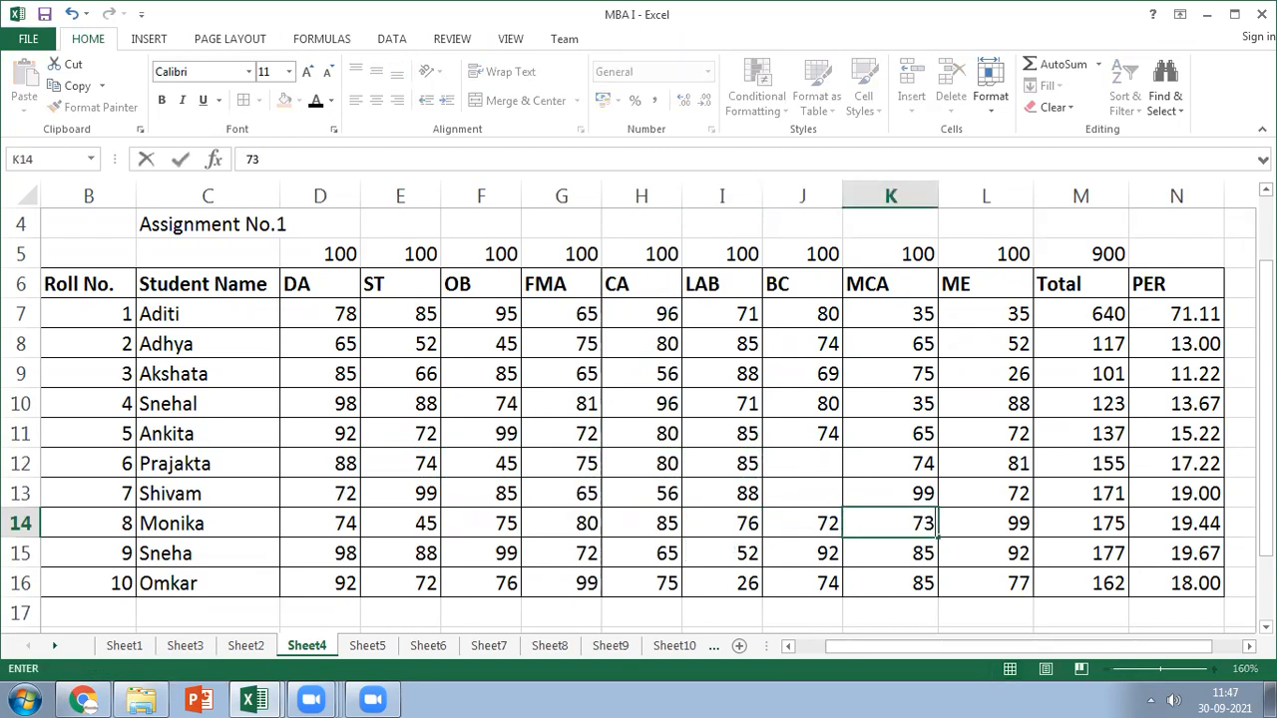
key(Tab)
Fill the empty BC marks with 68 in J13 and 87 in J12
key(Up)
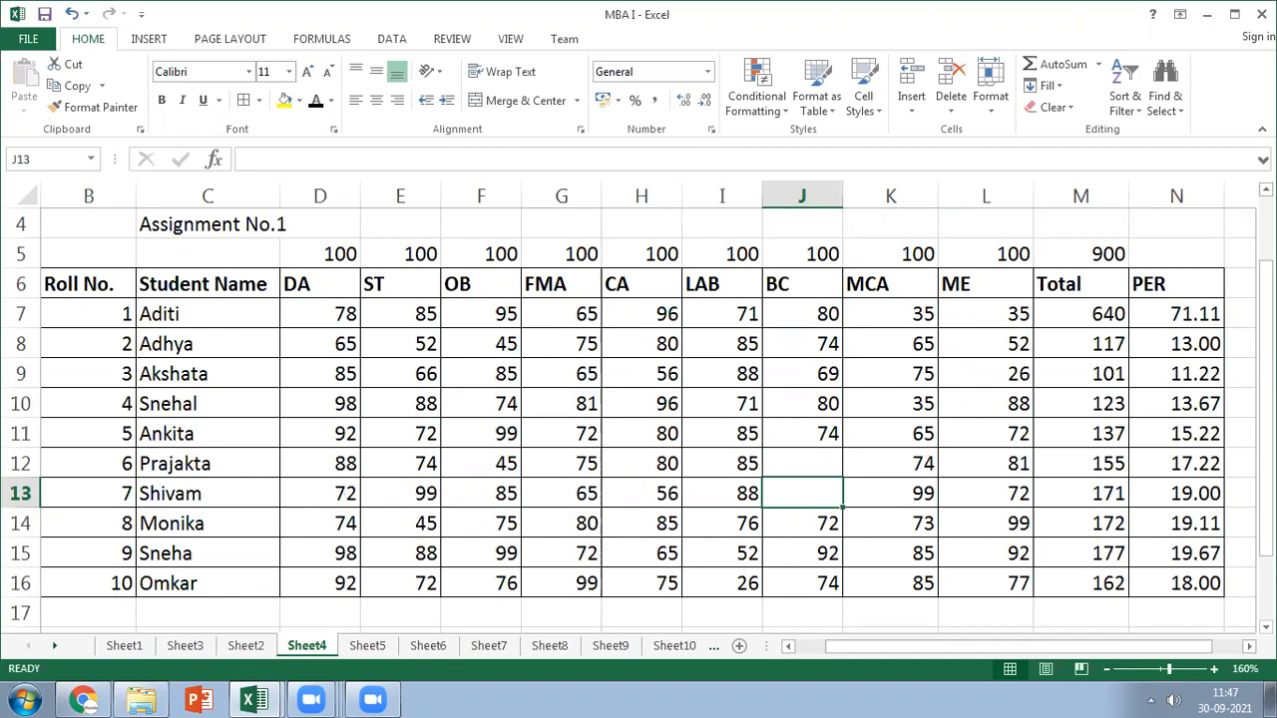
text(68)
key(Tab)
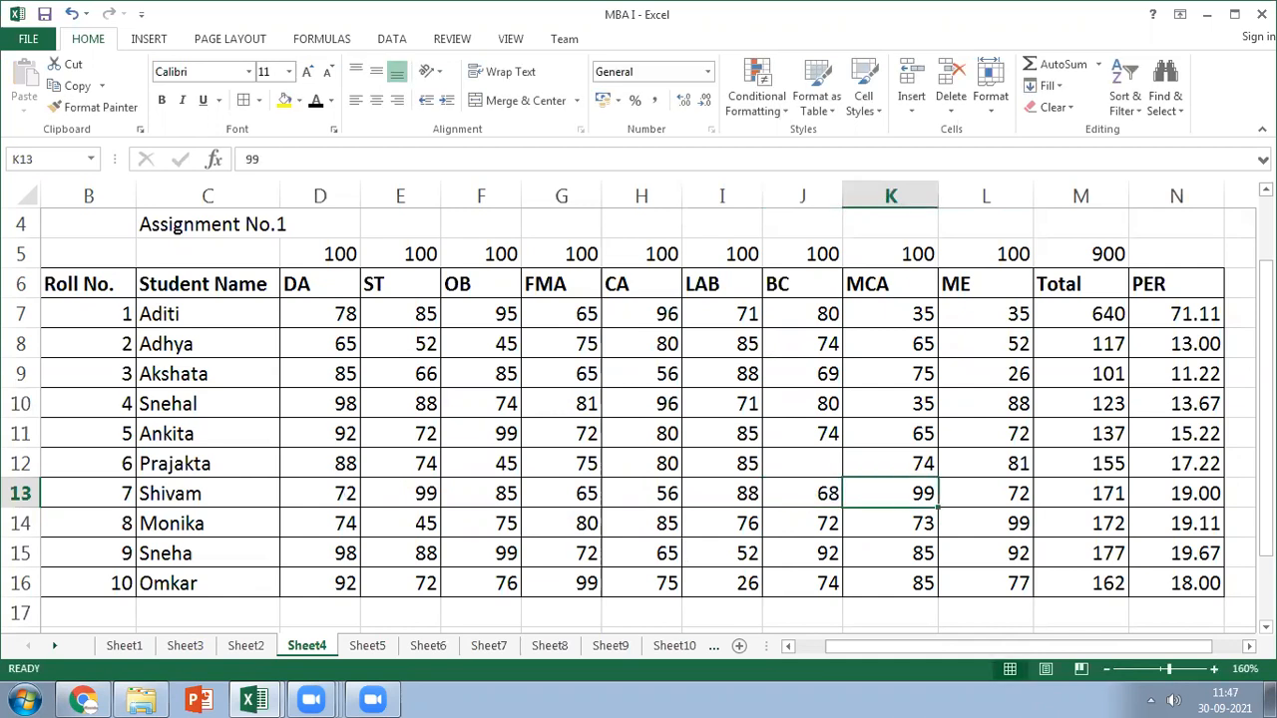
key(Up)
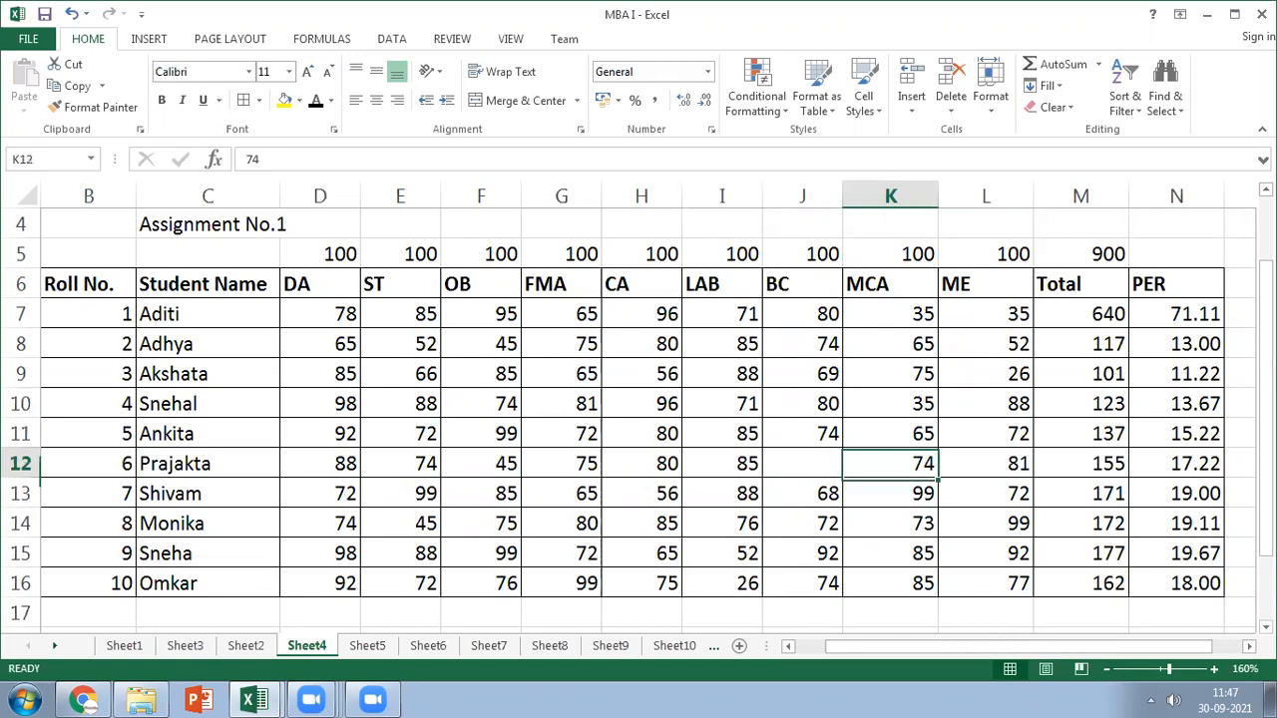
key(Left)
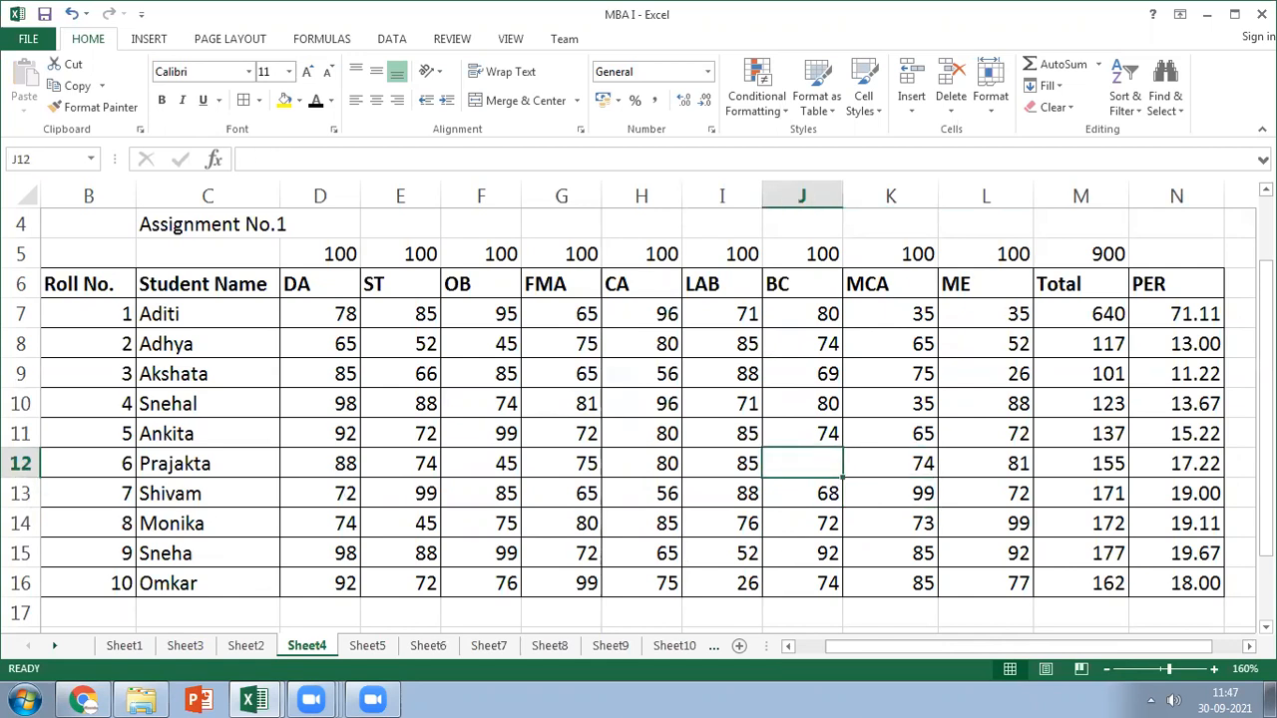
text(87)
key(Return)
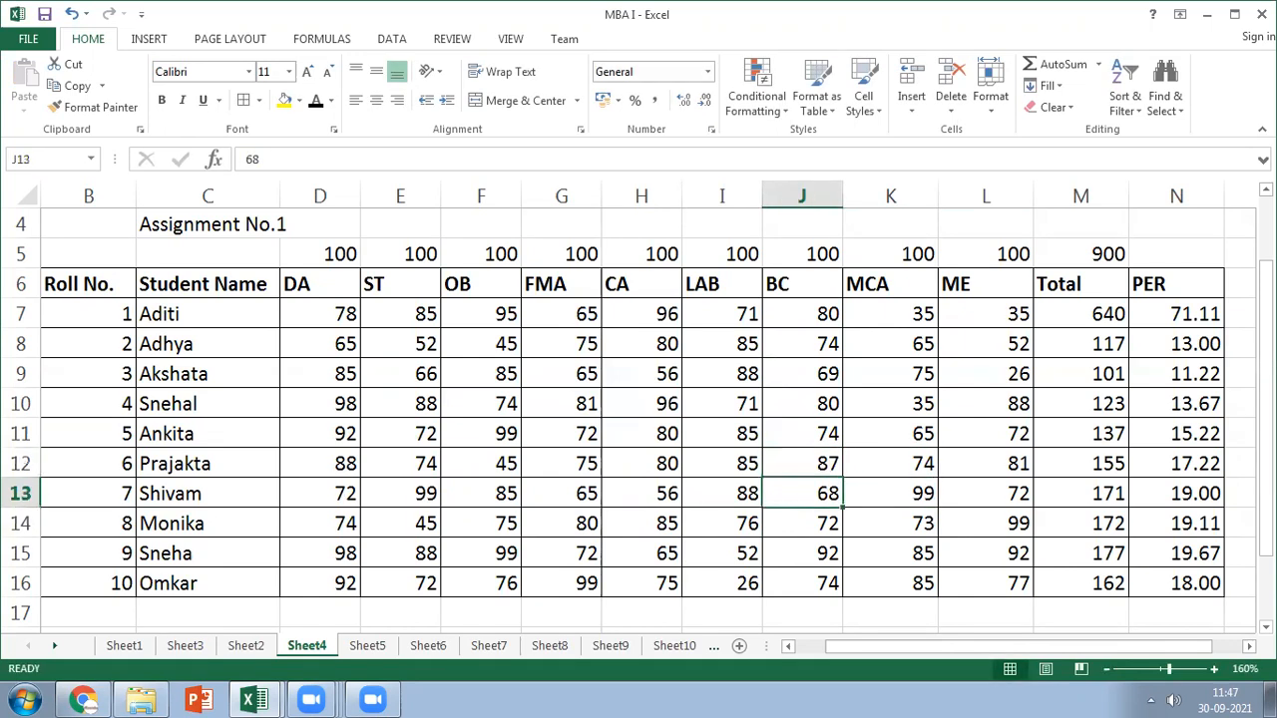
key(Up)
key(Up)
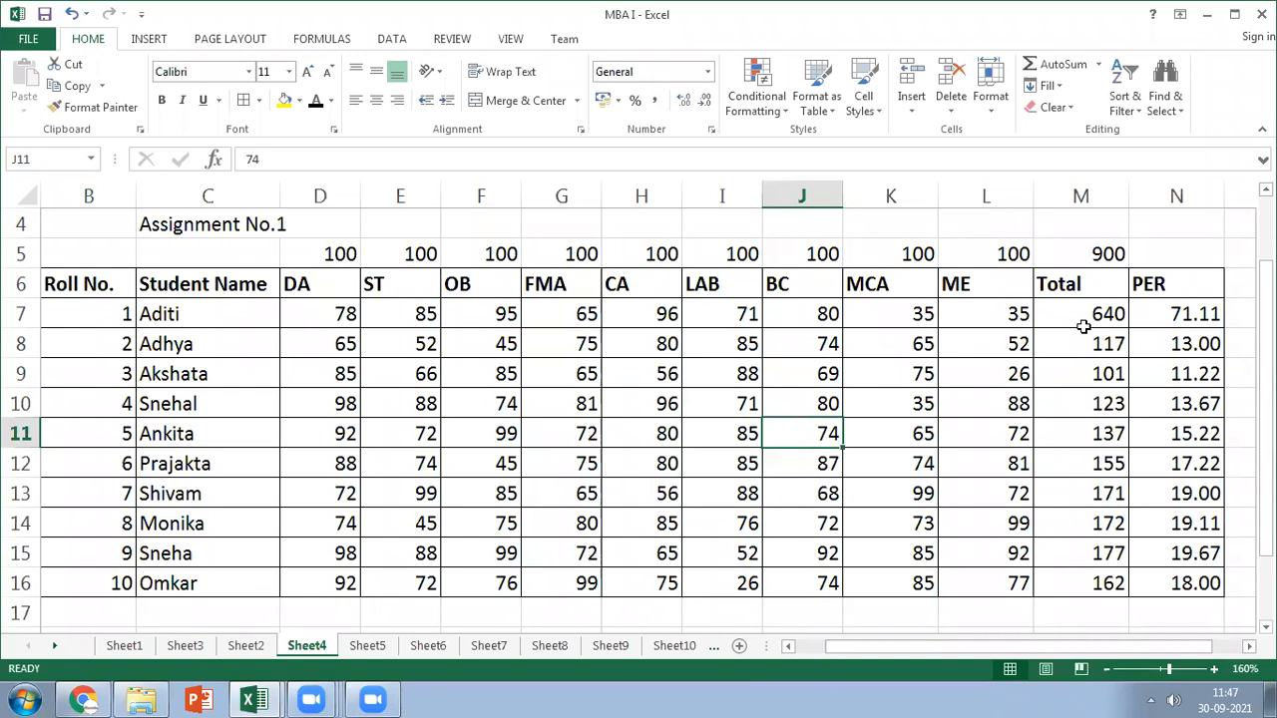
Check the Total and PER formulas in row 7, and fill the M7 total formula down through M16
click(1083, 326)
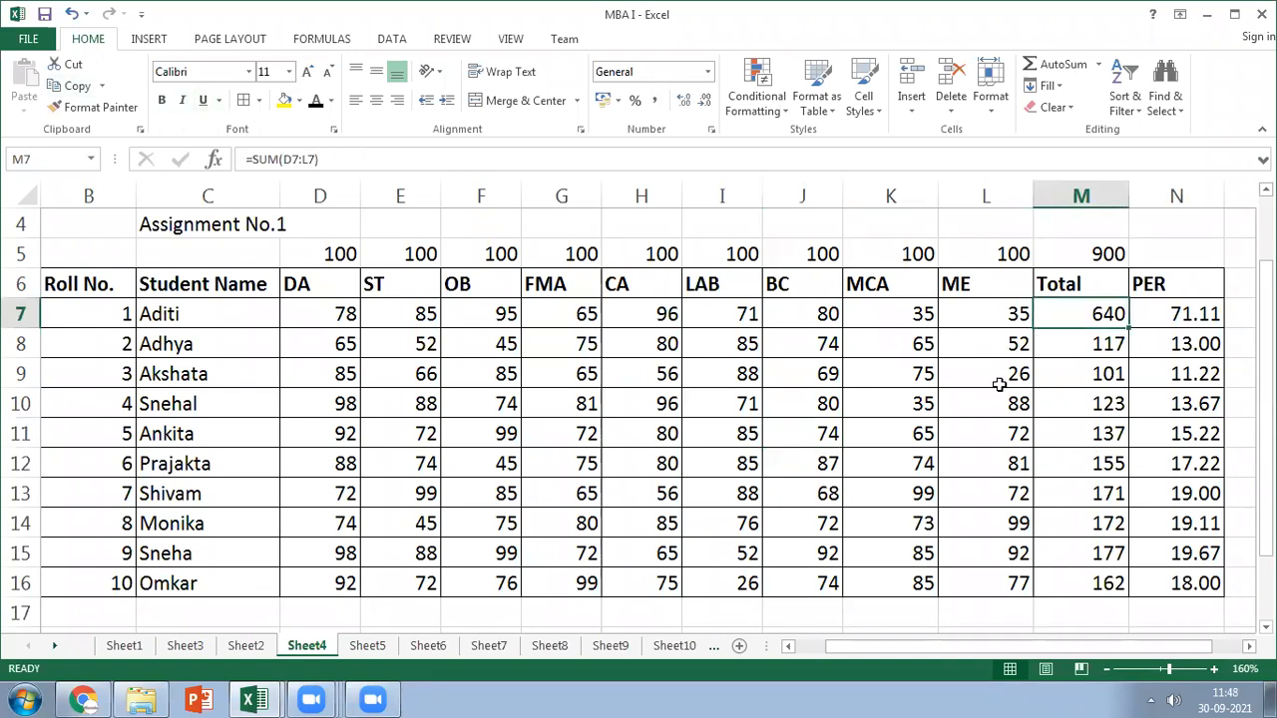
click(1146, 317)
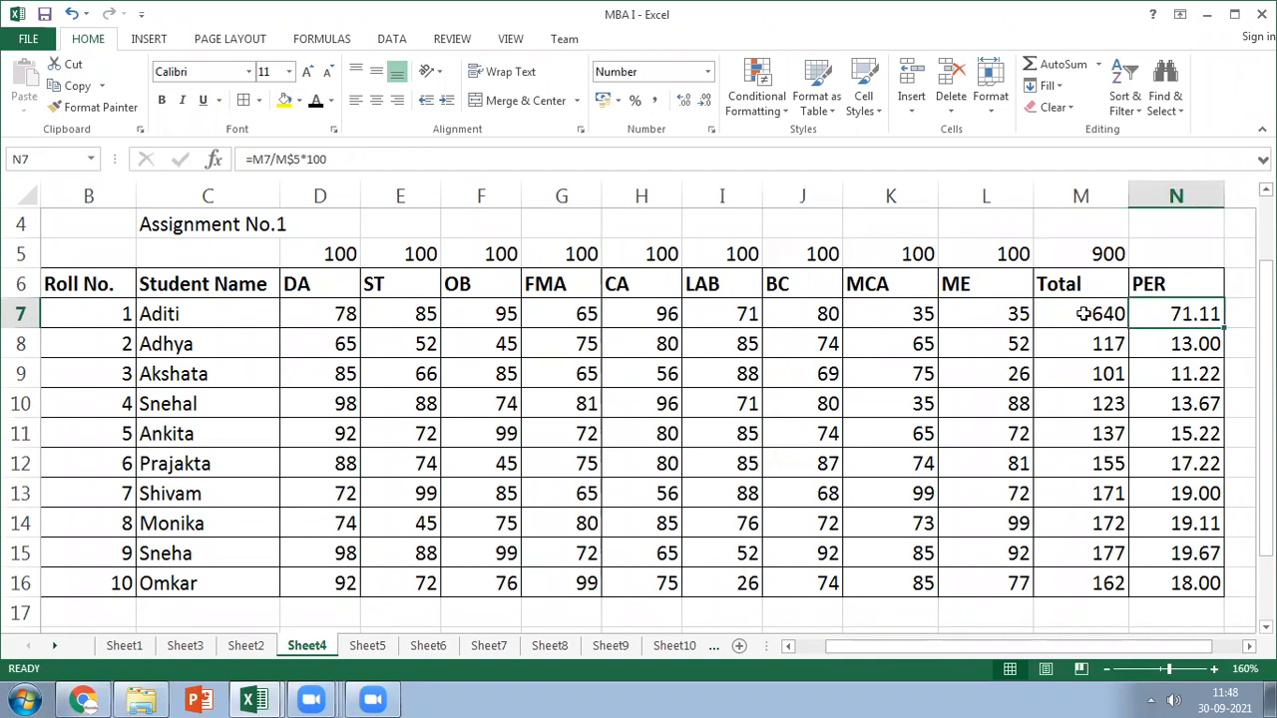
click(1083, 315)
drag(1126, 329, 1133, 593)
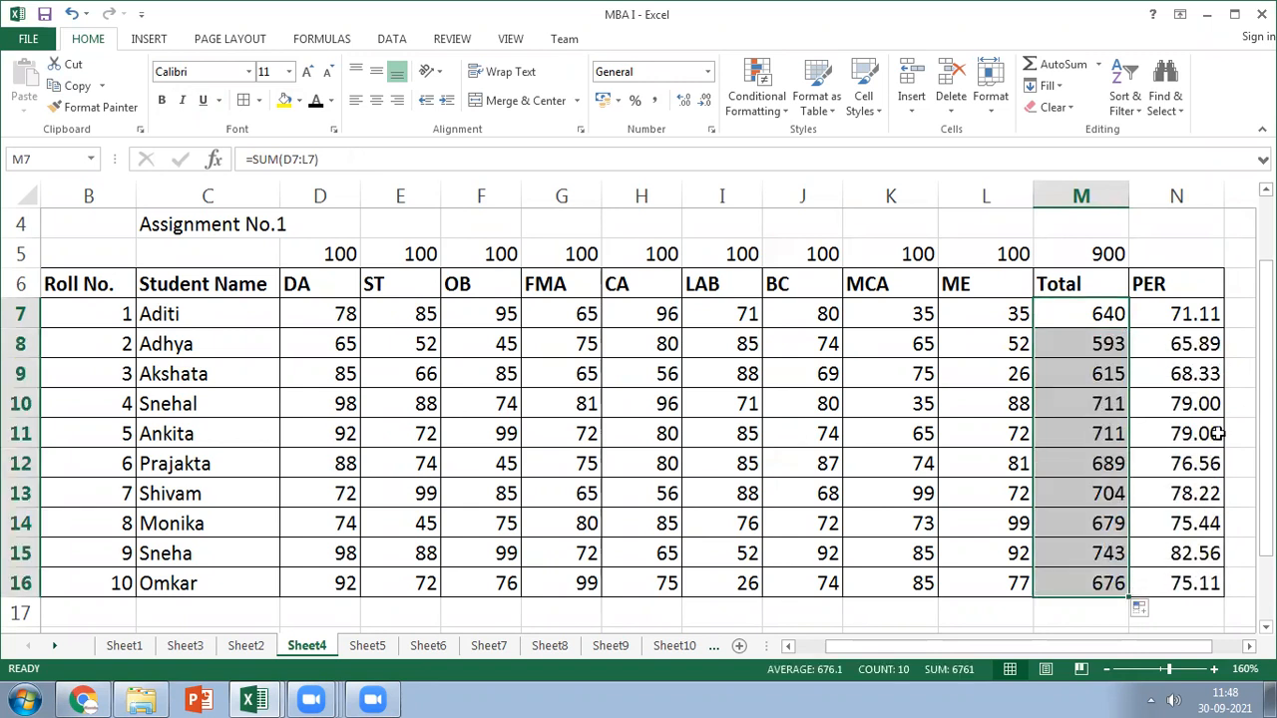
Examine the PER formulas in column N row by row through N16, checking their cell references
click(1175, 313)
click(1172, 399)
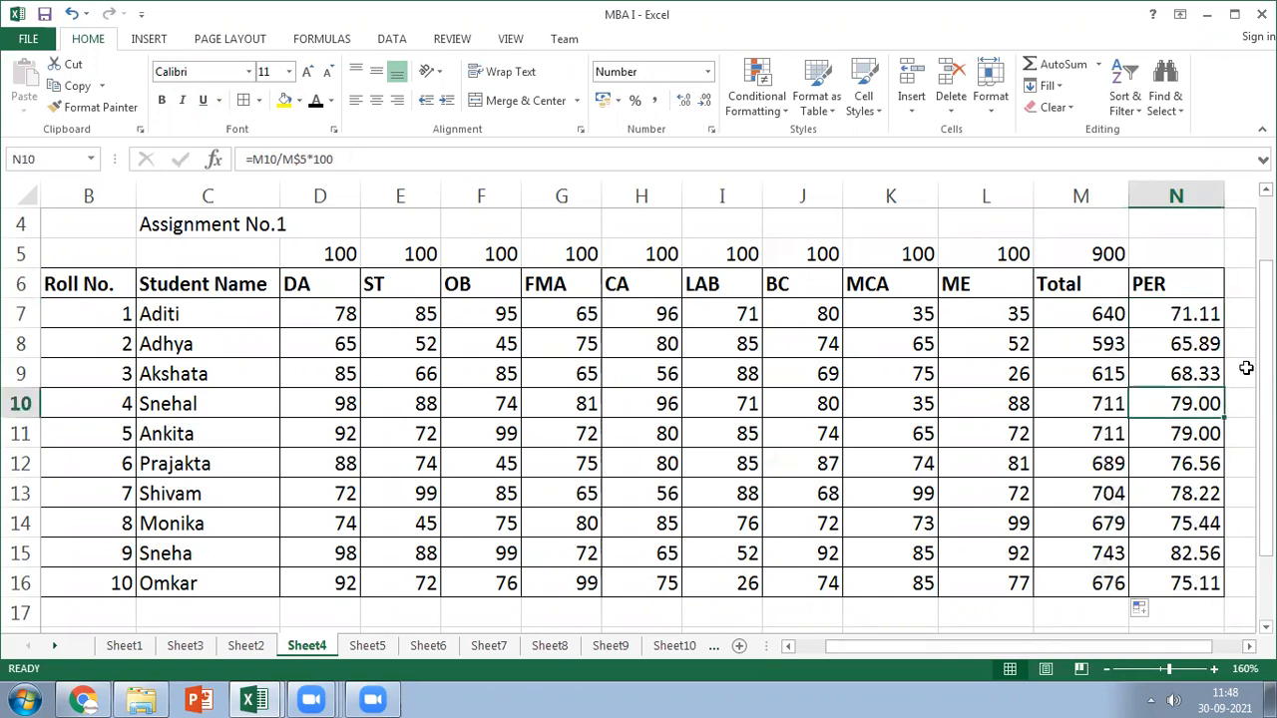
click(1213, 339)
click(280, 160)
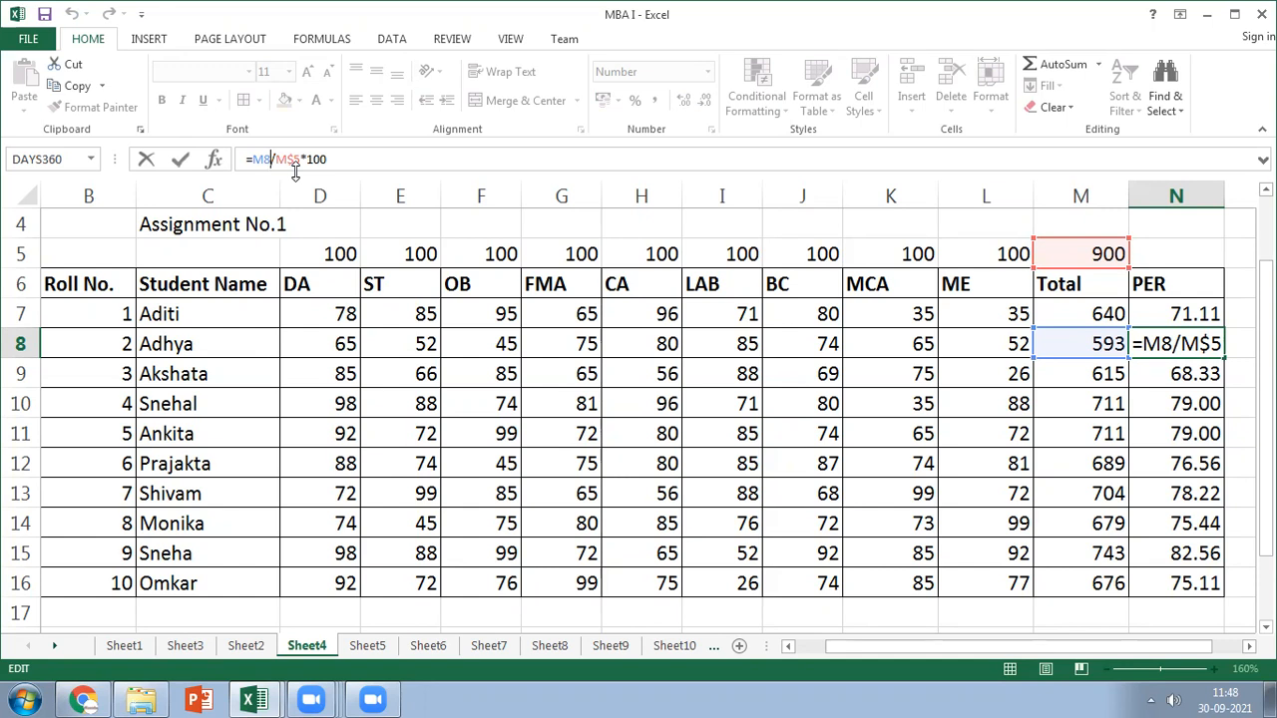
key(Return)
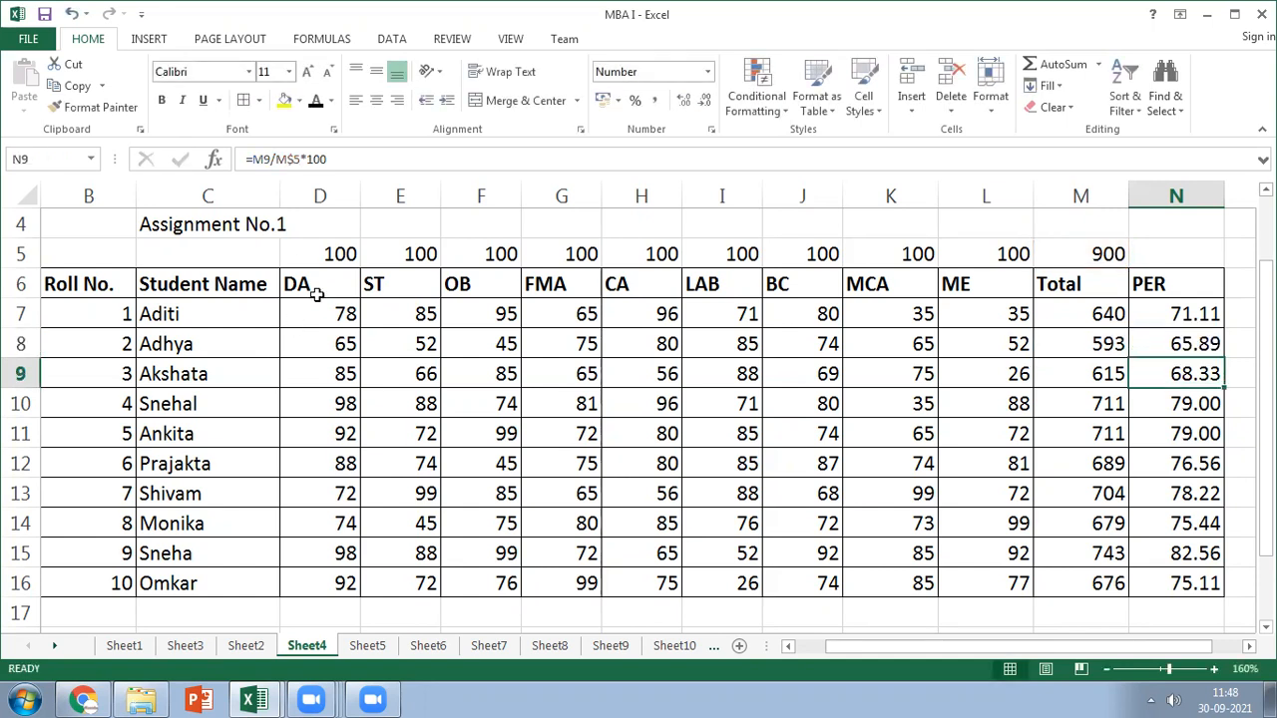
click(359, 160)
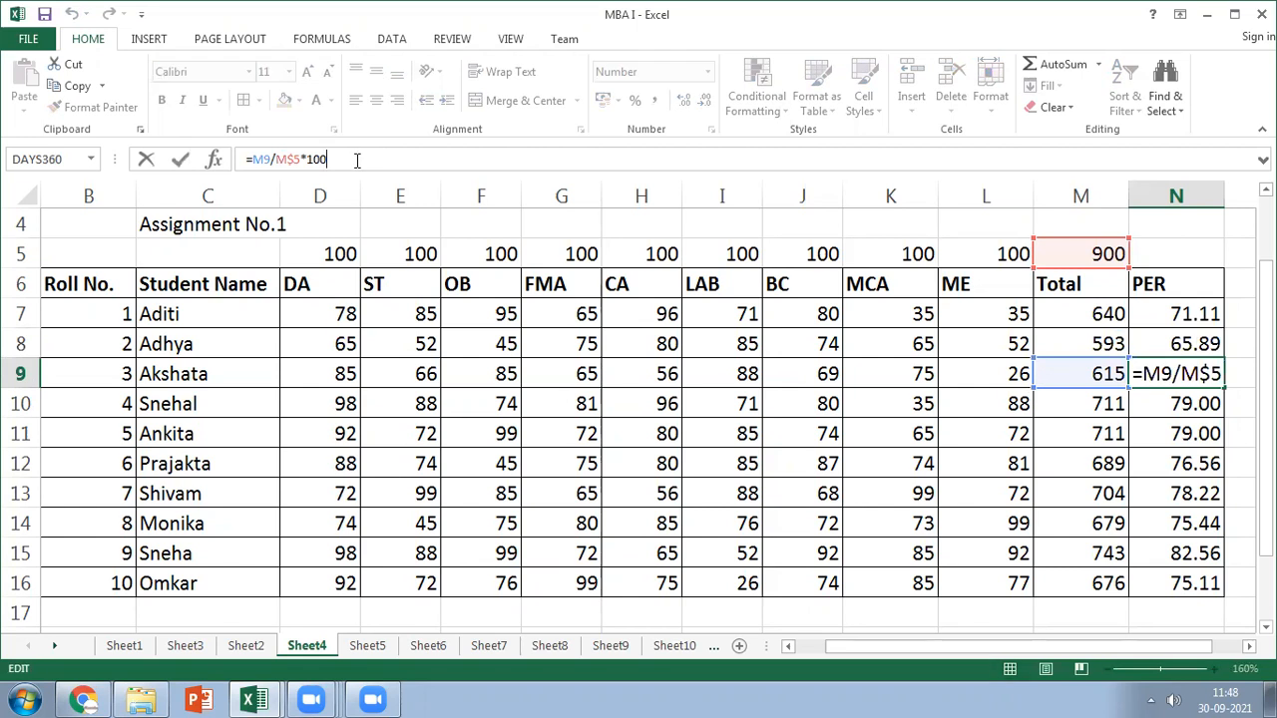
key(Return)
click(354, 155)
key(Return)
click(354, 155)
key(Return)
click(354, 154)
key(Return)
click(354, 154)
key(Return)
click(355, 154)
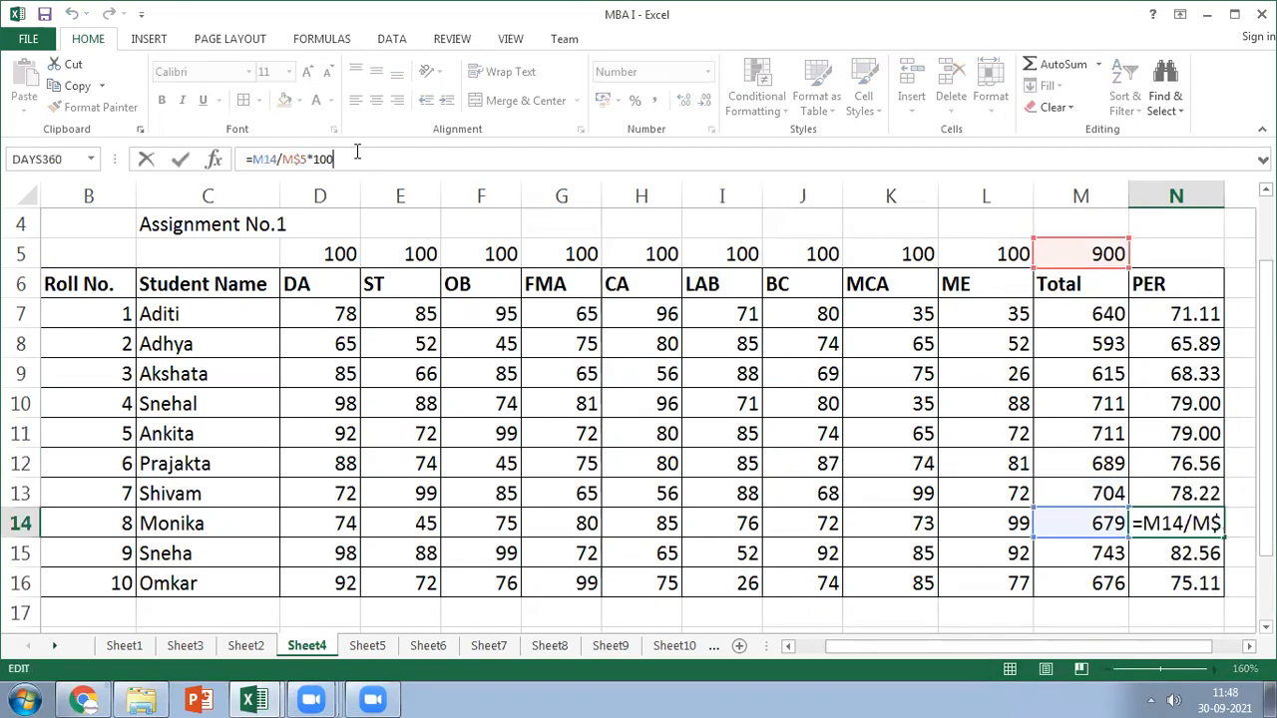
key(Return)
click(355, 154)
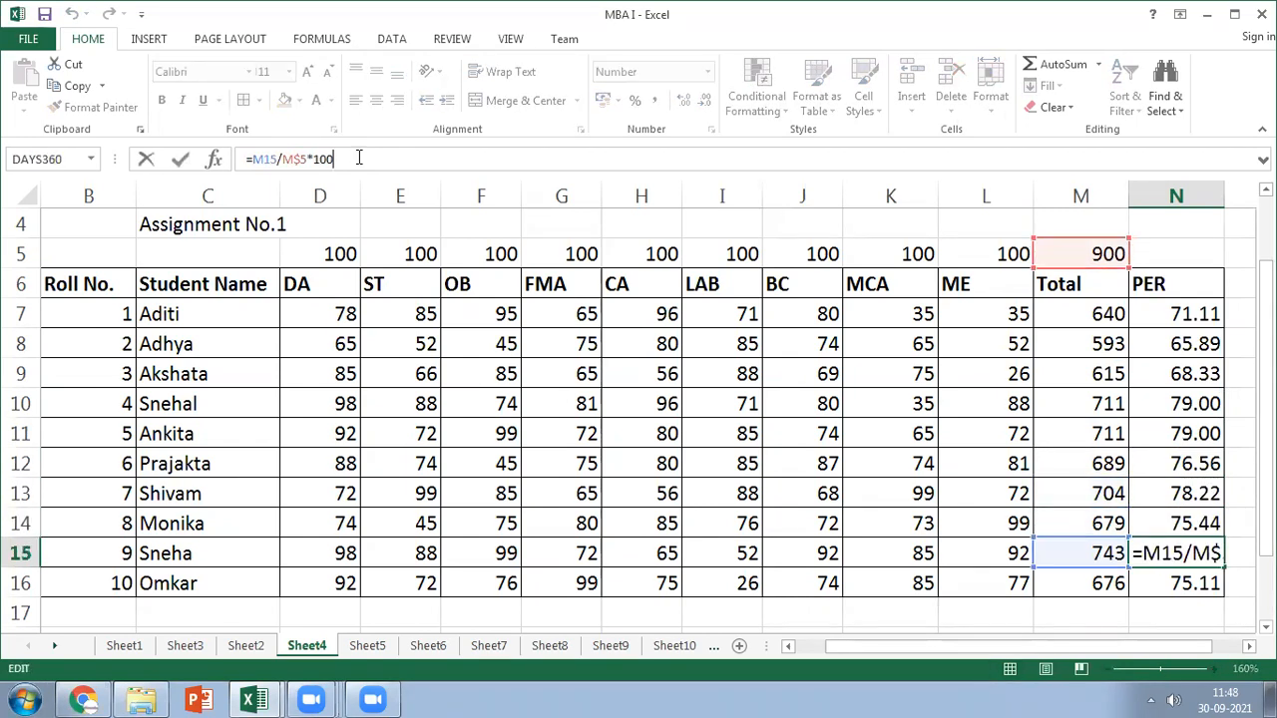
key(Return)
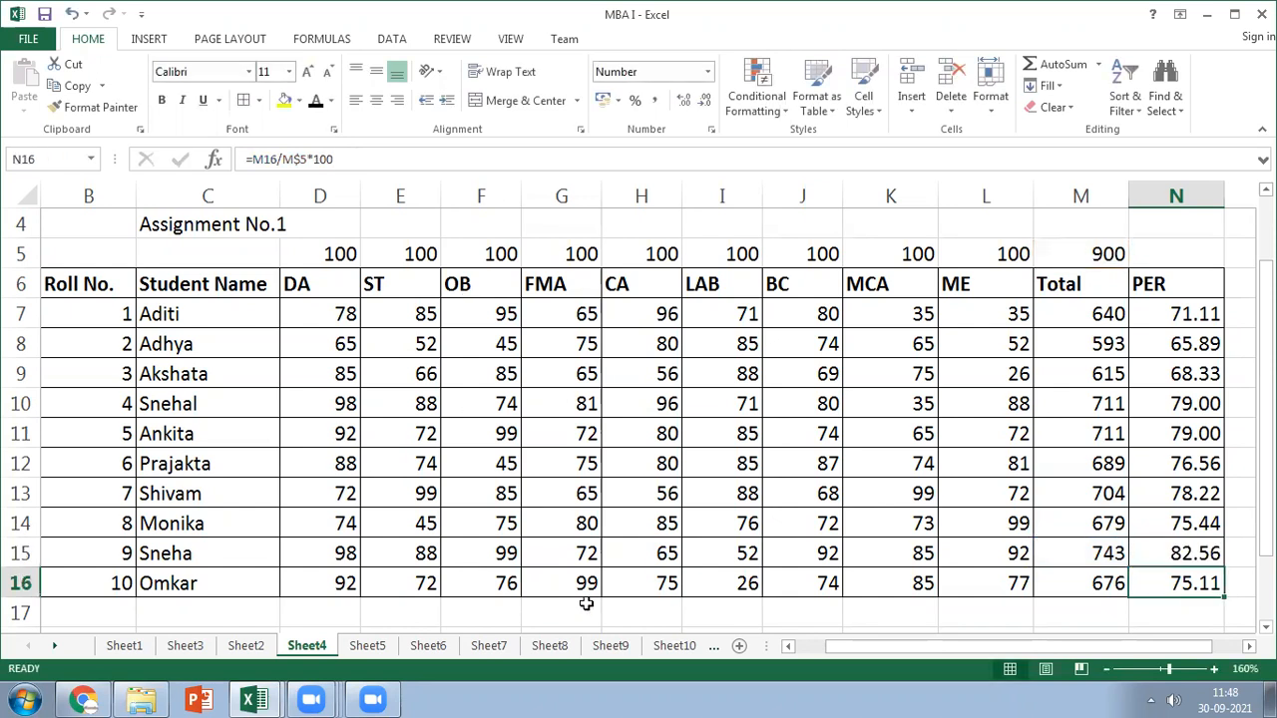
click(304, 318)
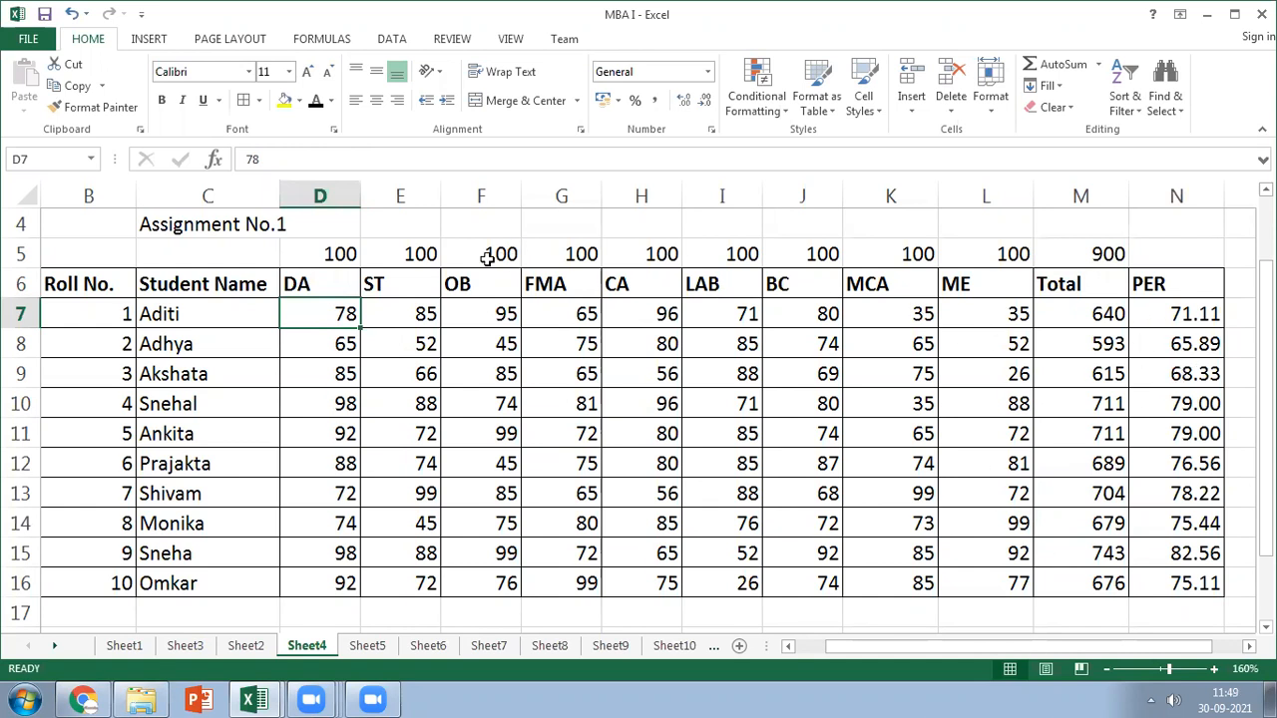
click(335, 195)
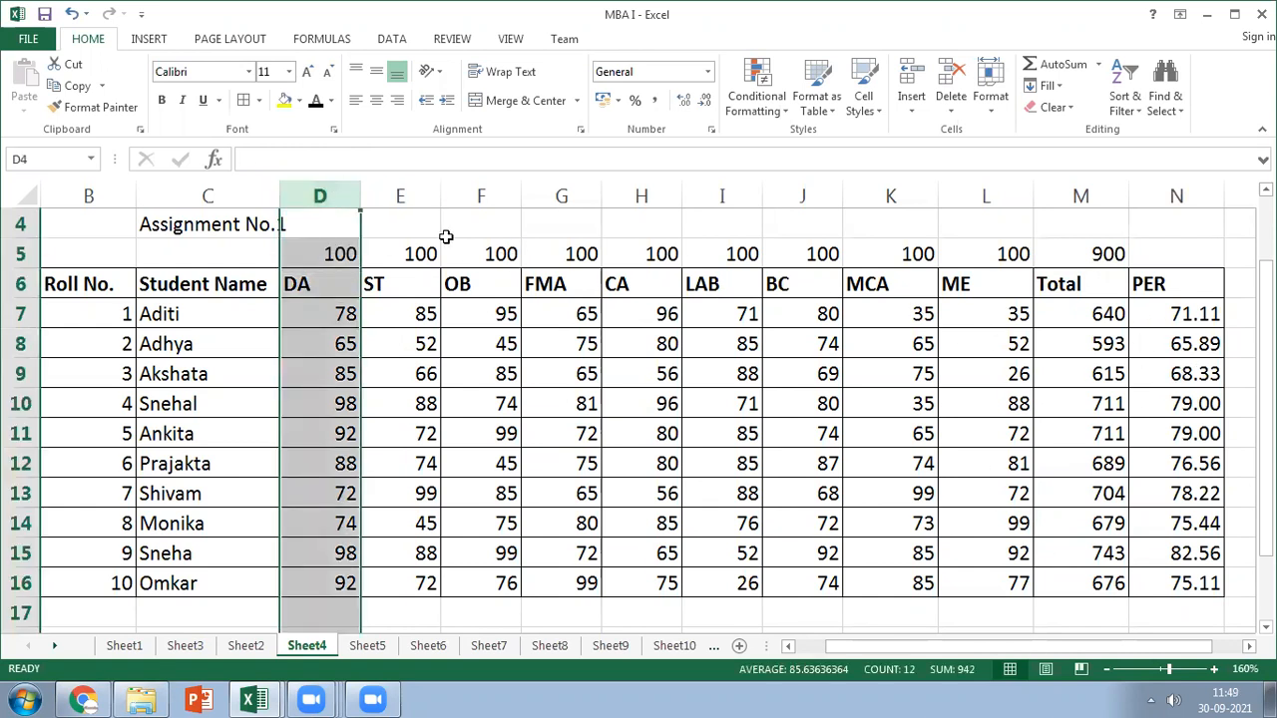
shift+click(991, 195)
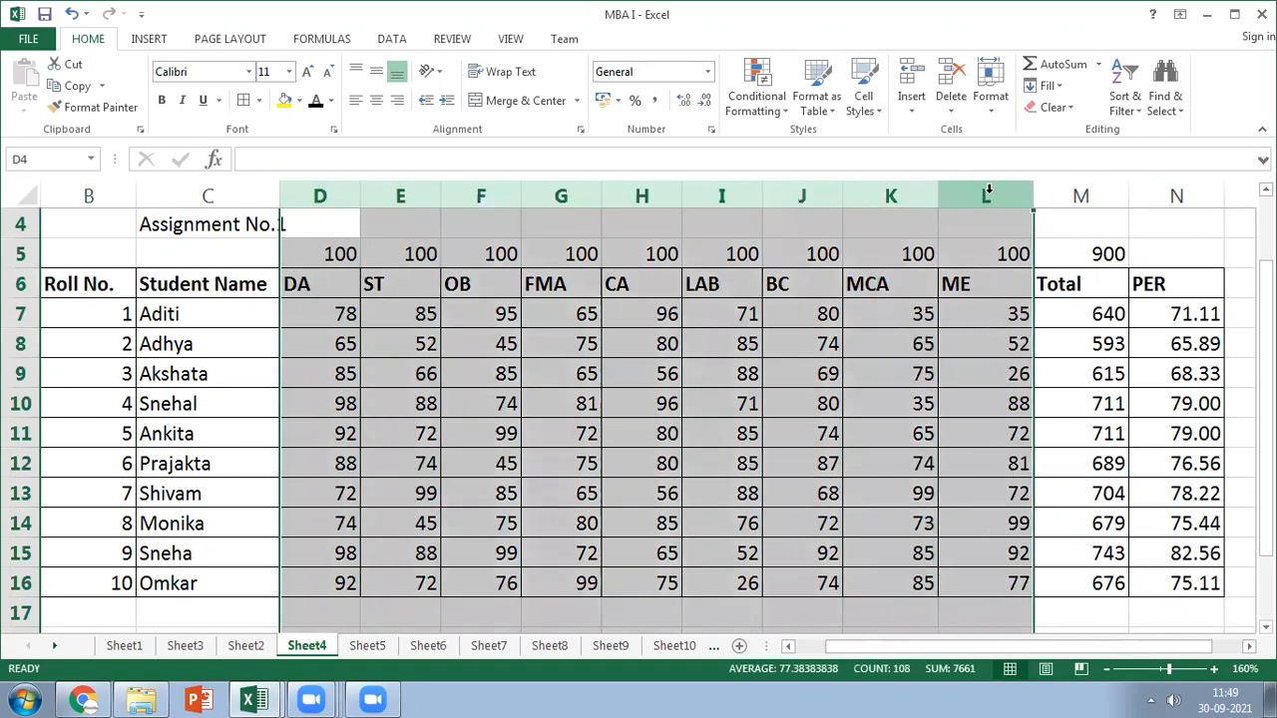
right_click(989, 192)
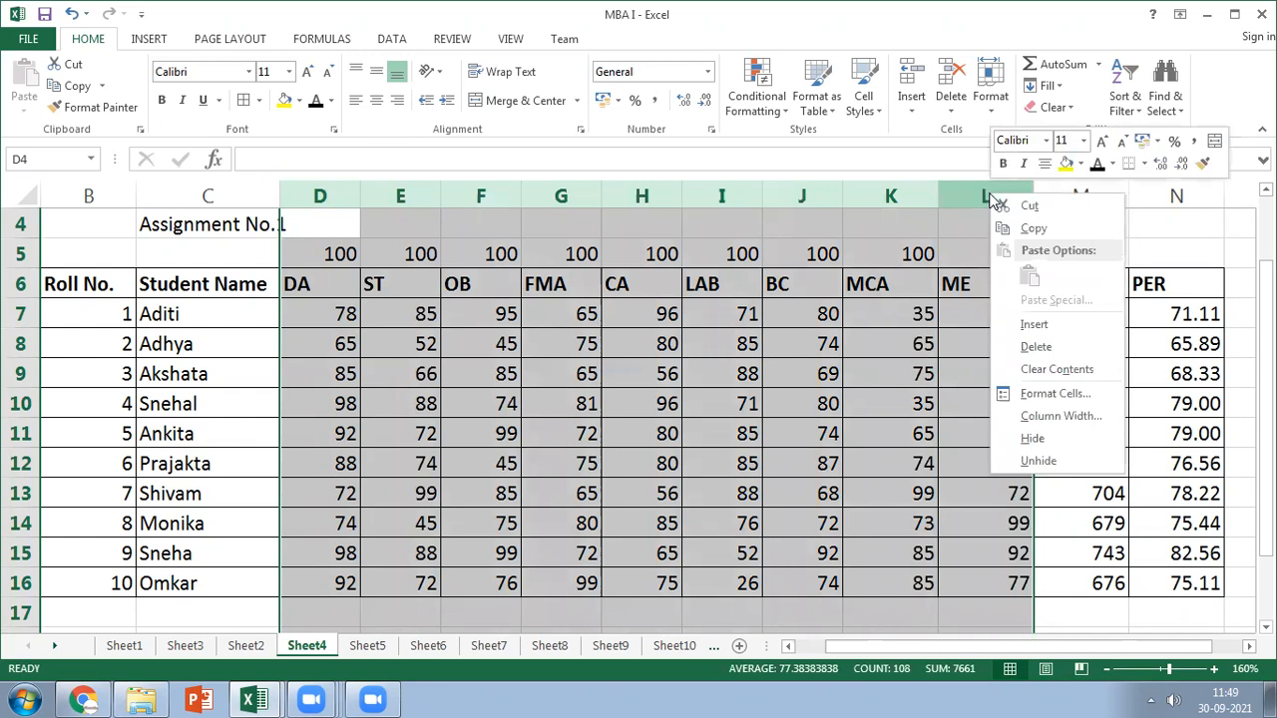
key(Escape)
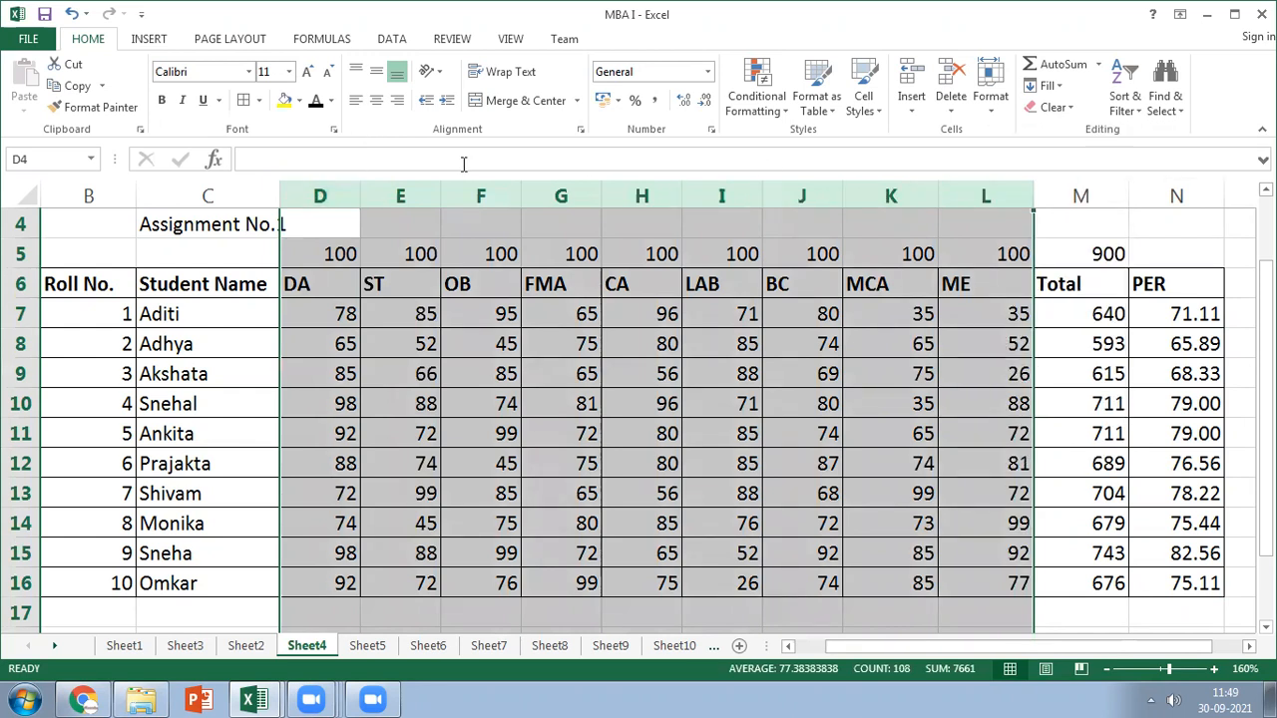
Hide the subject columns D through L
click(319, 195)
shift+click(976, 193)
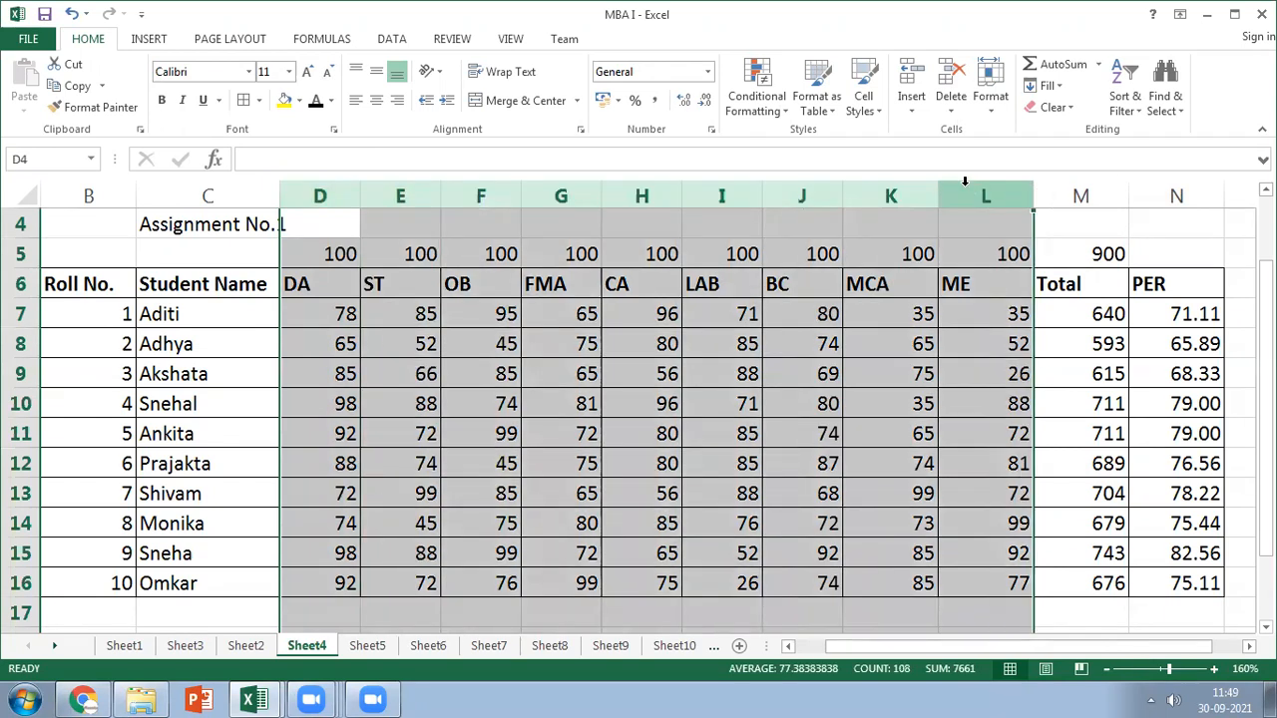
right_click(964, 182)
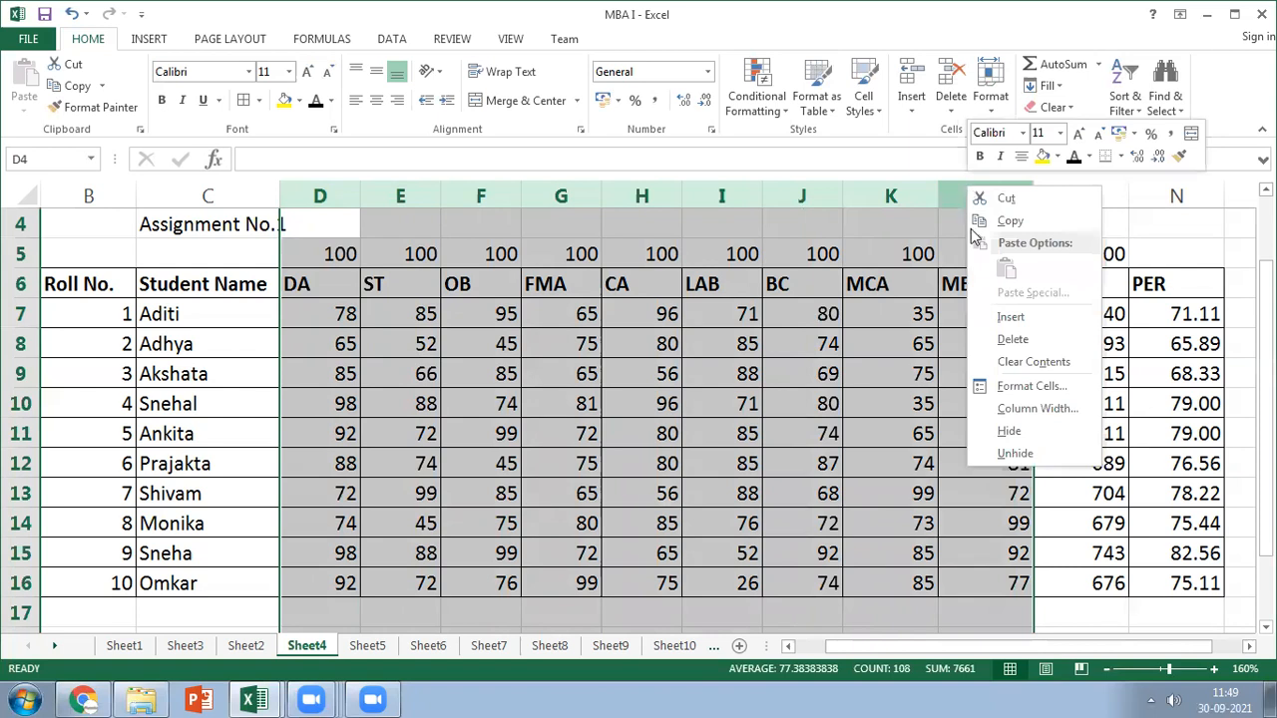
click(1009, 433)
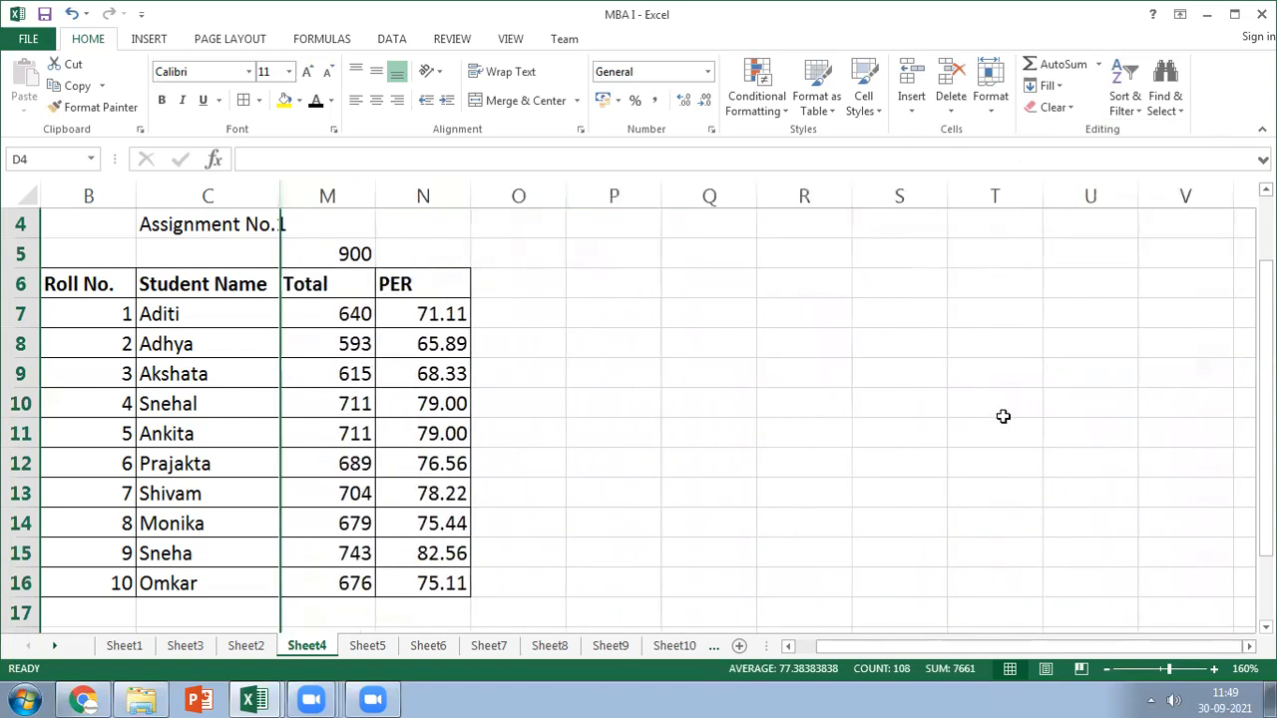
click(703, 412)
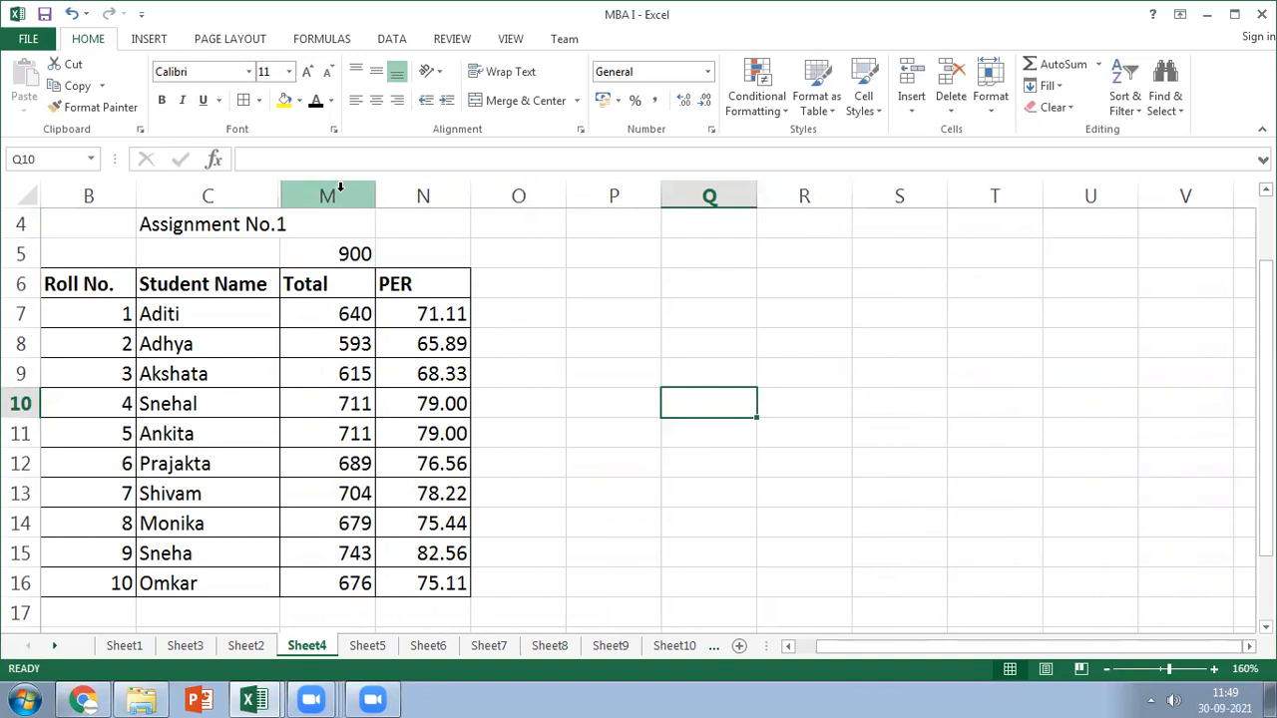
click(162, 313)
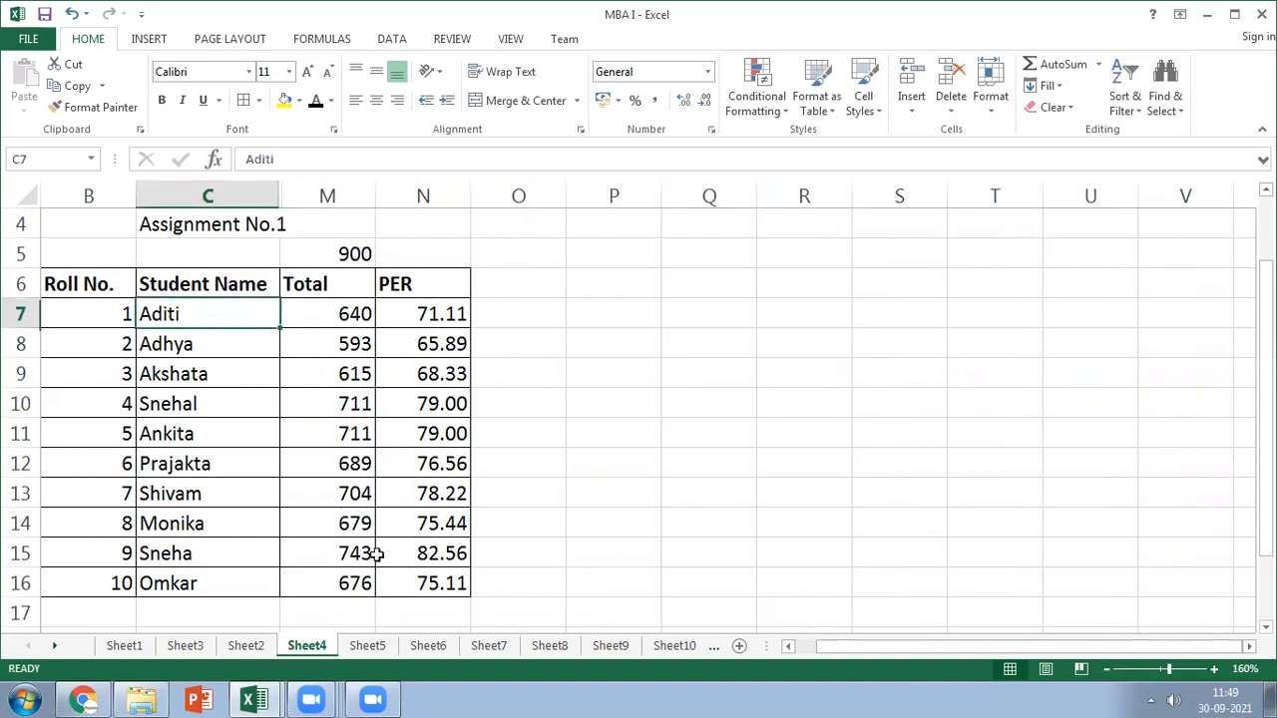
shift+click(422, 577)
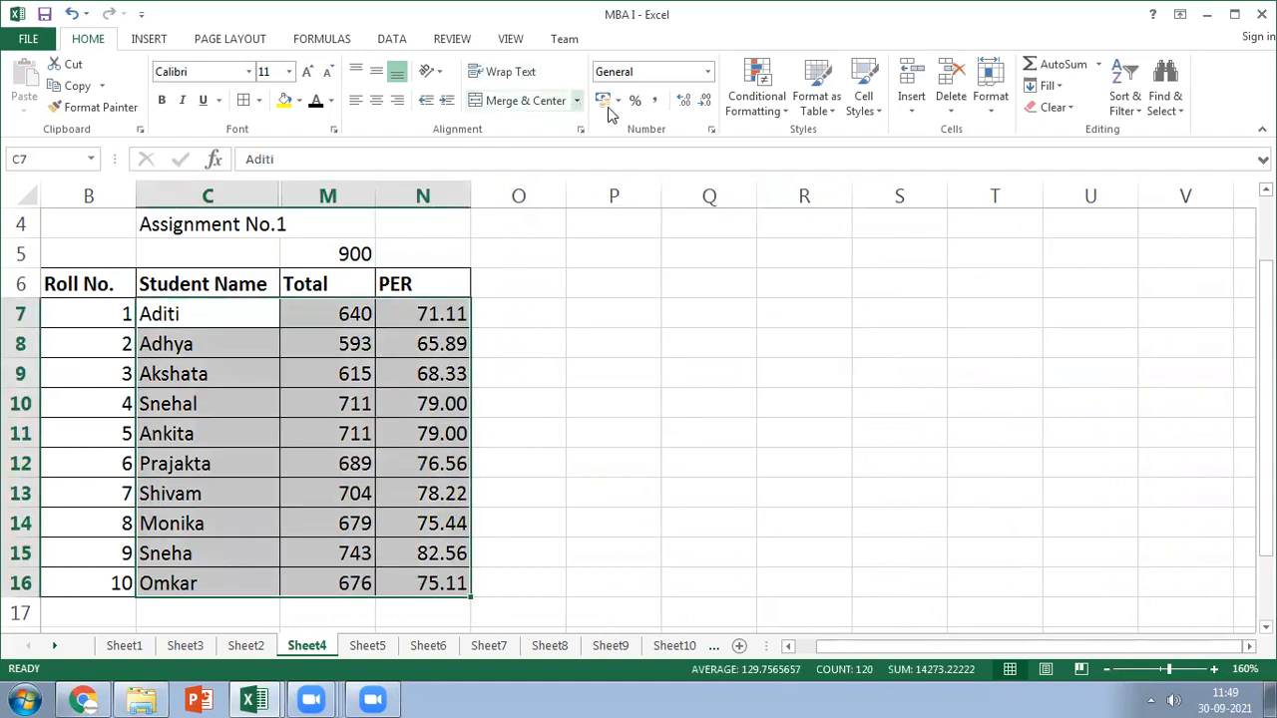
click(758, 100)
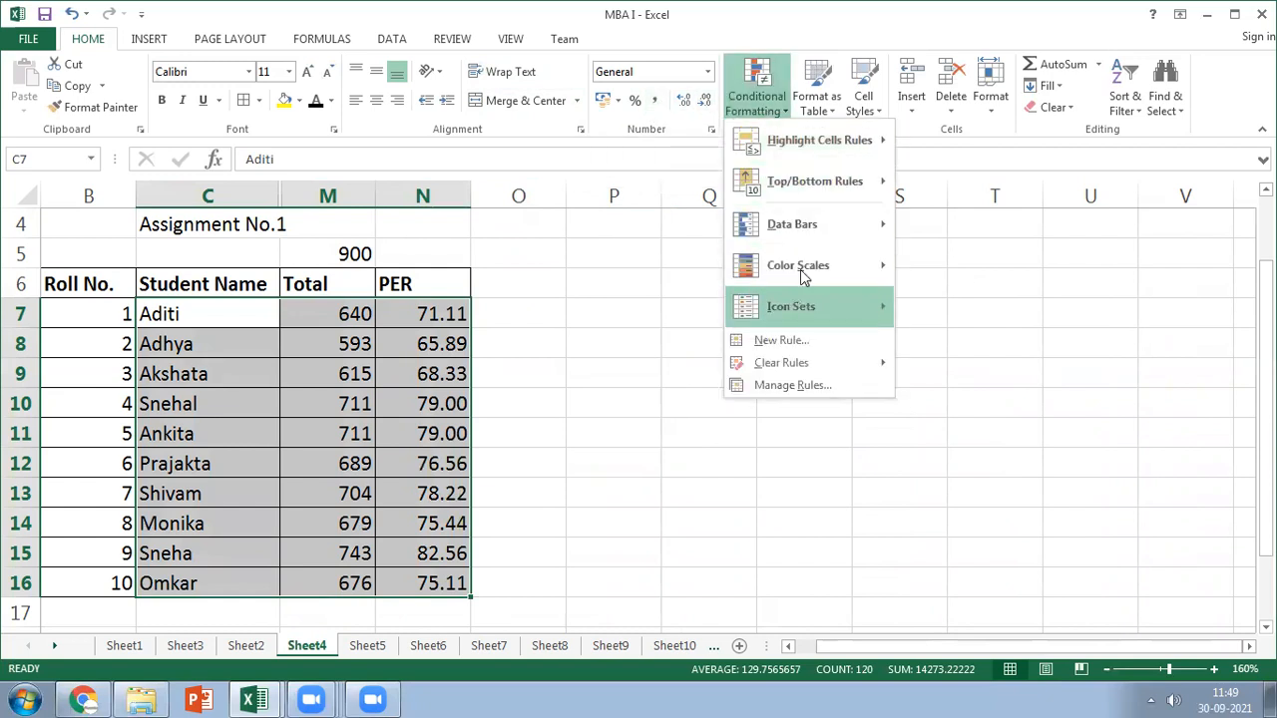
mouse_move(816, 265)
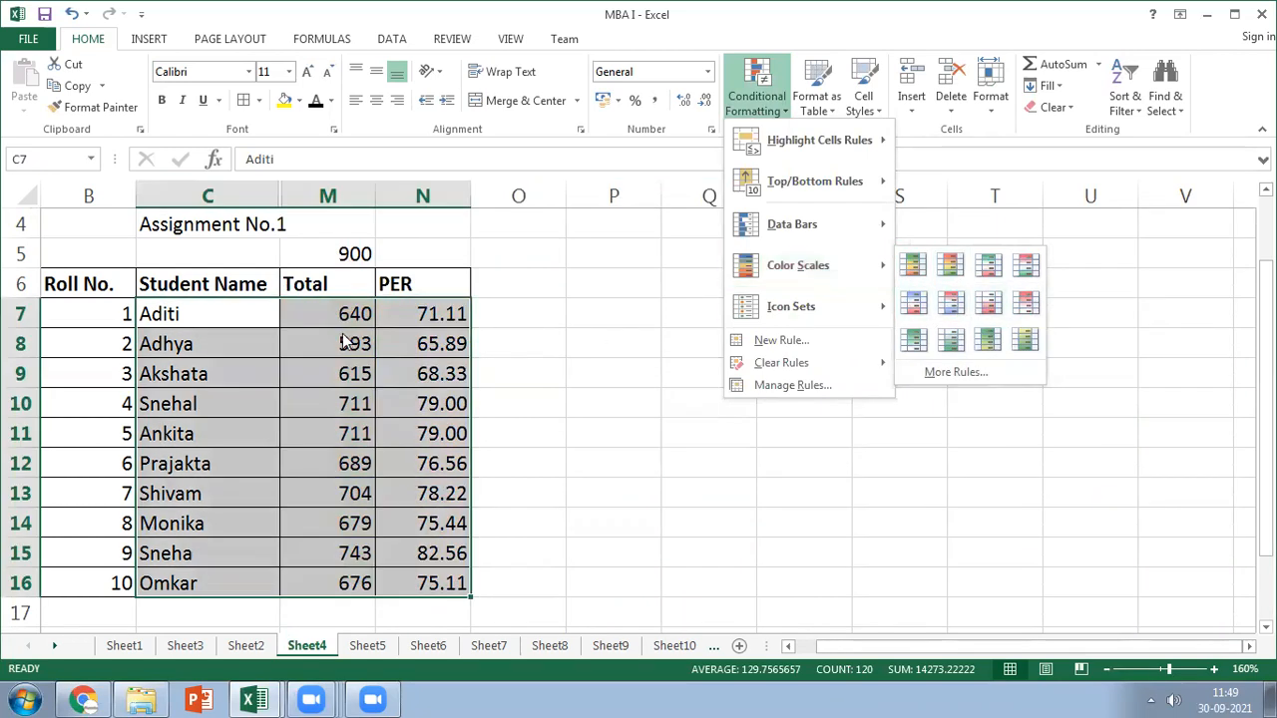
click(116, 316)
click(108, 320)
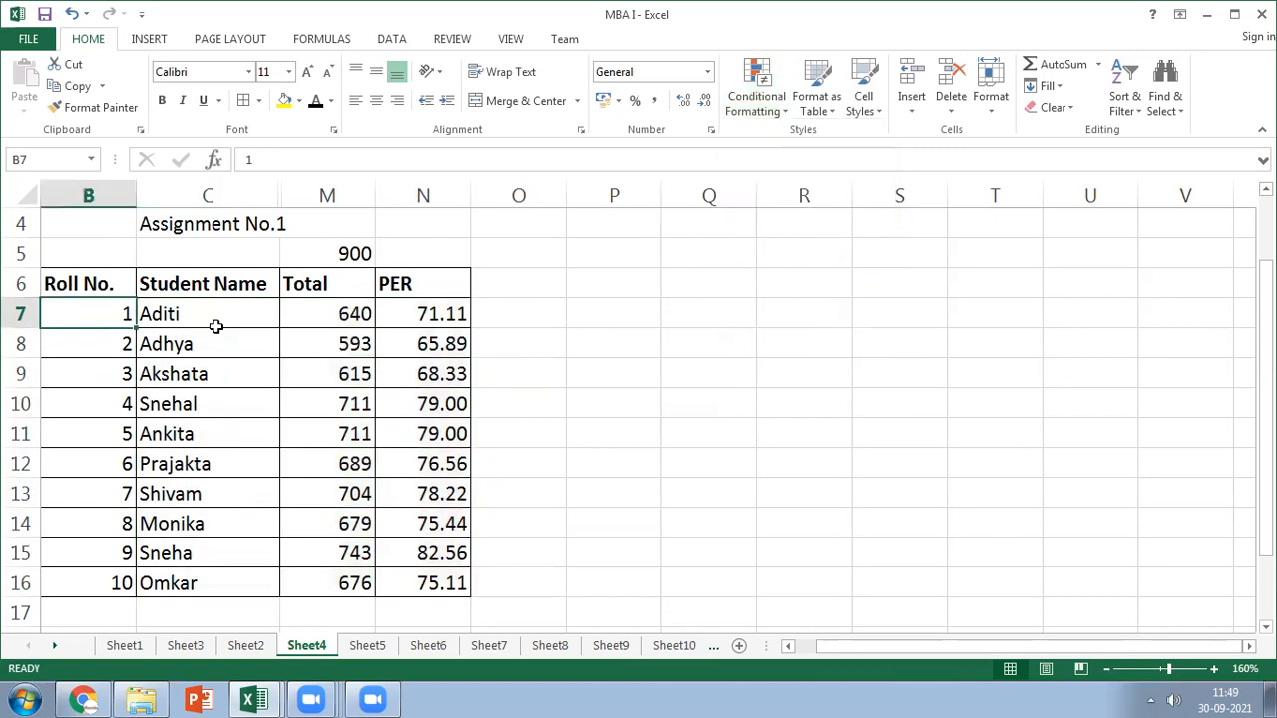
Preview the Green - Yellow Color Scale on the Total and PER values in M7:N16 without applying it
click(335, 305)
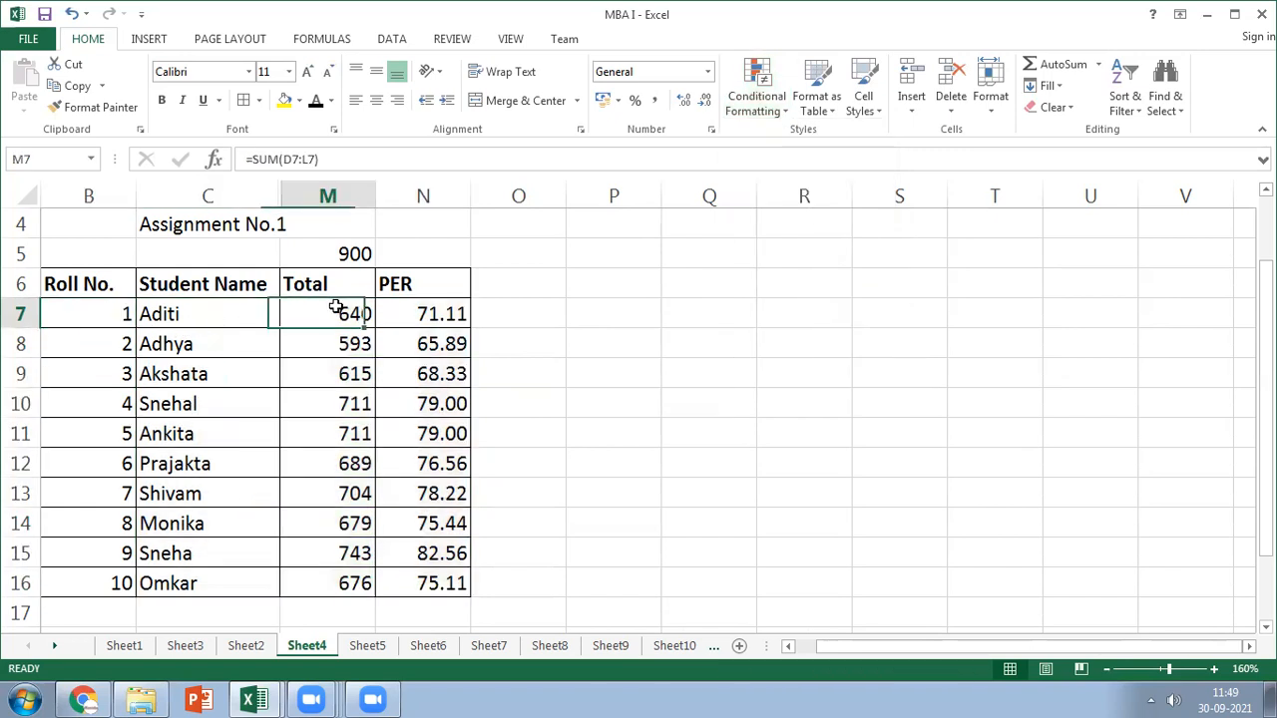
shift+click(409, 579)
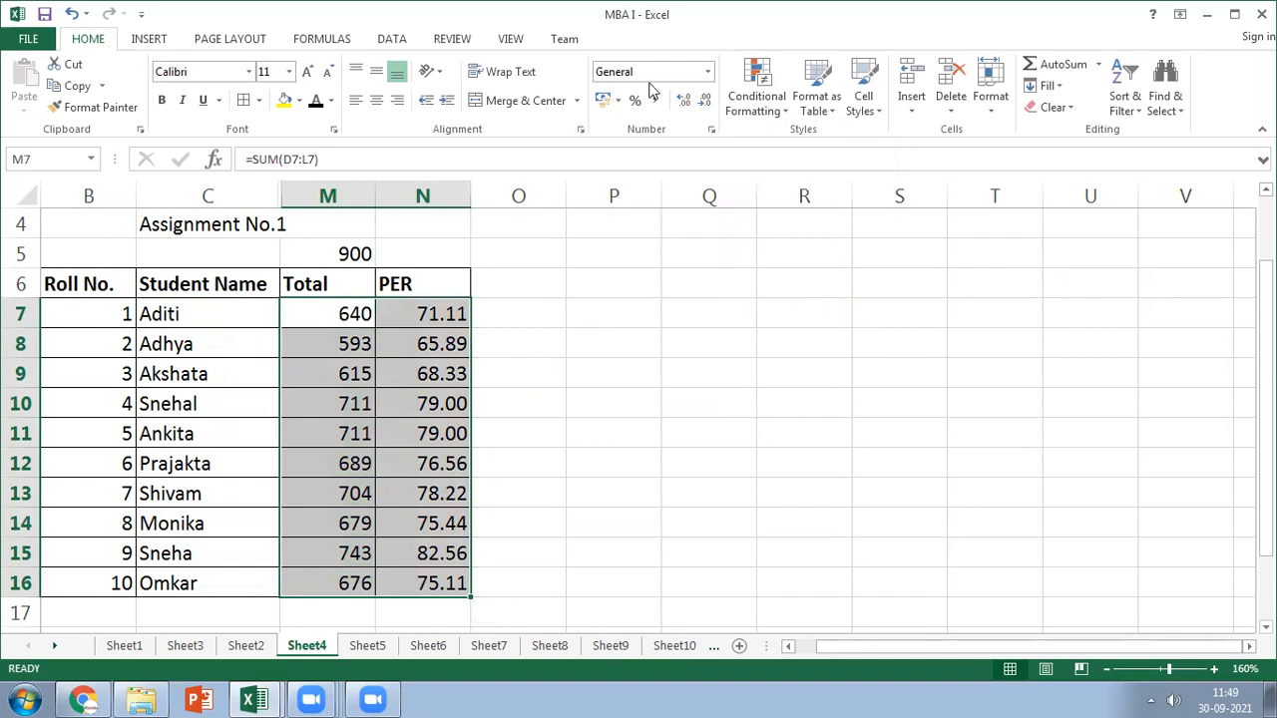
click(756, 94)
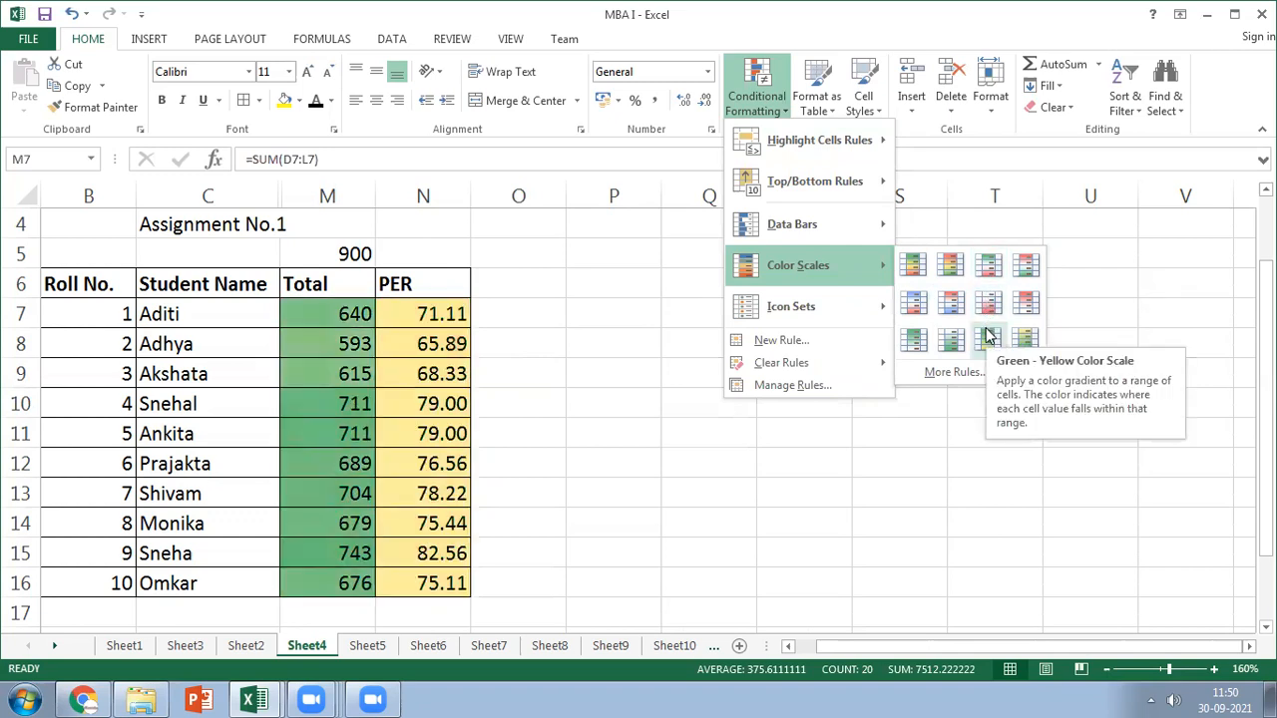
key(Escape)
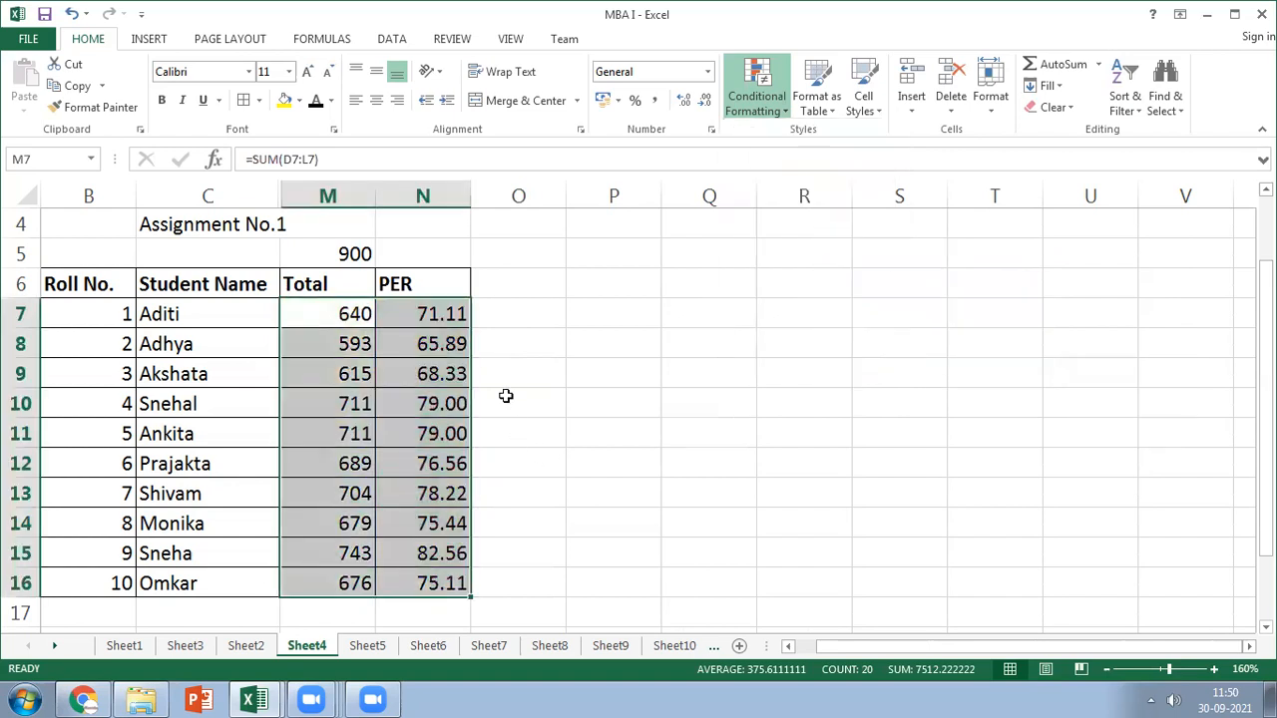
Unhide the subject columns between C and M
drag(266, 187, 306, 190)
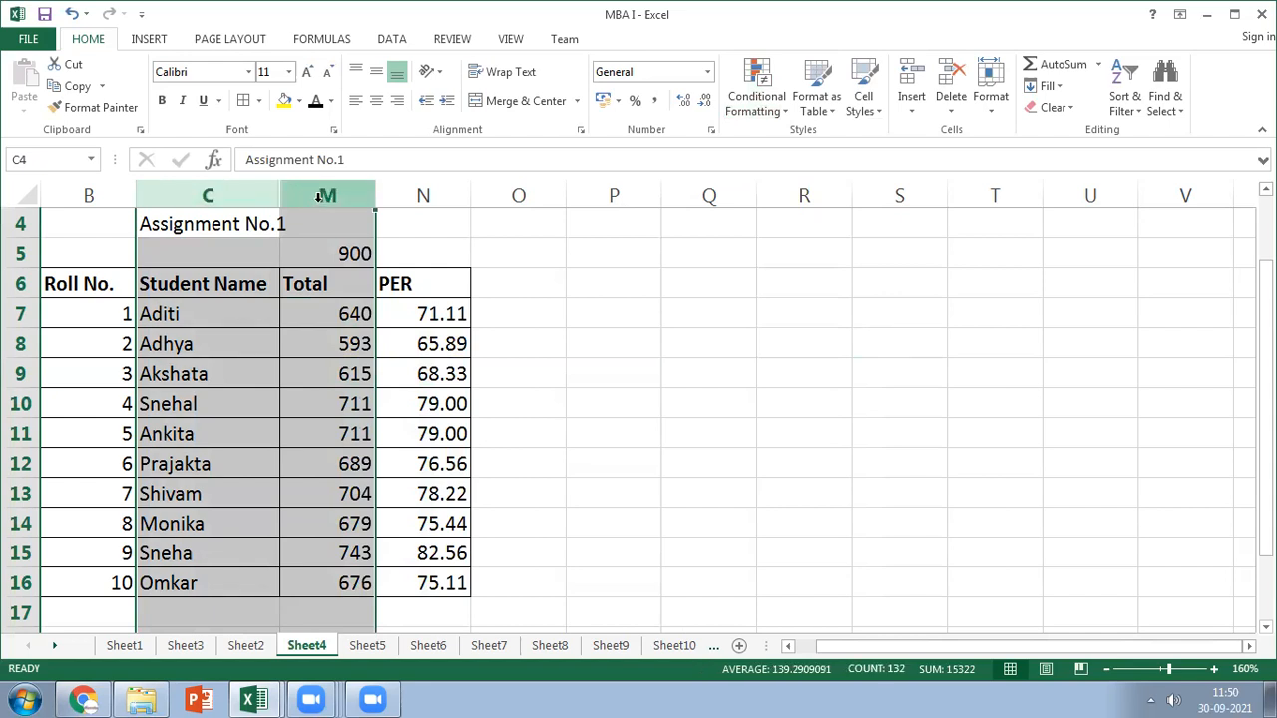
click(214, 195)
click(315, 190)
ctrl+click(242, 195)
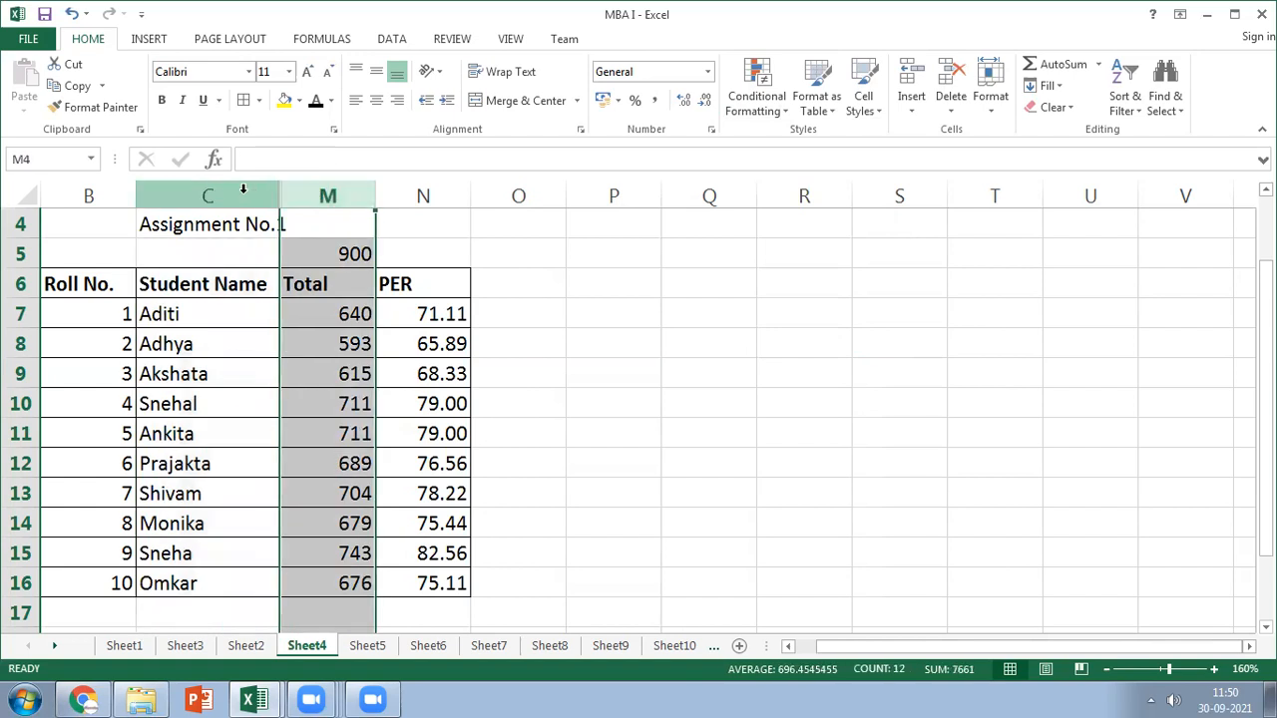
right_click(323, 199)
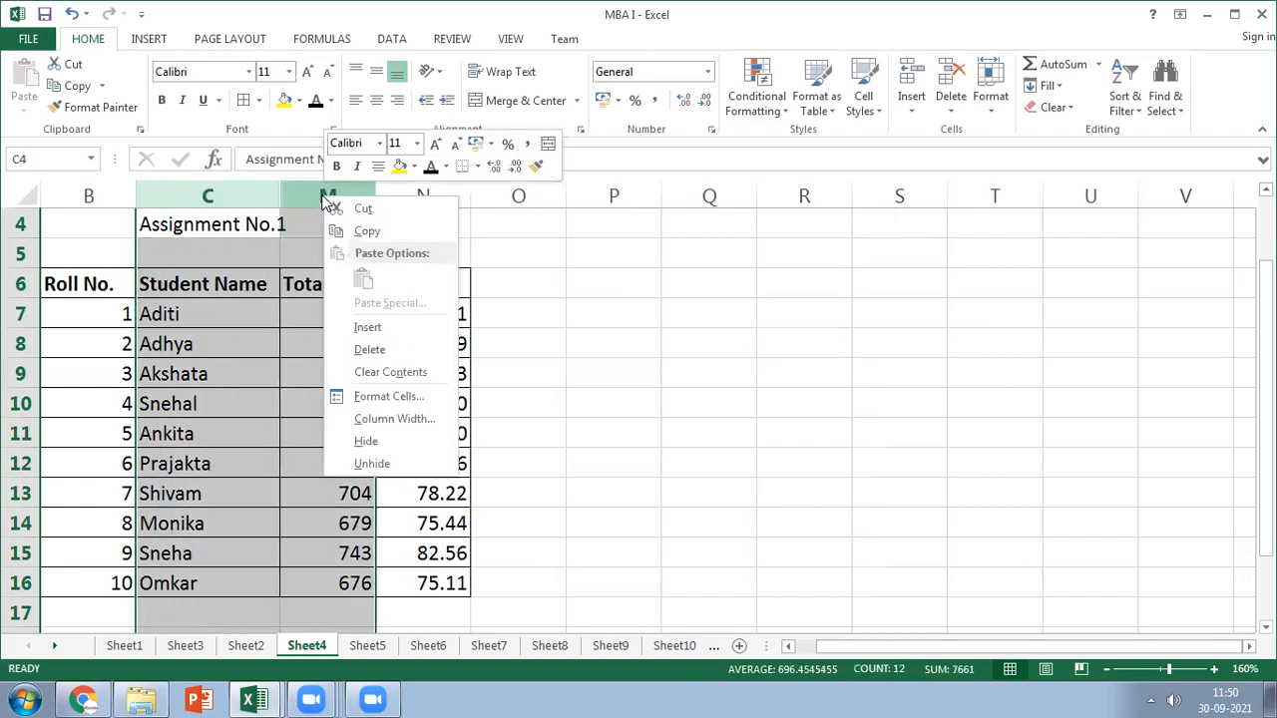
click(347, 462)
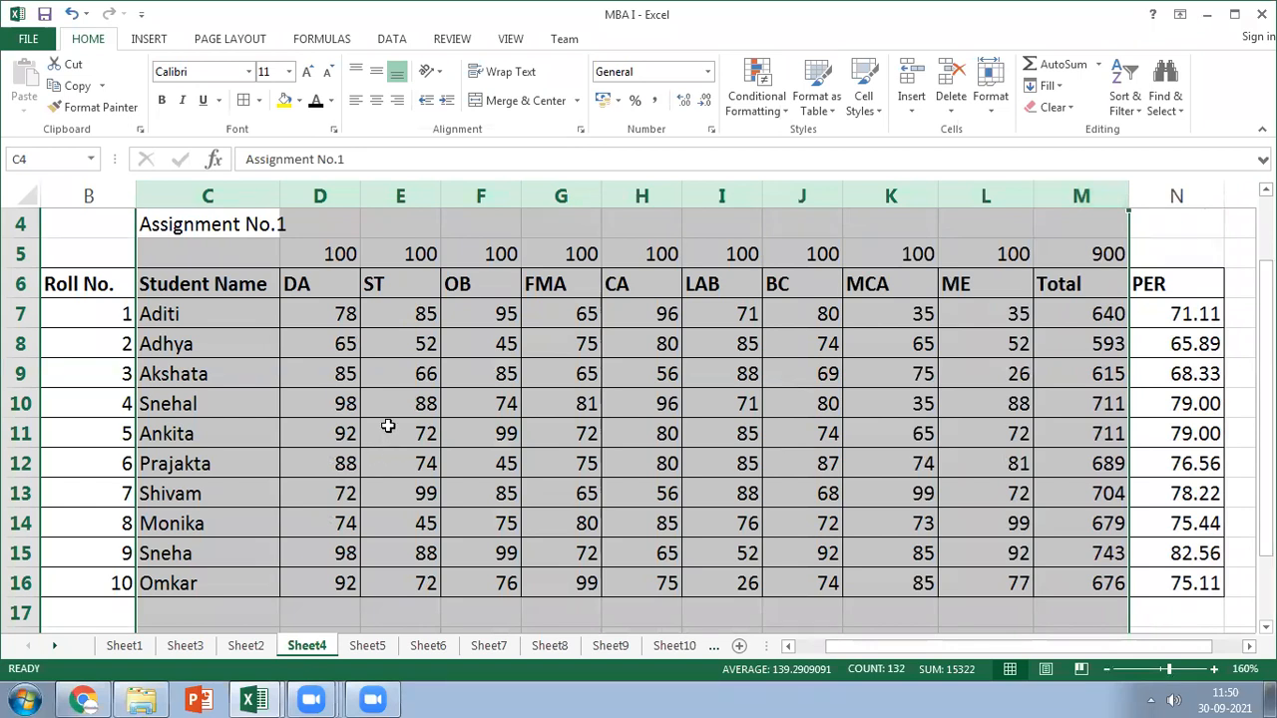
click(344, 315)
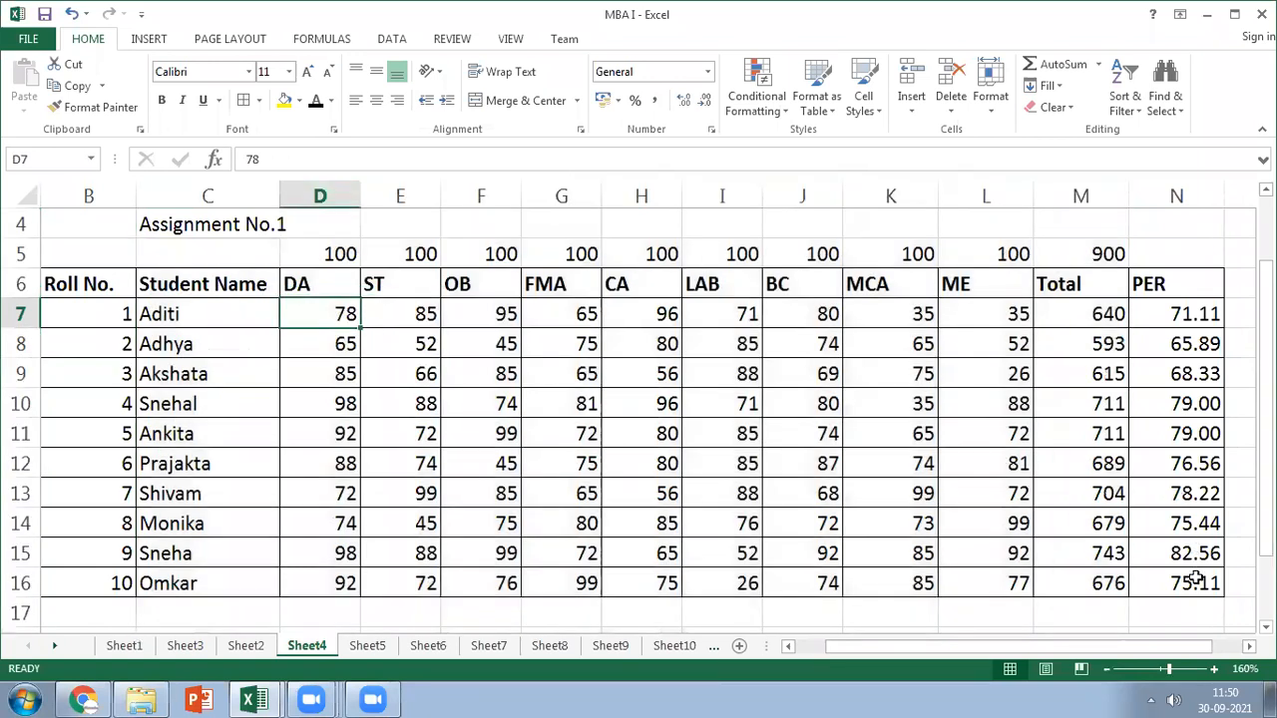
Change the row 11 student's marks to 85 in DA and 74 in ST
click(1162, 441)
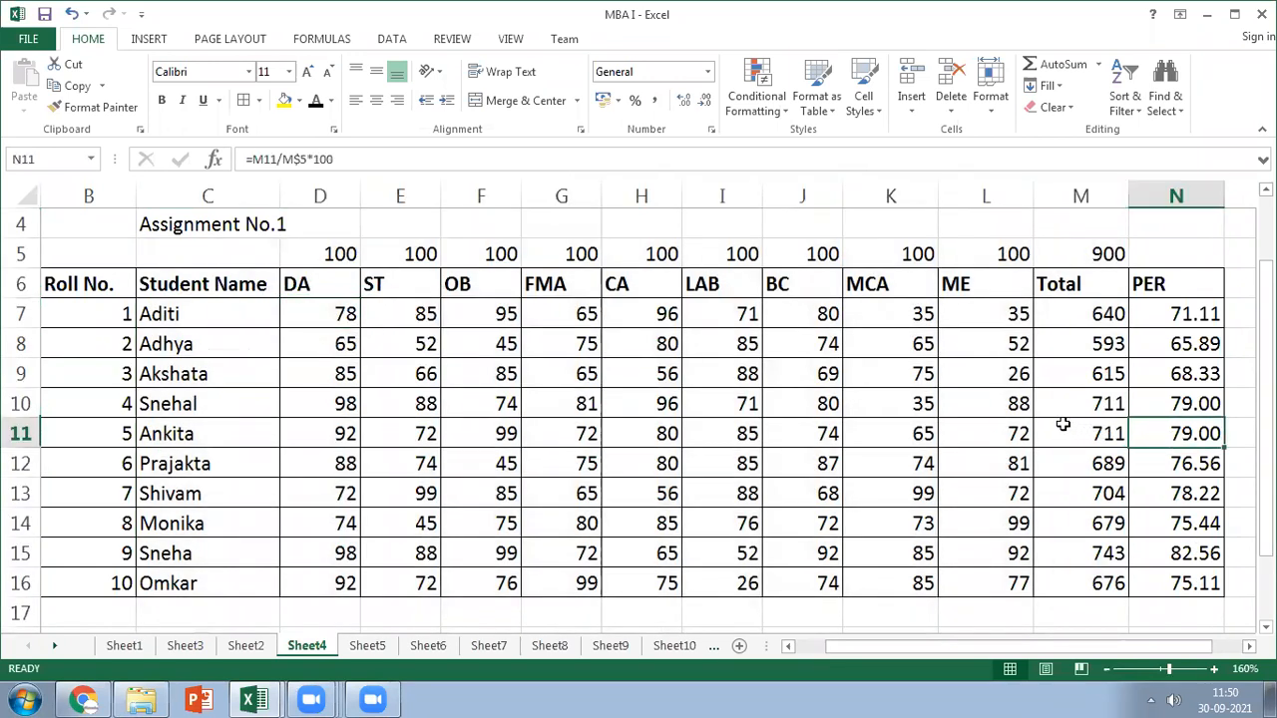
click(541, 436)
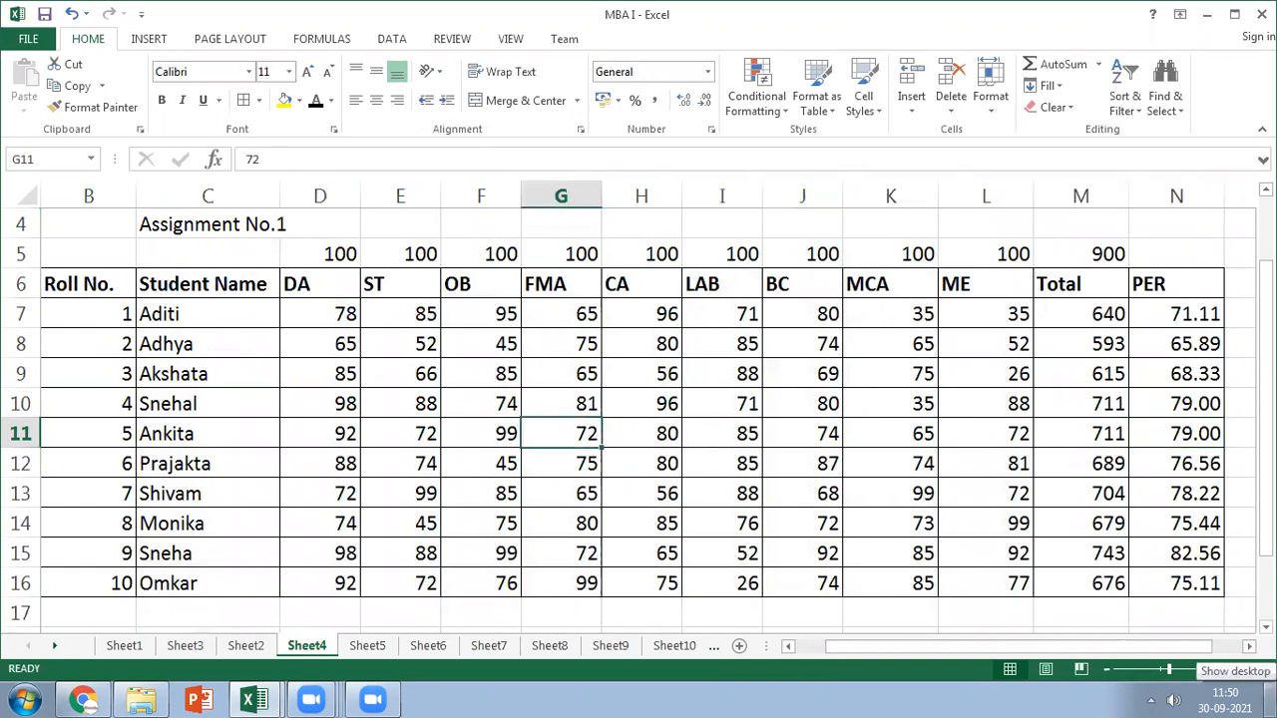
key(Left)
key(Left)
key(Left)
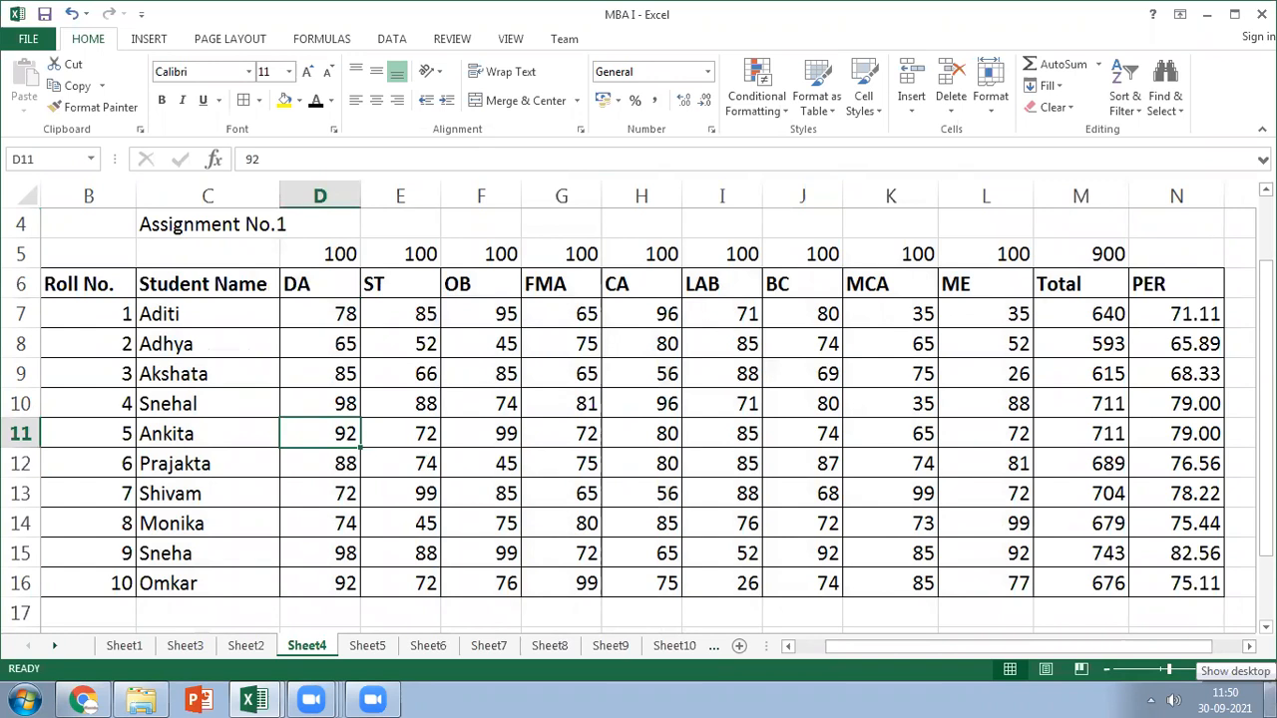
text(85)
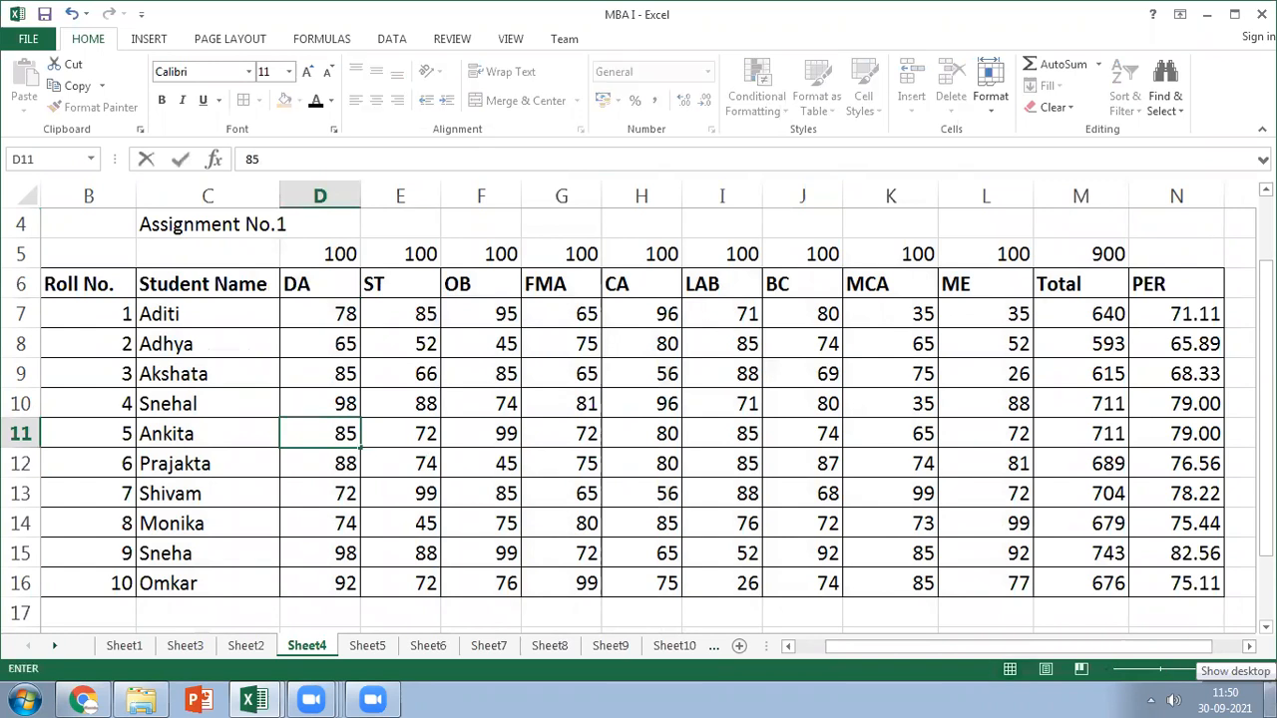
key(Right)
text(74)
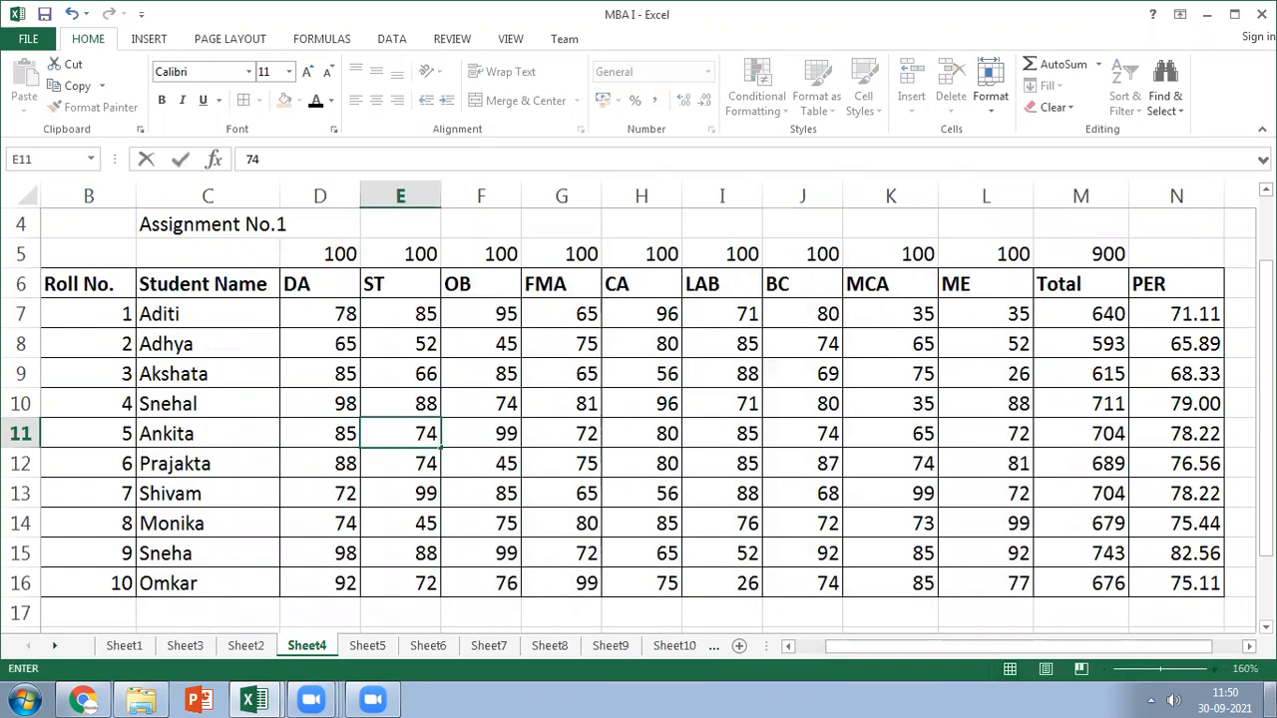
key(Return)
Set the DA mark in D9 to 45
key(Up)
key(Up)
key(Up)
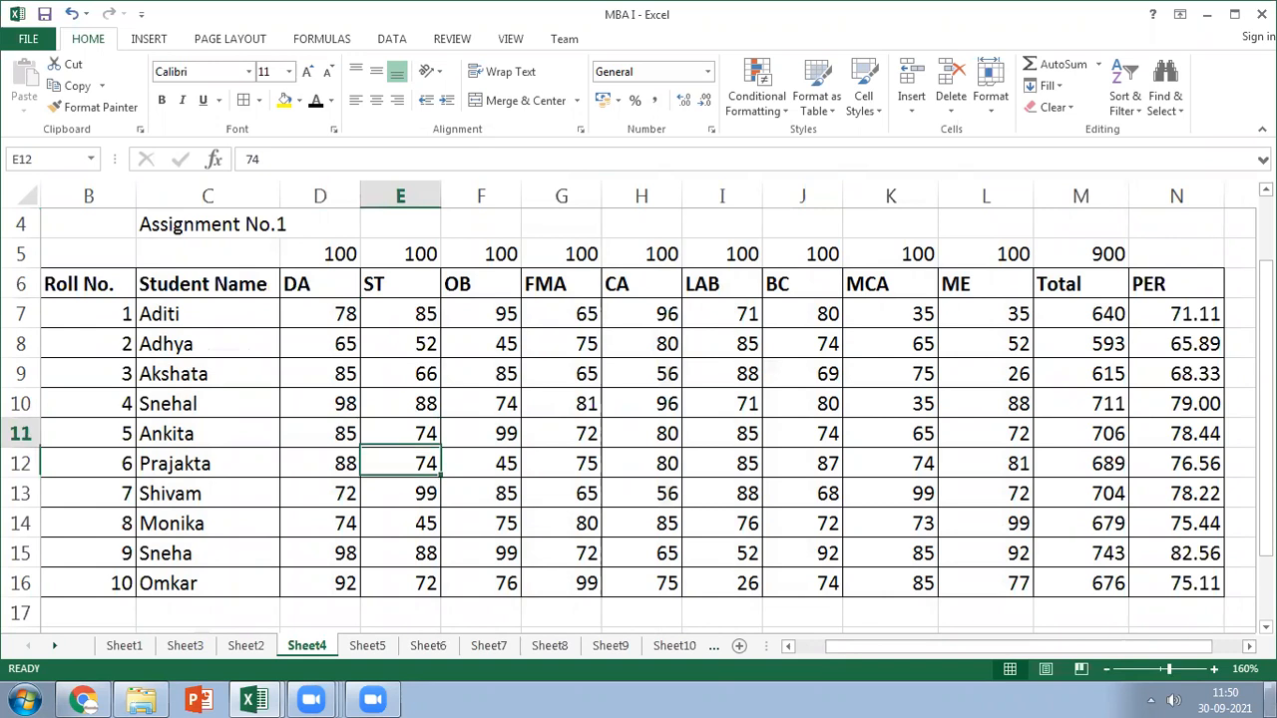
key(Up)
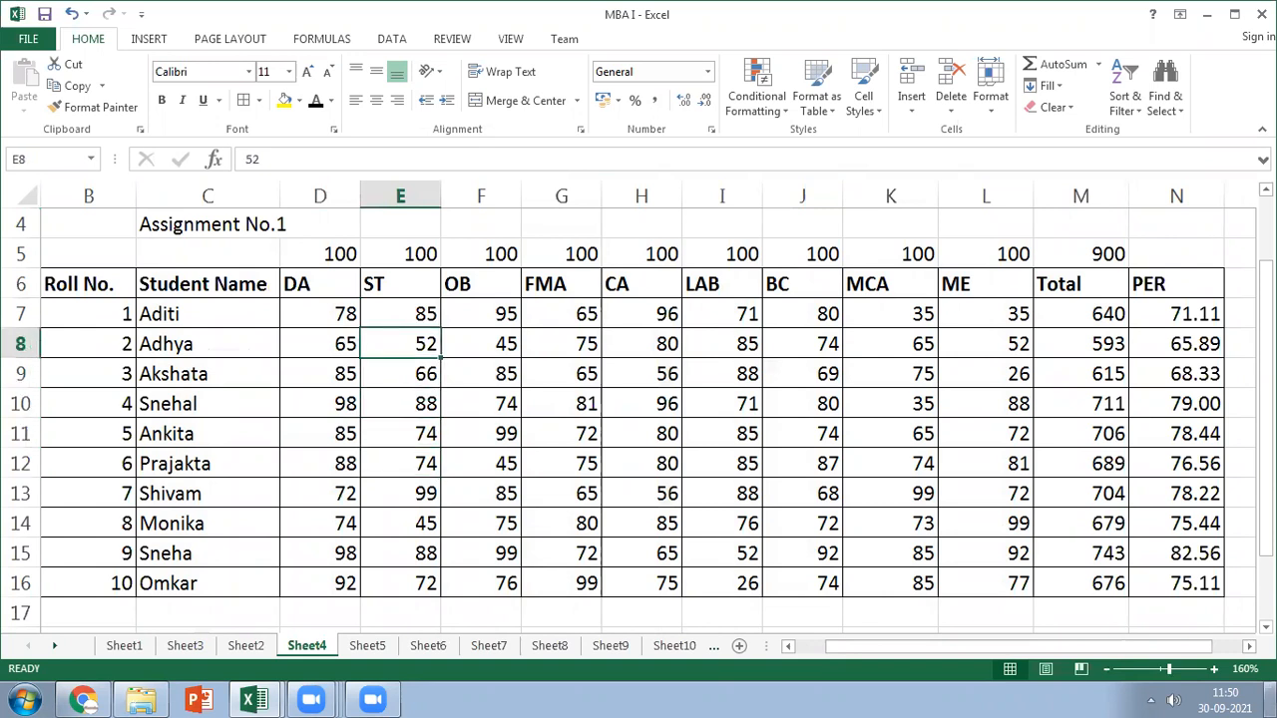
key(Down)
key(Left)
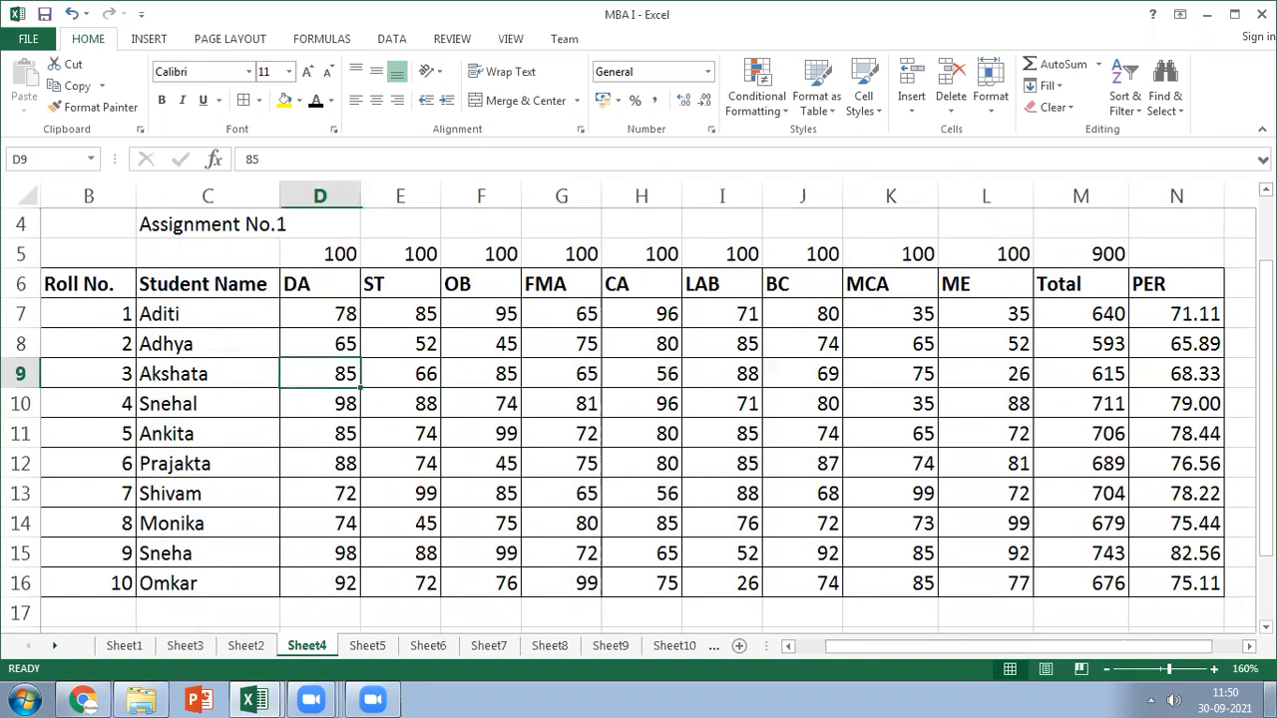
text(45)
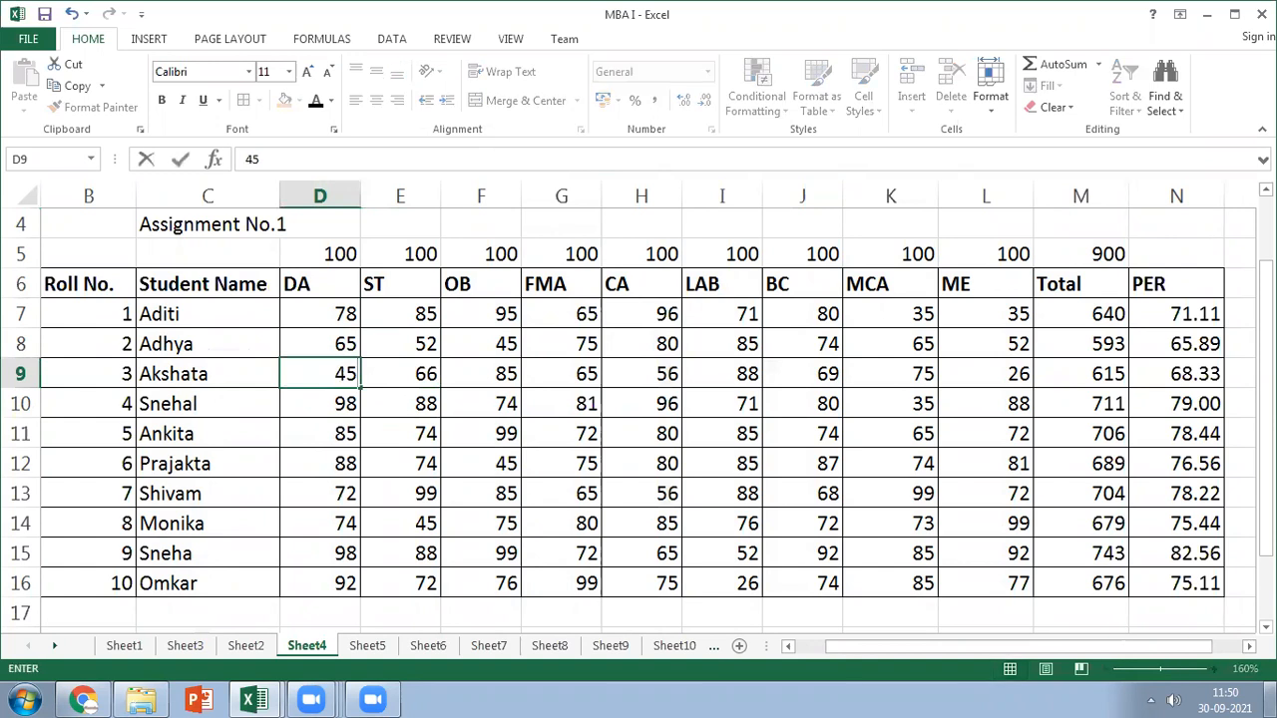
key(Return)
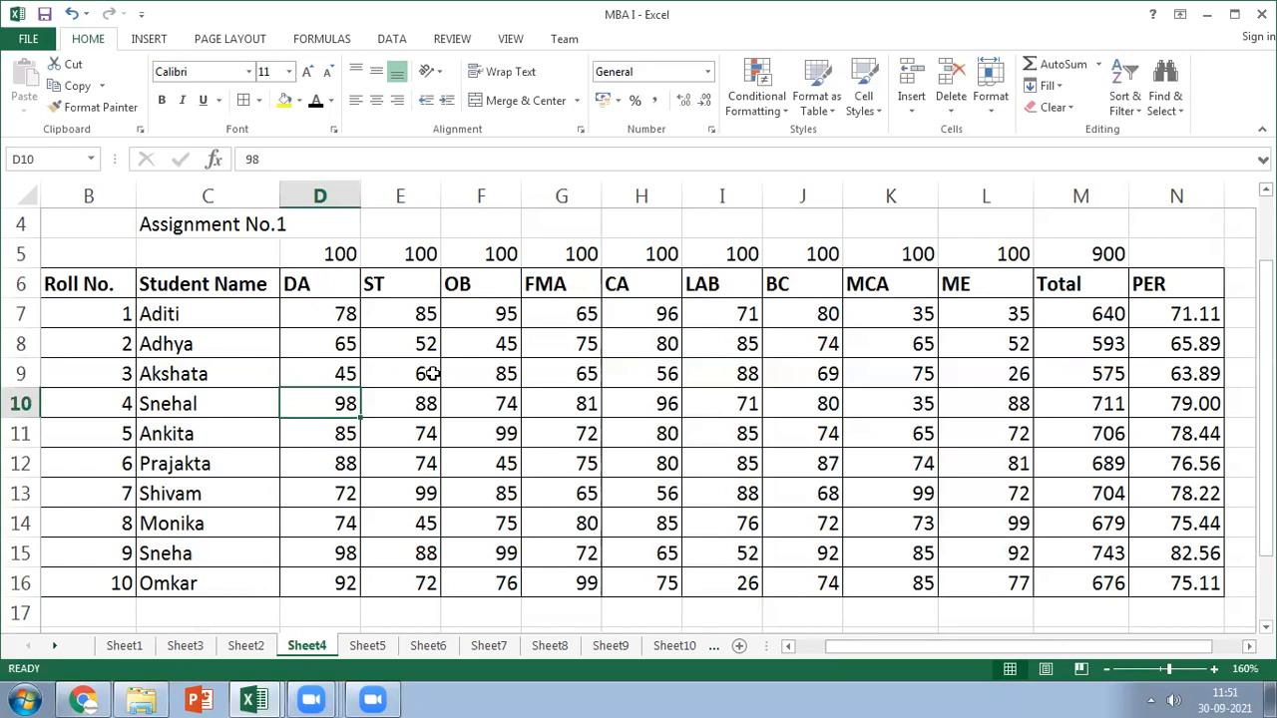
Set the OB mark in F9 to 54
click(586, 377)
click(496, 374)
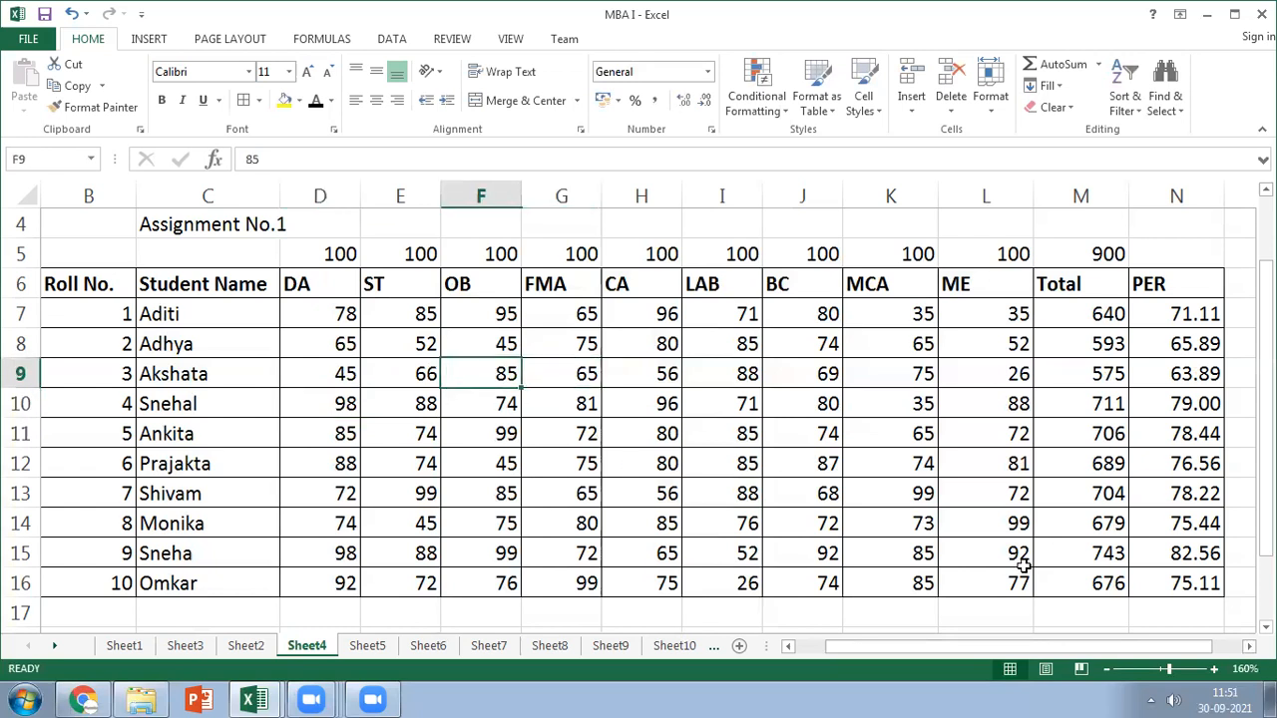
text(54)
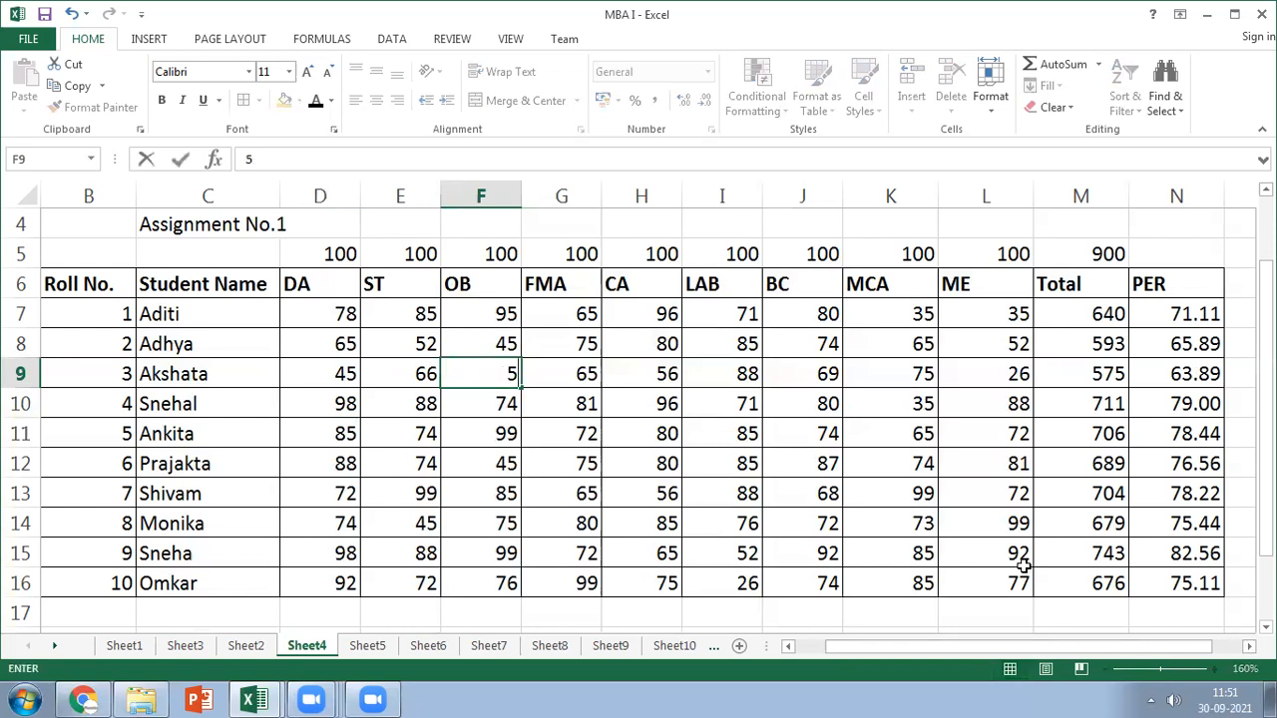
key(Return)
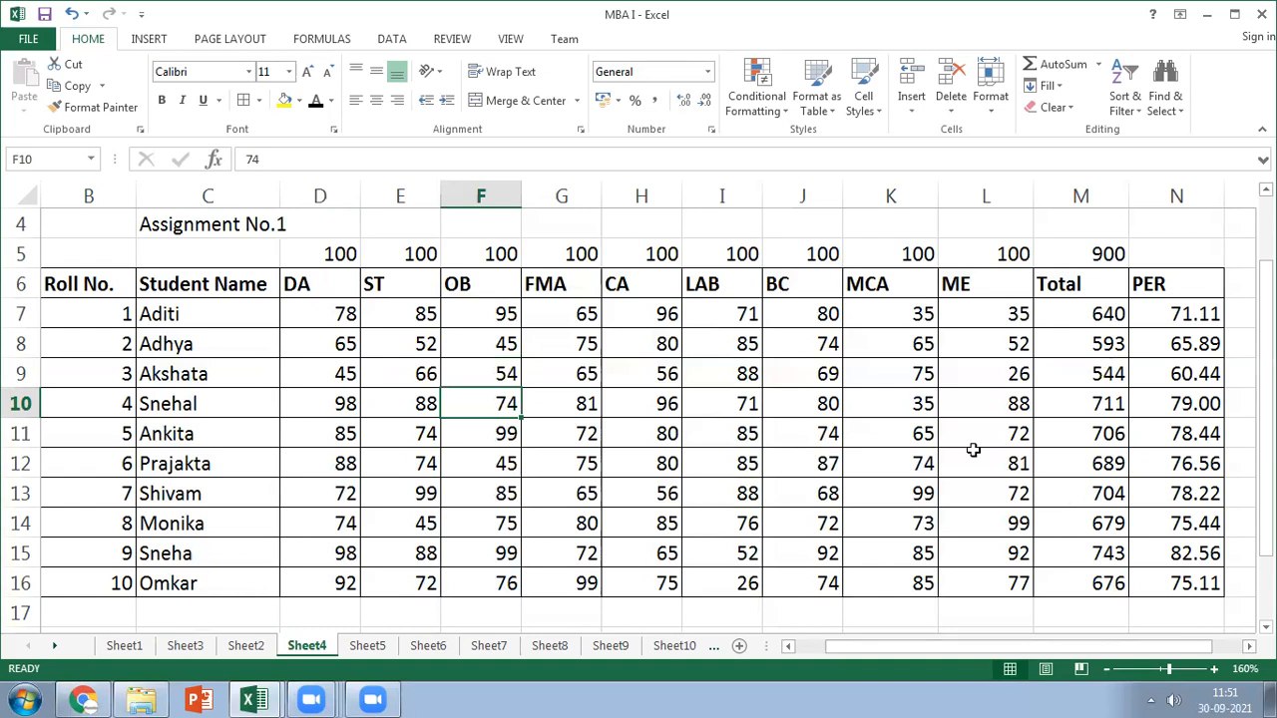
click(560, 35)
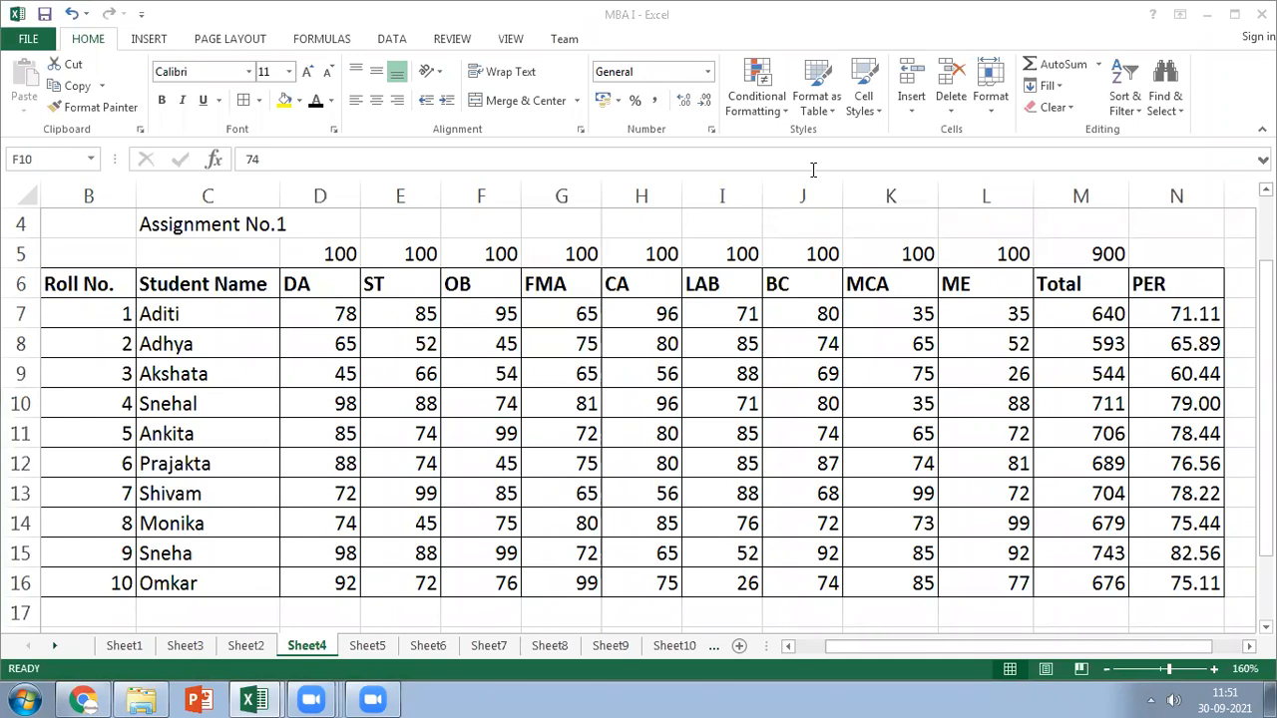
Change the first student's marks in row 7 to 21 in DA, 26 in ST, 36 in OB and 20 in FMA
click(354, 309)
click(342, 307)
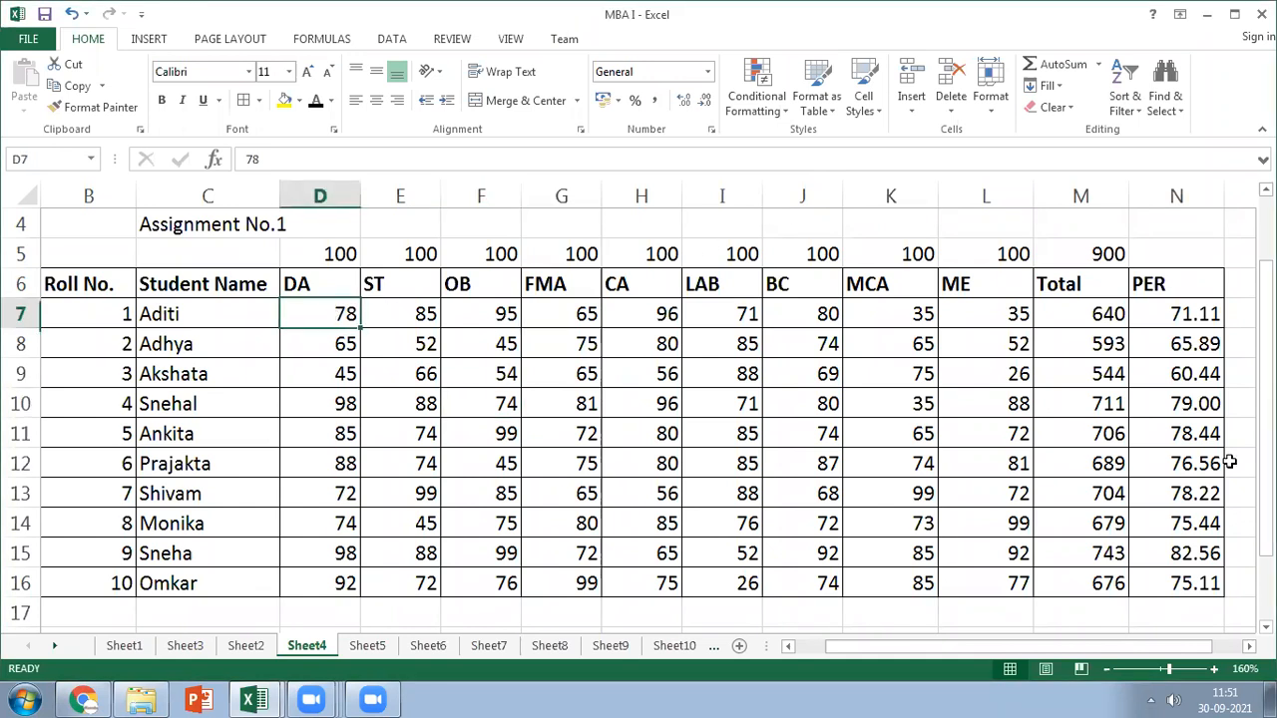
text(21)
key(Tab)
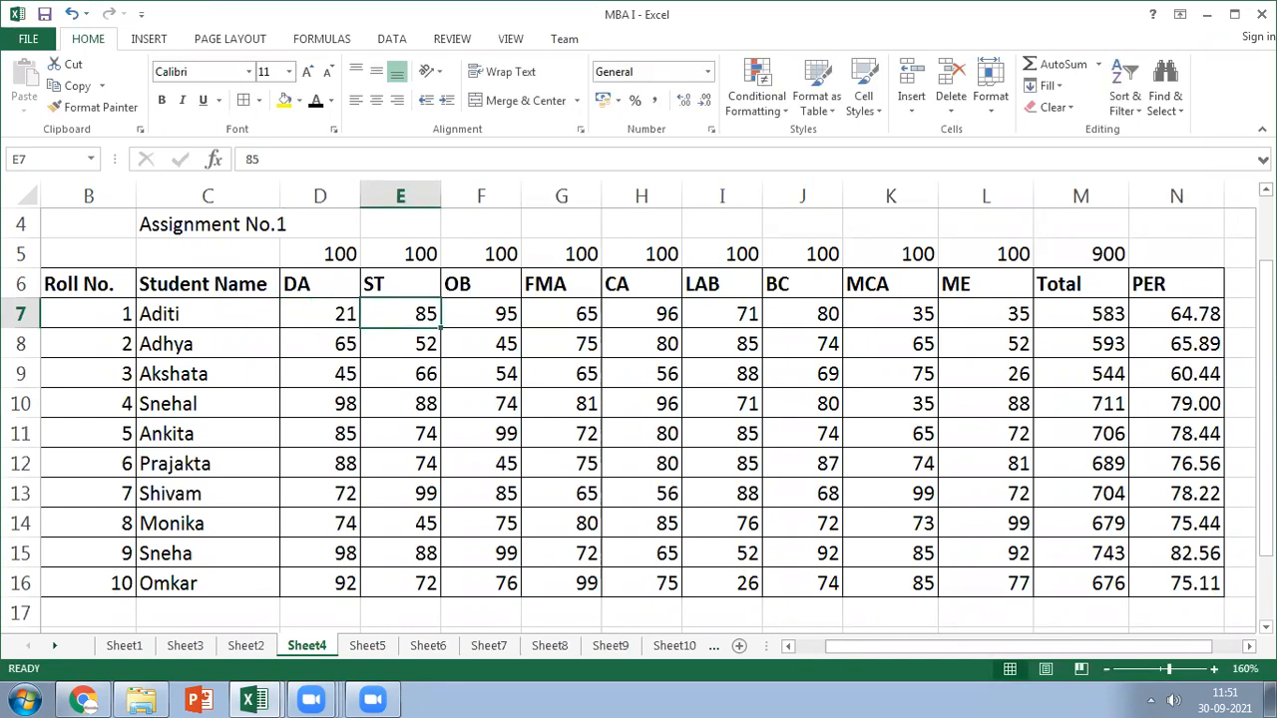
text(26)
key(Tab)
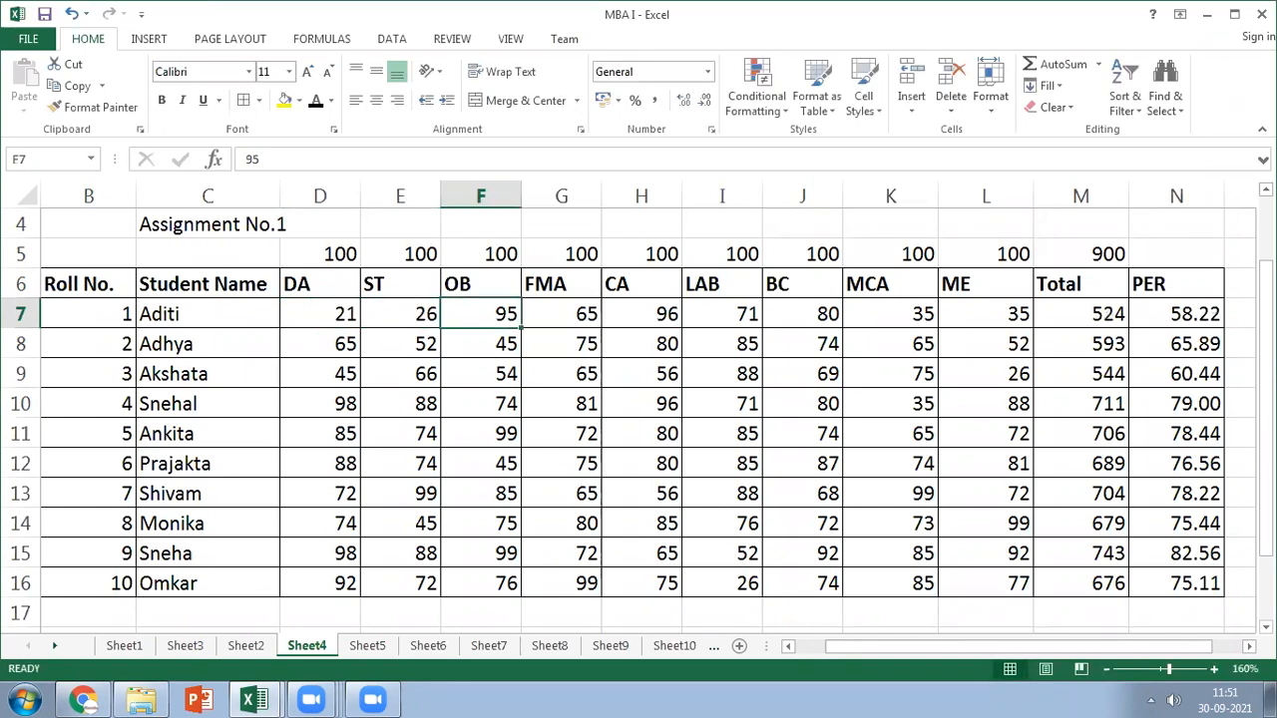
key(Tab)
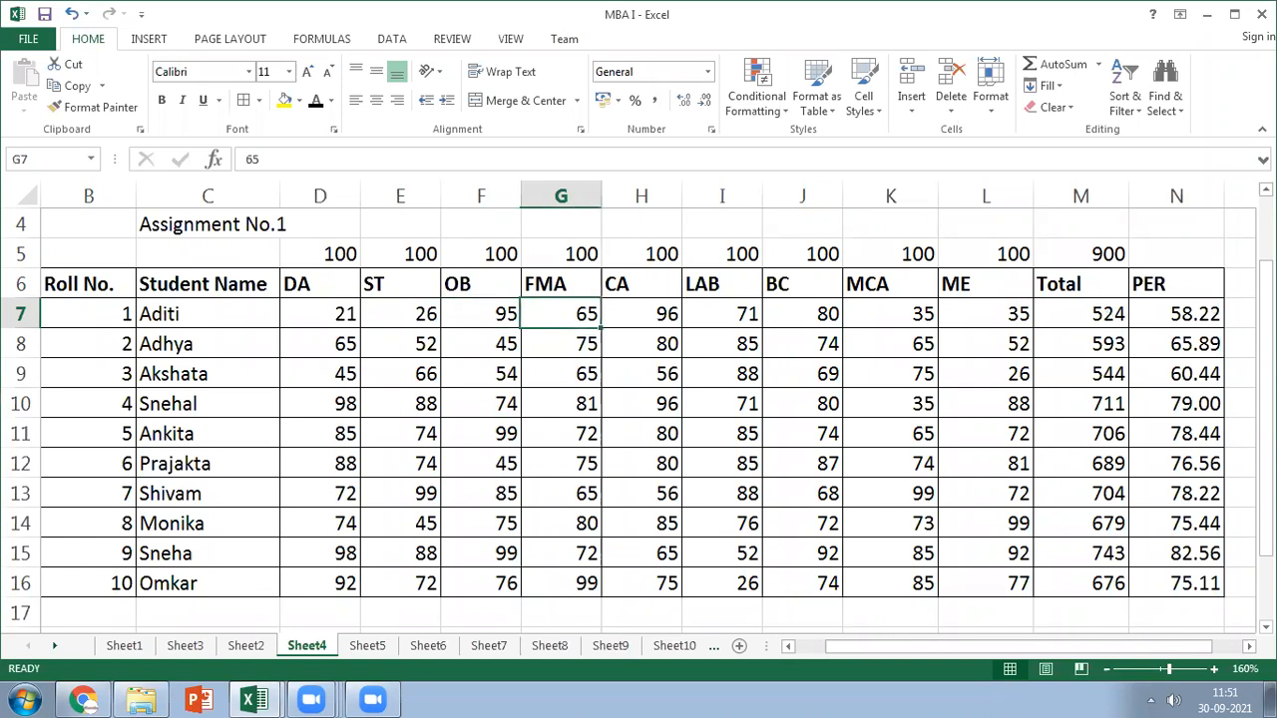
key(shift+Tab)
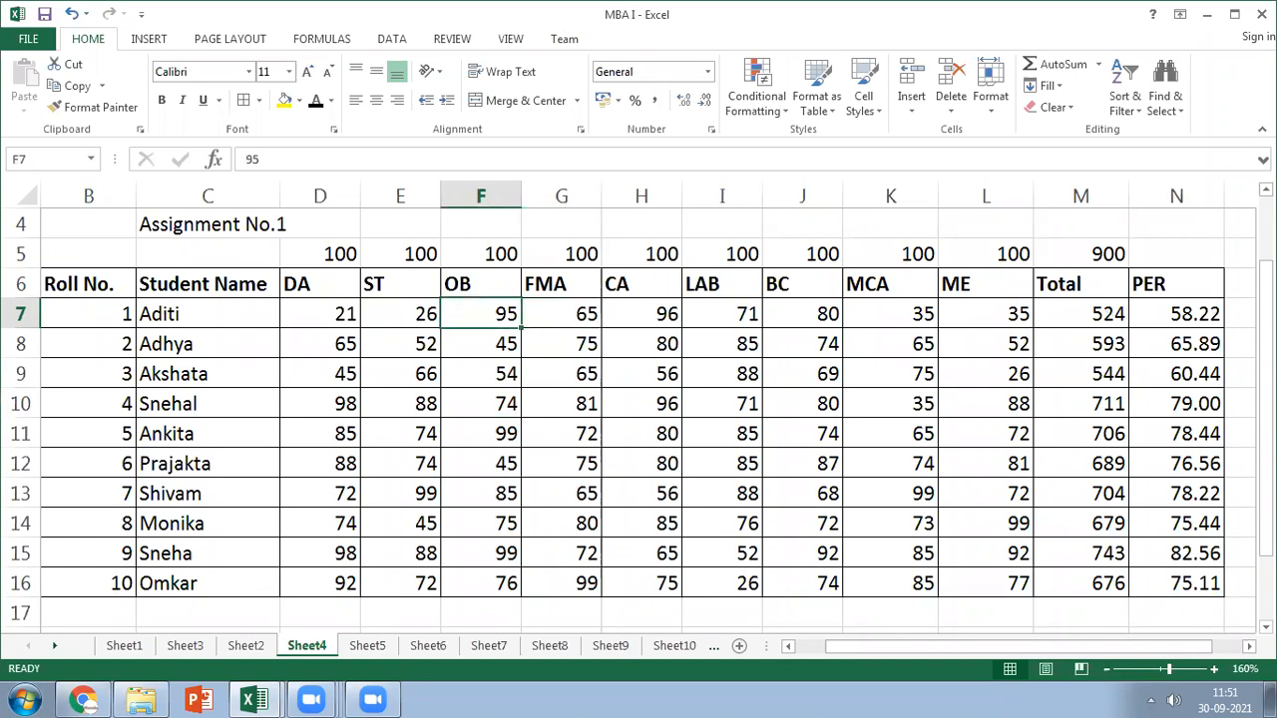
text(36)
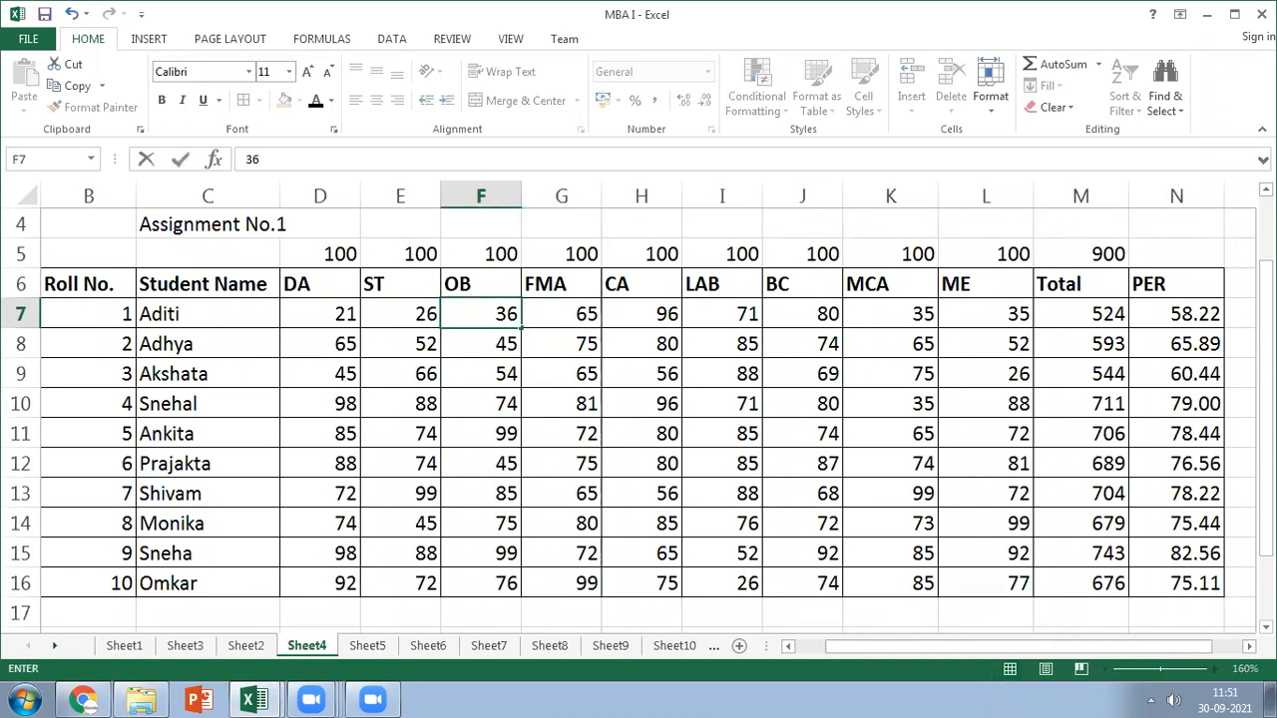
key(Tab)
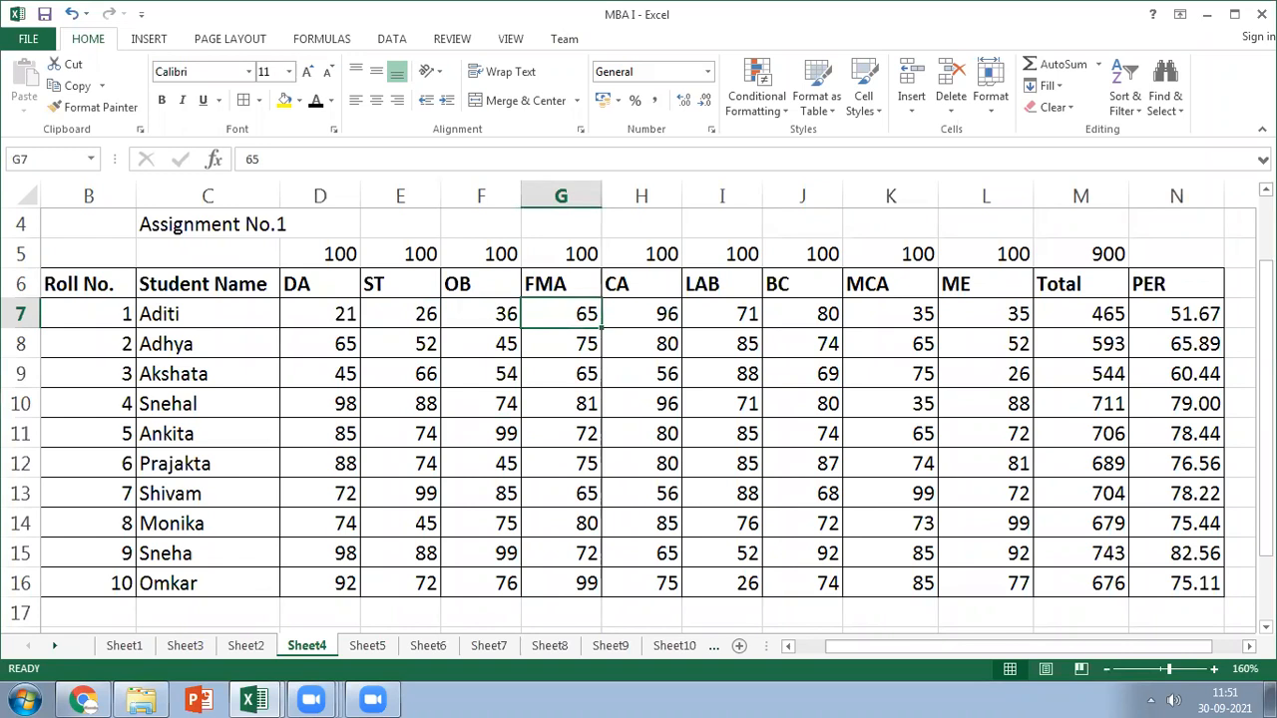
text(20)
key(Tab)
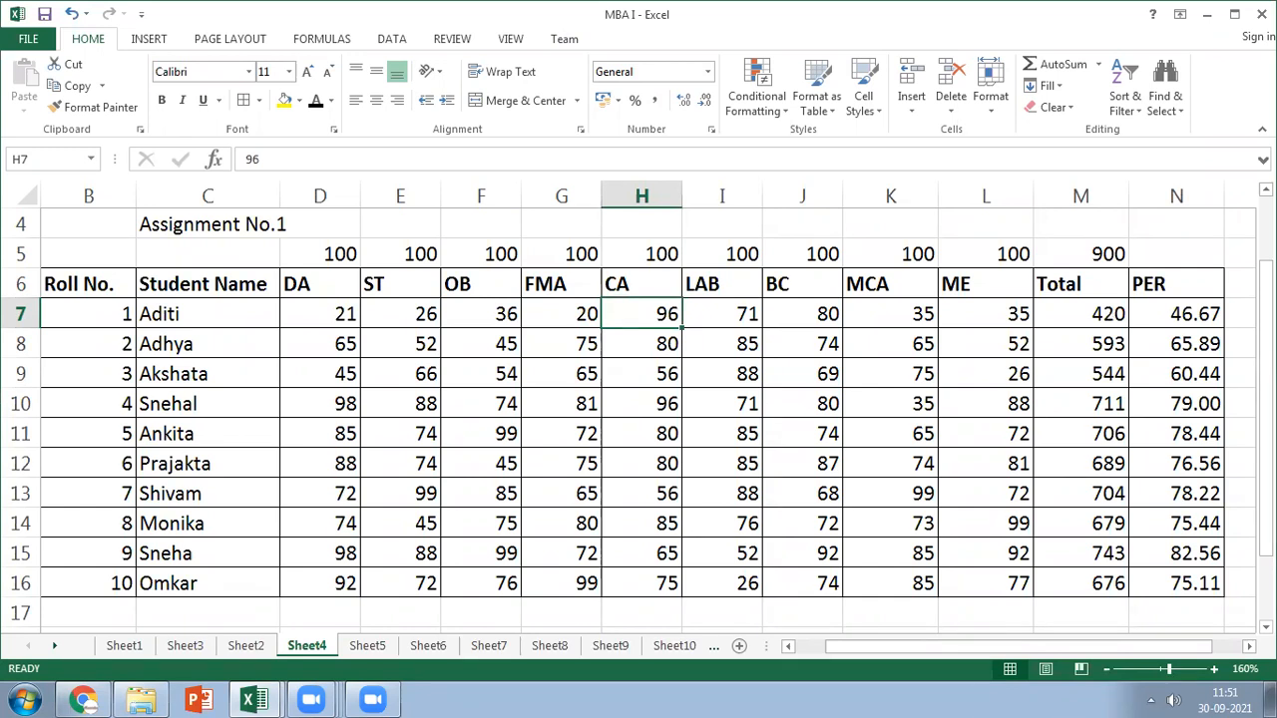
Set the first student's MCA mark in K7 to 20
key(Tab)
key(Tab)
key(Tab)
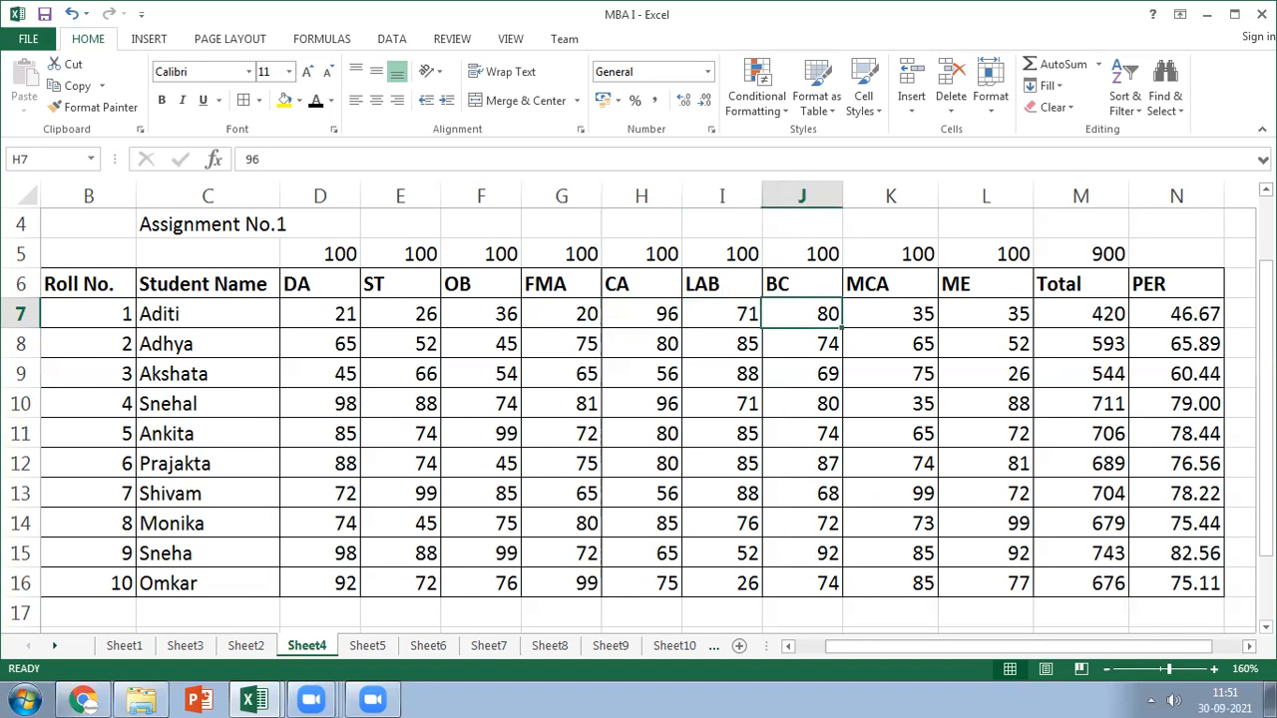
text(20)
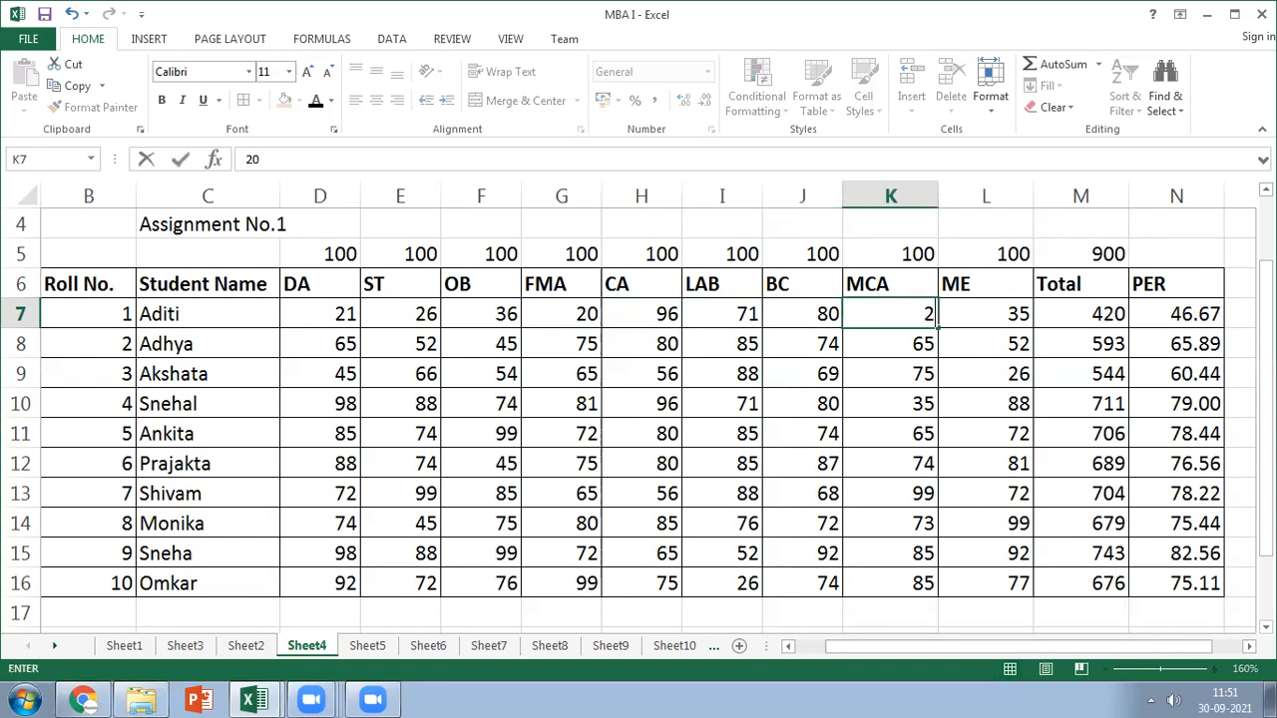
key(Return)
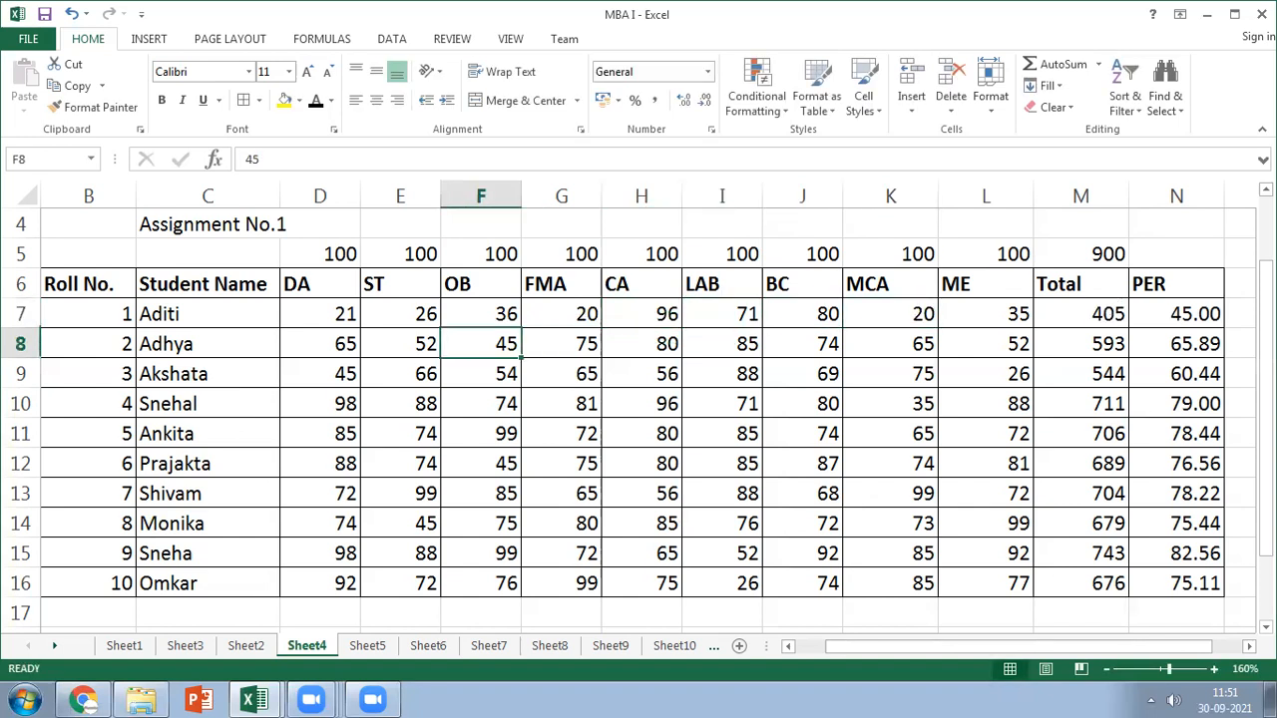
Set the first student's ME mark in L7 to 5
key(Up)
key(Right)
key(Right)
key(Right)
key(Right)
key(Right)
key(Right)
key(Right)
key(Right)
key(Right)
key(Right)
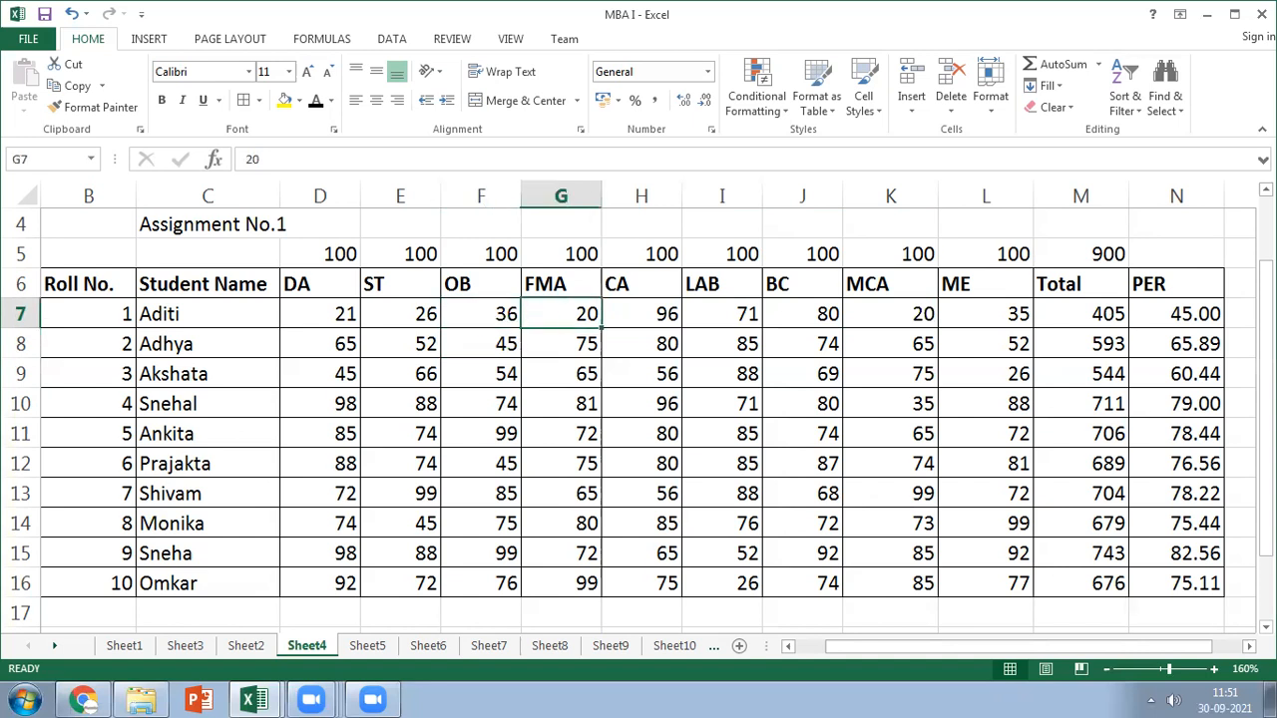
key(Left)
key(Left)
key(Left)
key(Left)
key(Left)
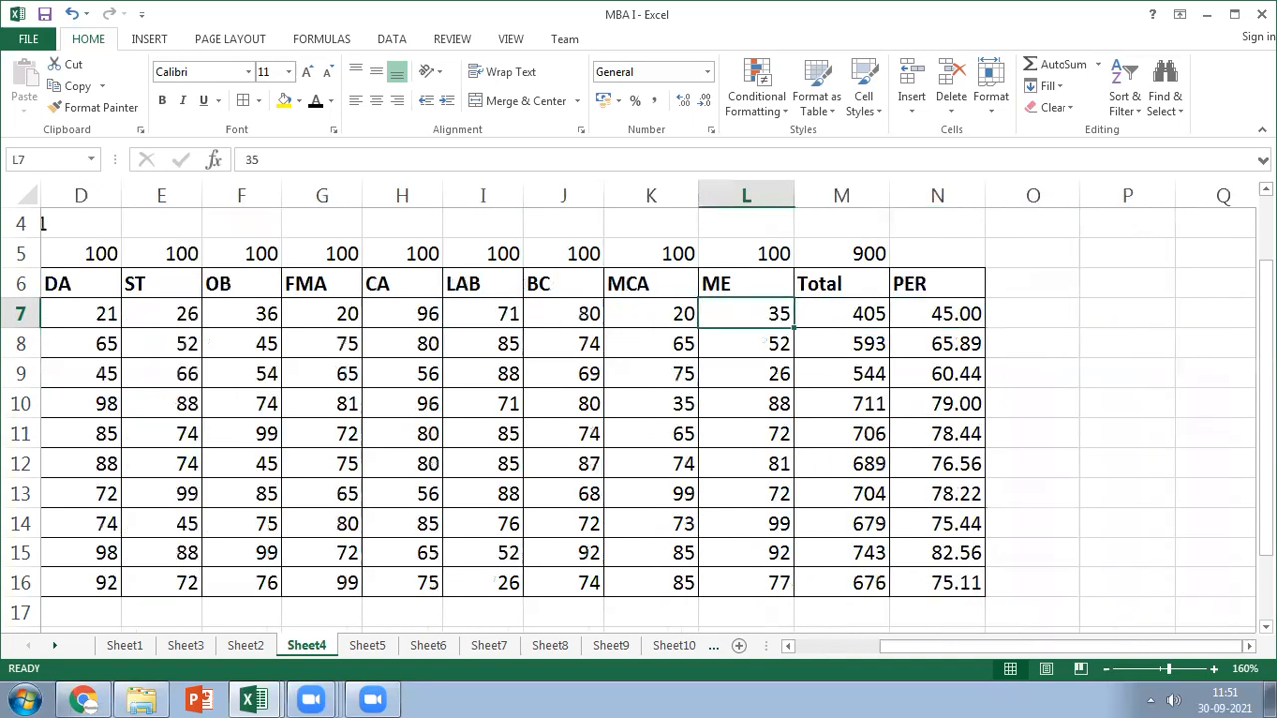
key(Right)
text(5)
key(Return)
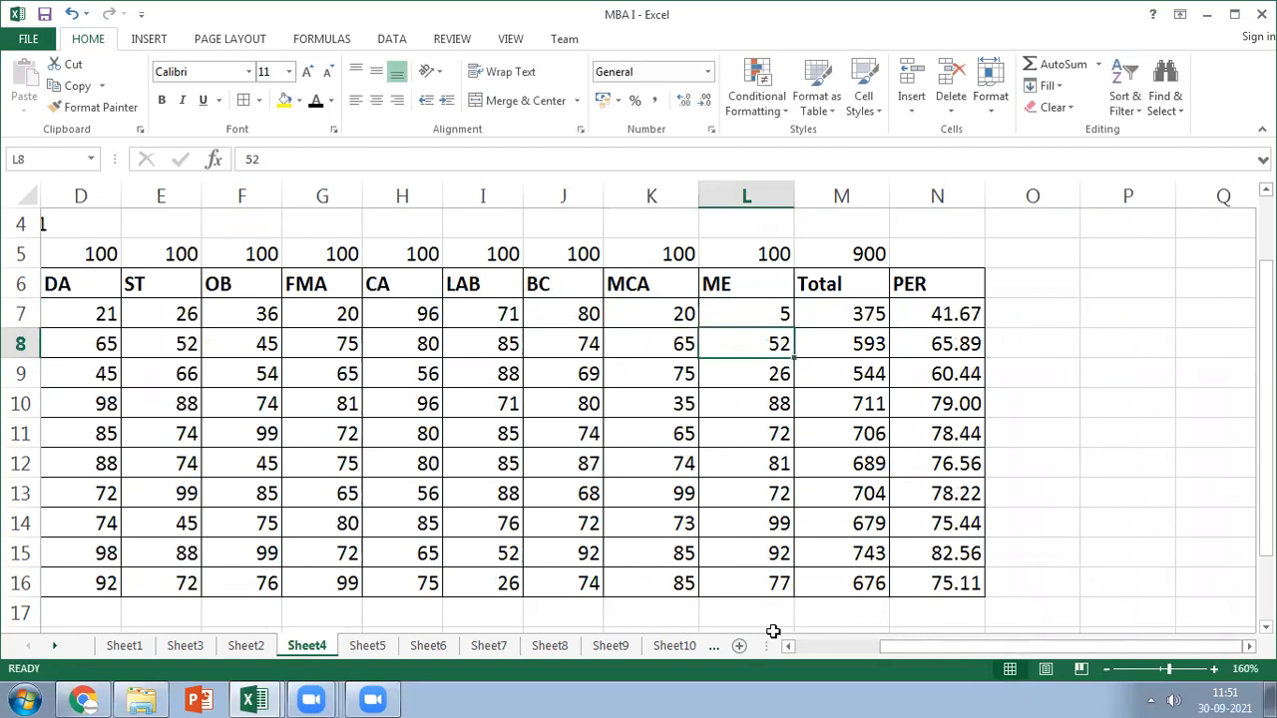
Lower the OB mark in F9 to 25
click(817, 652)
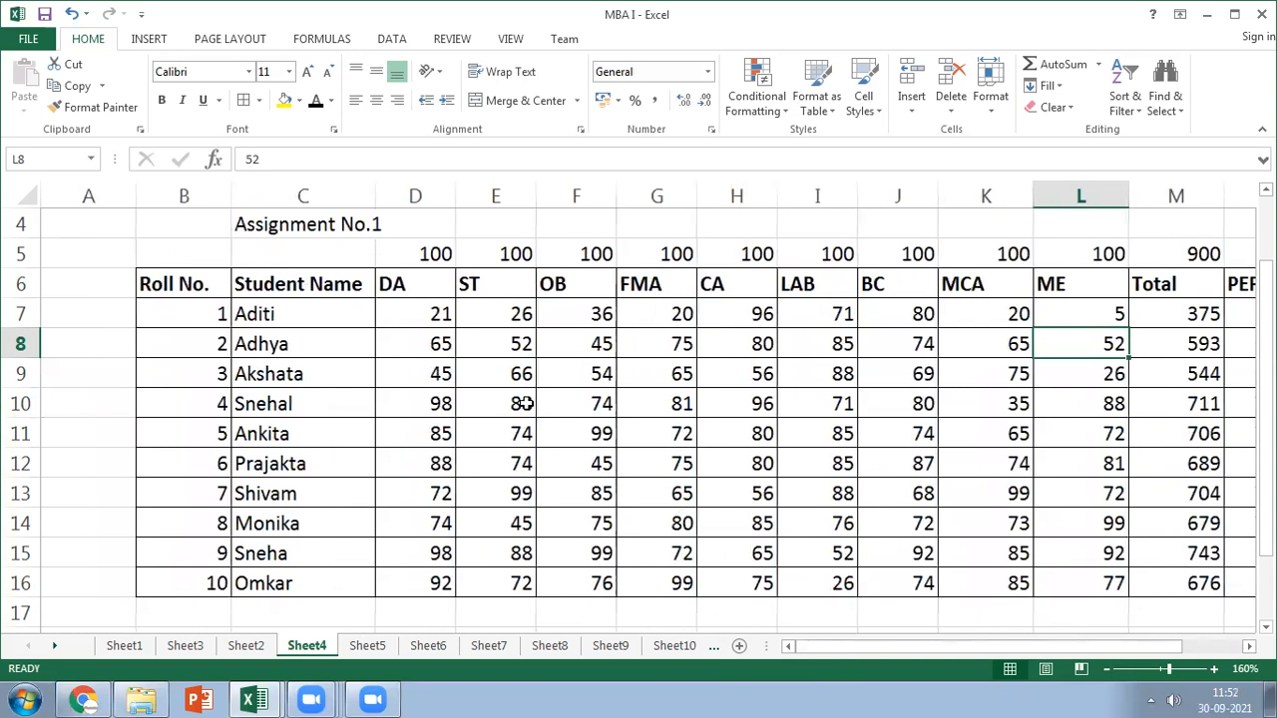
click(583, 373)
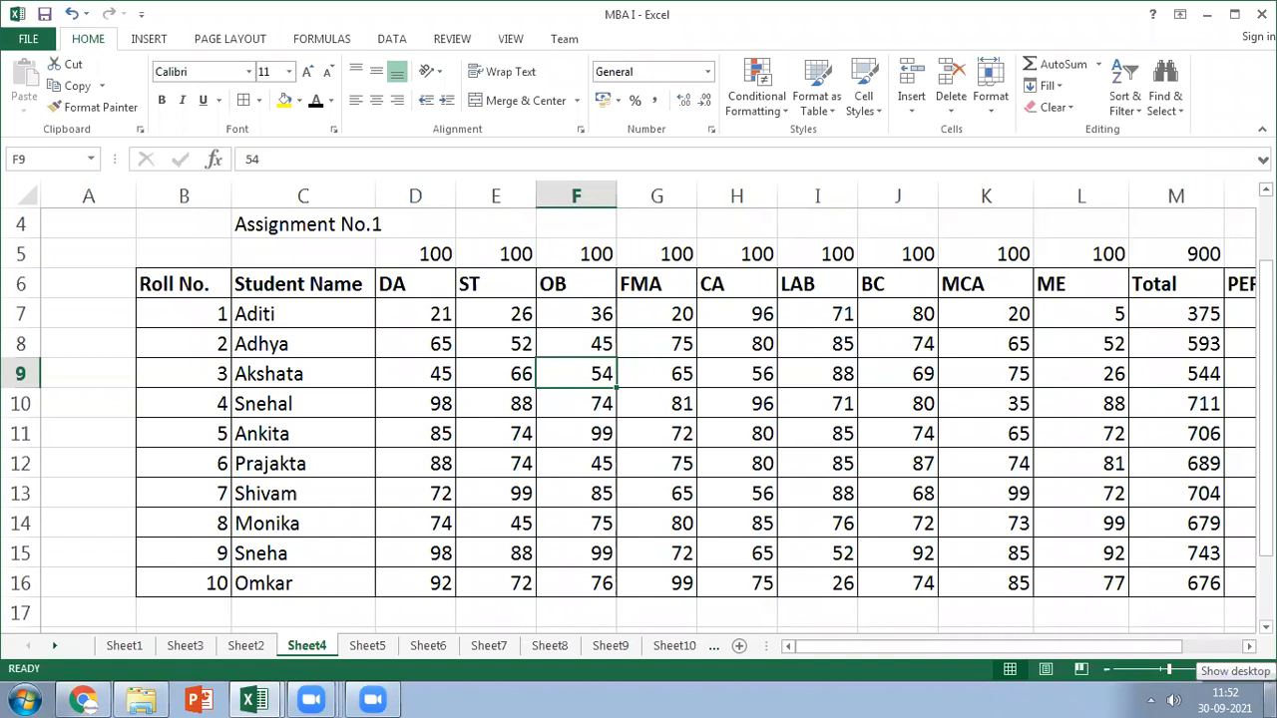
text(25)
key(Return)
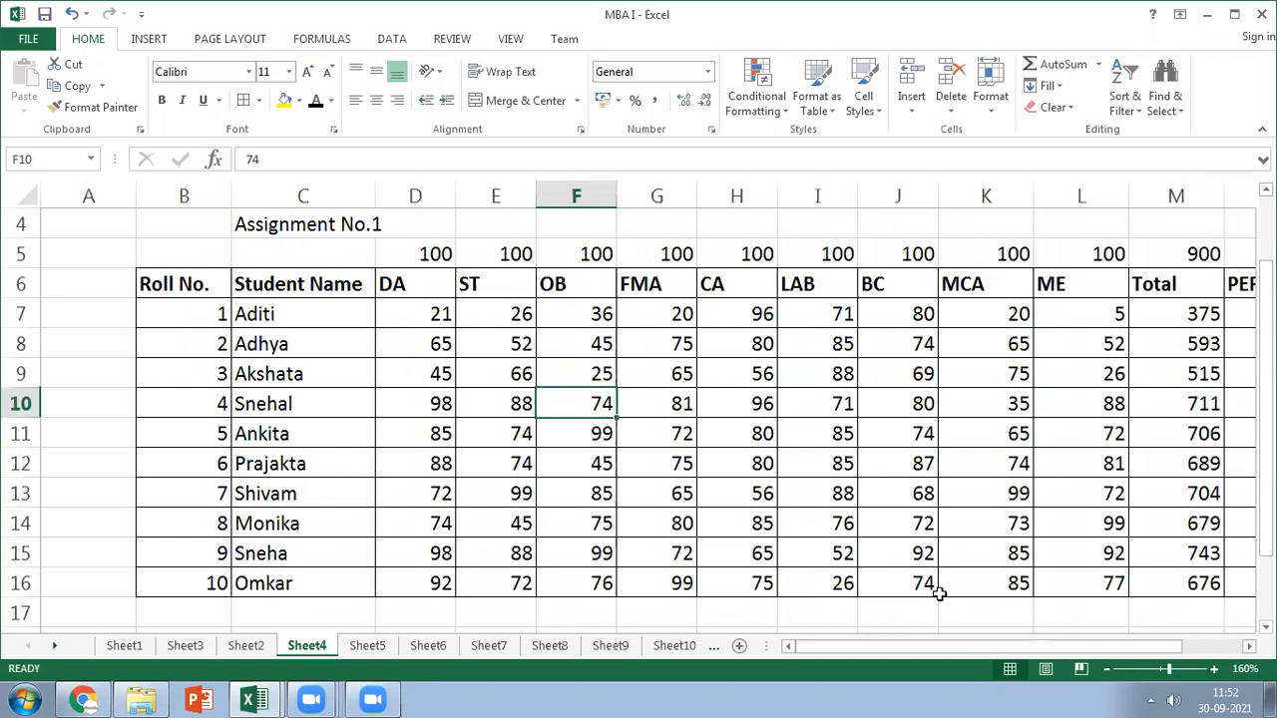
Define a new conditional formatting rule on the subject marks D7:L16 for cell values less than 35
click(401, 311)
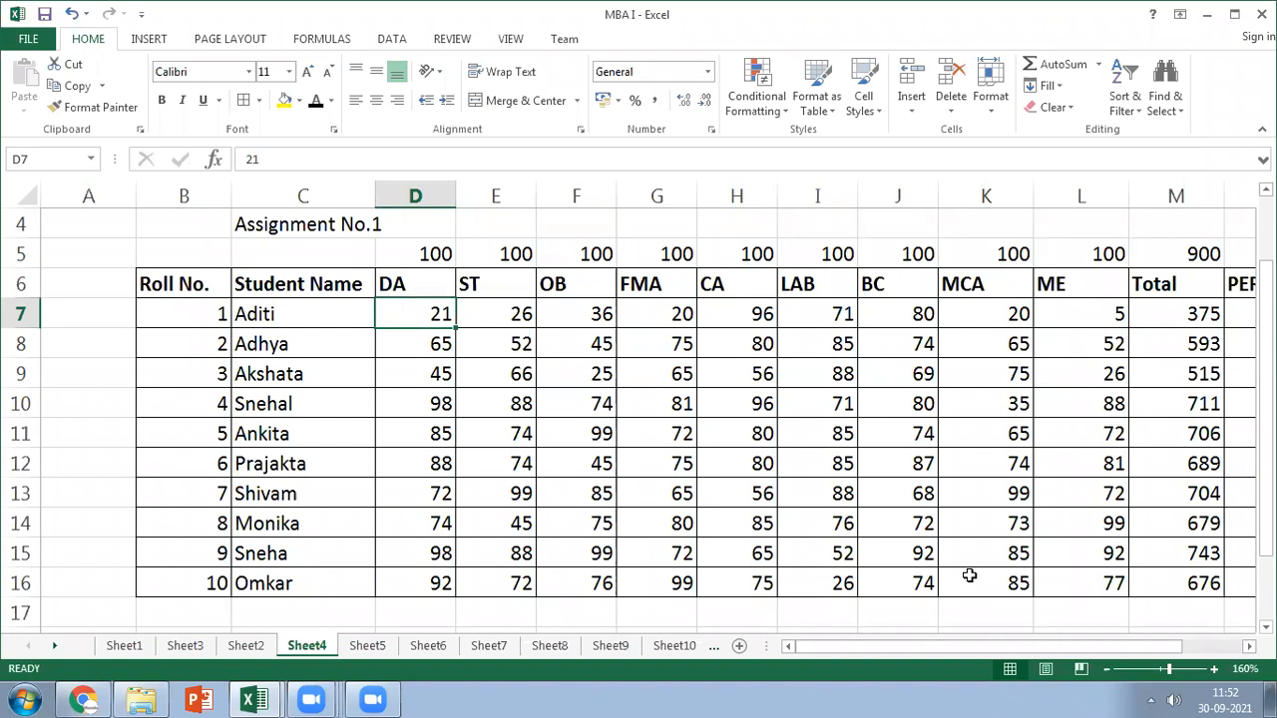
shift+click(1087, 587)
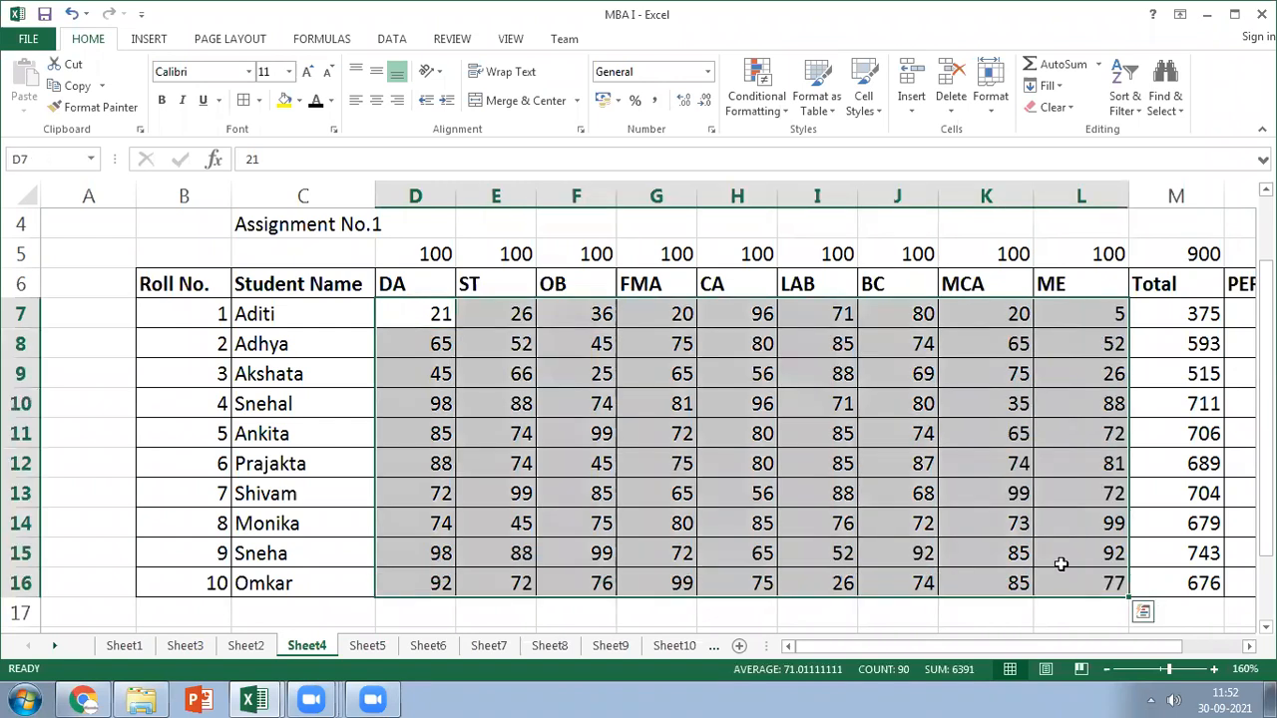
click(764, 118)
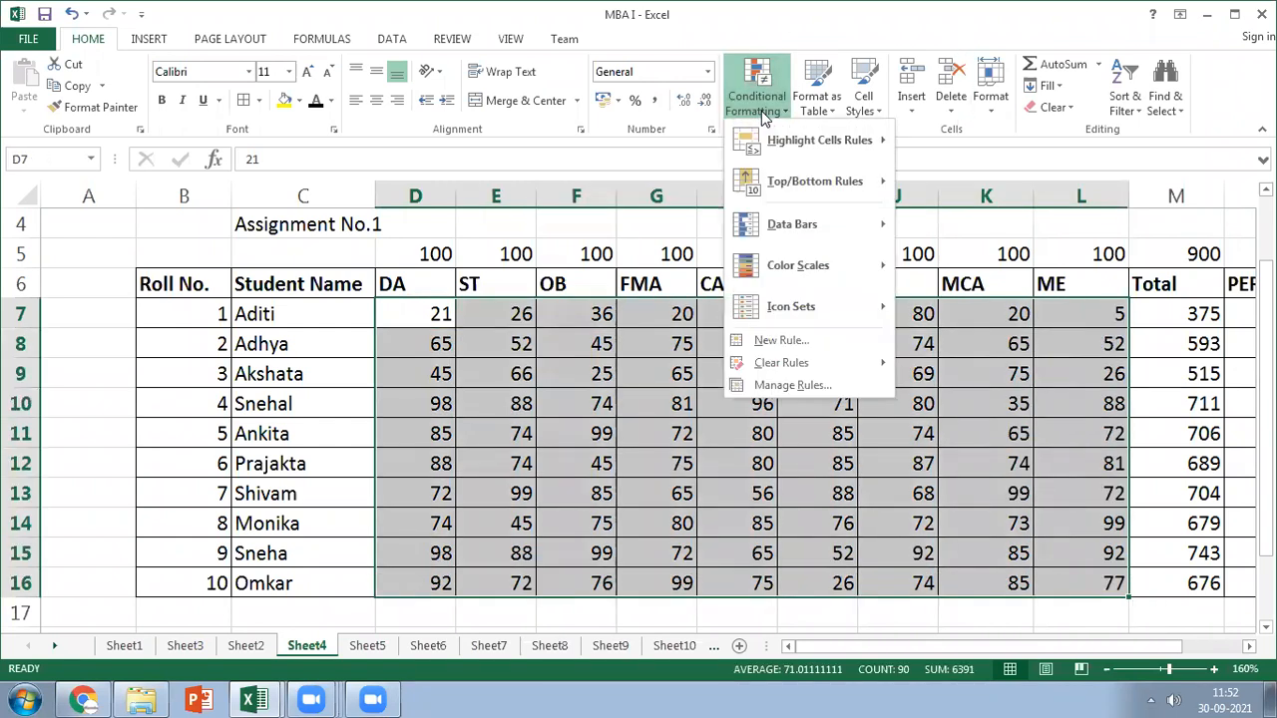
click(803, 340)
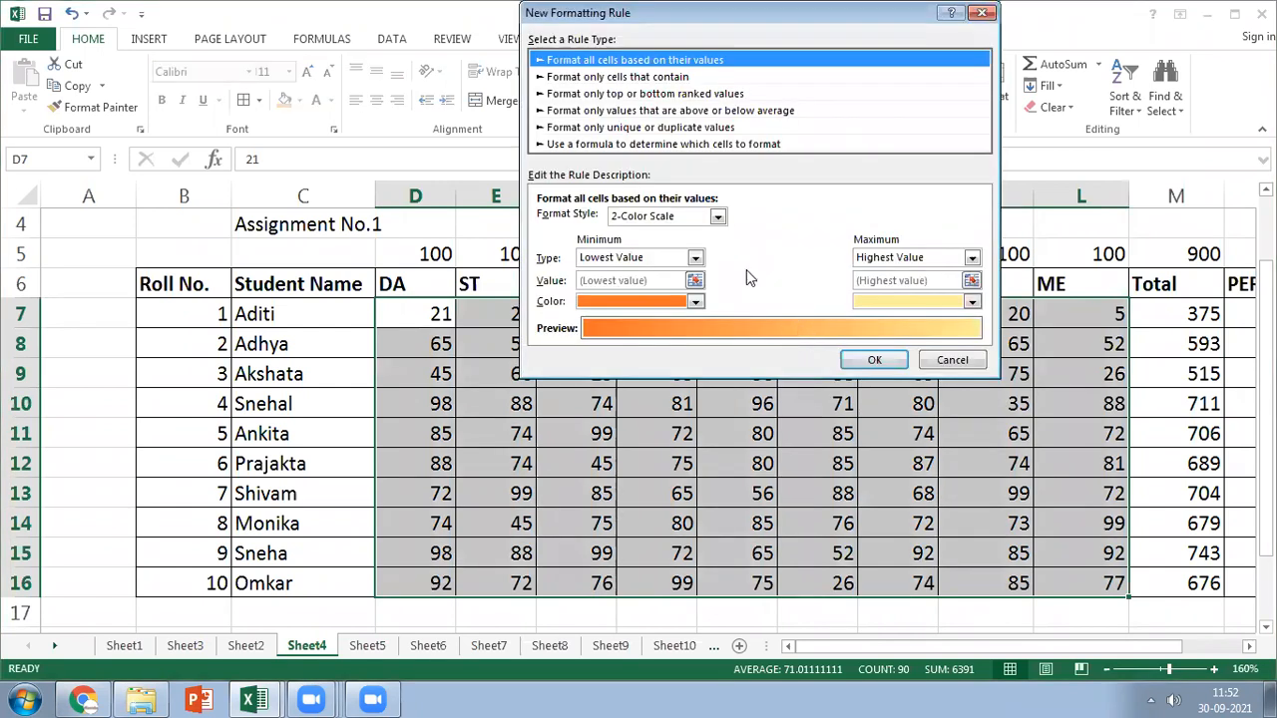
click(558, 78)
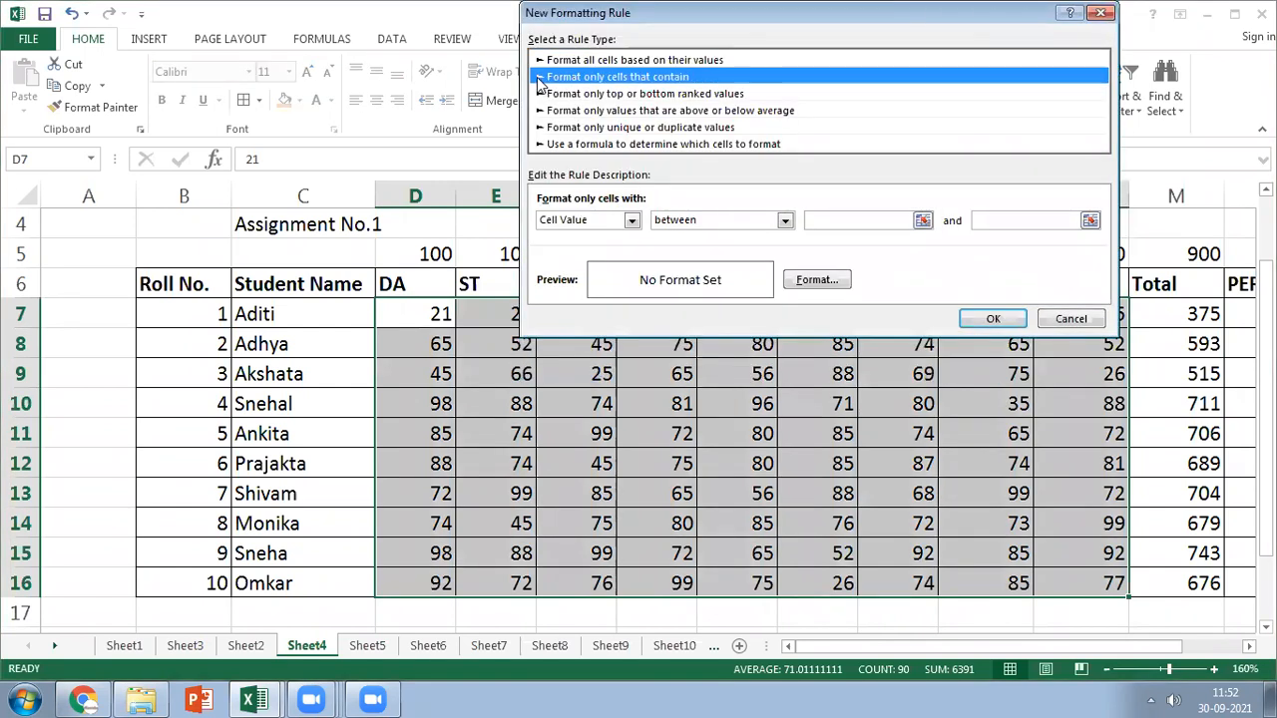
click(785, 221)
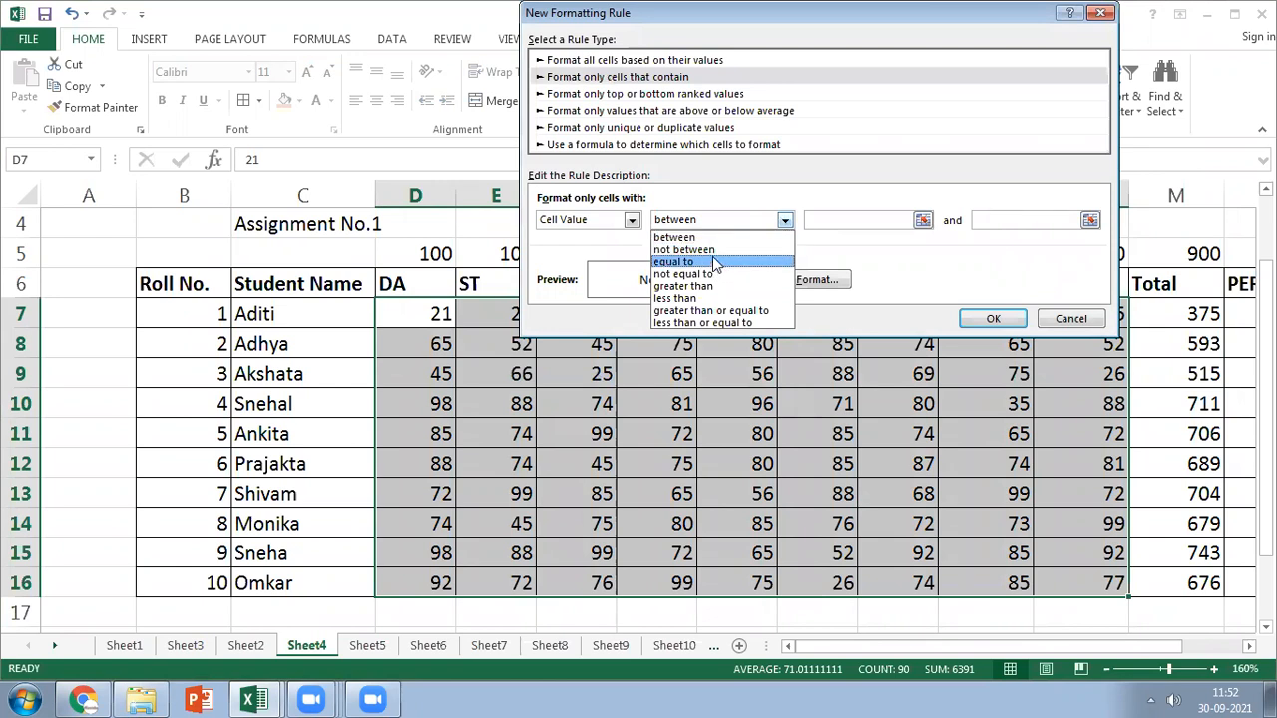
click(710, 298)
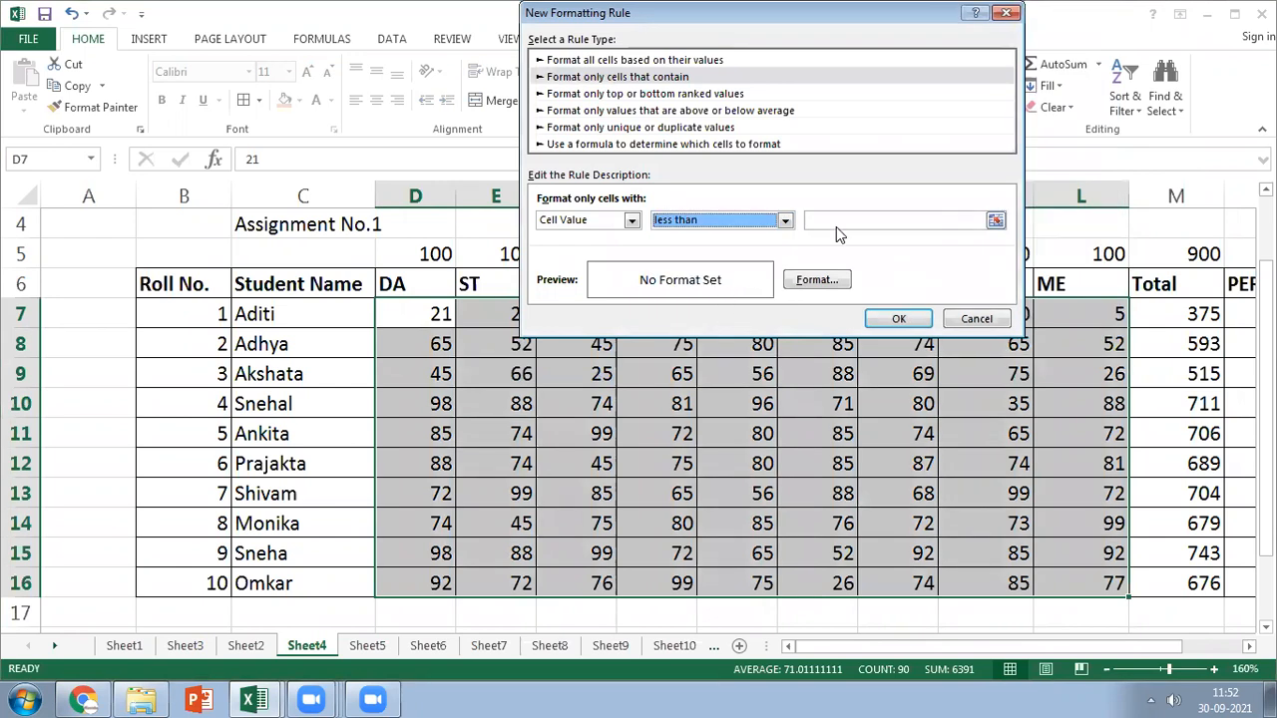
click(838, 220)
text(35)
Give the less-than-35 rule a red fill and apply it to the marks
click(816, 281)
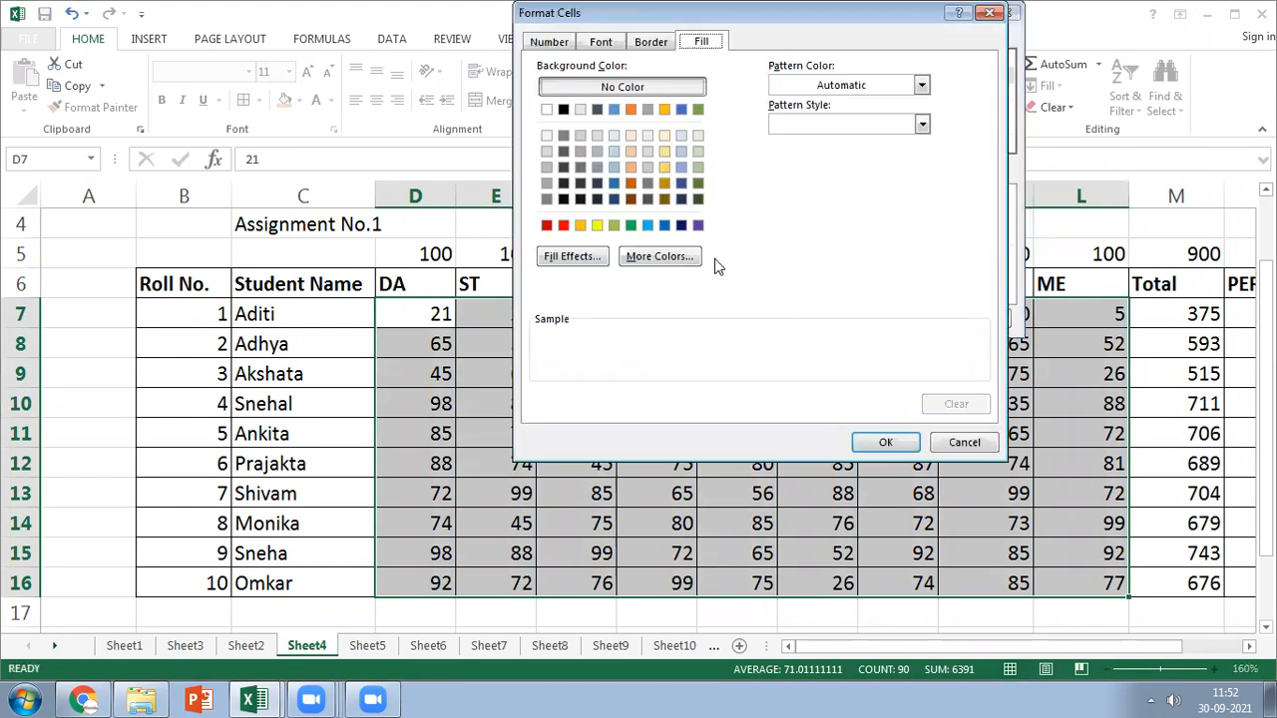
click(563, 224)
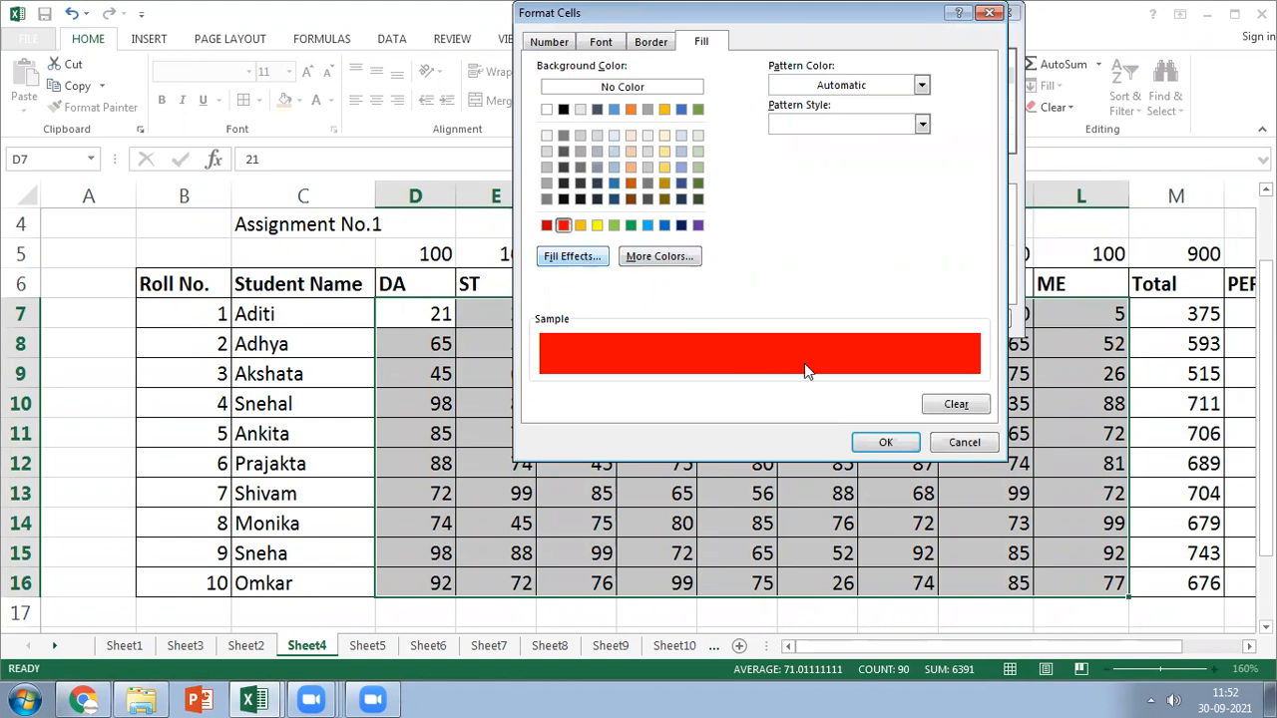
click(873, 449)
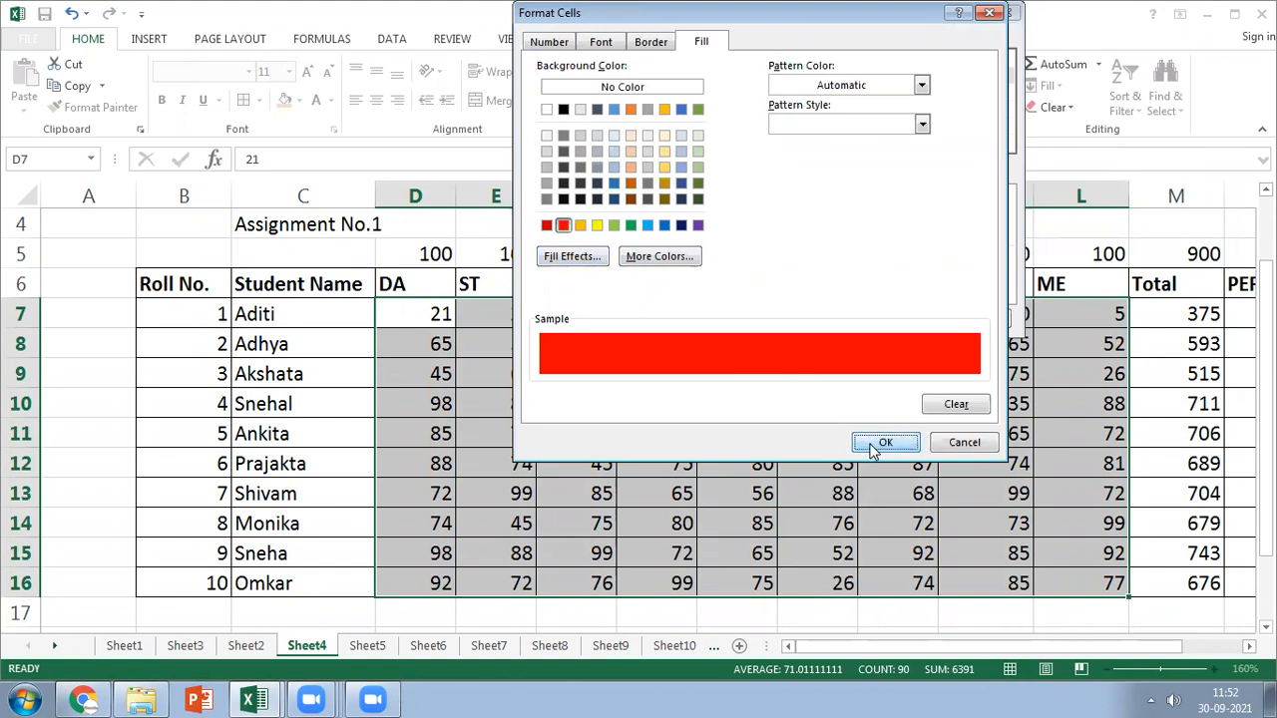
click(899, 318)
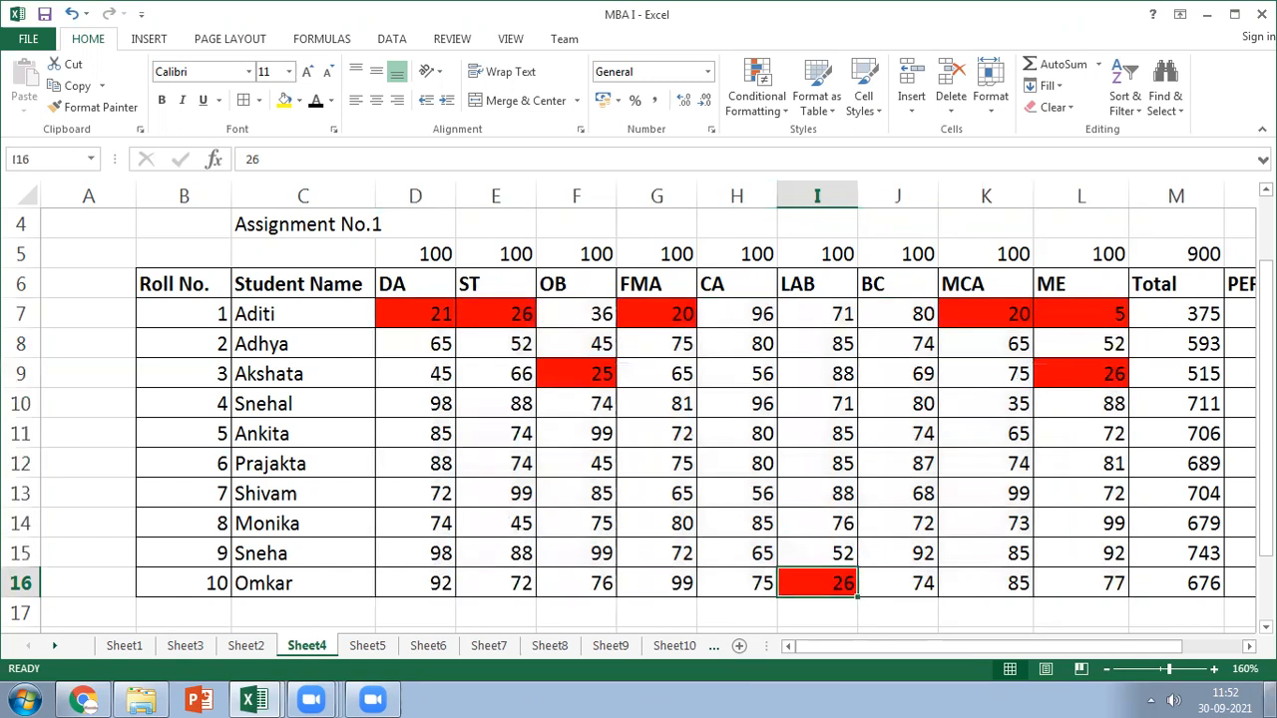
Set the last student's LAB mark in I16 to 66
text(6)
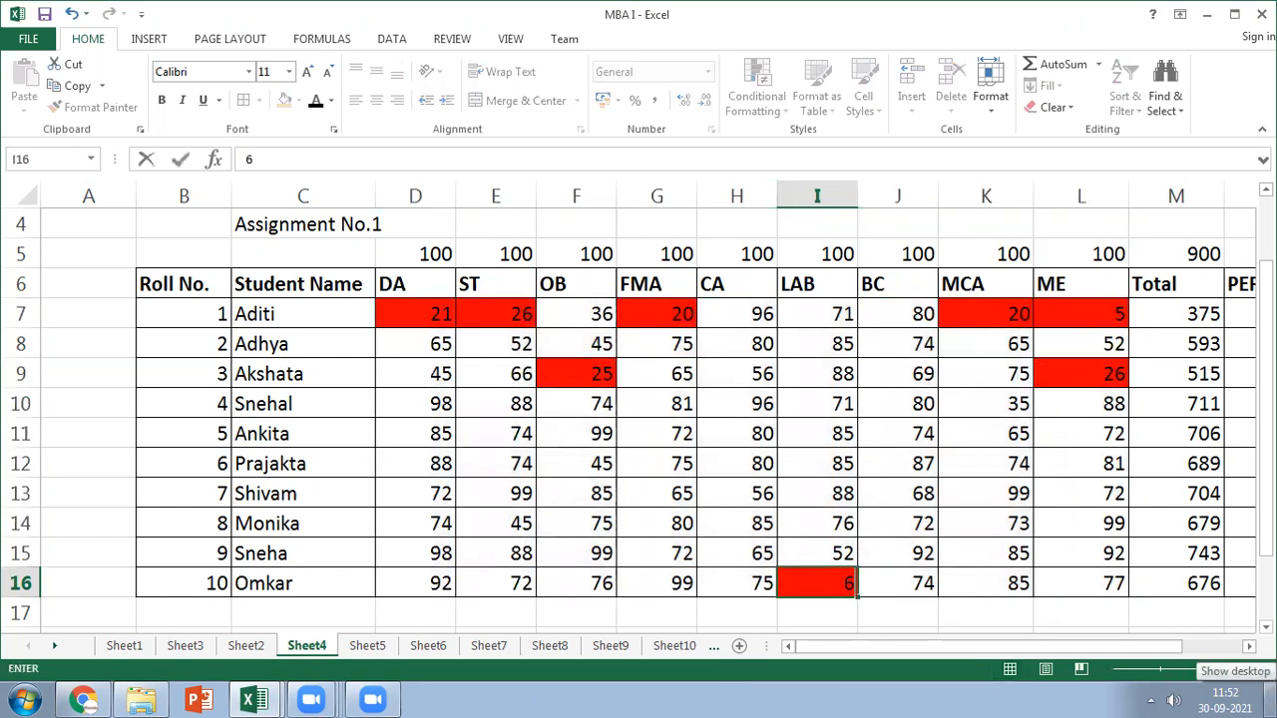
text(6)
key(Return)
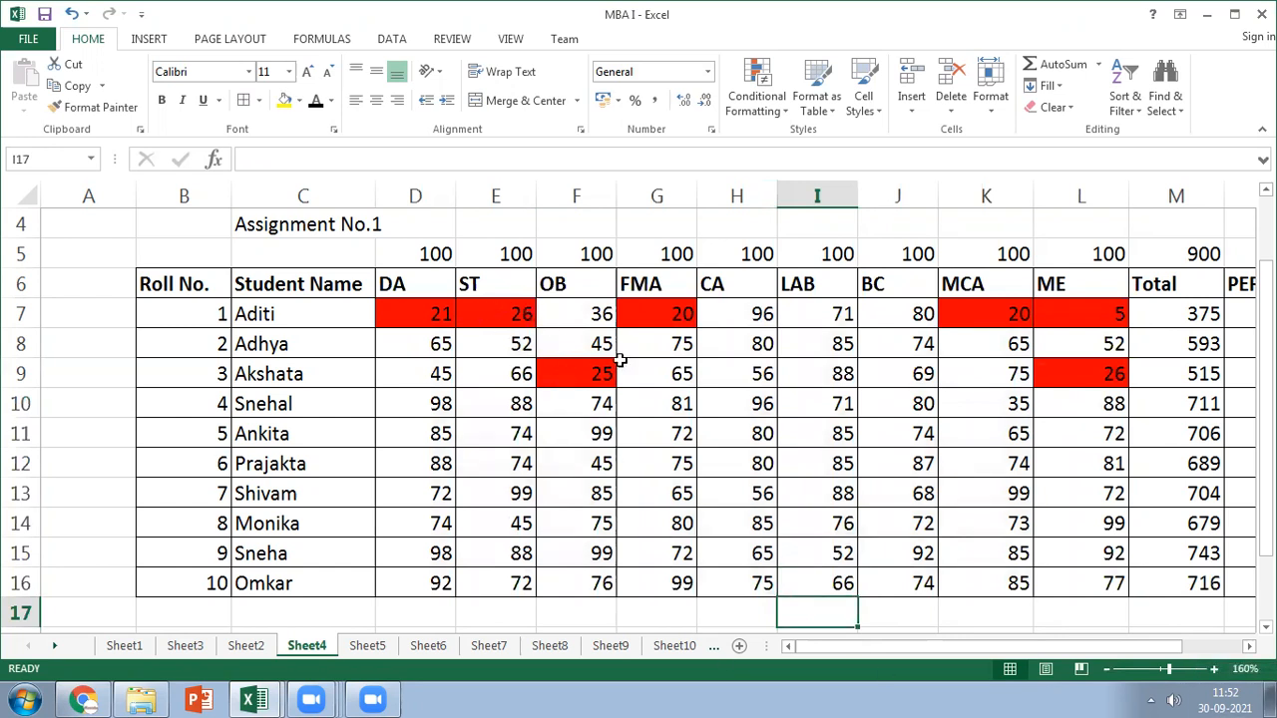
Select the student data in C7:N16 and clear the conditional formatting rules from the entire sheet
click(1241, 648)
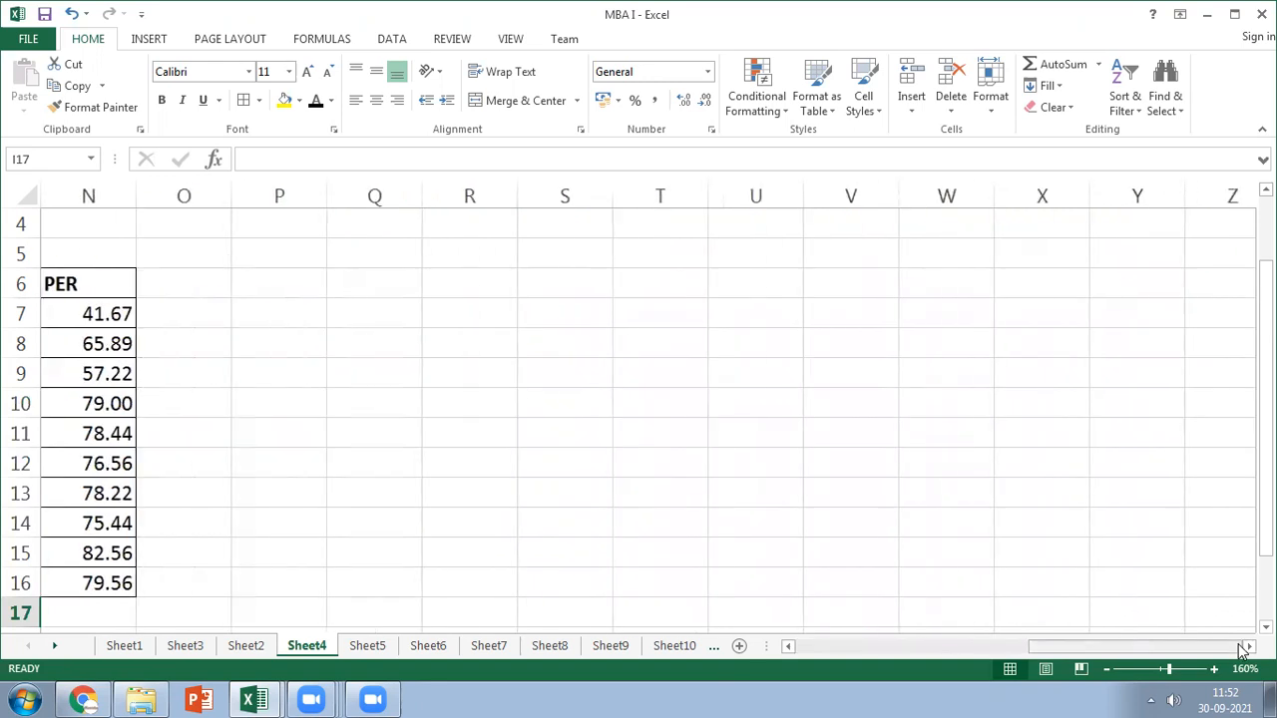
drag(1131, 647, 965, 645)
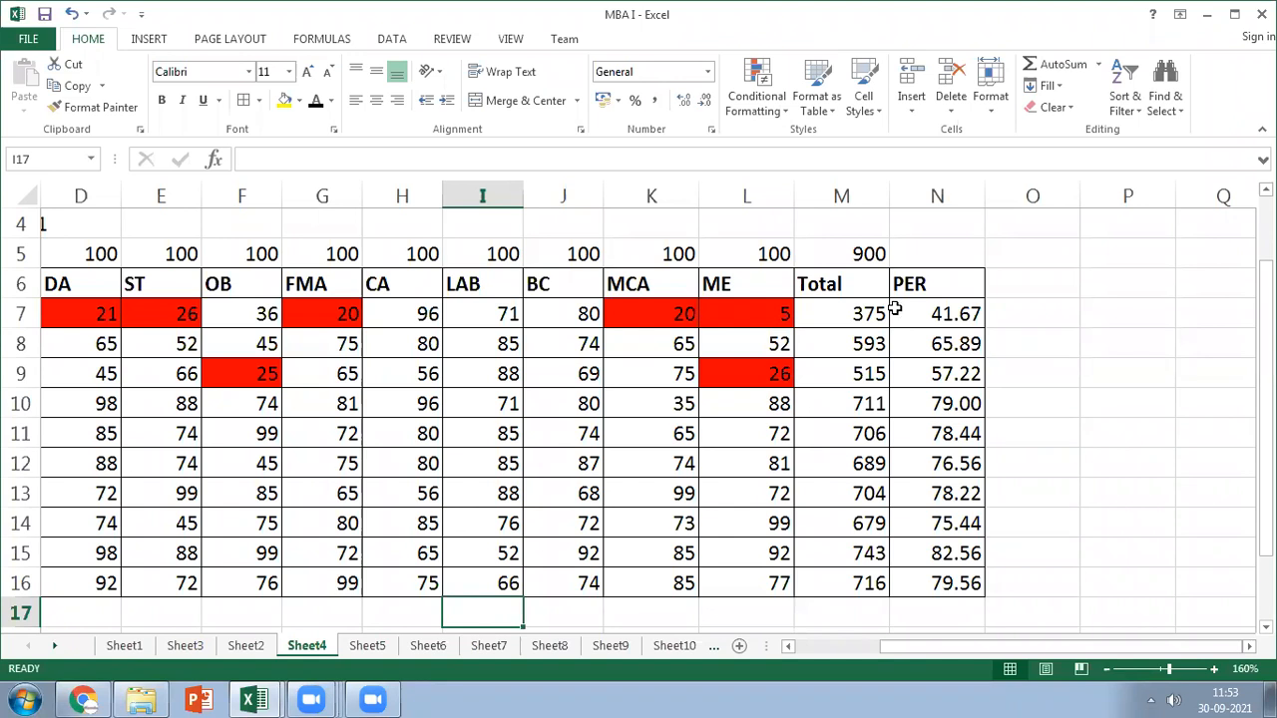
click(895, 310)
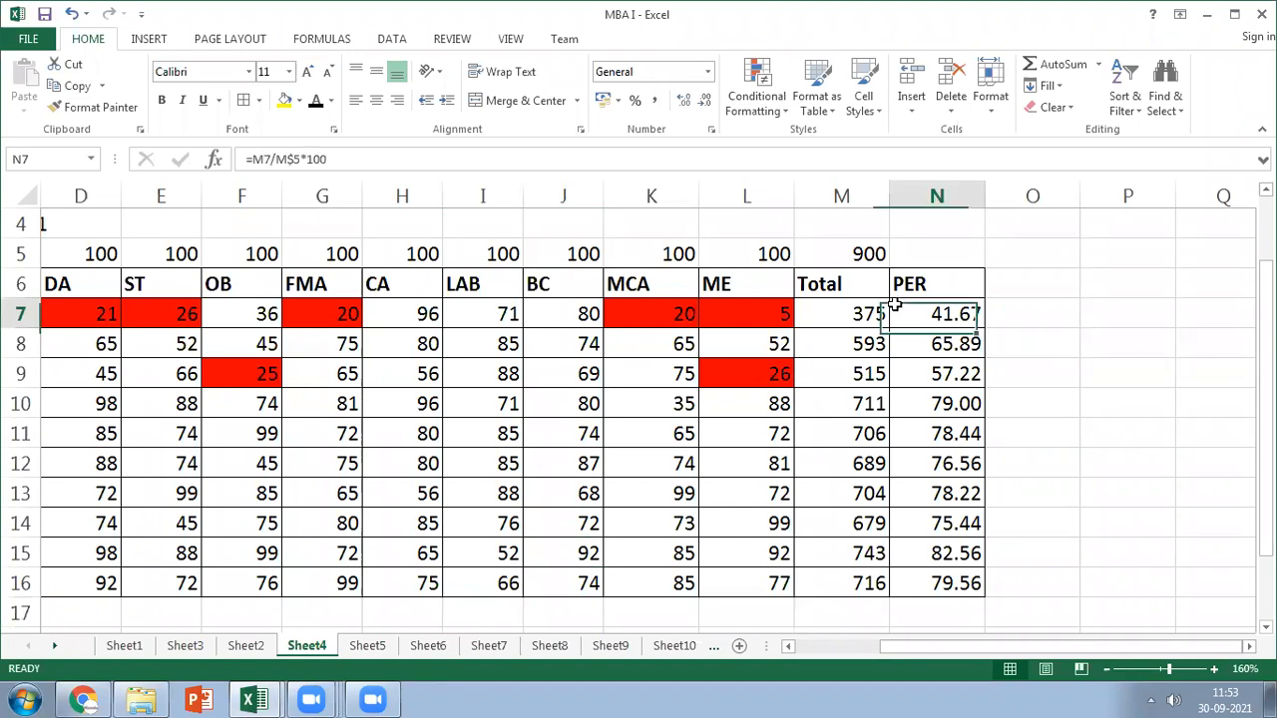
drag(986, 646, 923, 646)
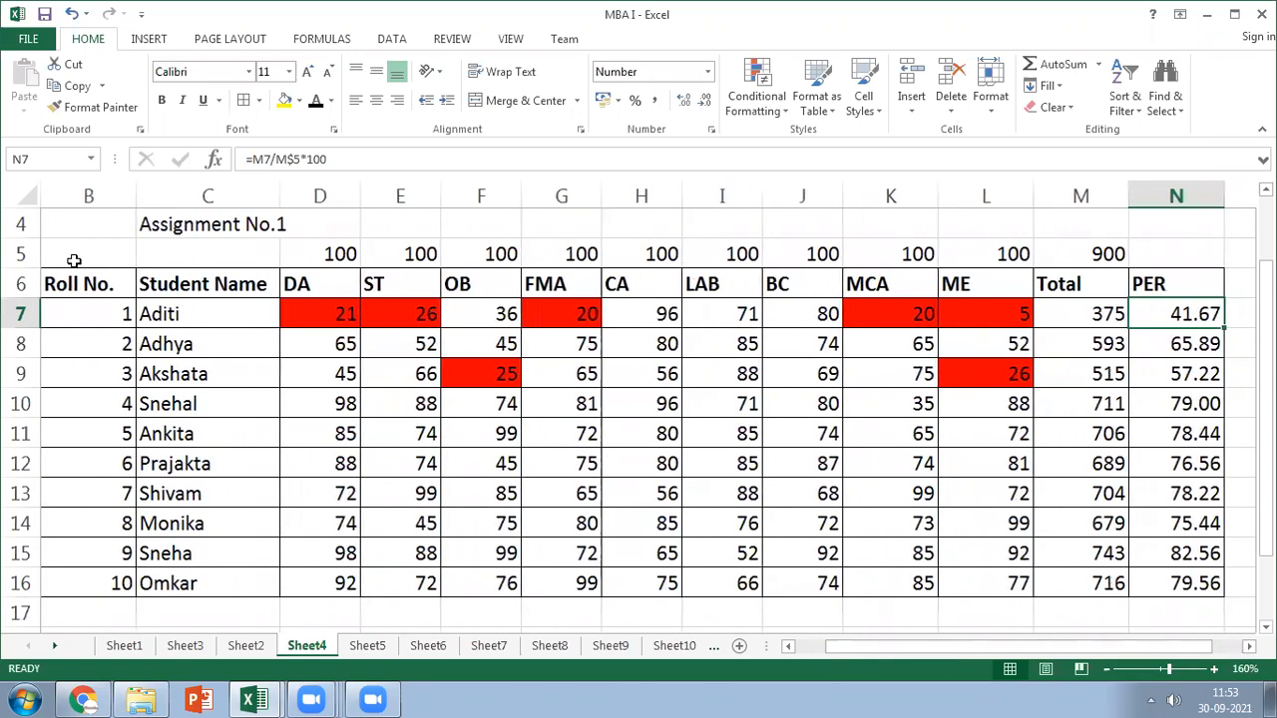
click(159, 311)
shift+click(1139, 588)
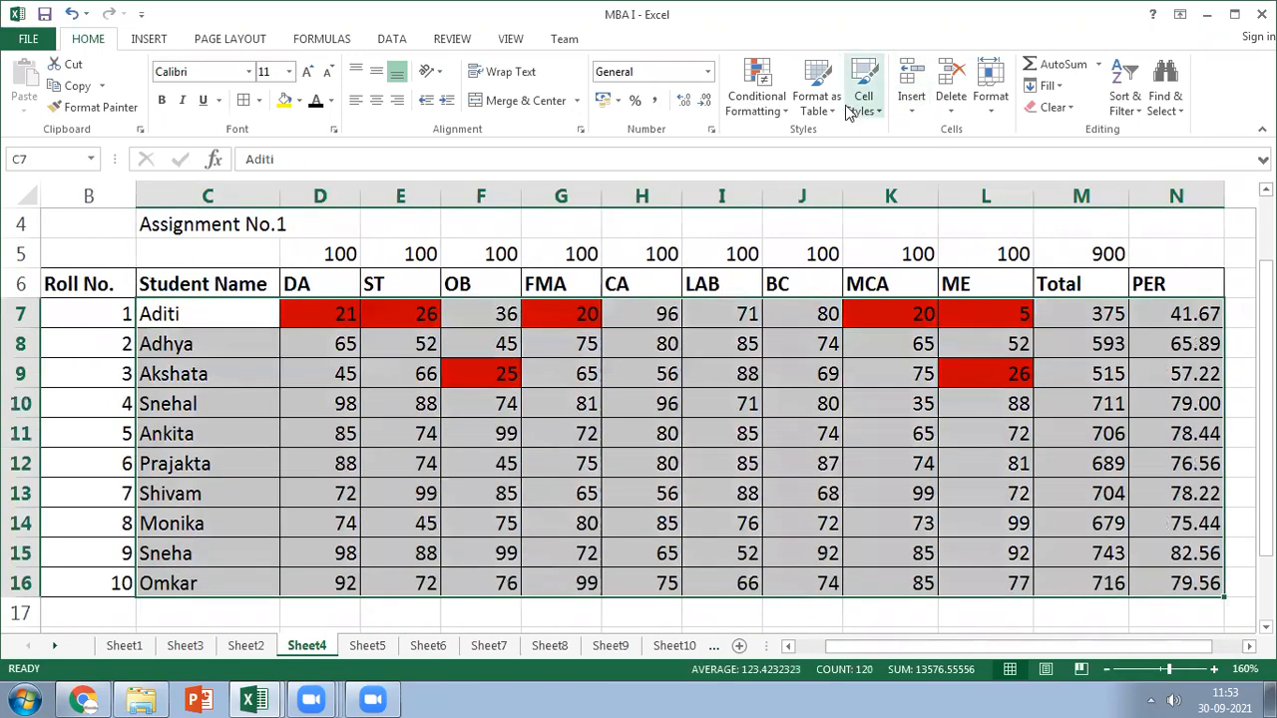
click(758, 110)
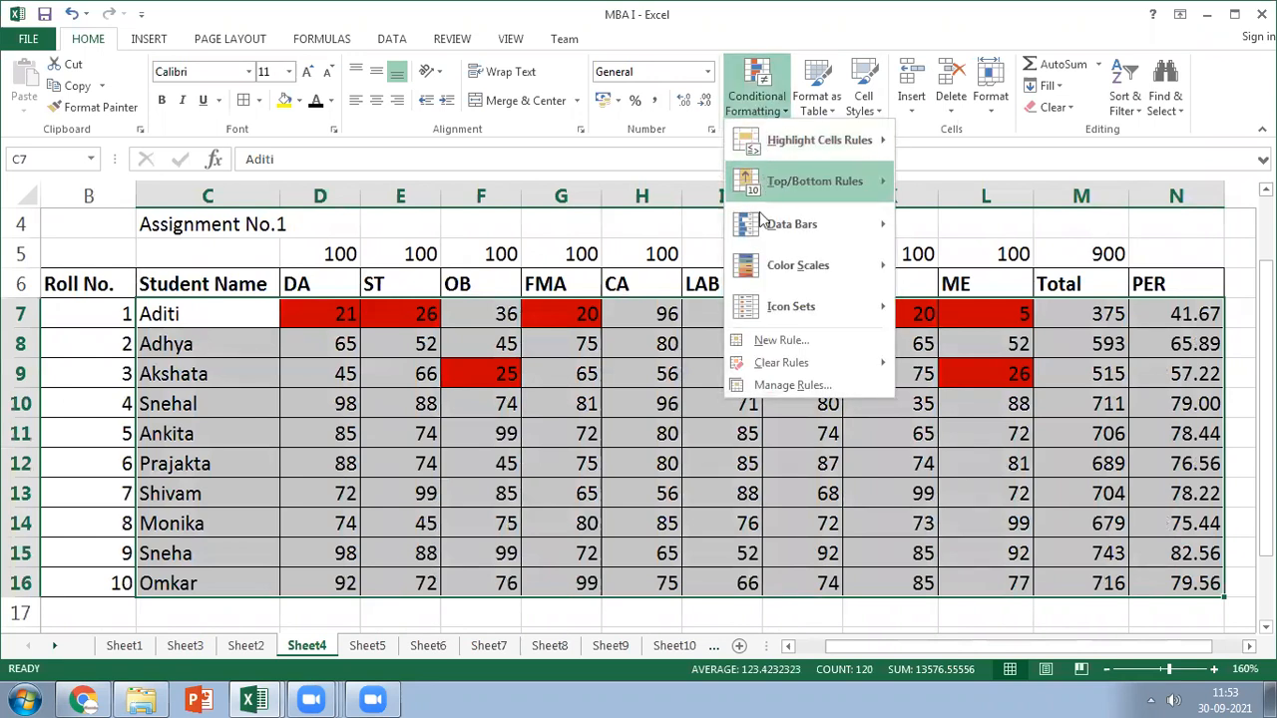
mouse_move(763, 271)
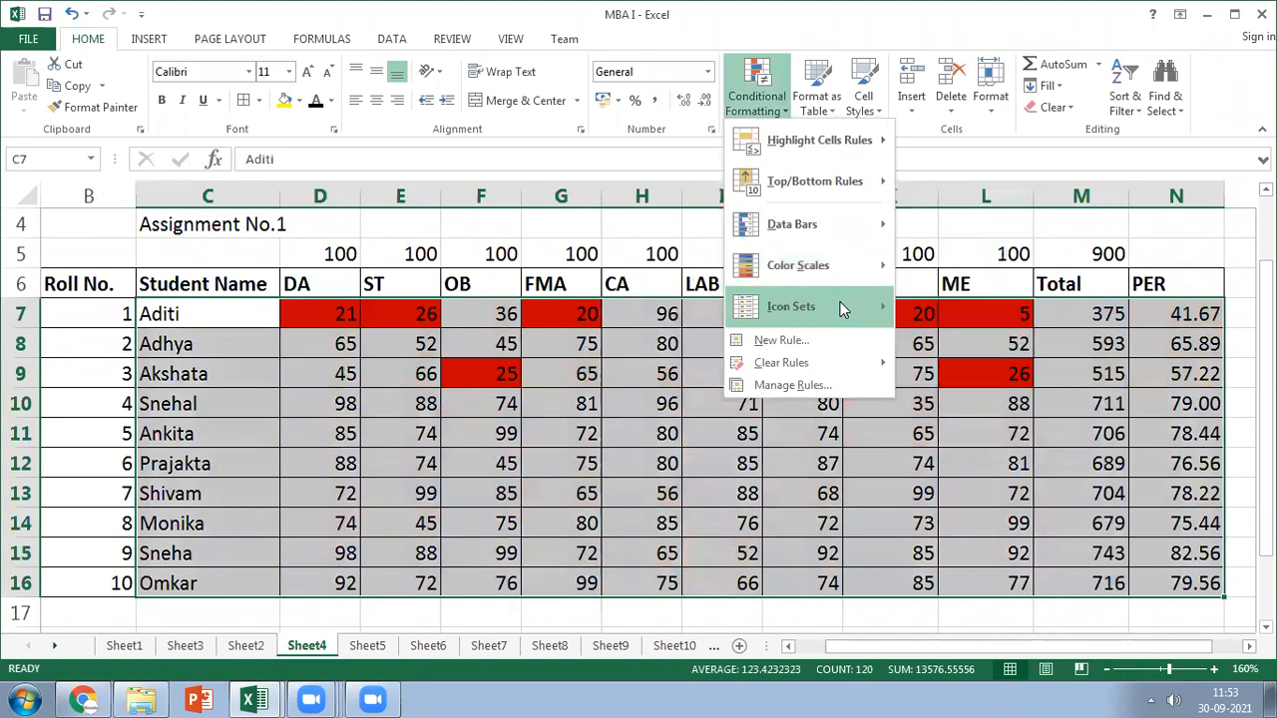
mouse_move(844, 305)
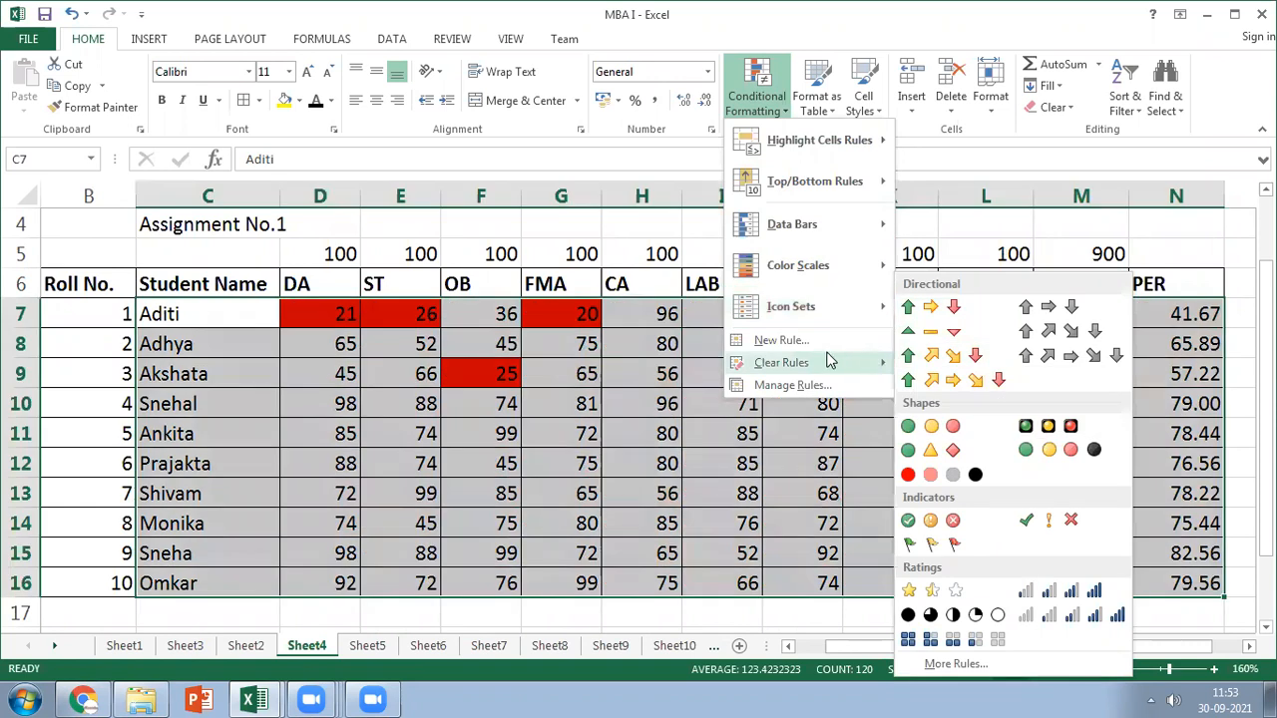
mouse_move(821, 365)
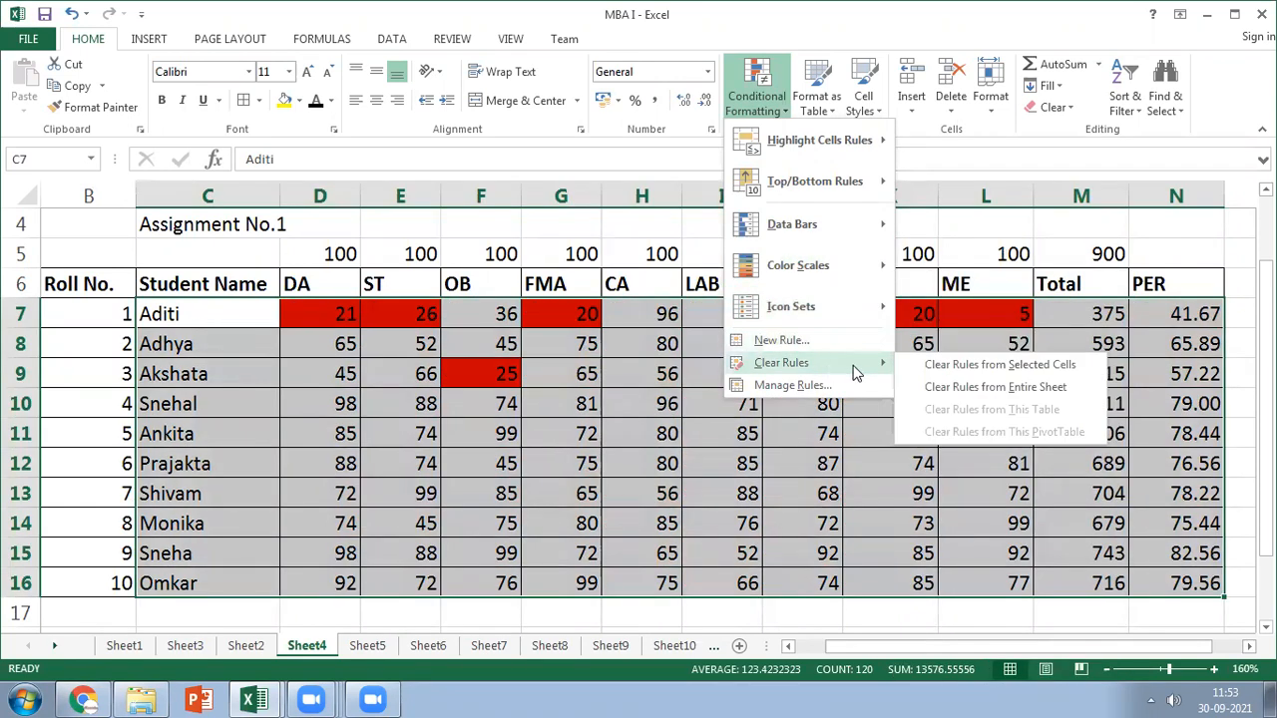
click(938, 389)
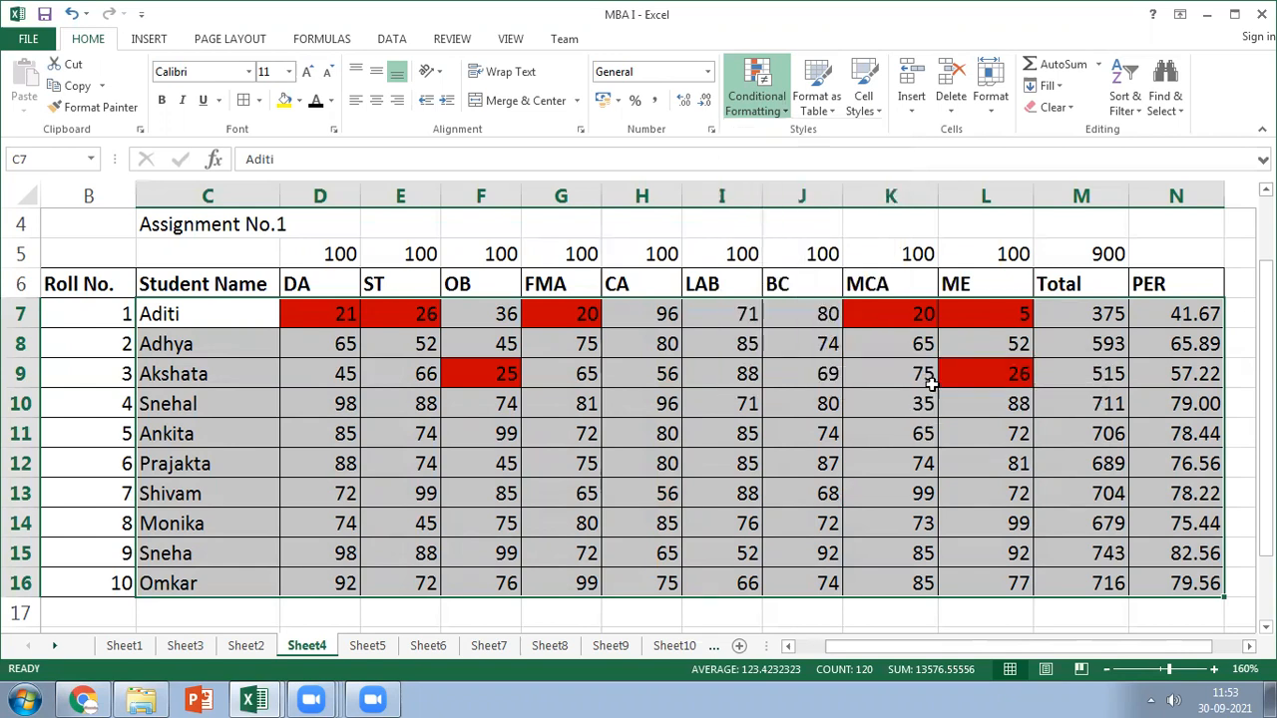
Apply the directional icon set with three coloured arrows to the totals in M7:M16
click(1067, 311)
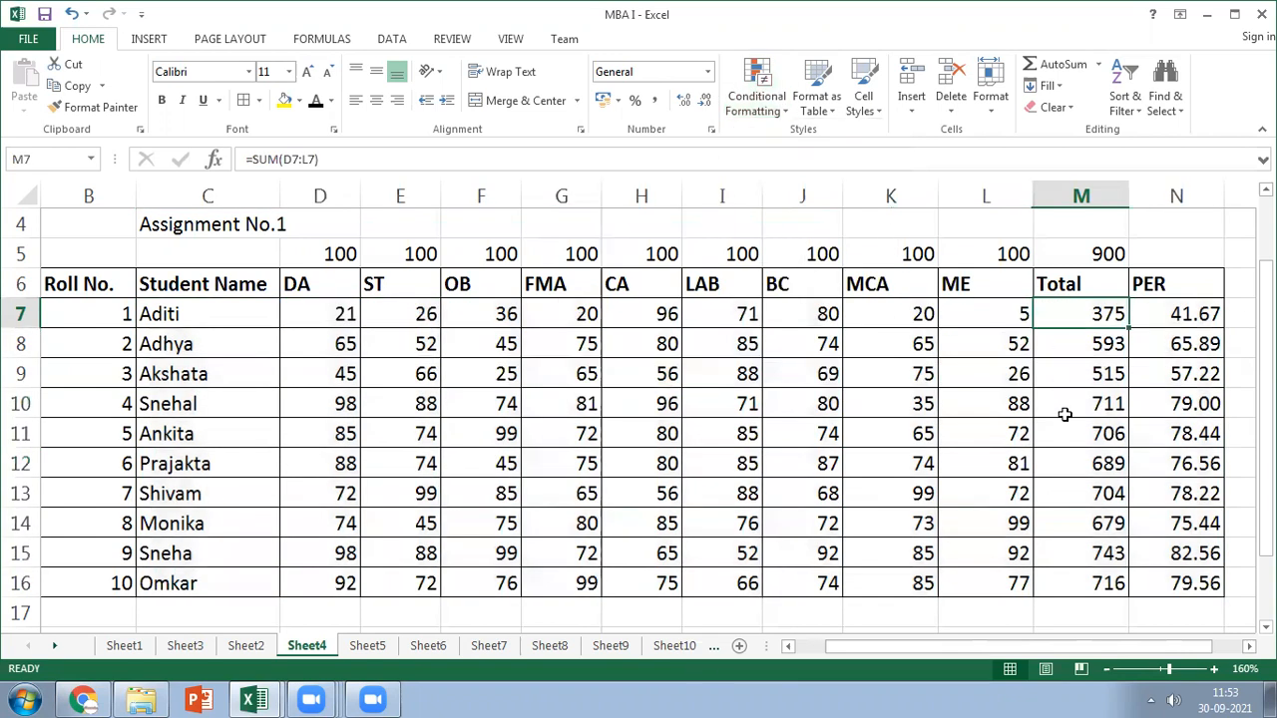
shift+click(1097, 580)
click(776, 117)
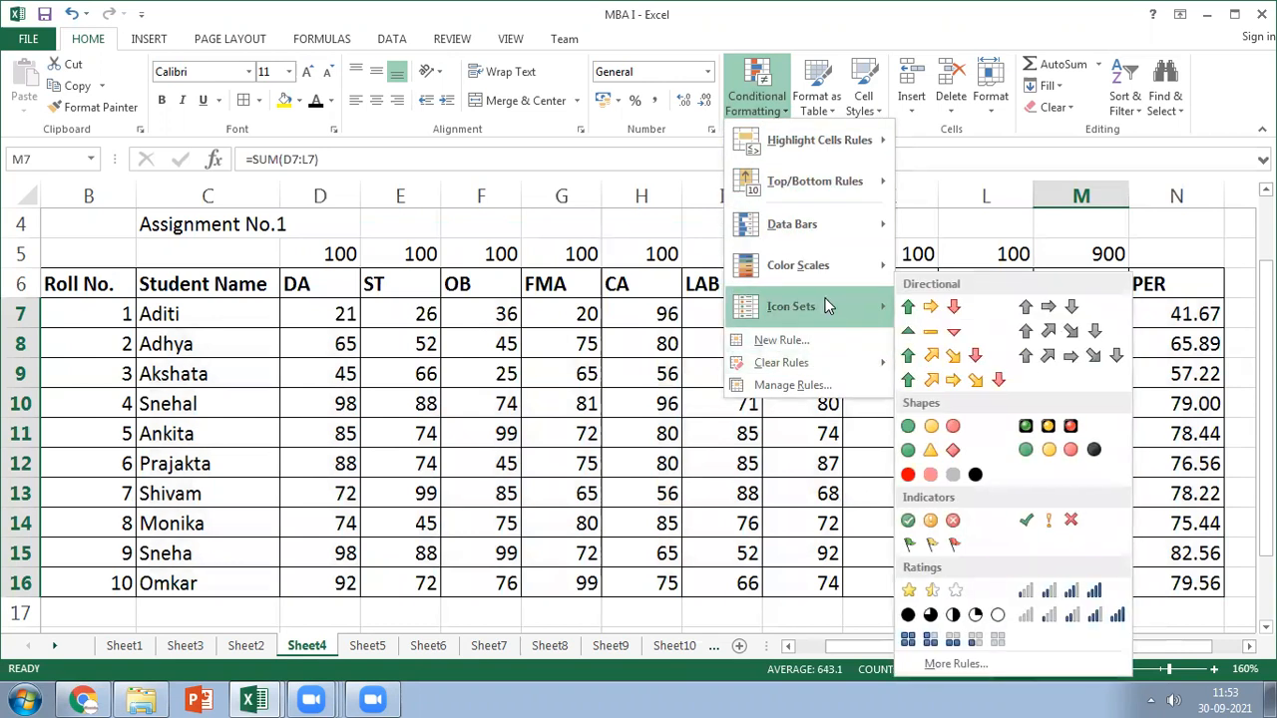
click(942, 310)
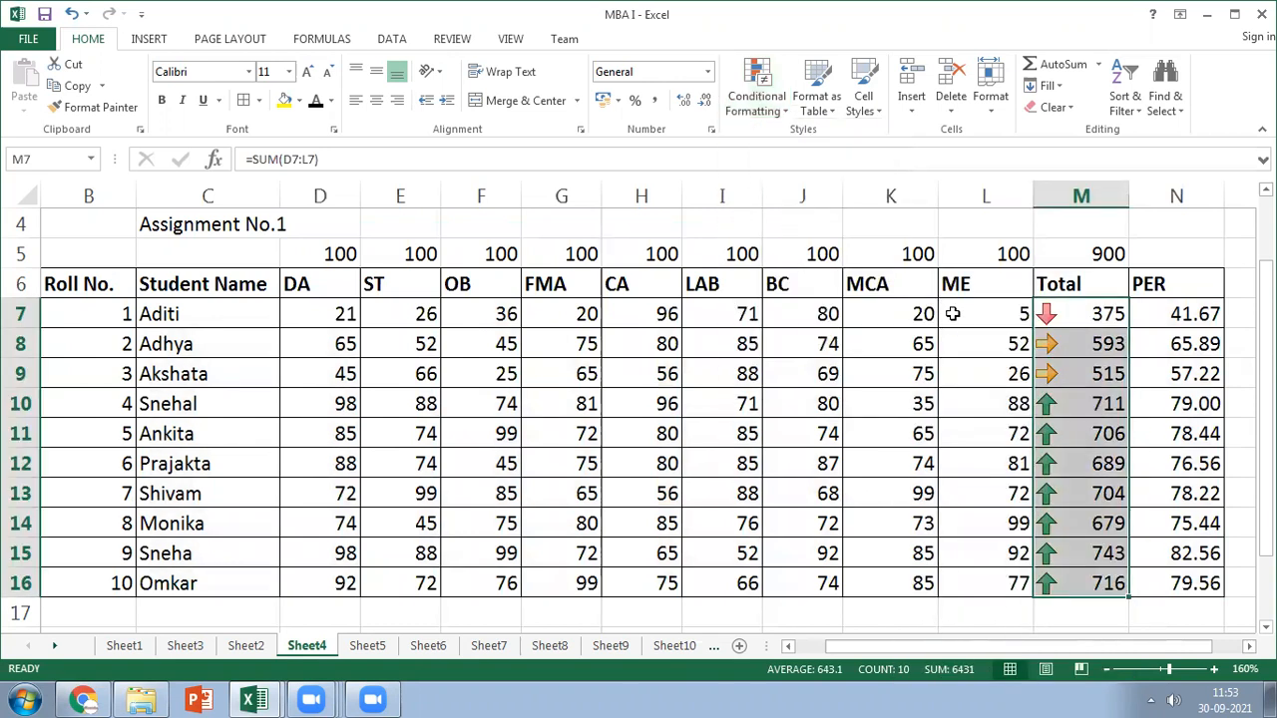
click(818, 618)
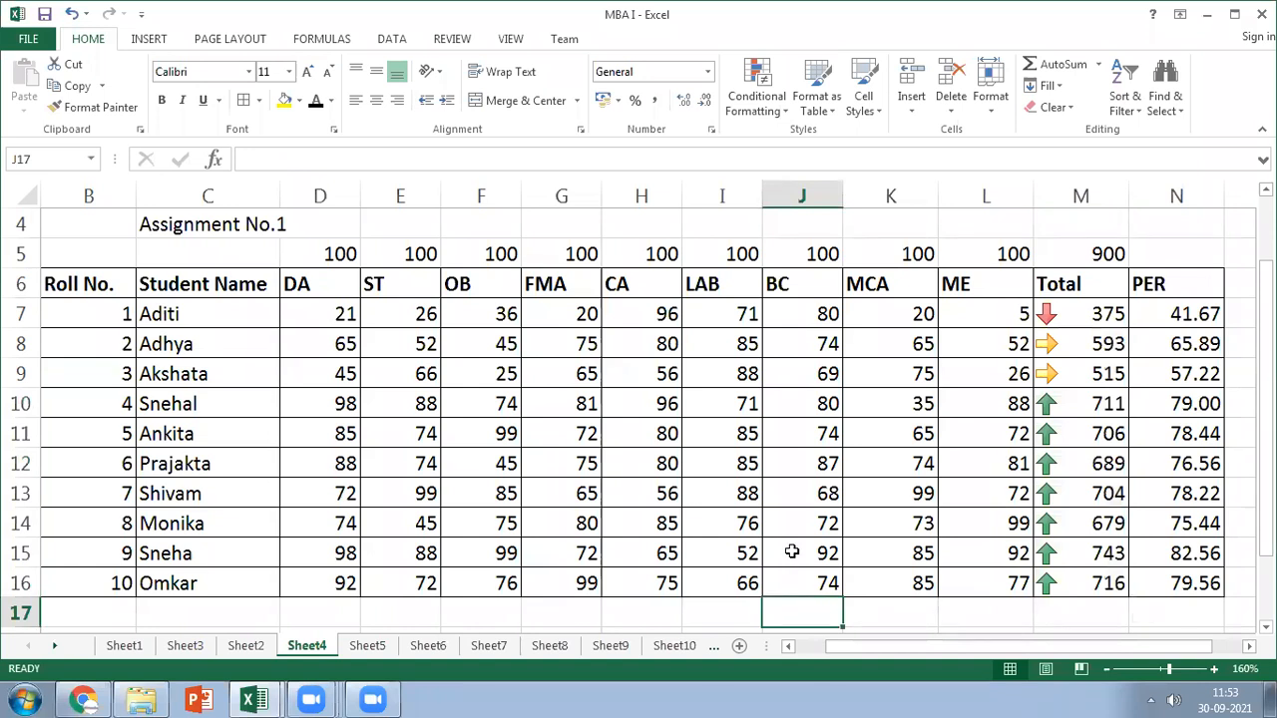
Select rows 8 through 12 as one block, and after that only the non-adjacent rows 8 and 12
click(286, 295)
click(311, 349)
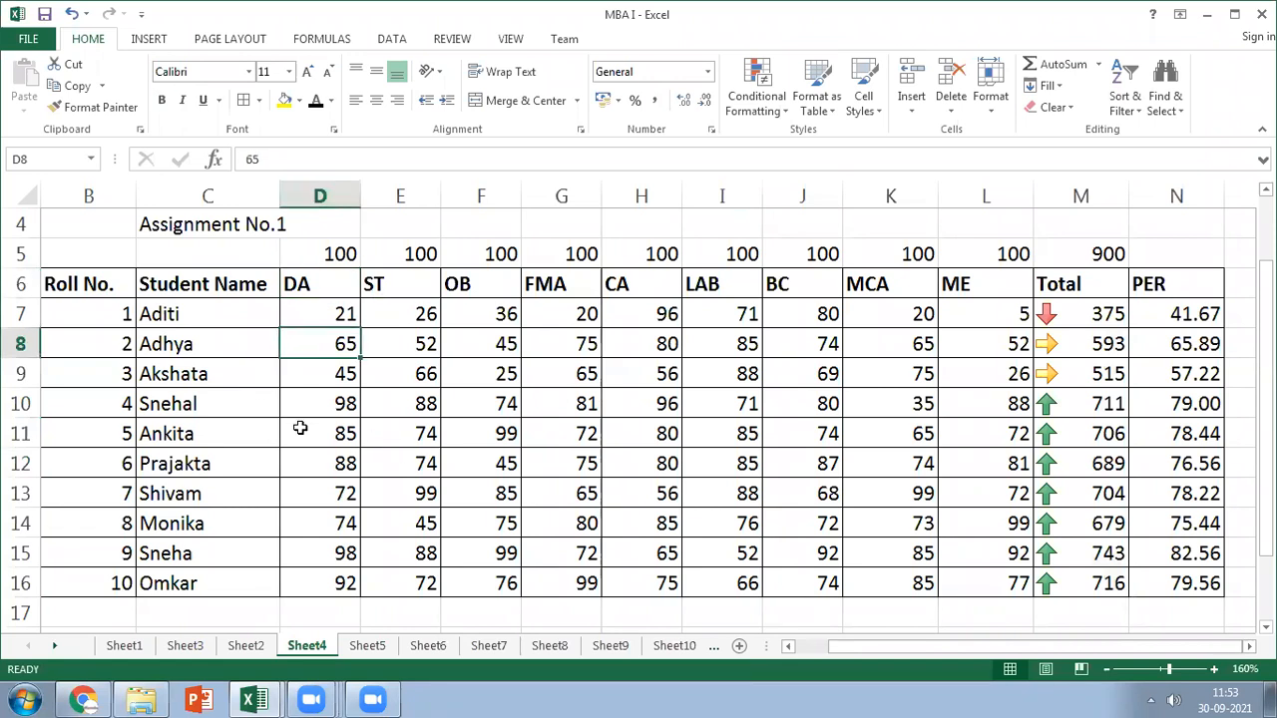
click(20, 344)
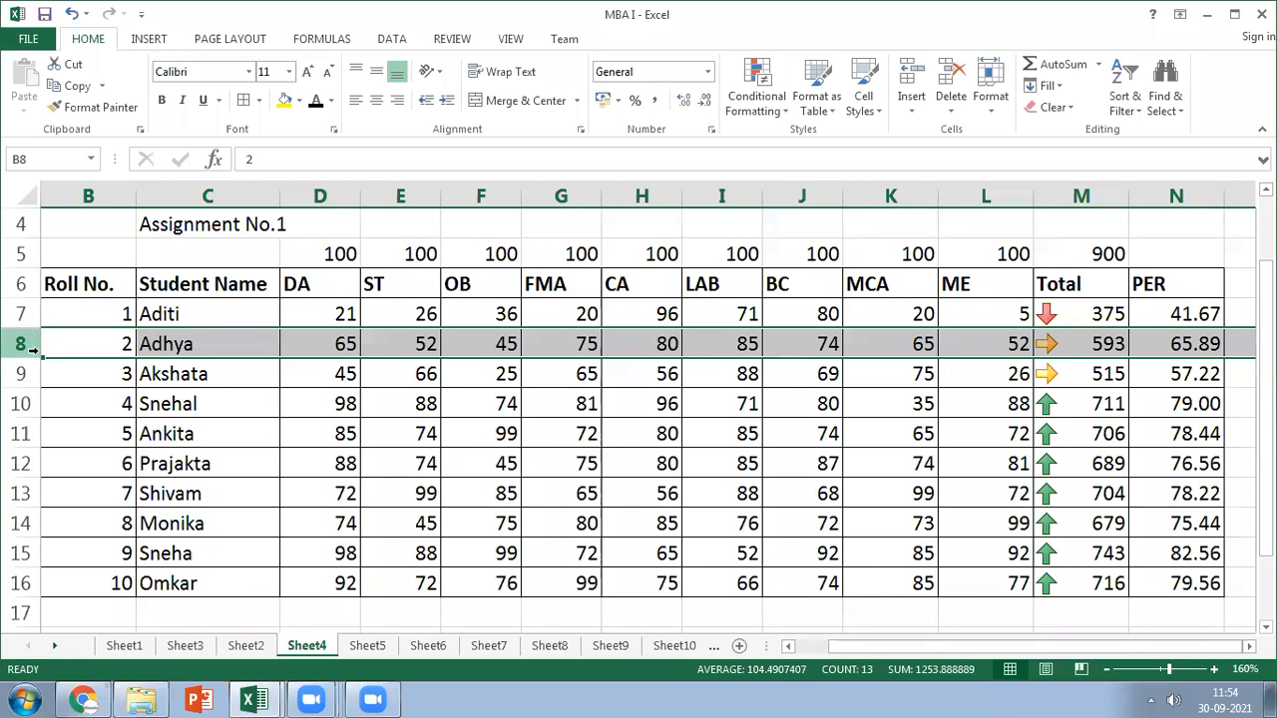
shift+click(22, 463)
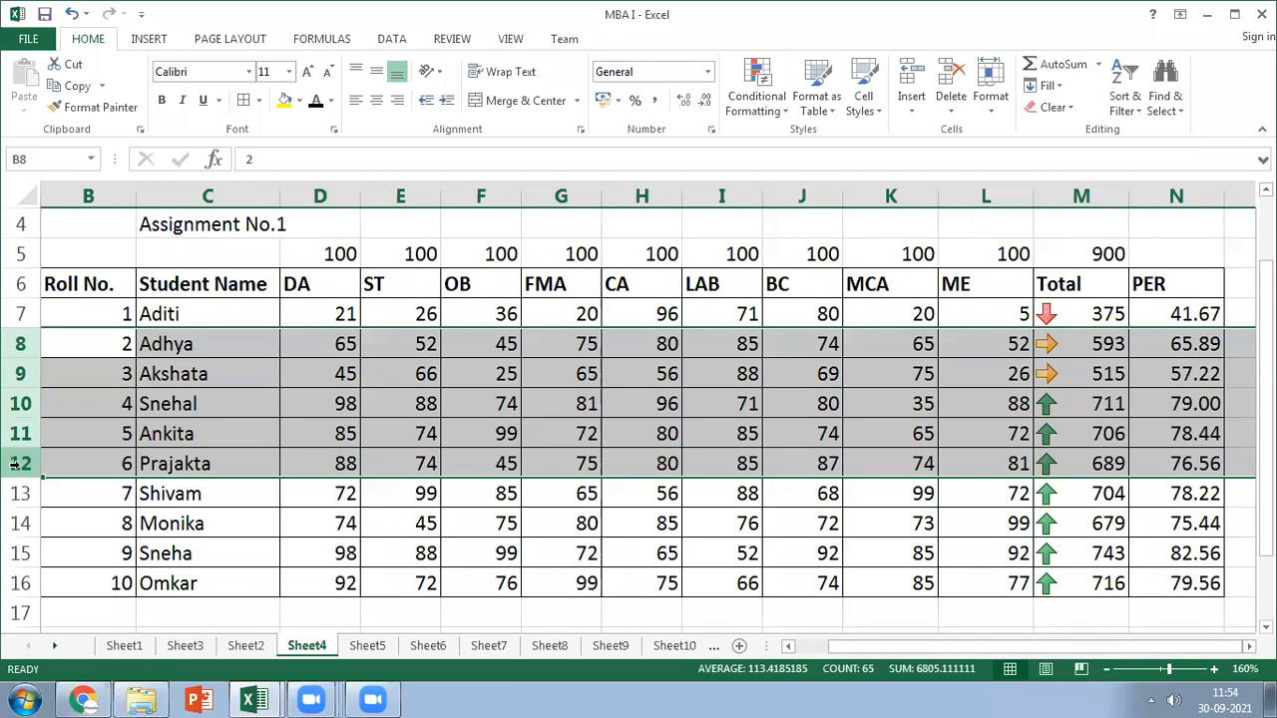
click(18, 343)
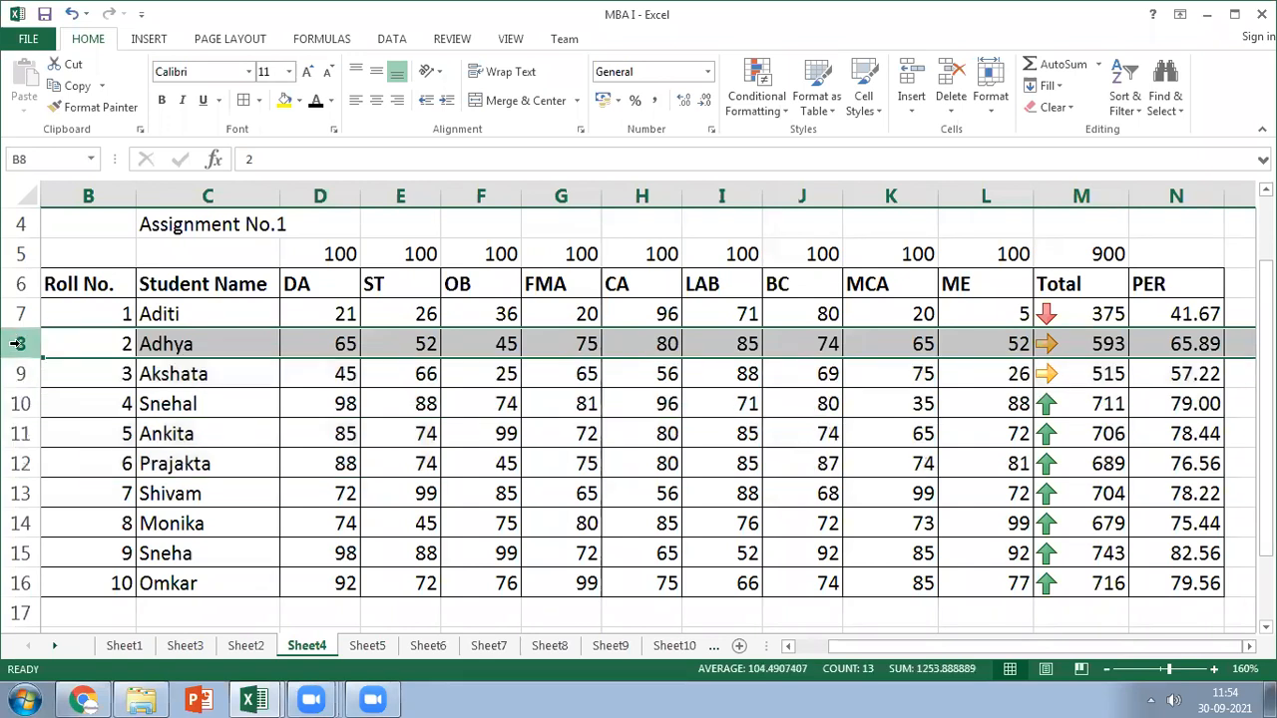
ctrl+click(18, 465)
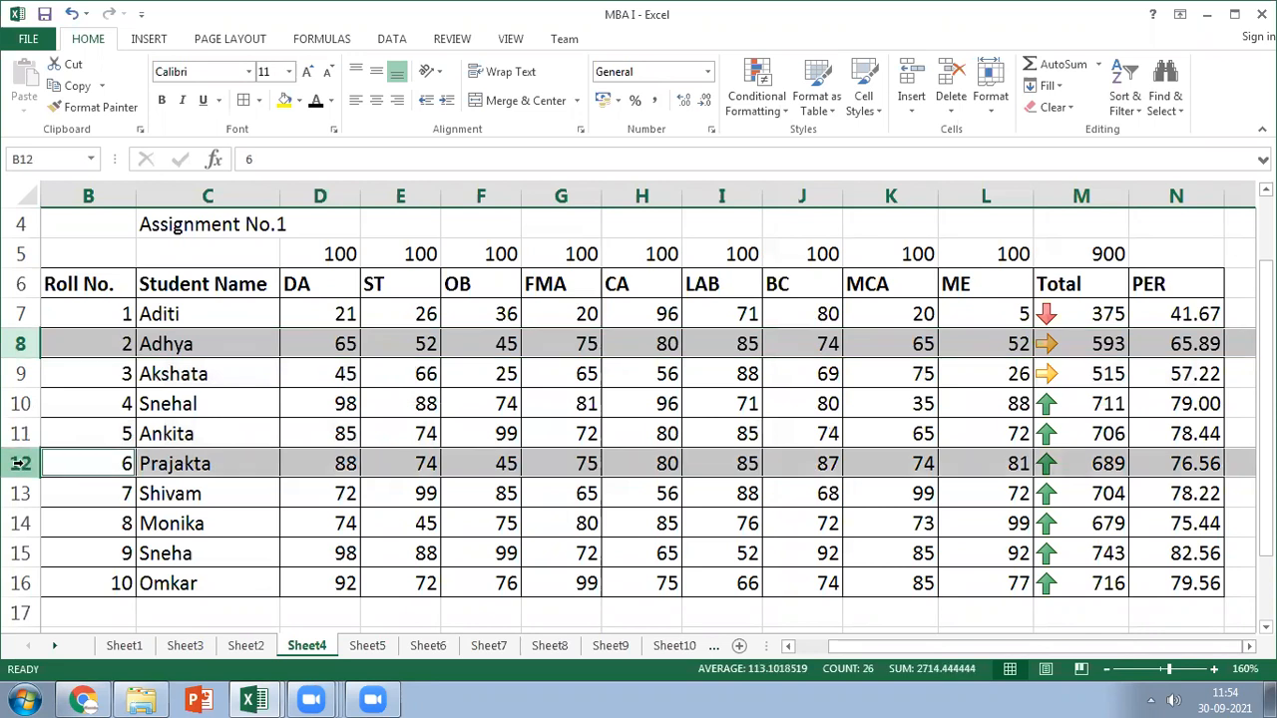
Reselect the entire continuous block of rows from 8 to 12
click(18, 463)
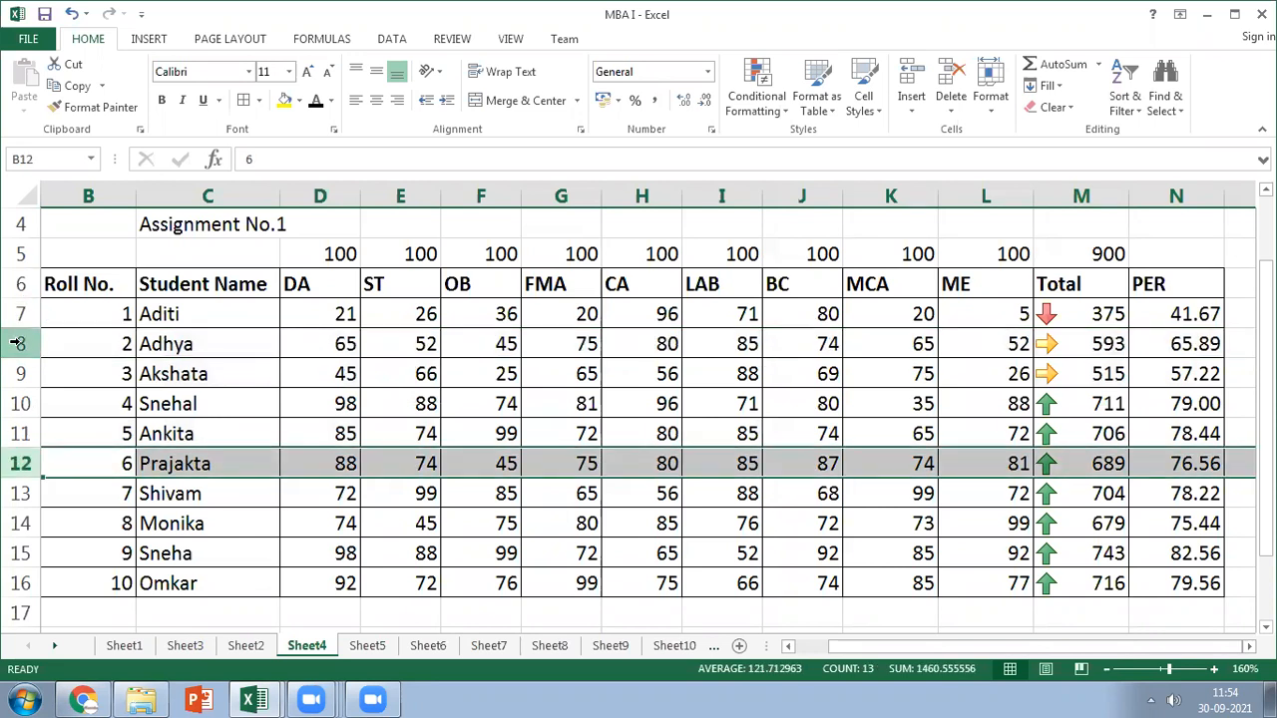
click(18, 343)
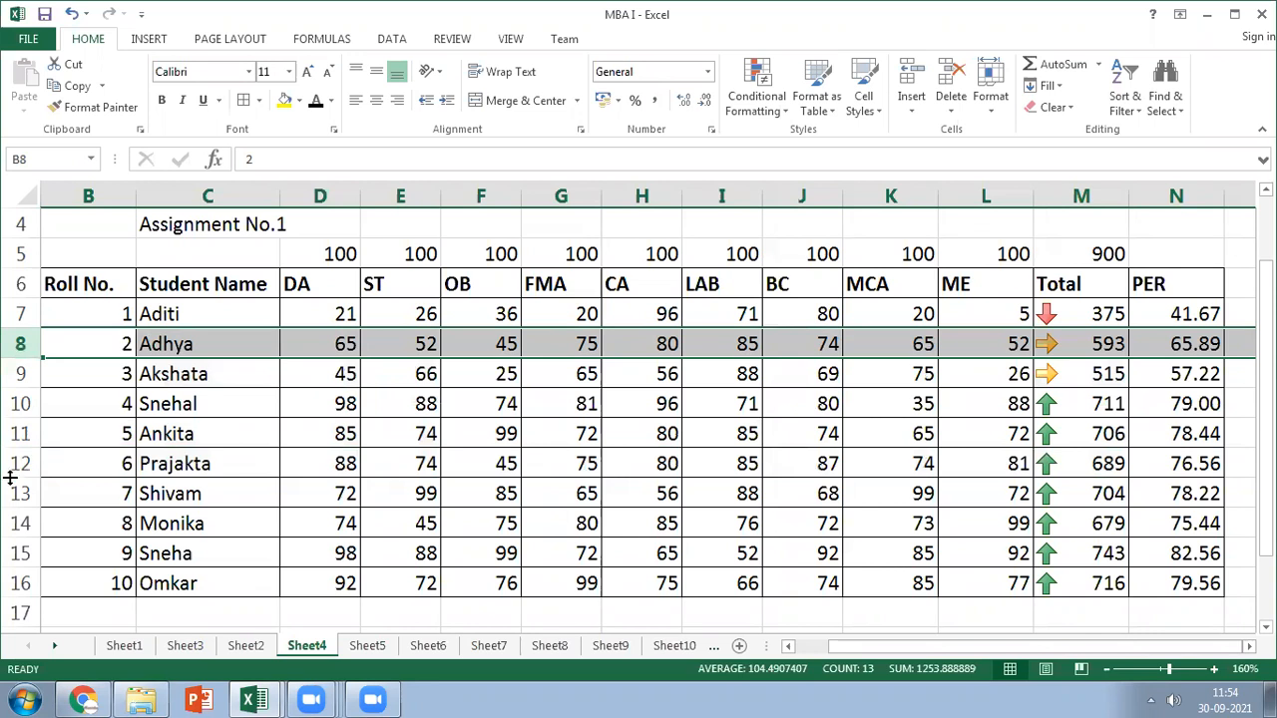
drag(14, 433, 14, 459)
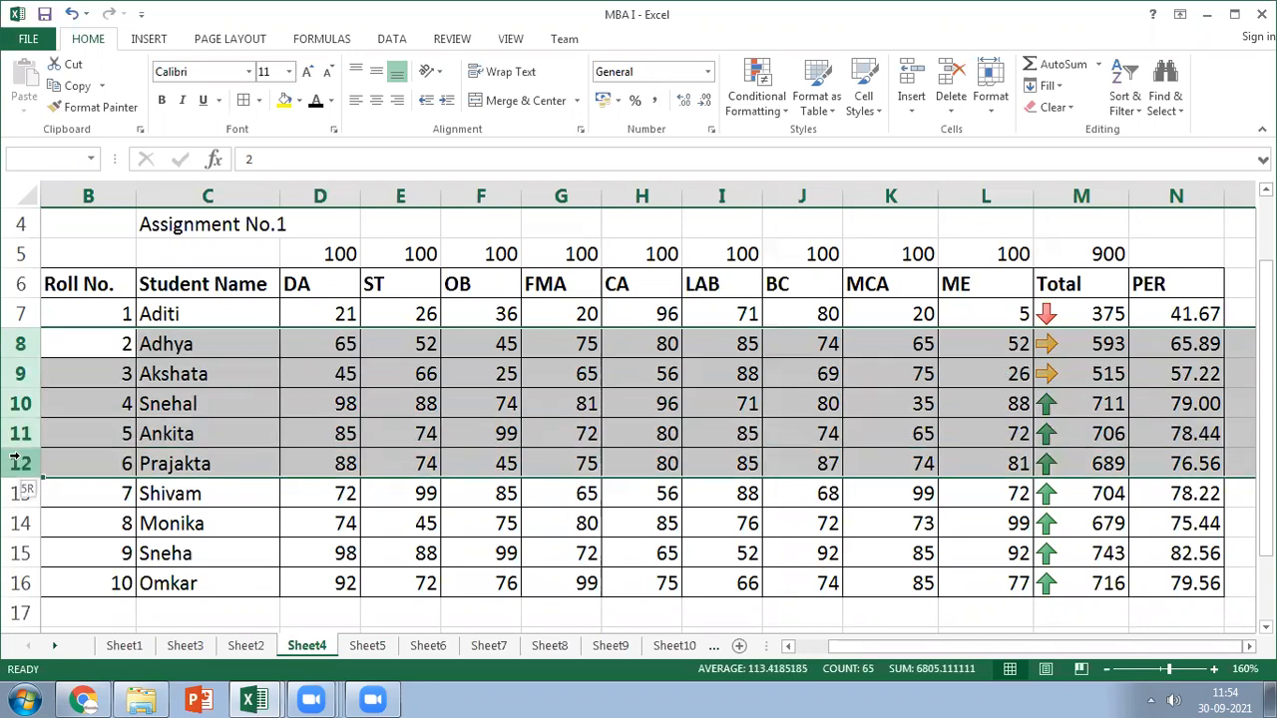
Insert five blank rows above row 8 using the selected rows 8 to 12, and undo the insertion
right_click(14, 462)
click(79, 314)
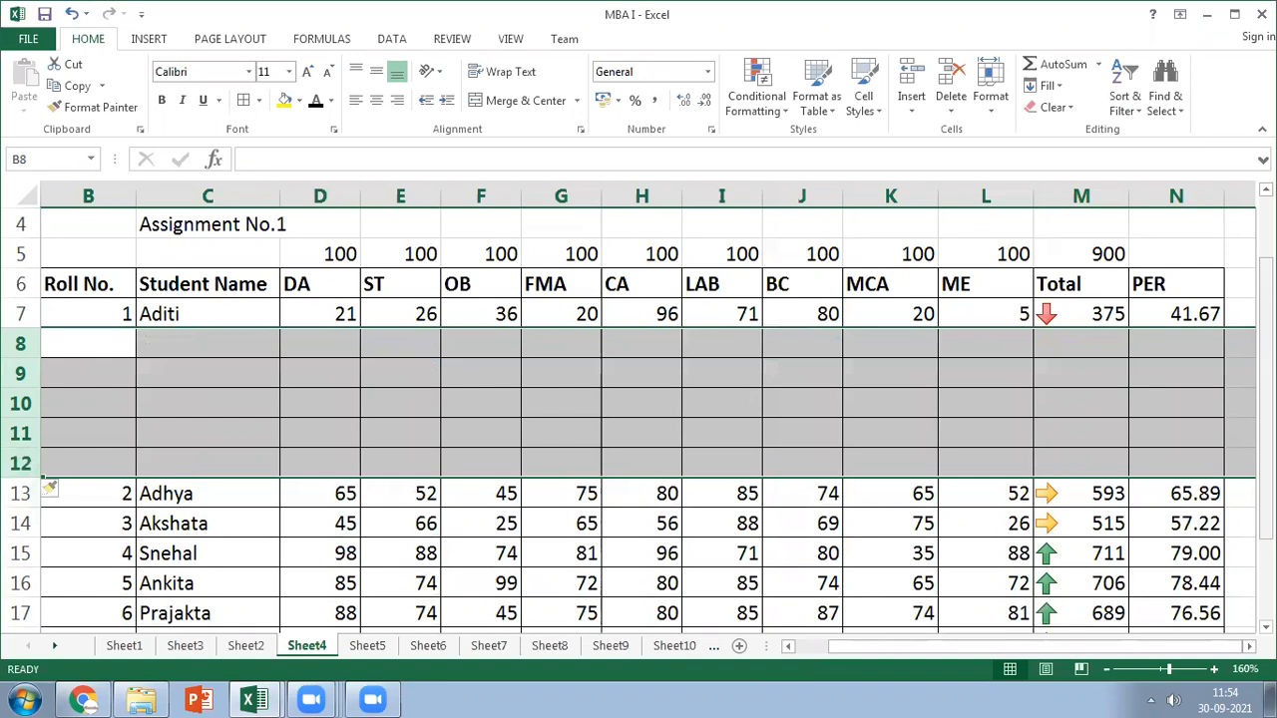
key(ctrl+z)
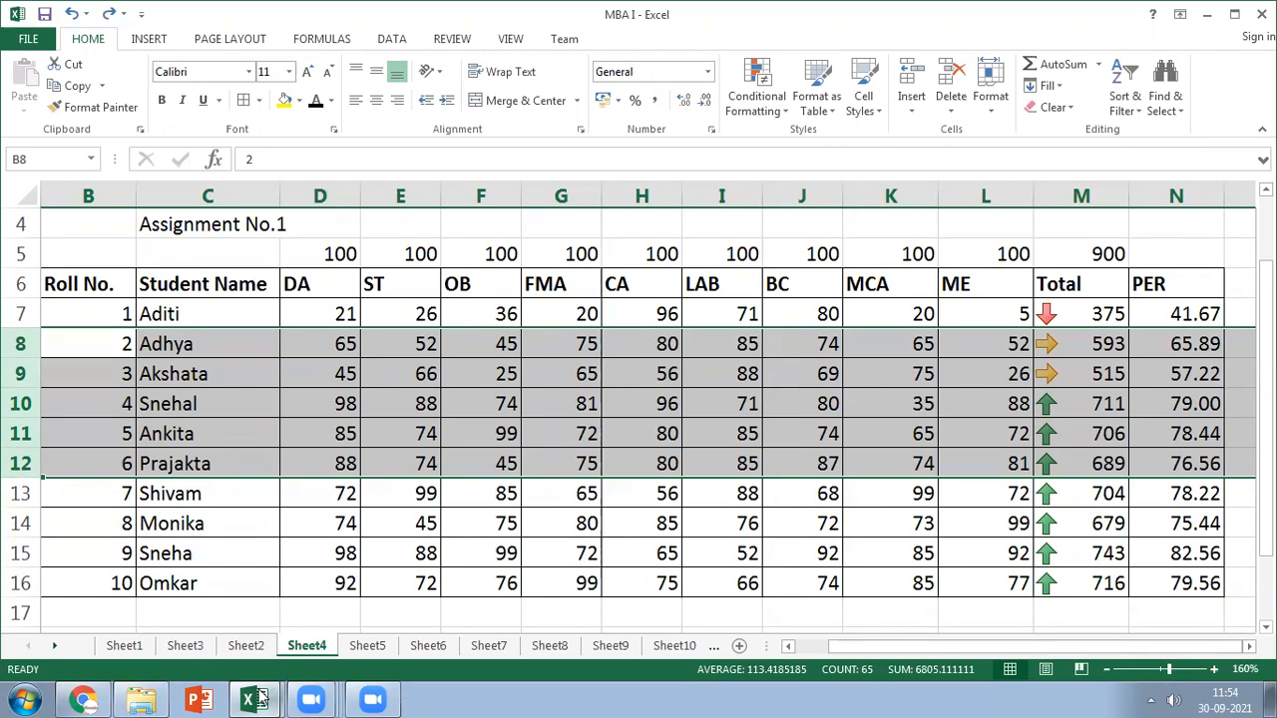
mouse_move(258, 698)
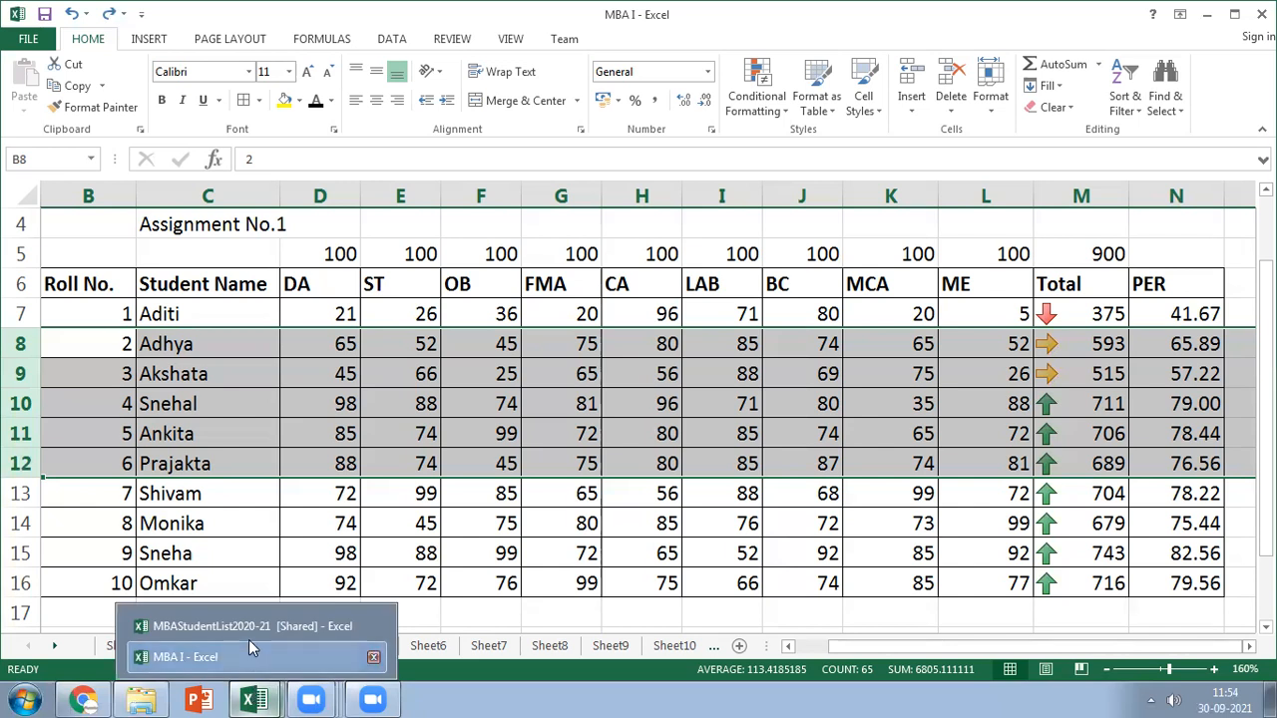
click(140, 698)
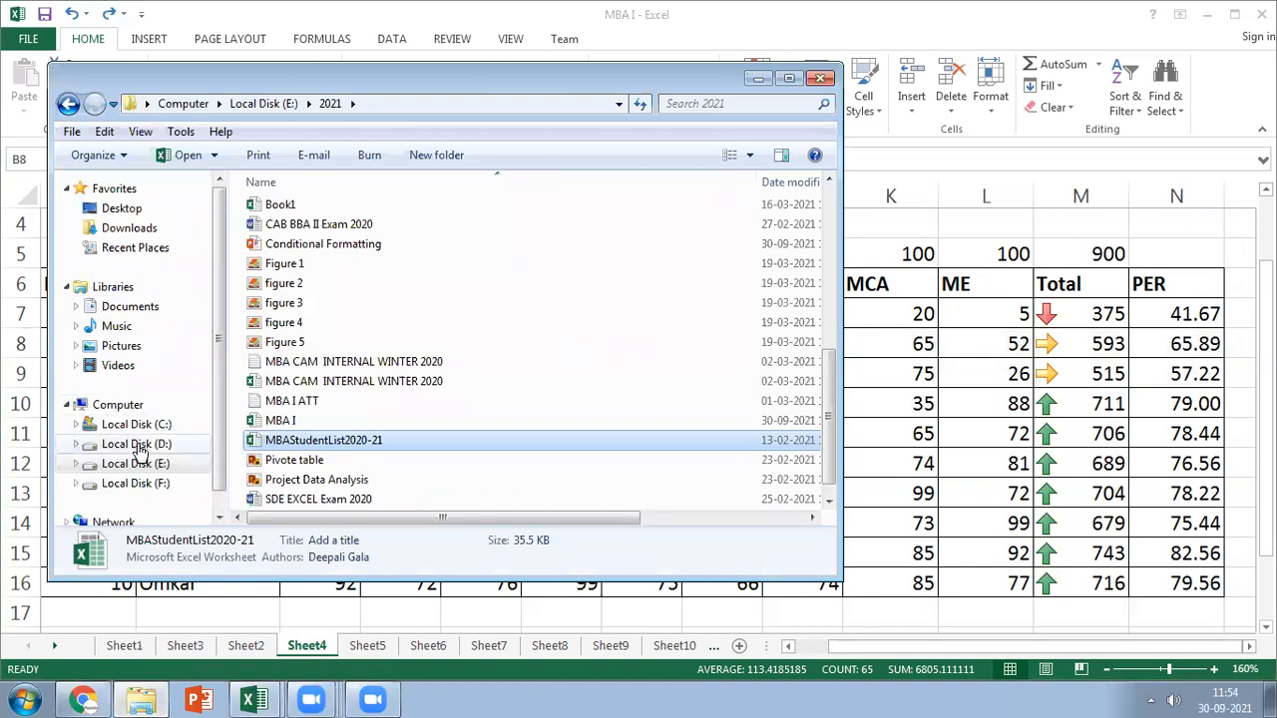
click(257, 700)
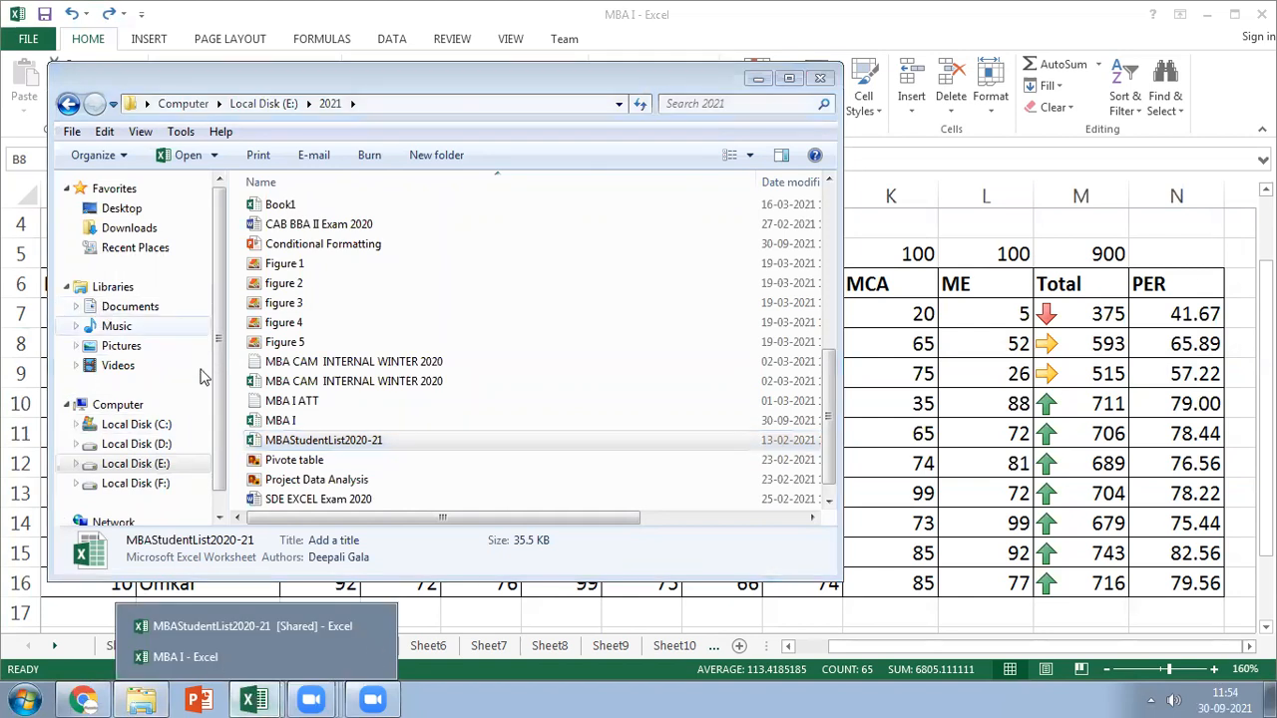
click(820, 78)
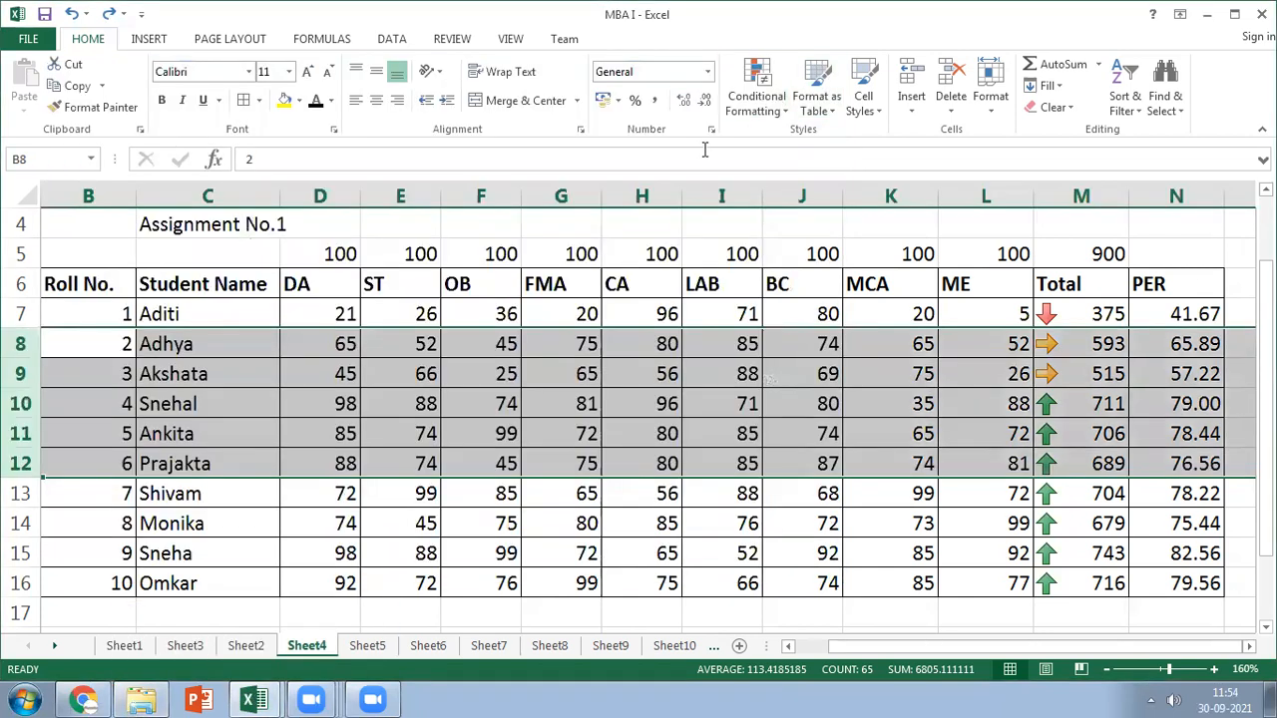
Open the recent workbook MBA Sem I_Data Analysis using Advanced Excel_Teaching Plan 2021, review its unit contents, and close it
click(28, 42)
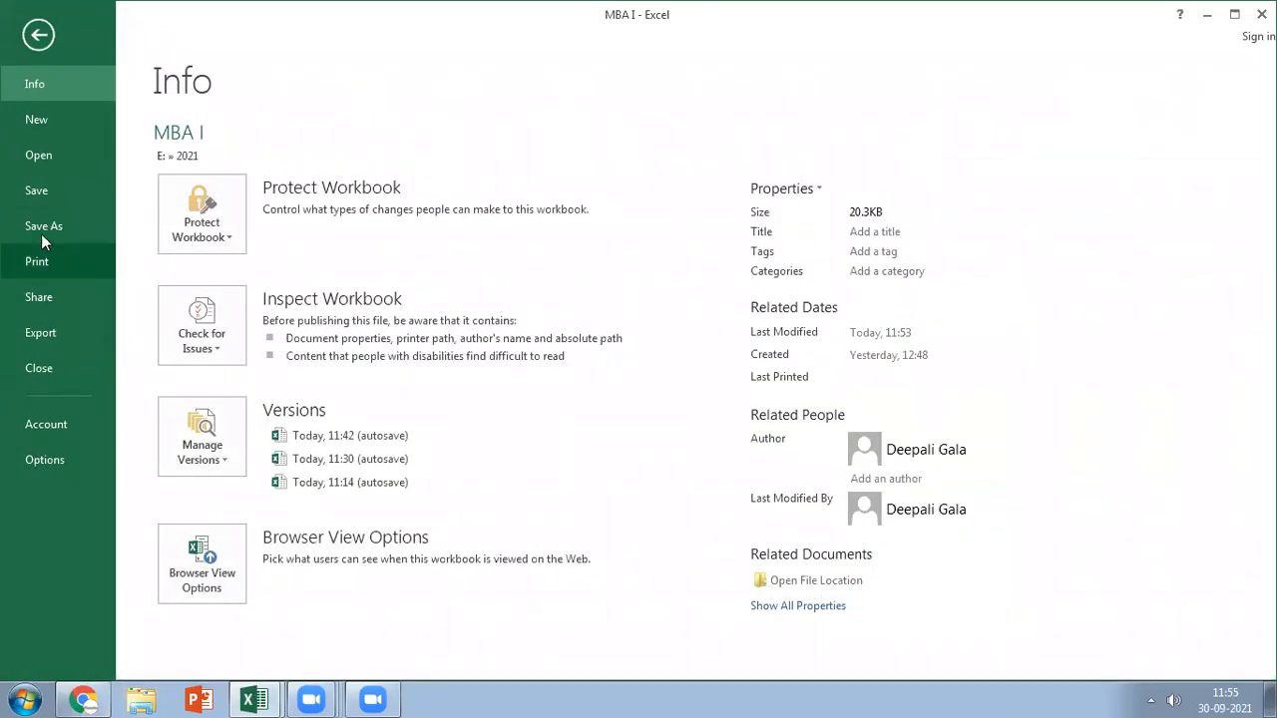
click(51, 157)
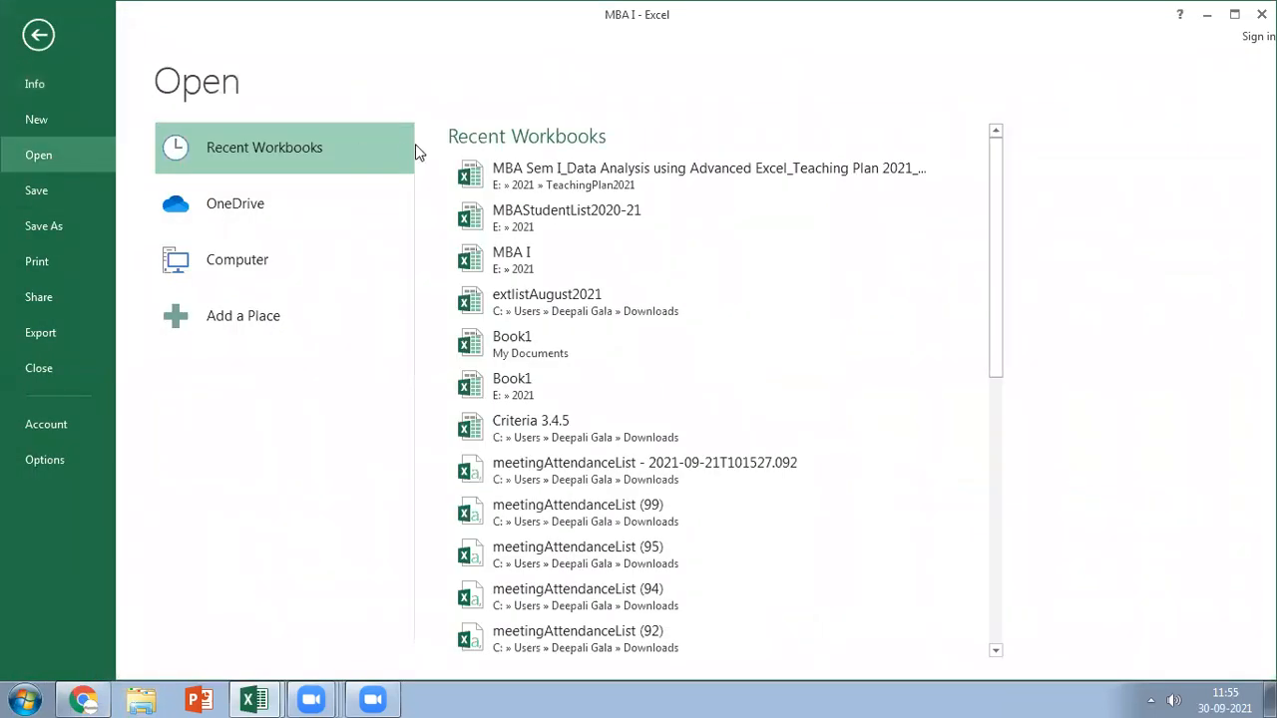
click(570, 188)
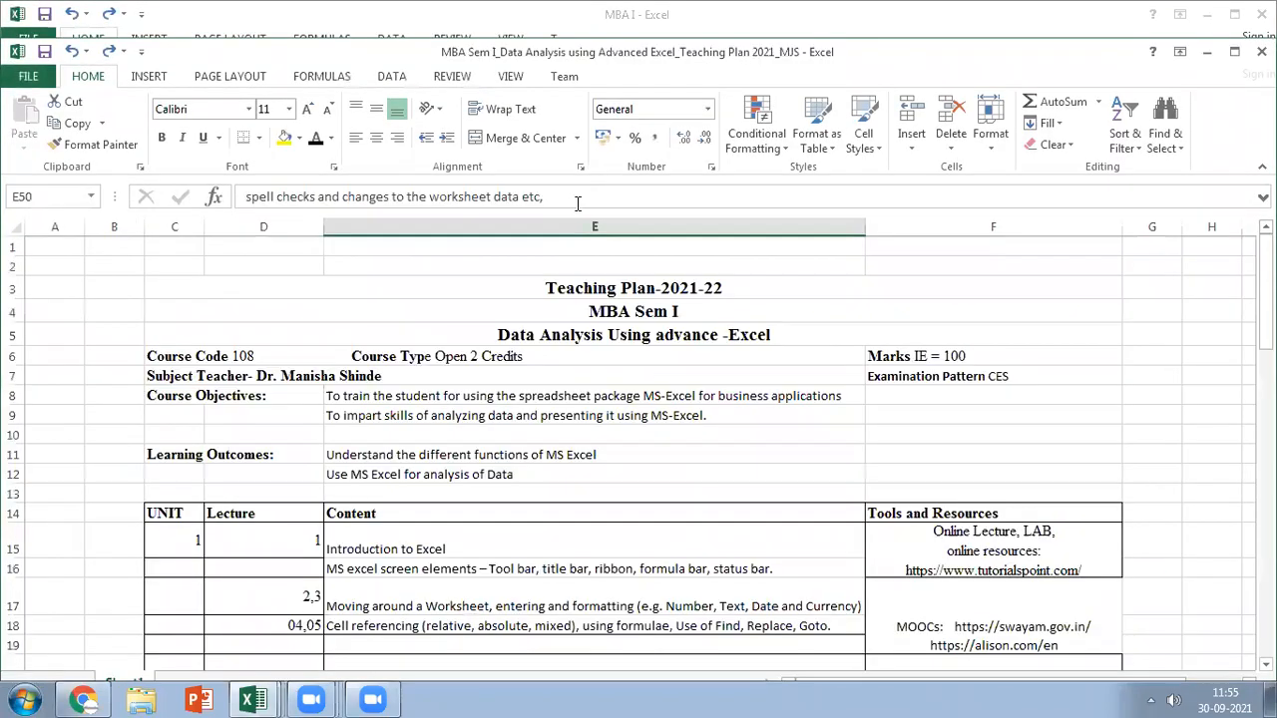
click(485, 538)
scroll(485, 542, down, 4)
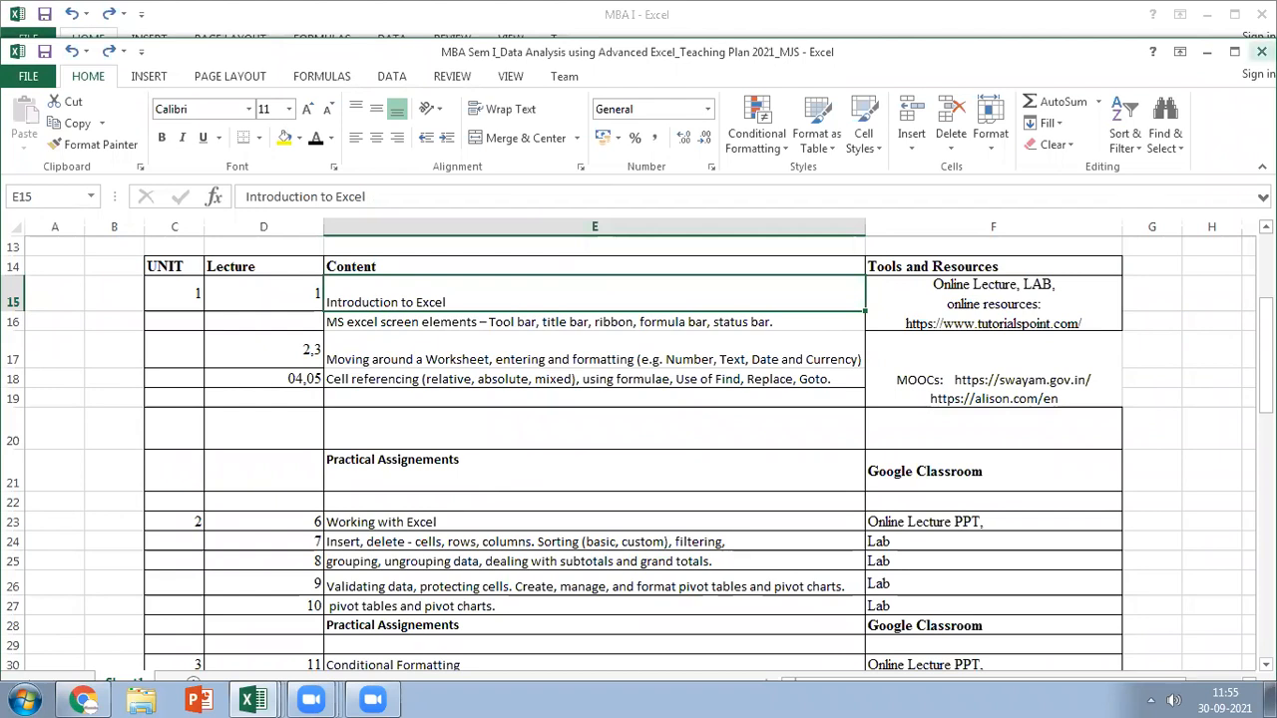
click(1261, 51)
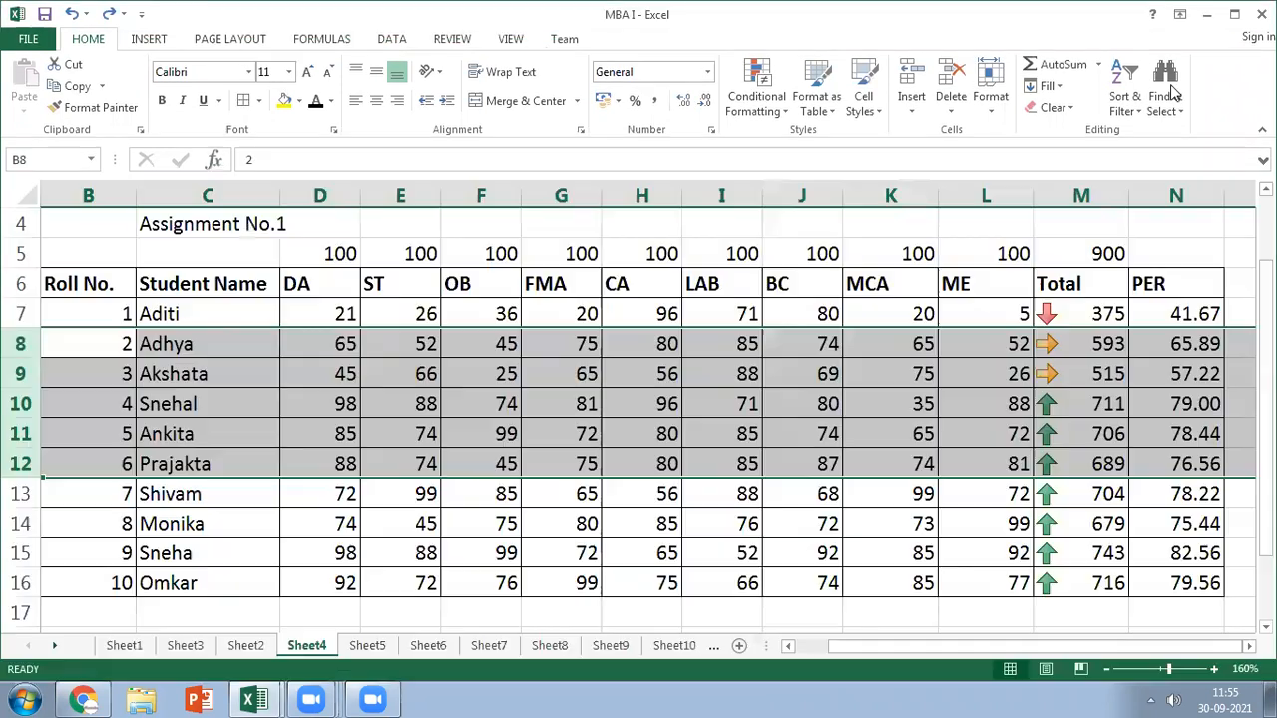
Select the student names in C7:C16
click(334, 386)
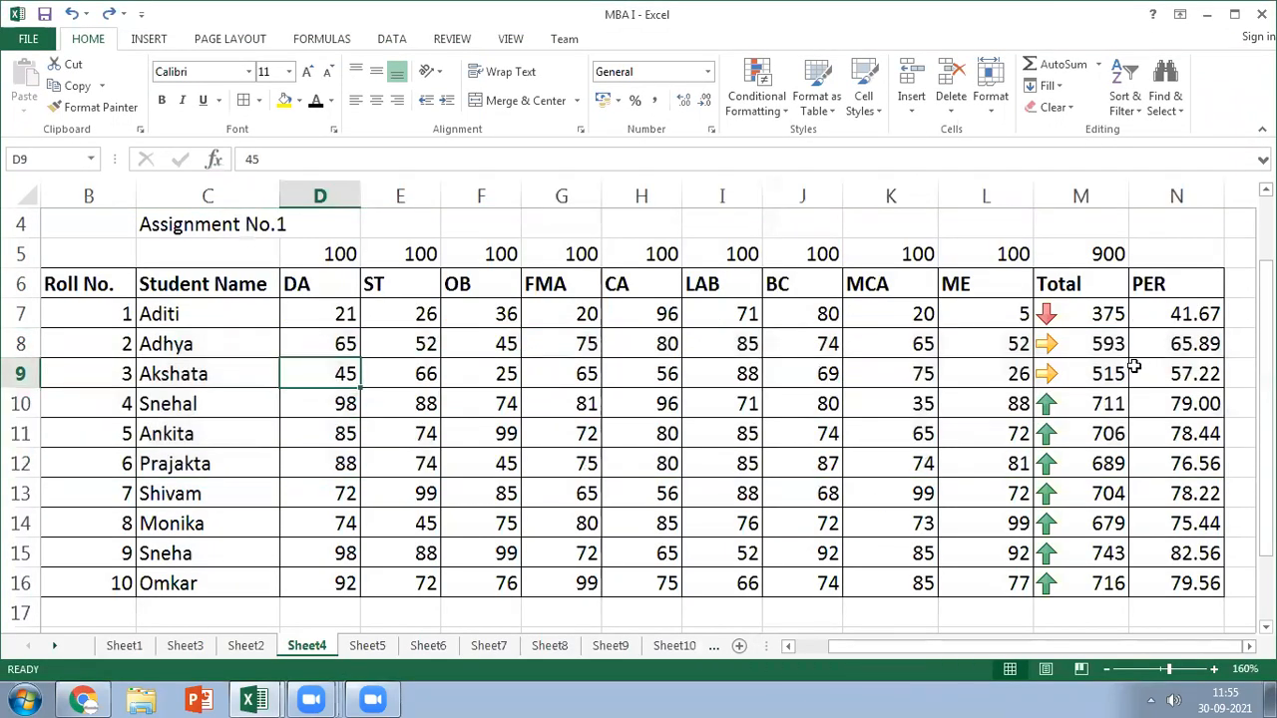
click(122, 312)
click(151, 319)
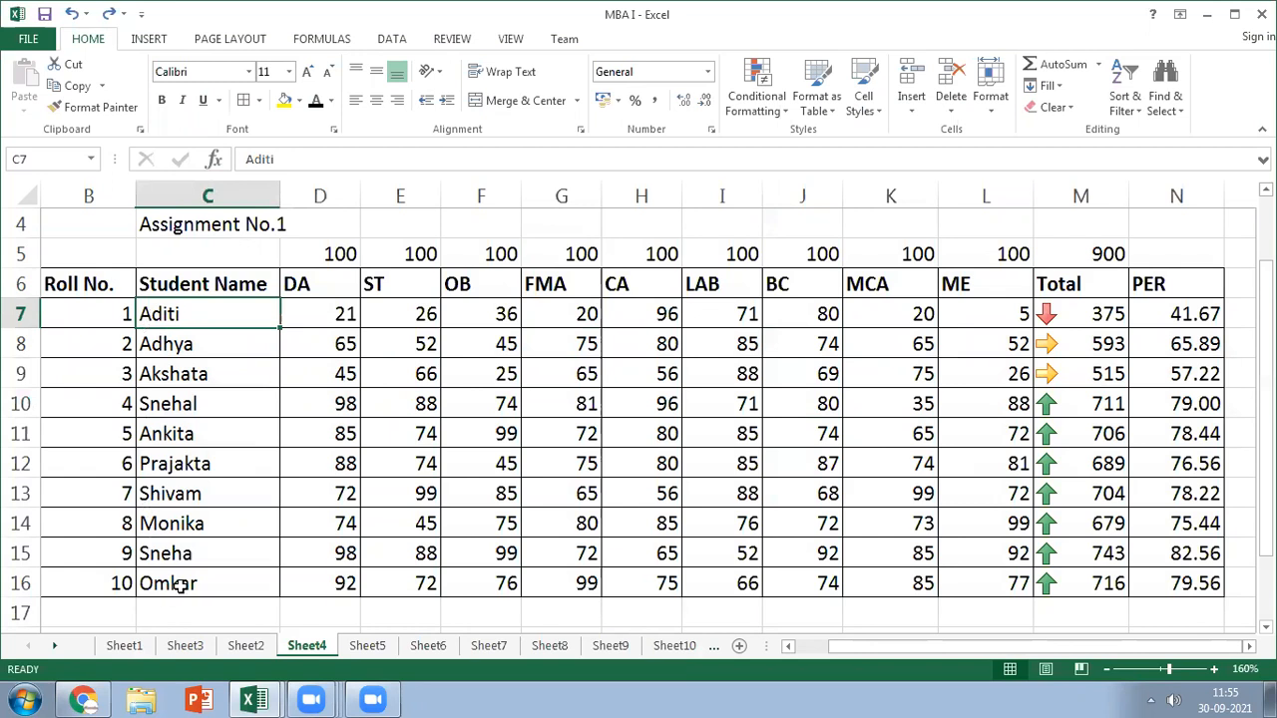
shift+click(180, 586)
Try to sort the totals in M7:M16 from smallest to largest, continuing with the current selection only
click(1069, 312)
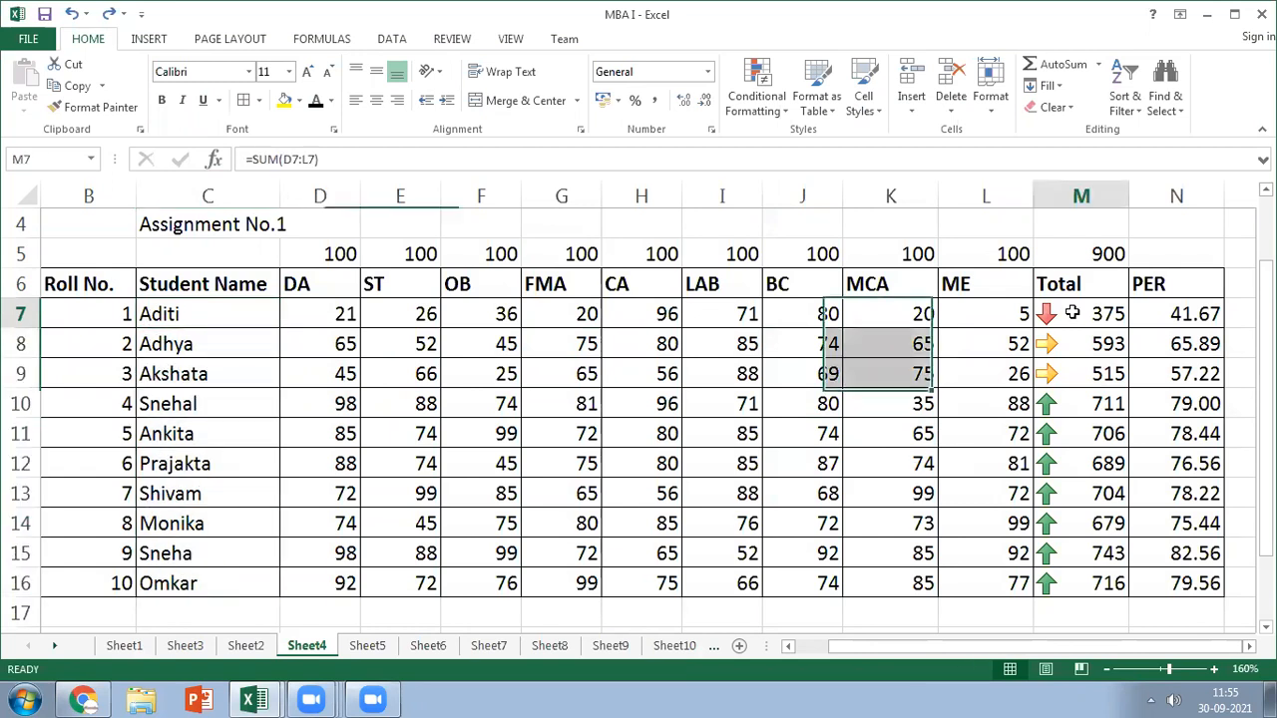
shift+click(1044, 563)
shift+click(1045, 577)
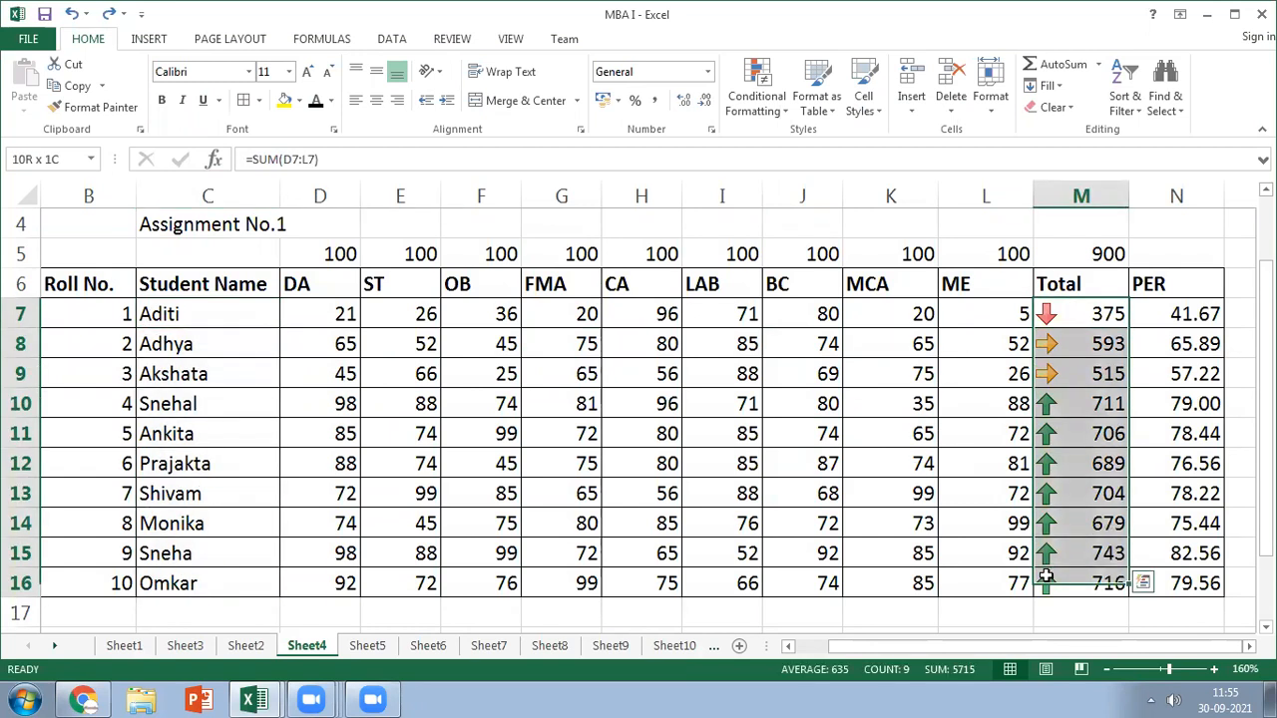
click(1121, 107)
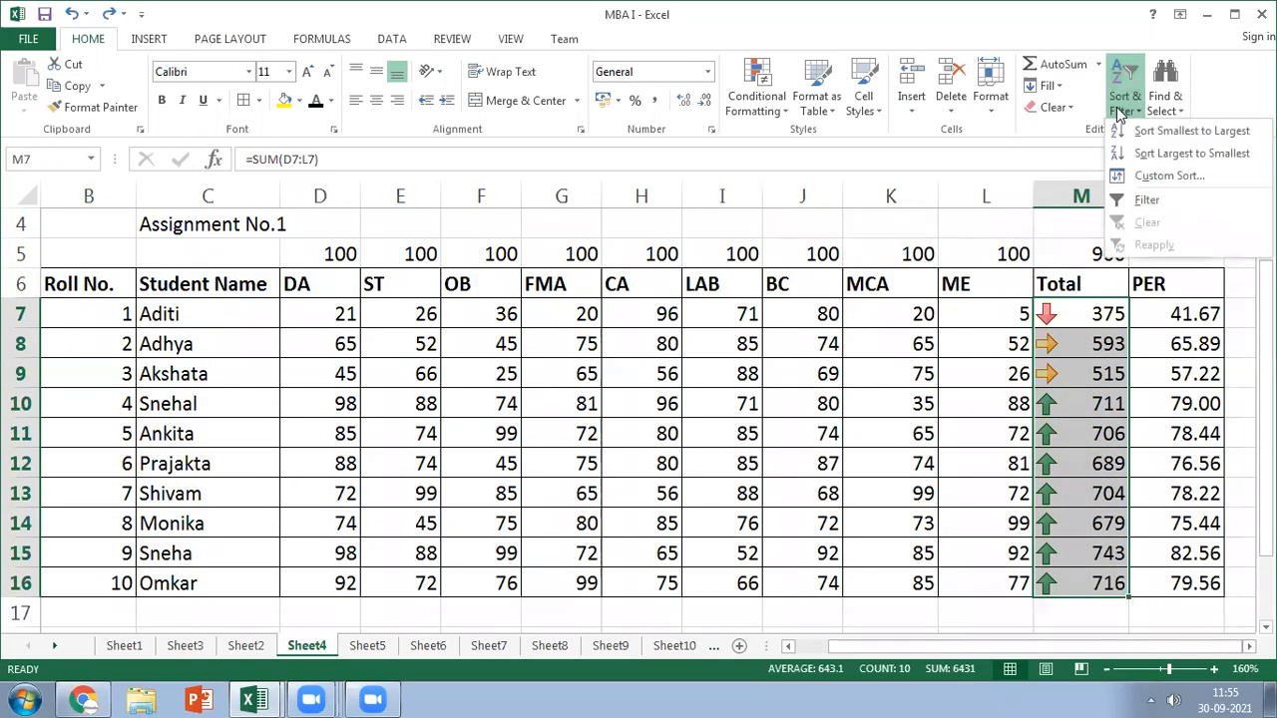
click(86, 44)
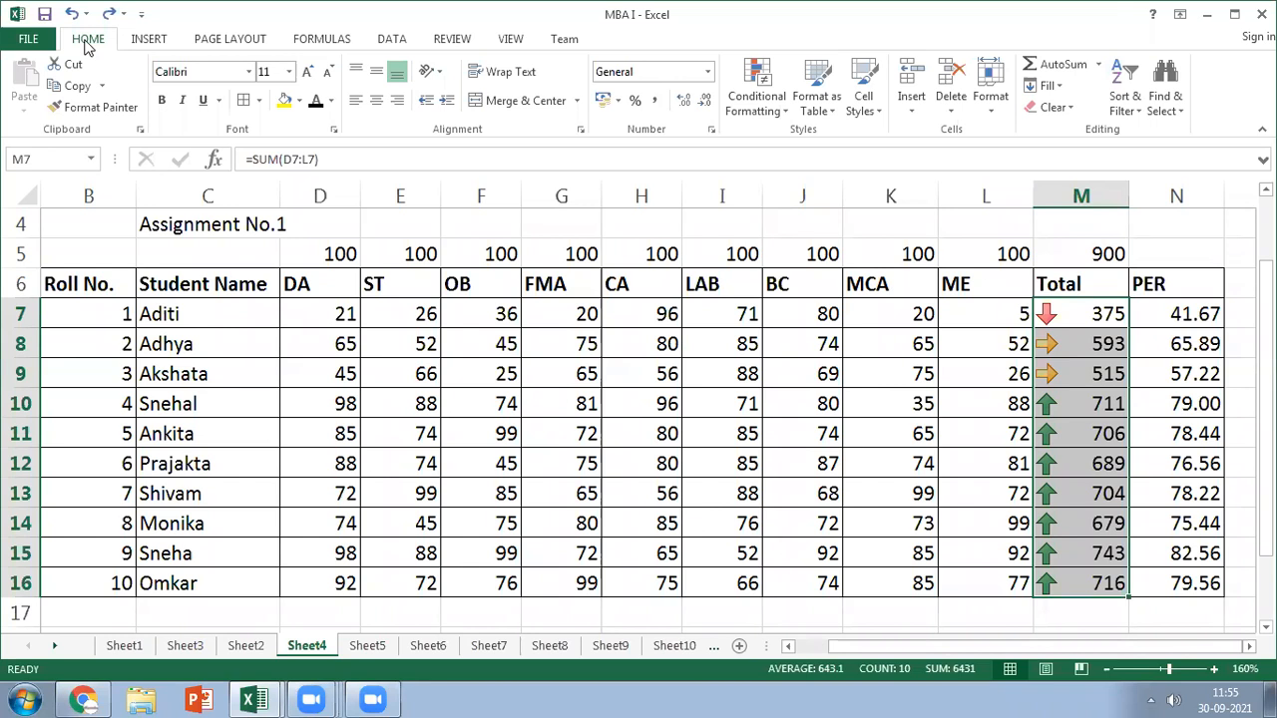
click(1123, 100)
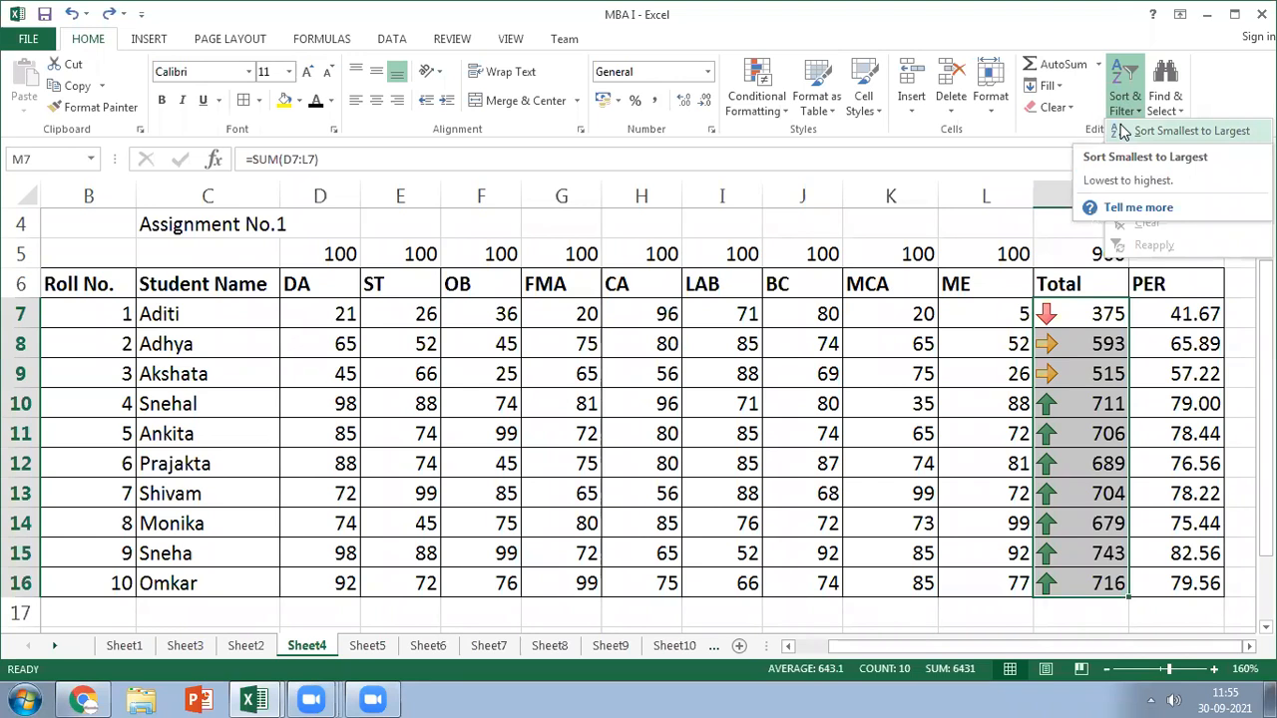
click(1122, 131)
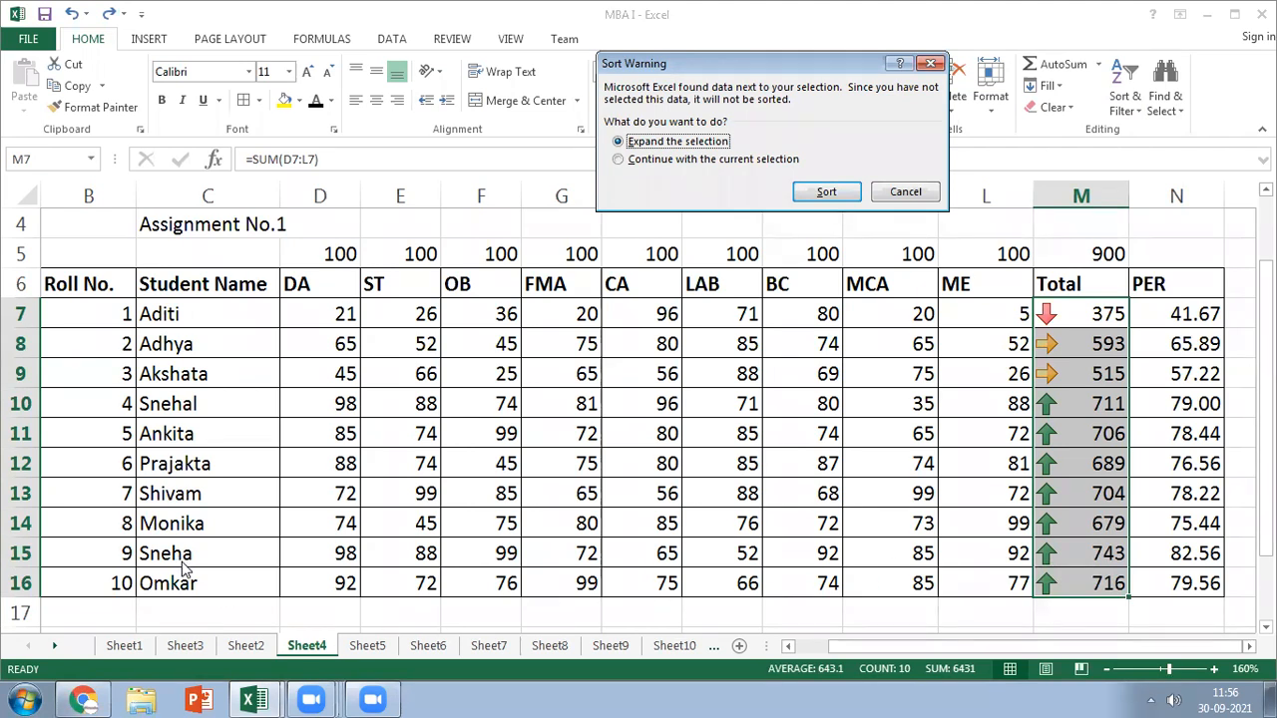
click(621, 160)
click(826, 191)
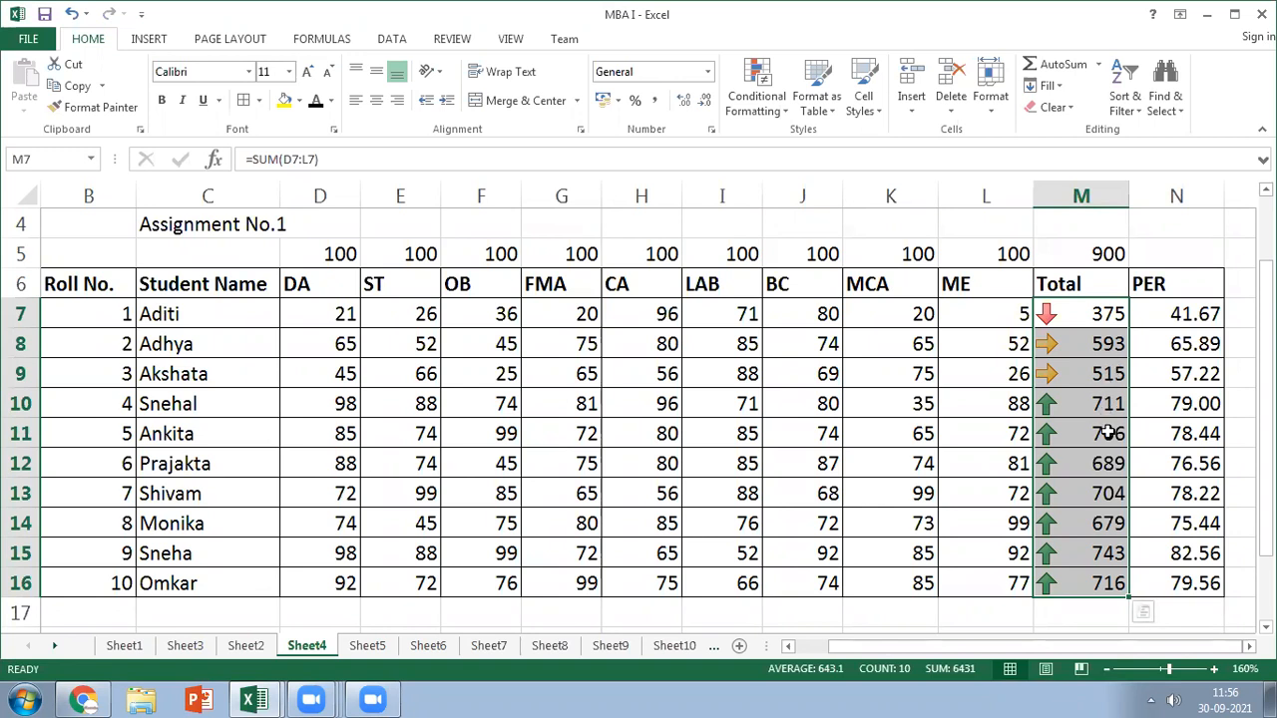
Repeat the smallest-to-largest sort on the selected totals, again without expanding the selection
click(1124, 100)
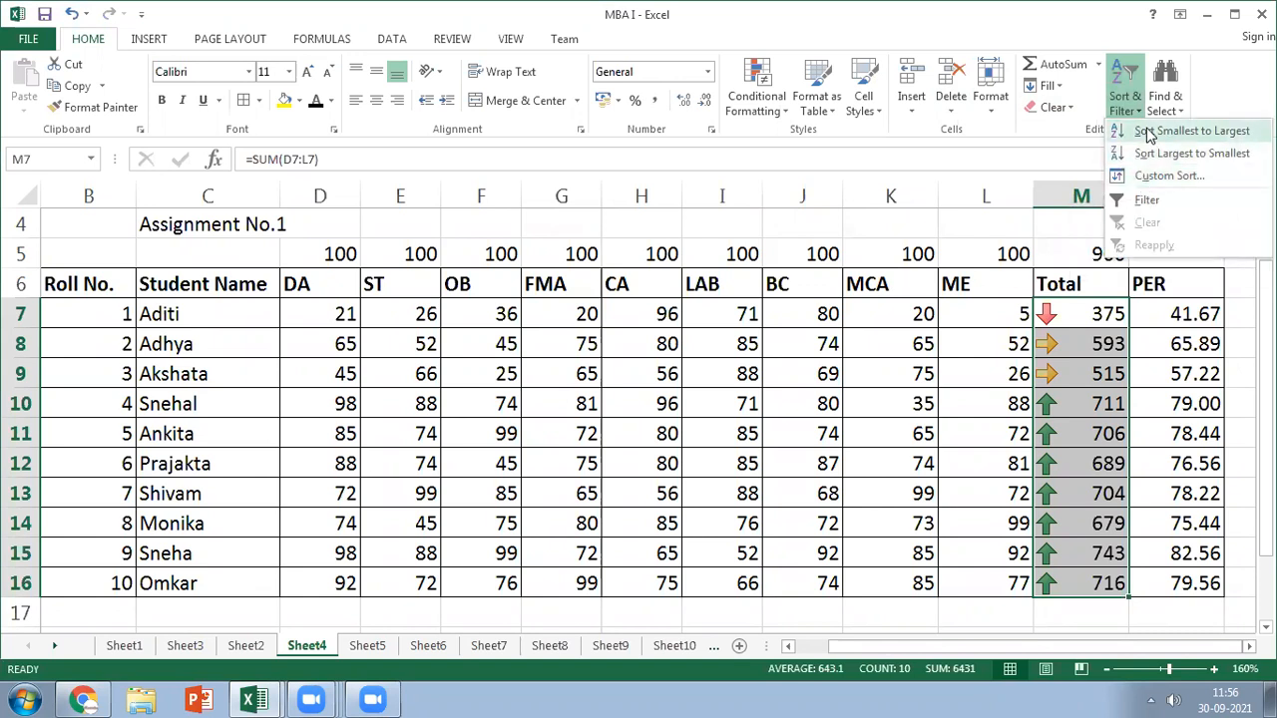
click(1147, 132)
click(712, 160)
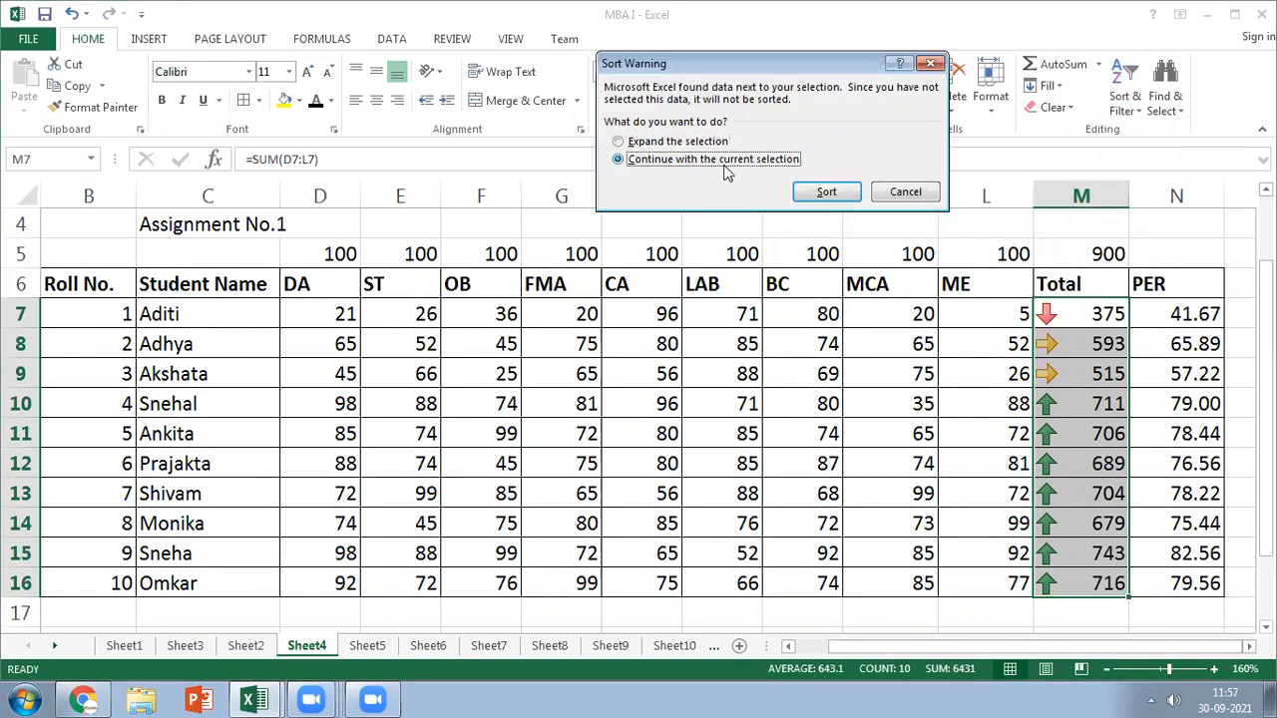
click(824, 190)
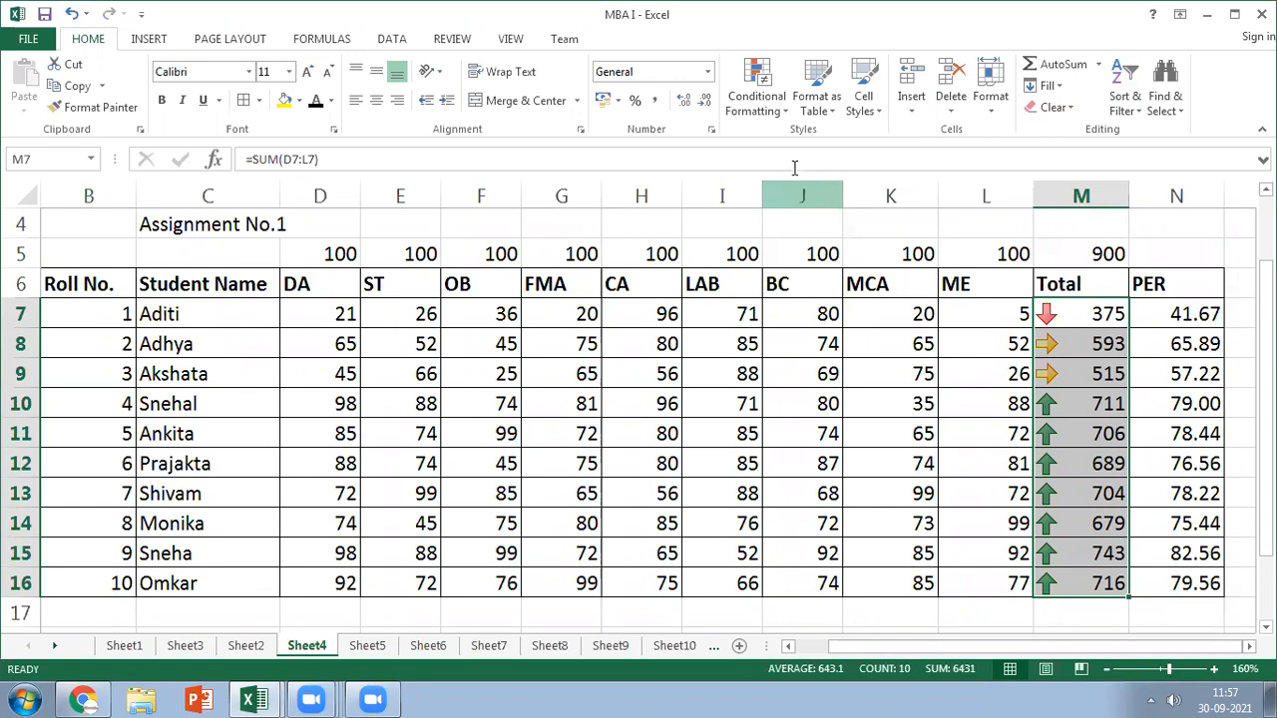
Try to sort the totals in M7:M16 from largest to smallest, continuing with the current selection only
click(1128, 108)
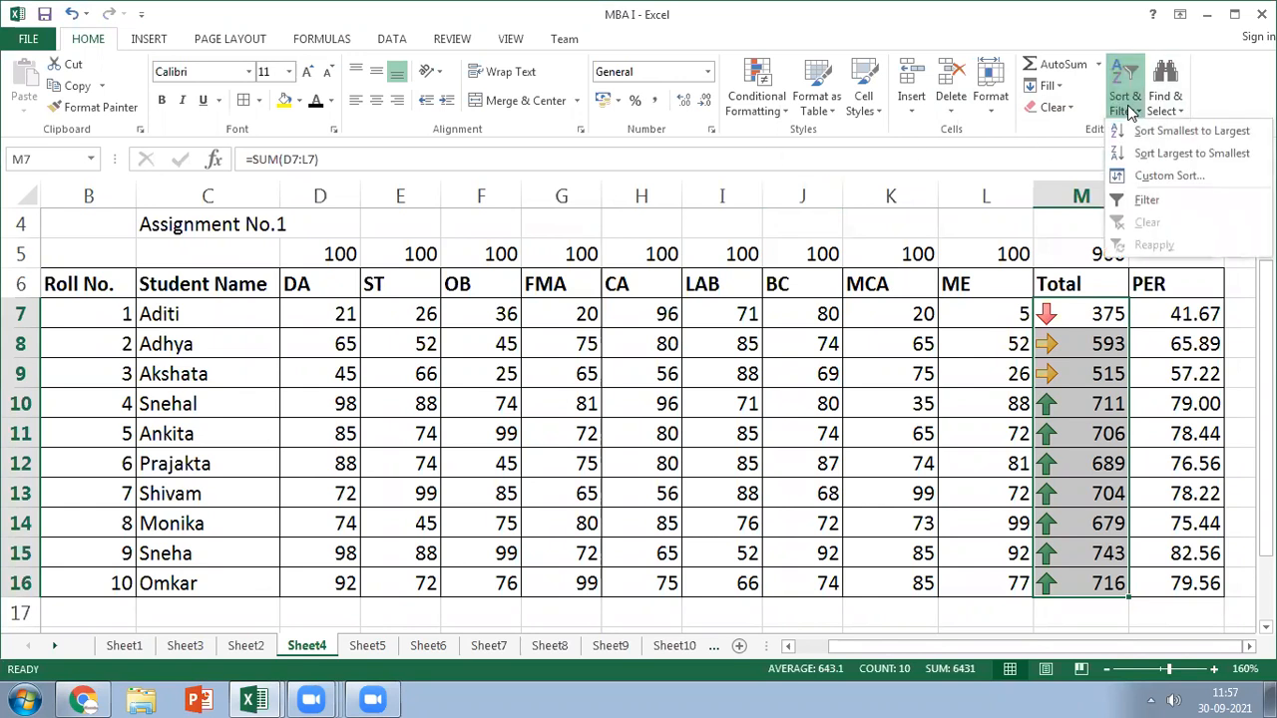
click(1144, 155)
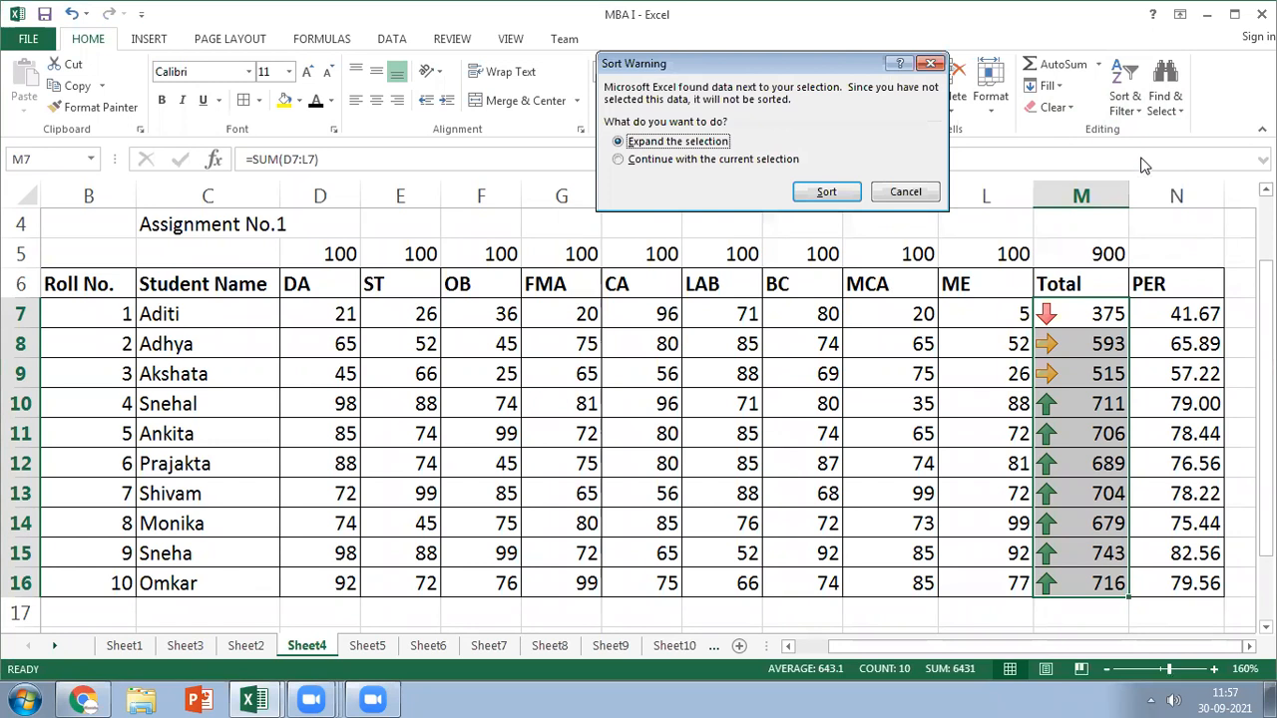
click(736, 159)
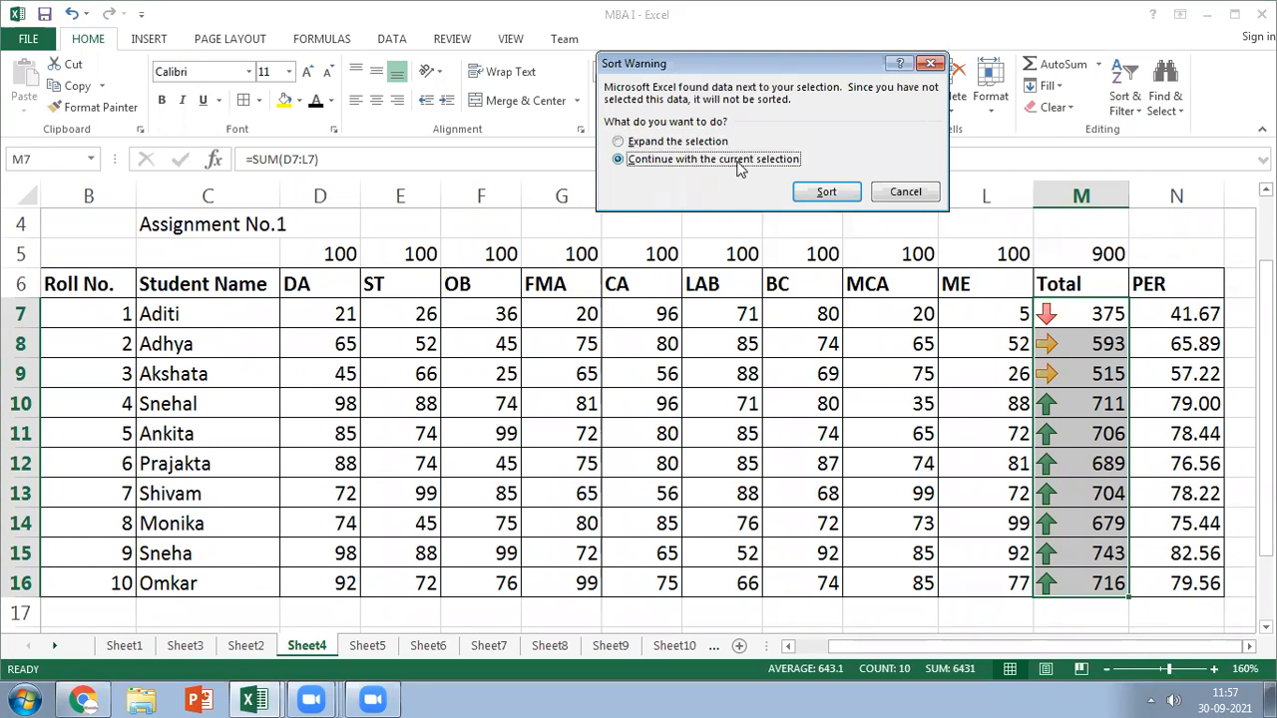
click(823, 196)
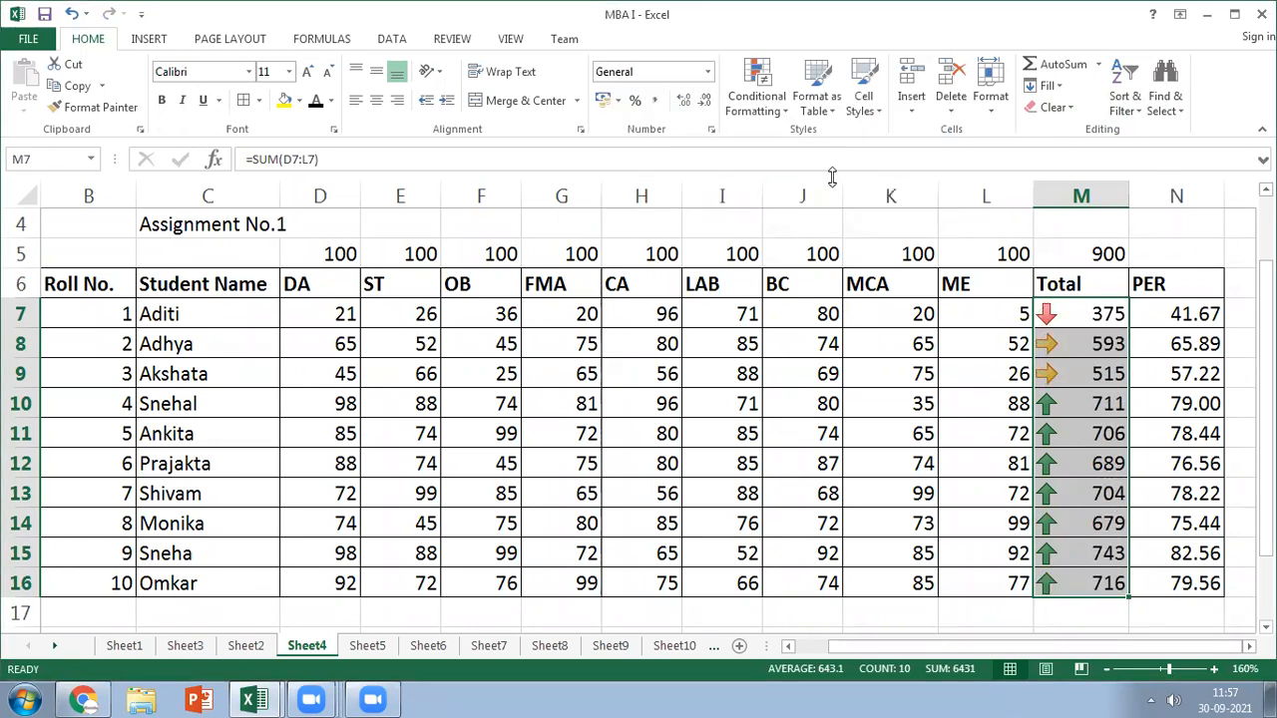
click(1117, 112)
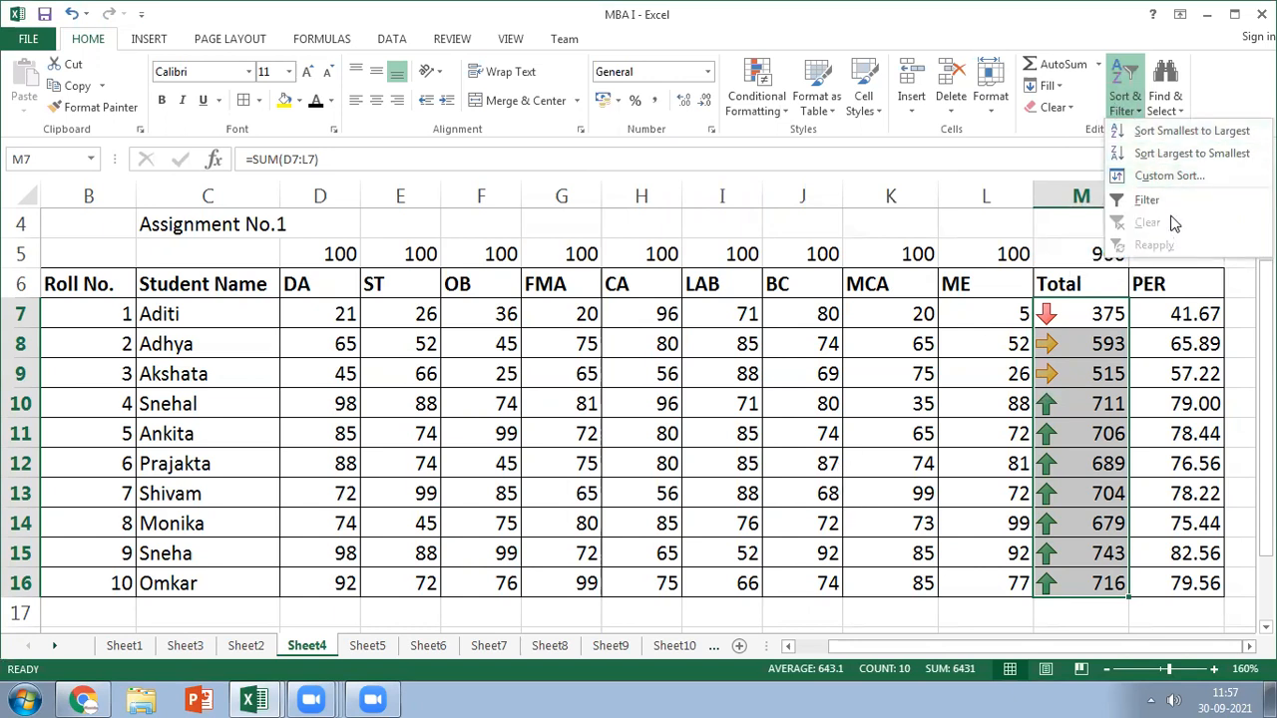
click(678, 436)
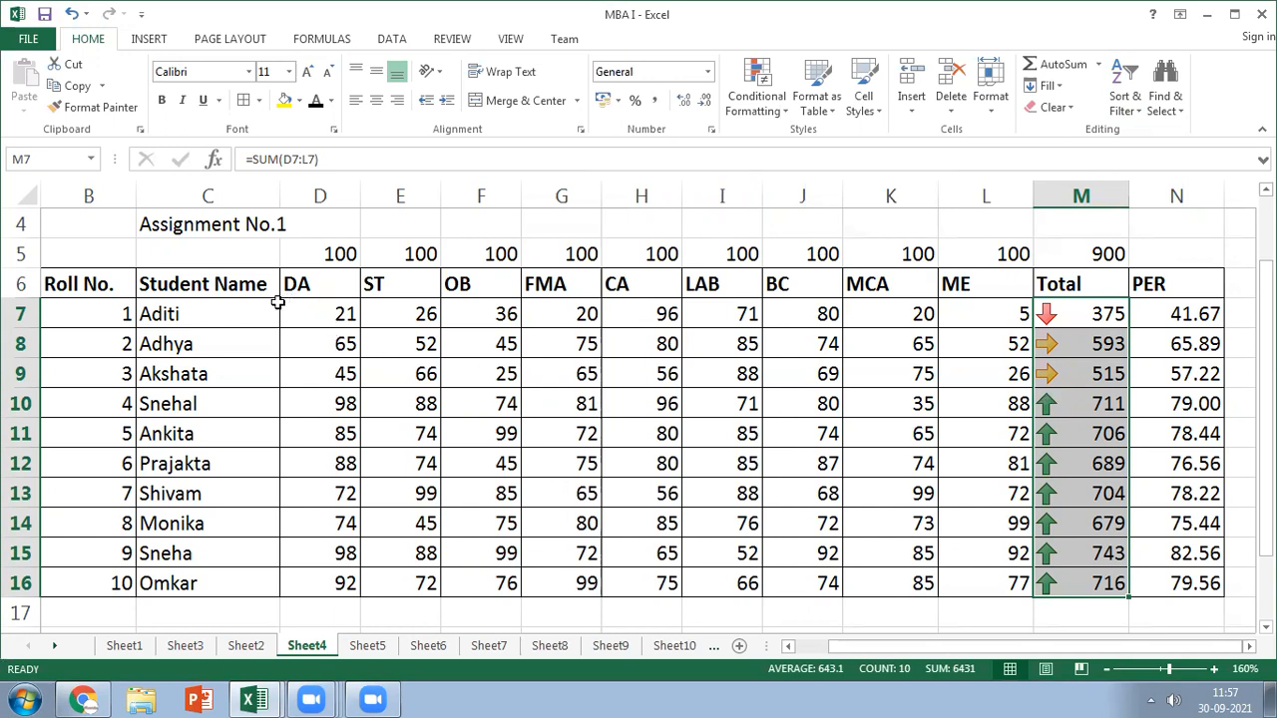
Sort the student names in C7:C16 from A to Z within the current selection only, and undo the sort
click(235, 321)
shift+click(229, 575)
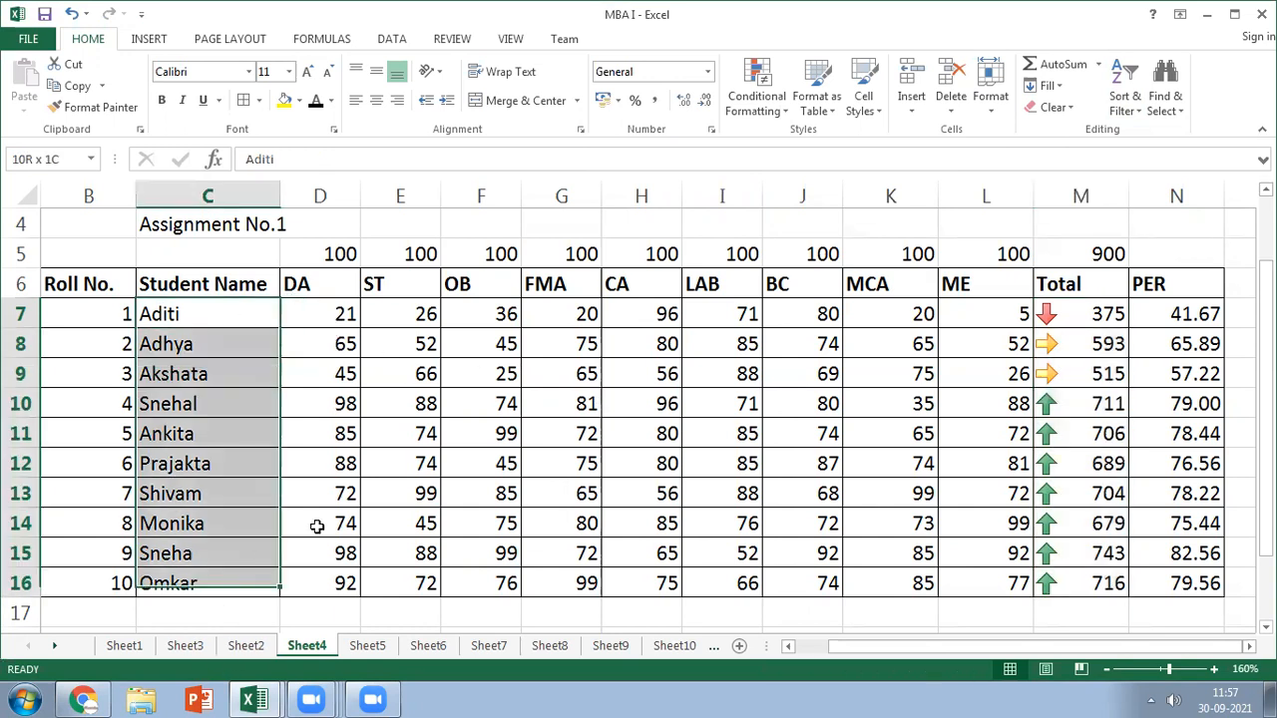
click(1127, 105)
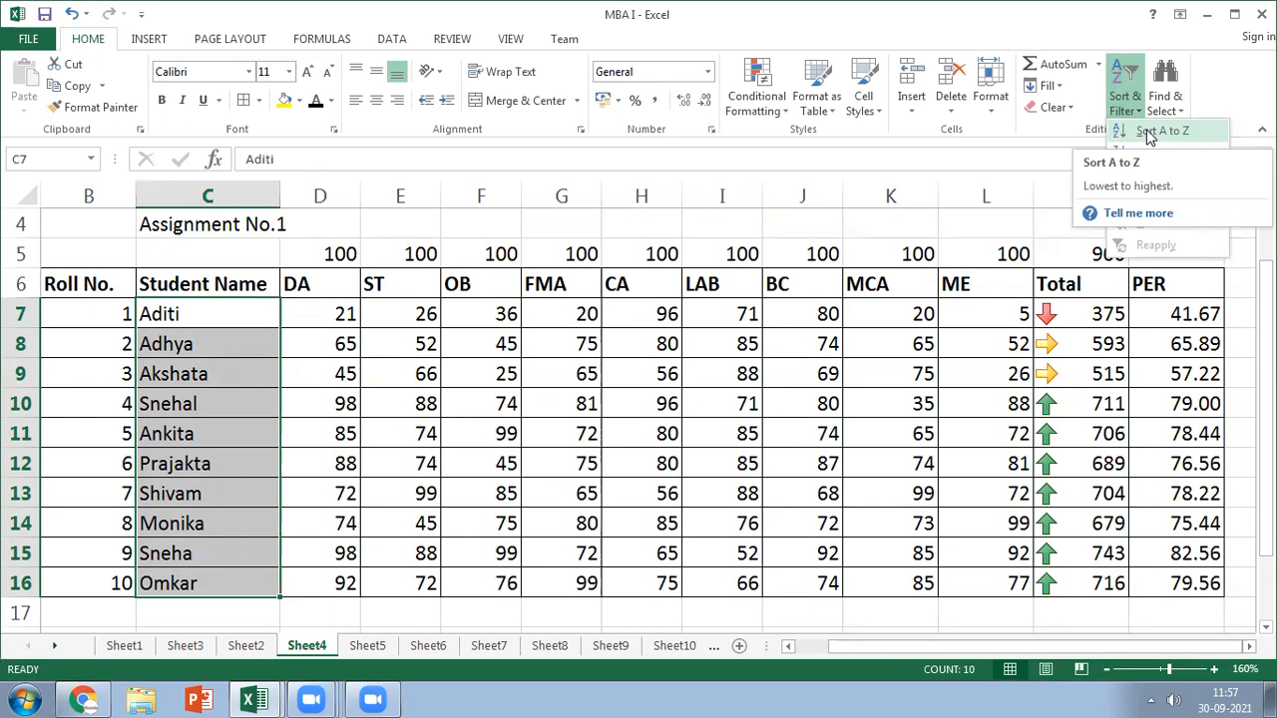
click(1147, 136)
click(672, 160)
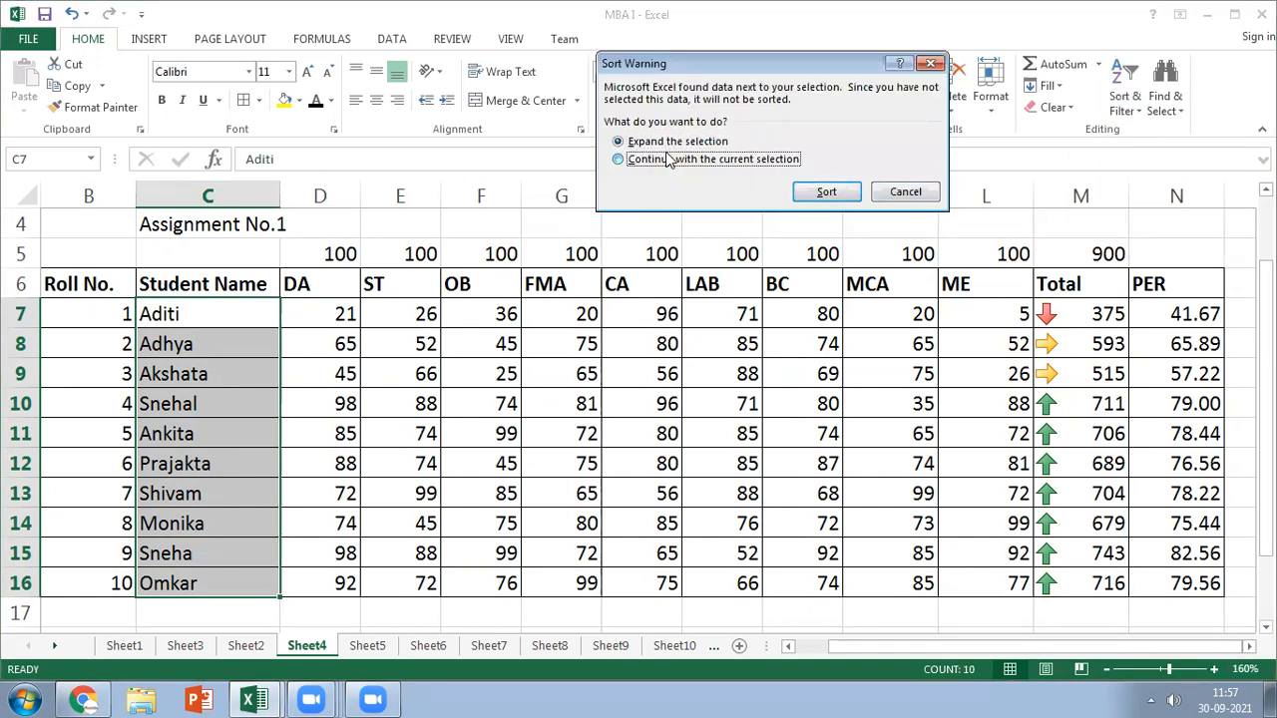
click(825, 193)
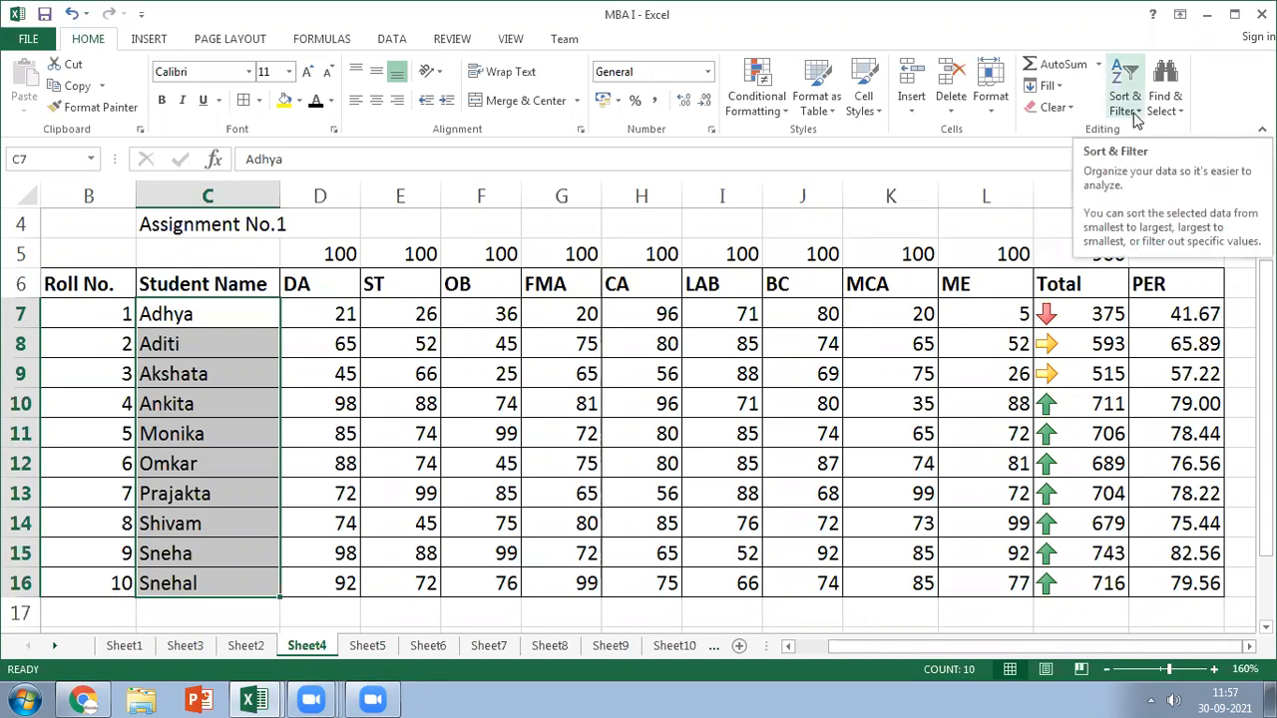
key(ctrl+z)
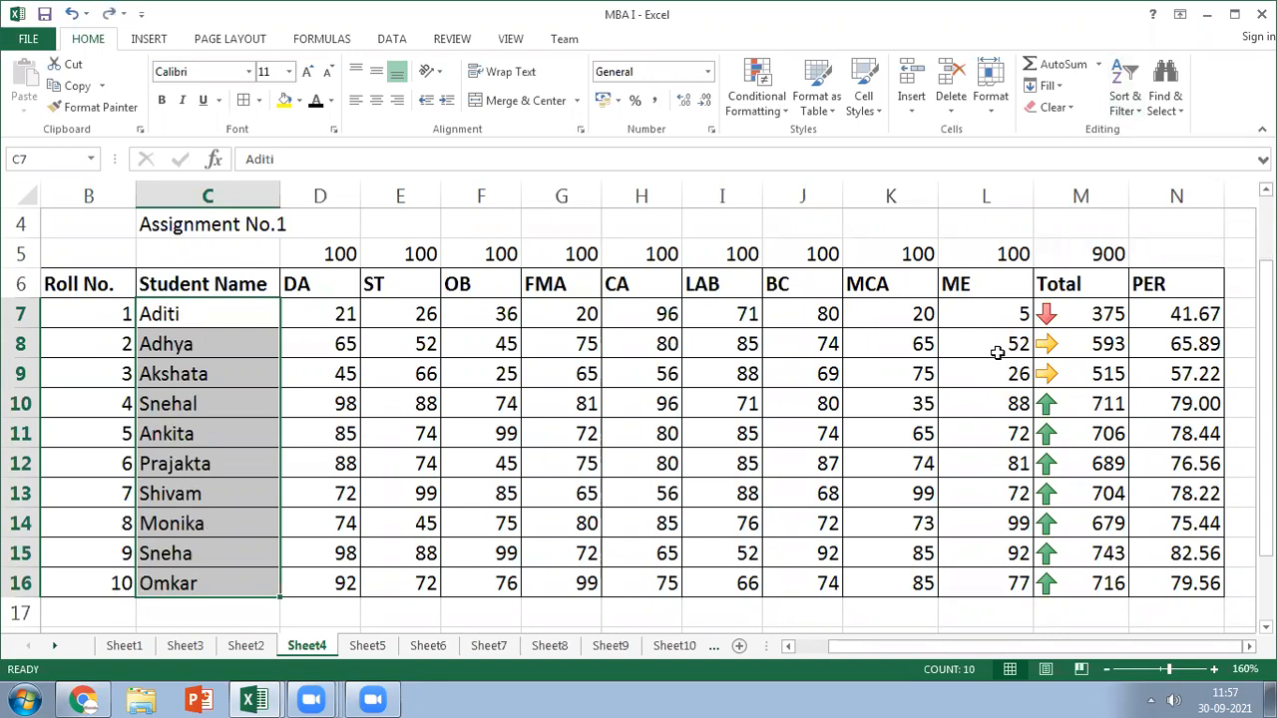
Try to sort the student names in C7:C16 from A to Z with the selection expanded, and undo the sort
click(1125, 100)
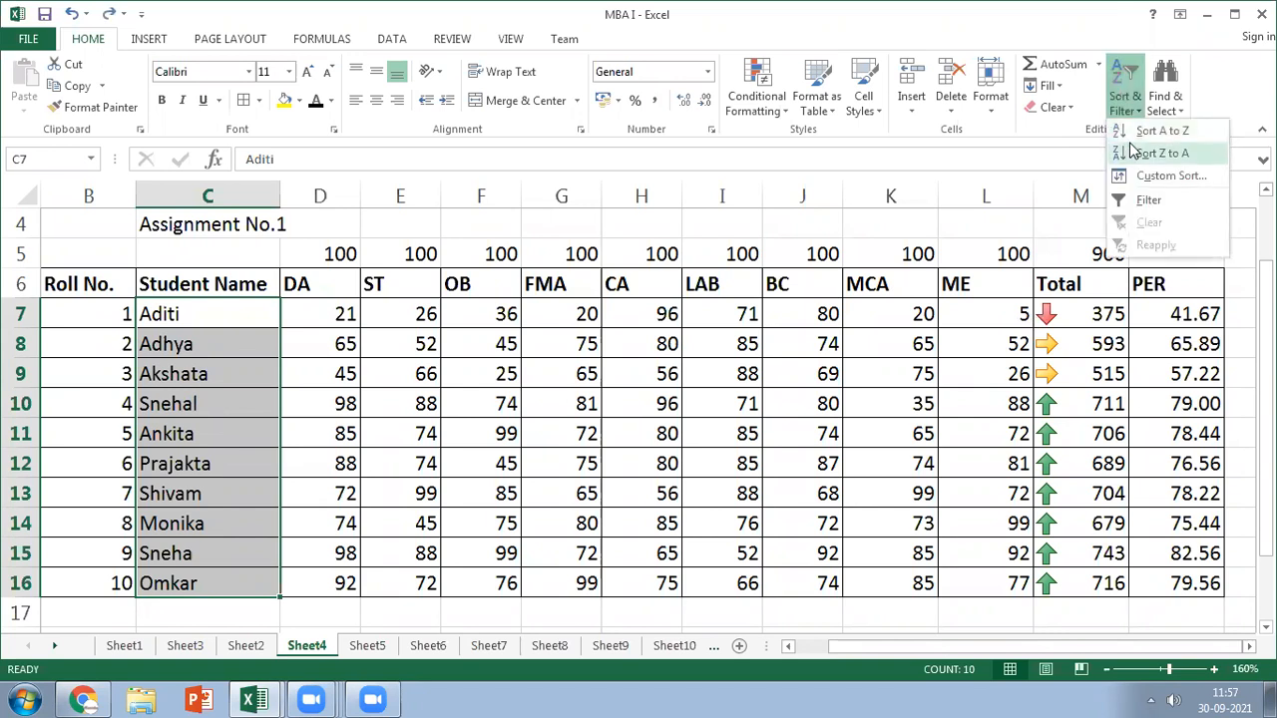
click(1157, 130)
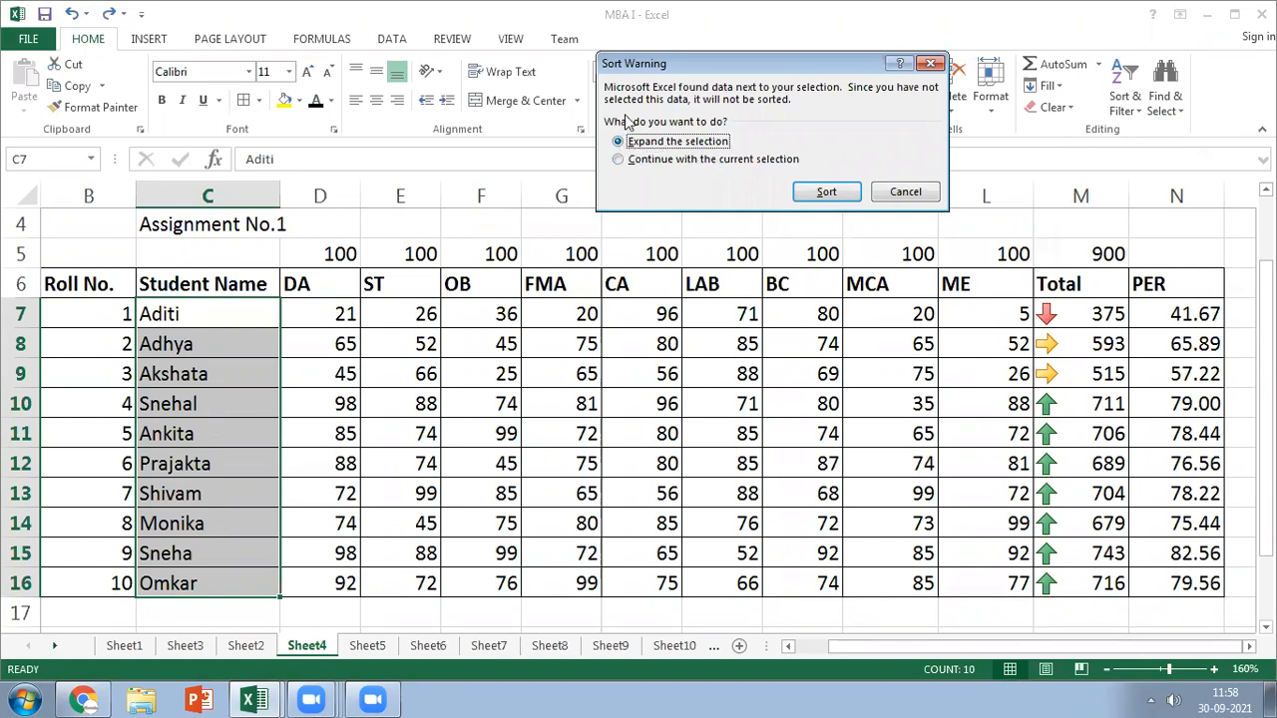
click(827, 191)
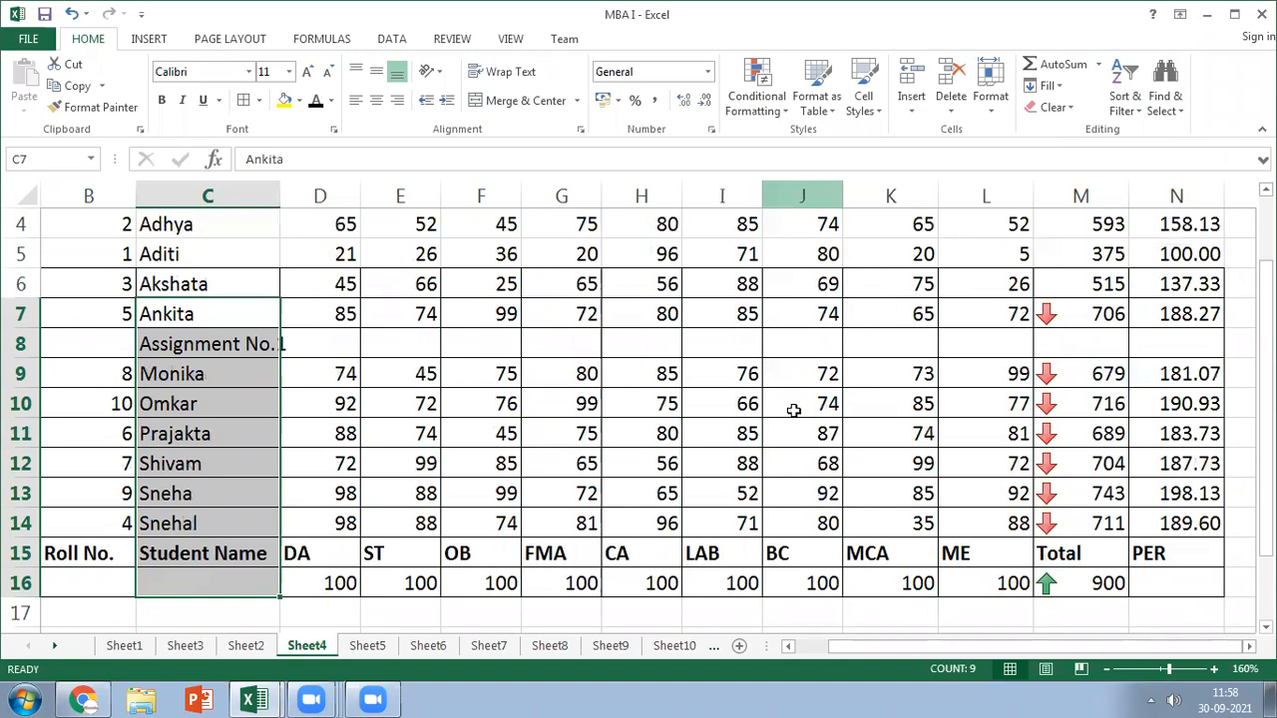
scroll(203, 504, up, 1)
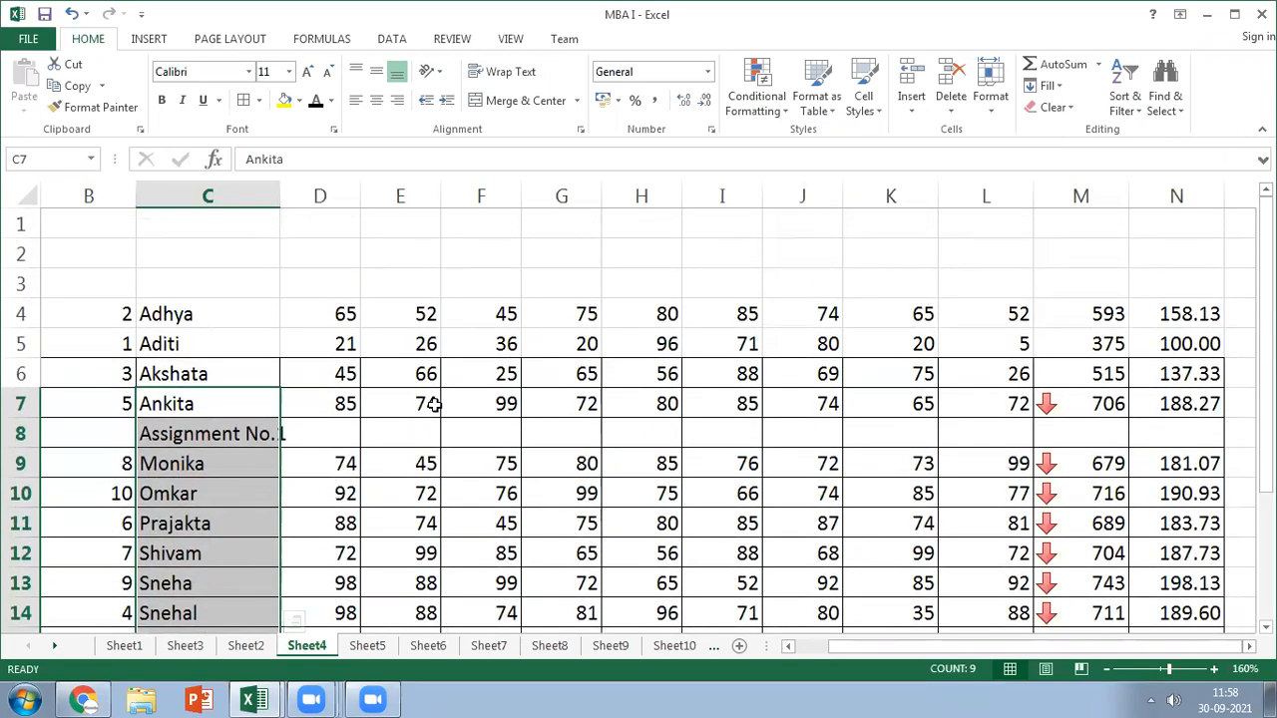
key(ctrl+z)
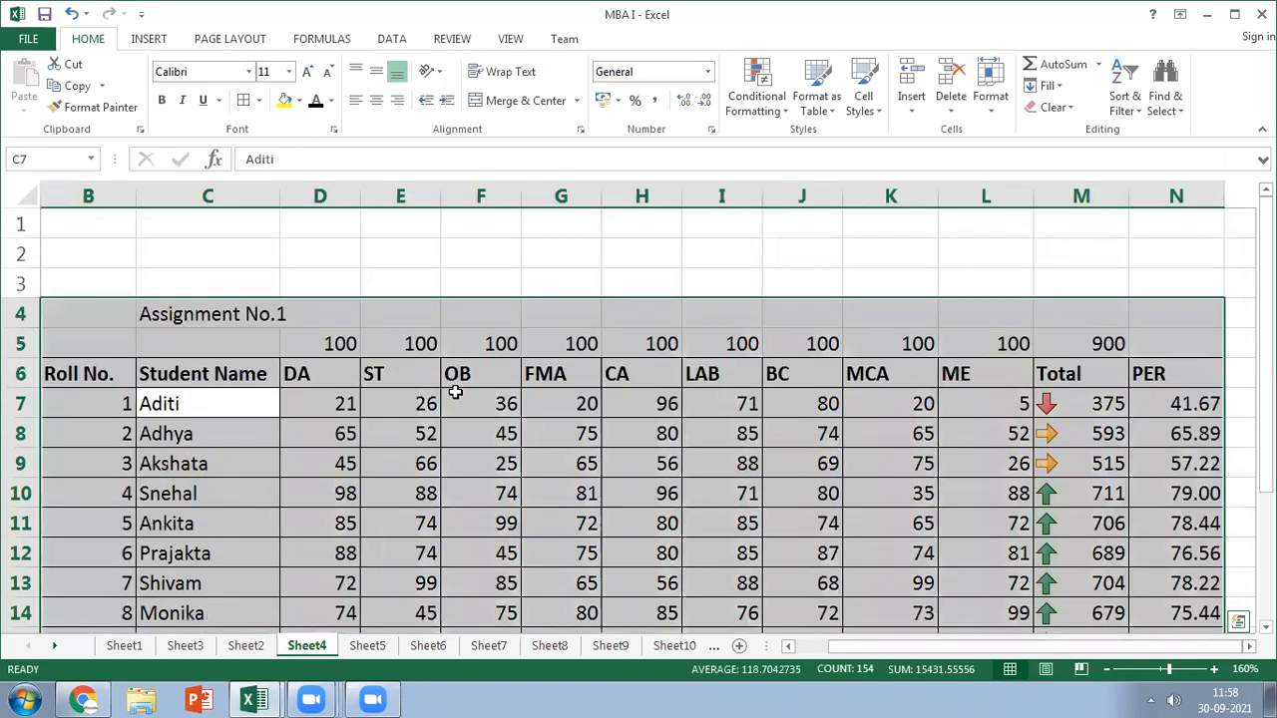
scroll(455, 392, down, 1)
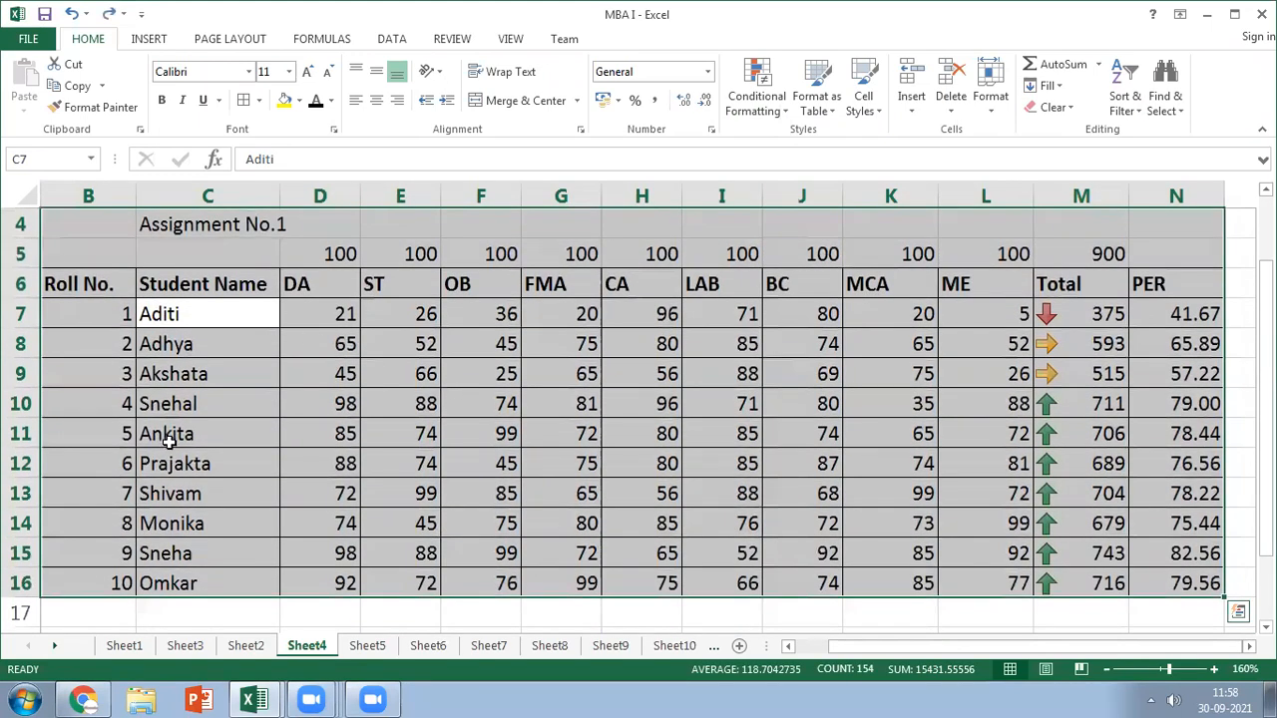
Select the student names with all their marks, C7:N16, and sort the rows from A to Z
click(169, 441)
click(170, 309)
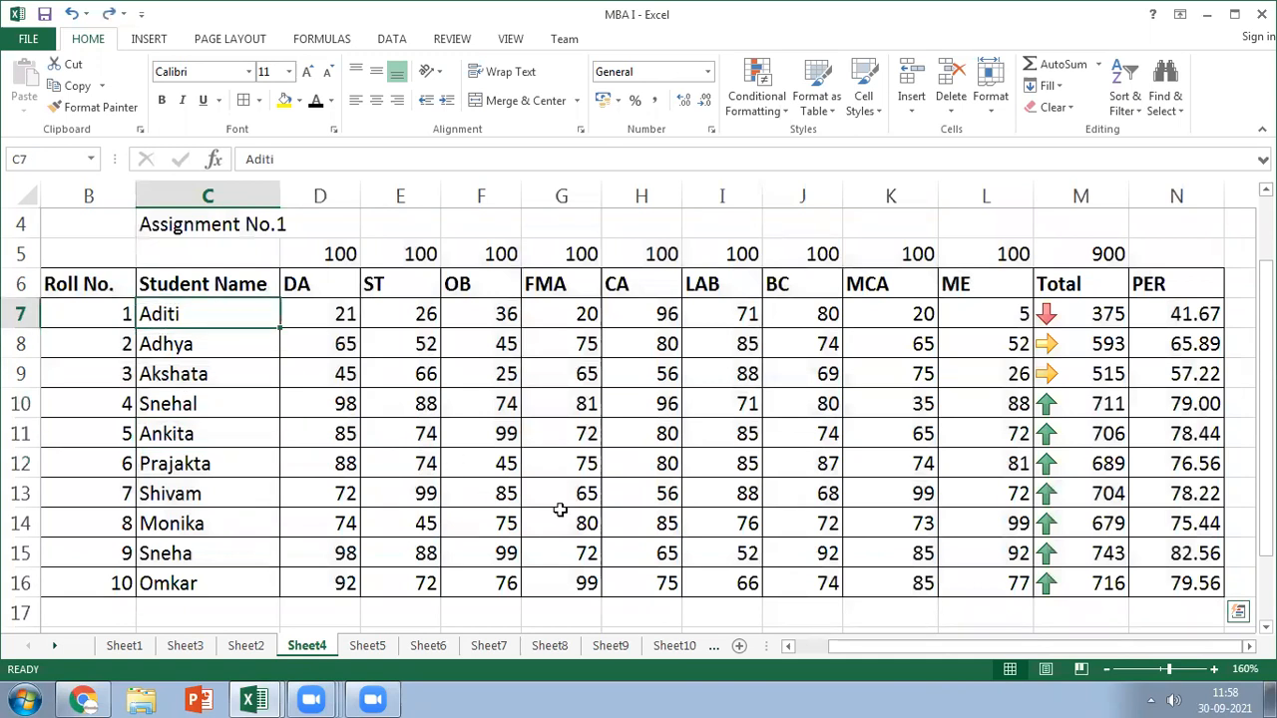
shift+click(1161, 585)
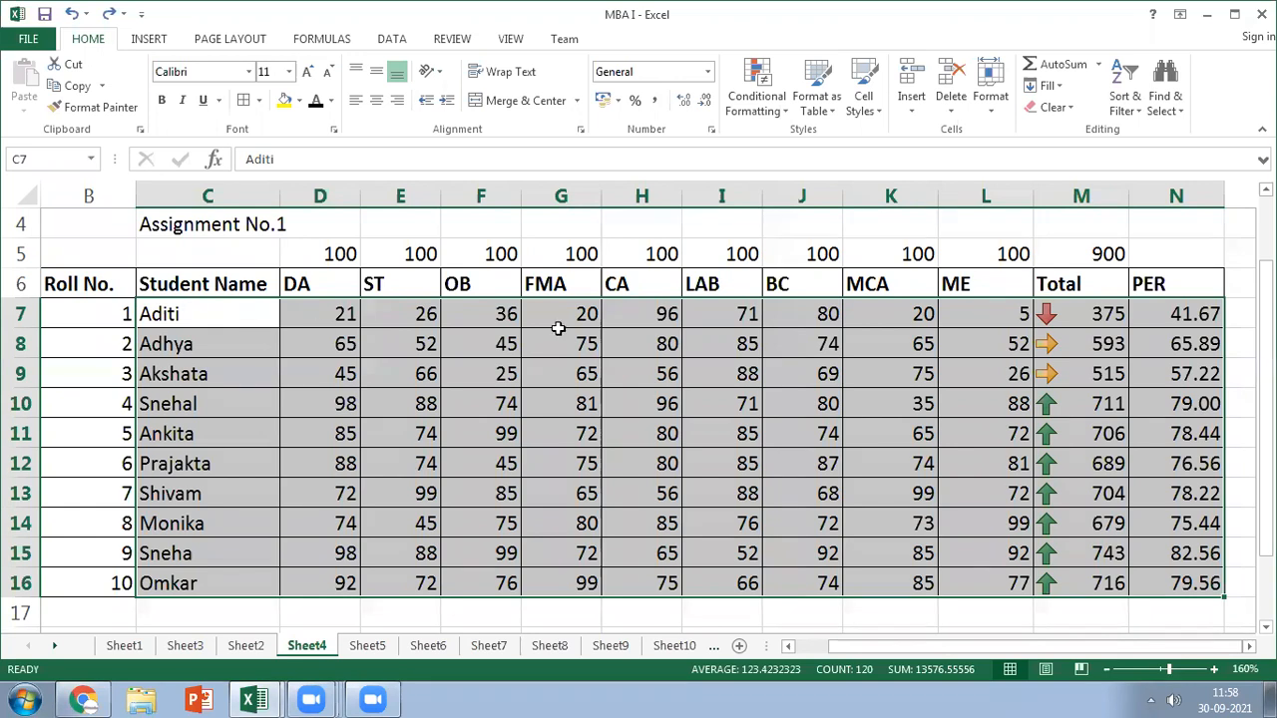
click(1132, 103)
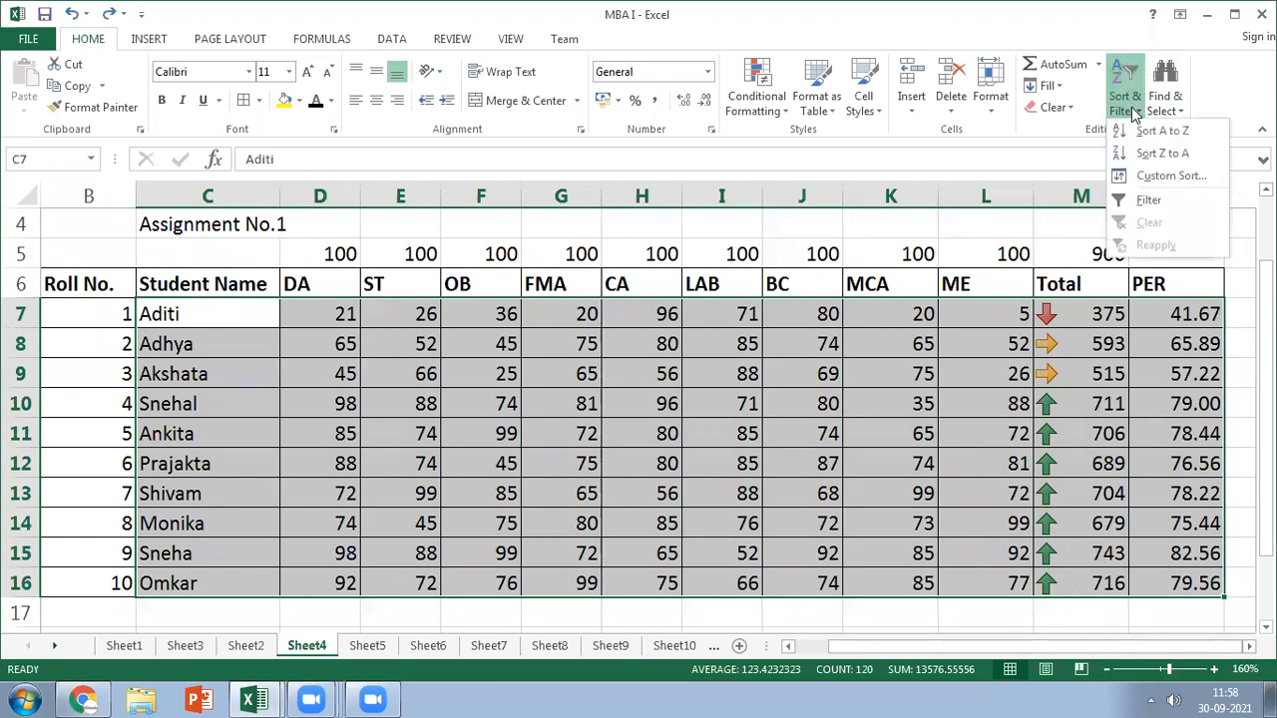
click(1161, 132)
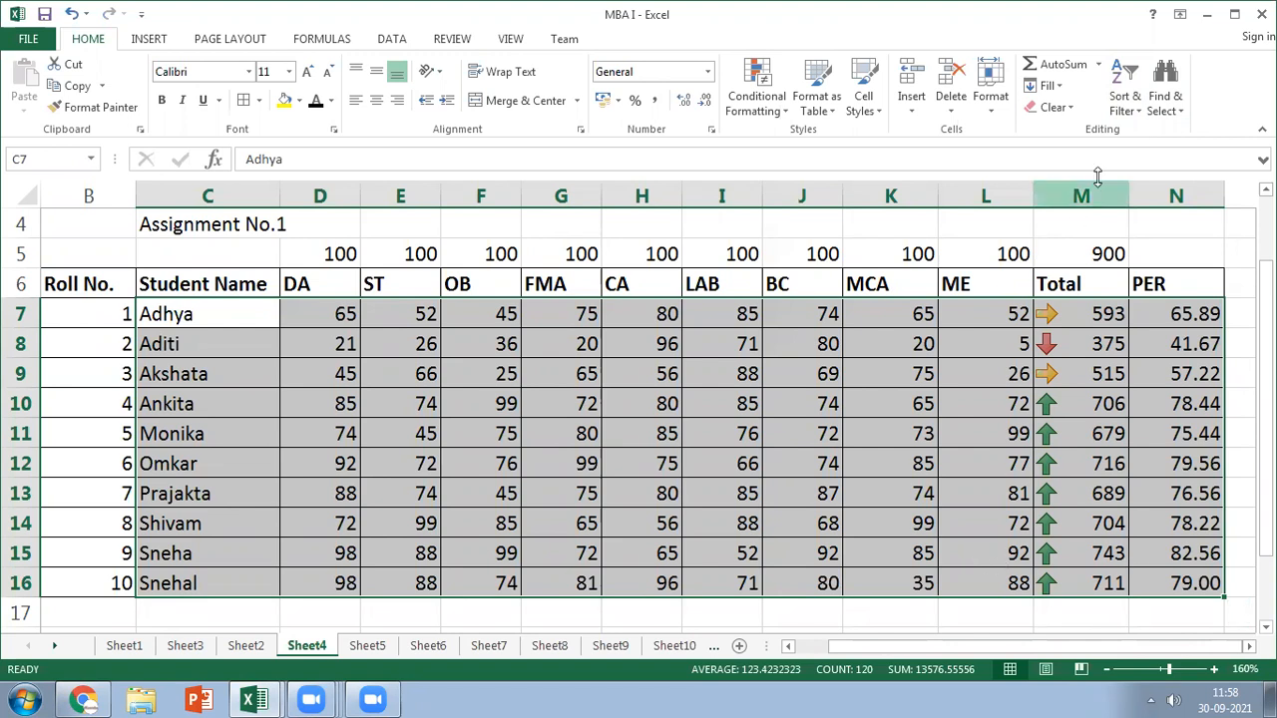
Sort the selected student rows C7:N16 from Z to A by name, and deselect the range
click(1125, 80)
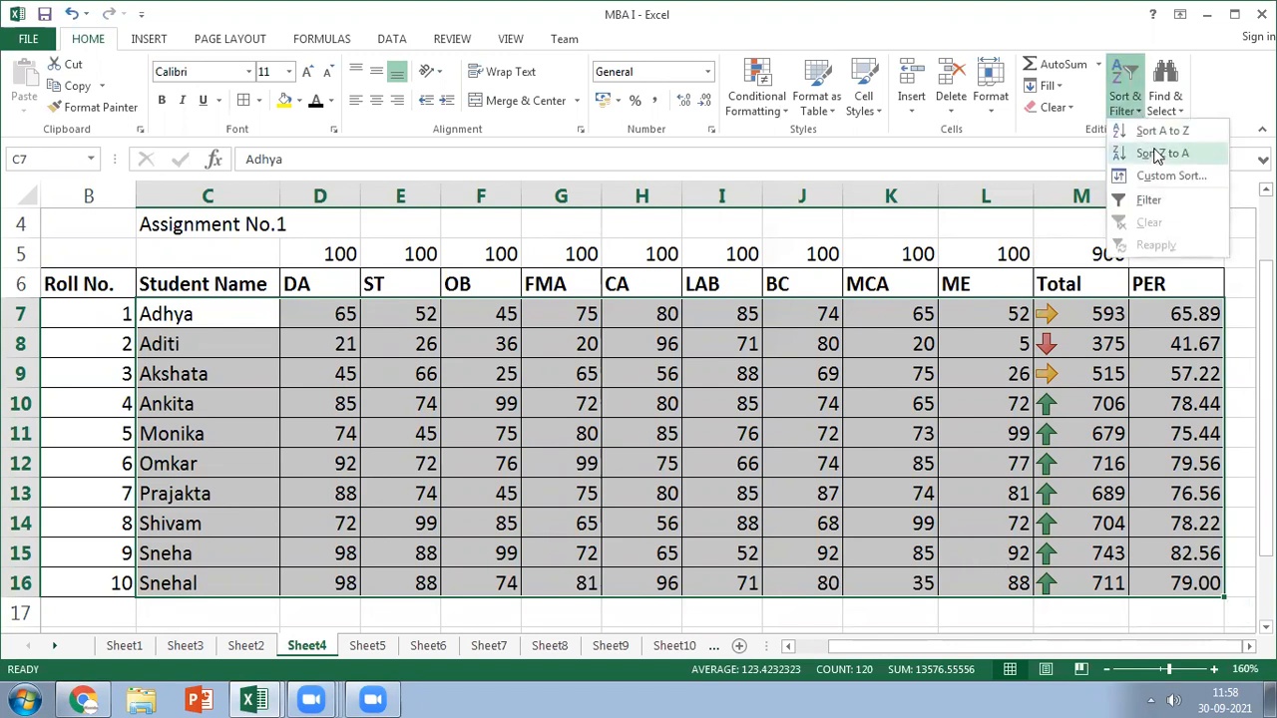
click(1157, 152)
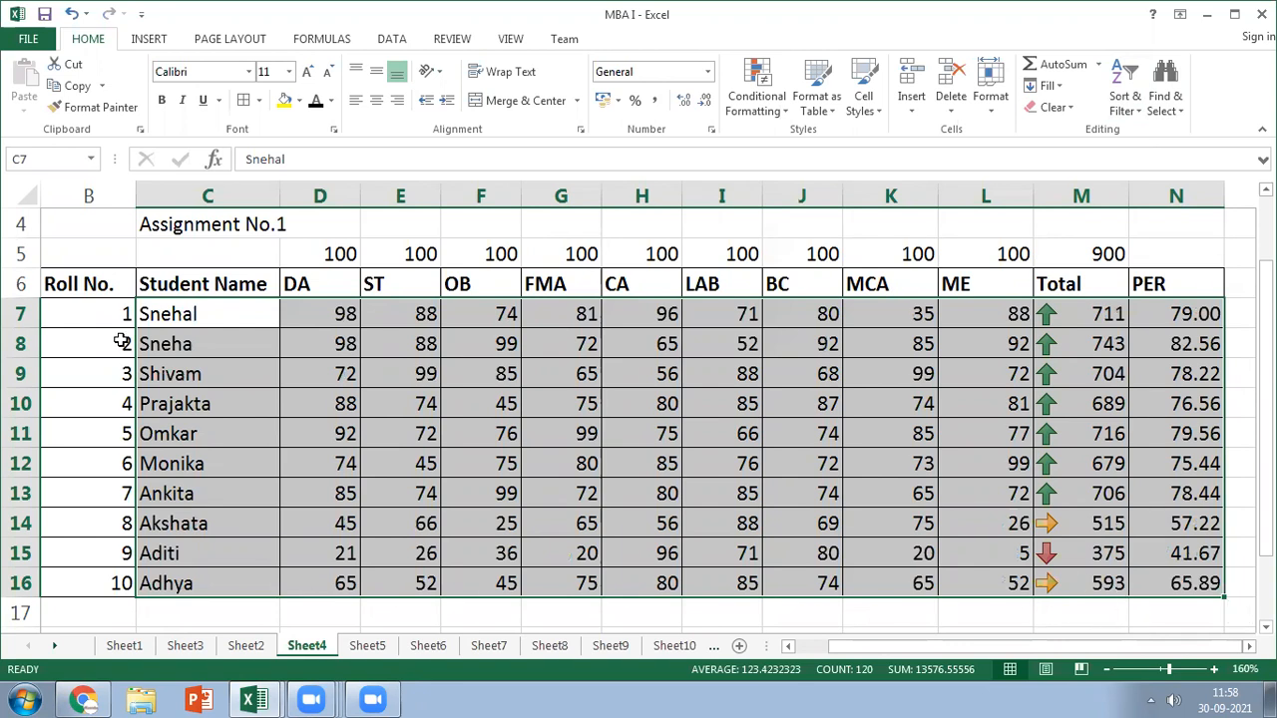
click(1137, 117)
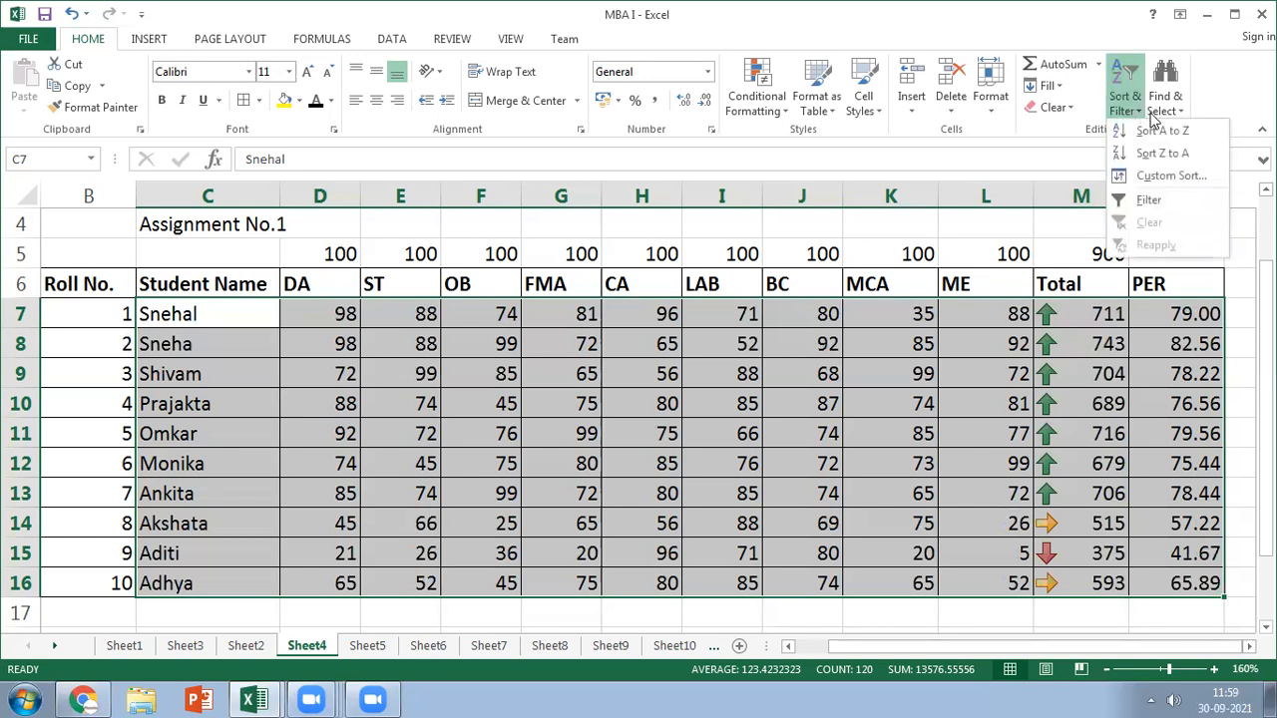
click(1065, 312)
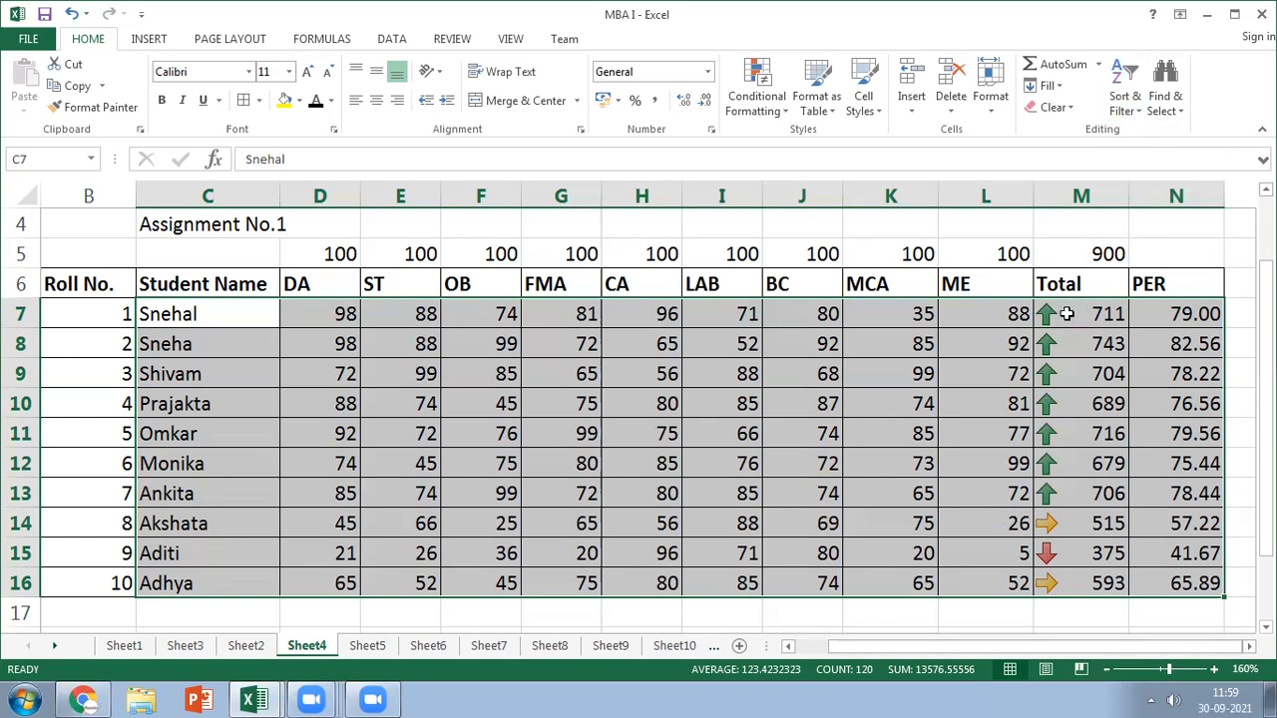
click(639, 378)
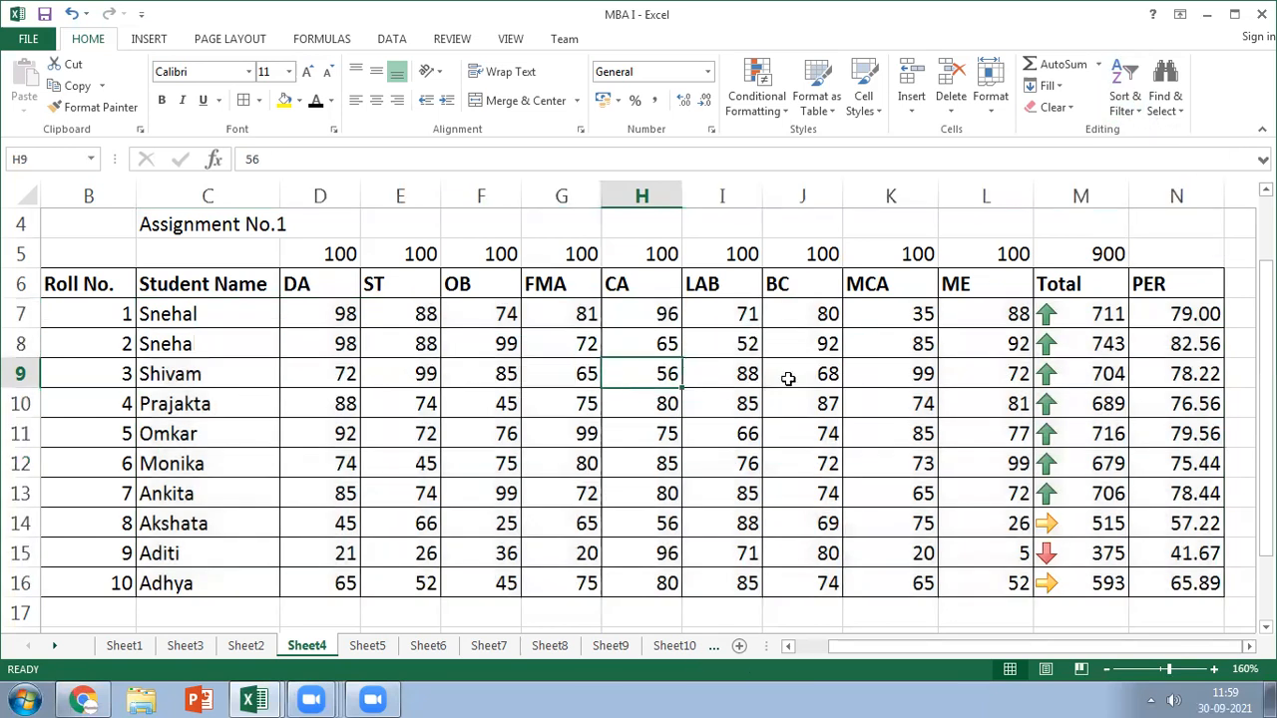
Try to sort the PER values in N7:N16 from largest to smallest with the selection expanded, and undo the sort
click(1171, 313)
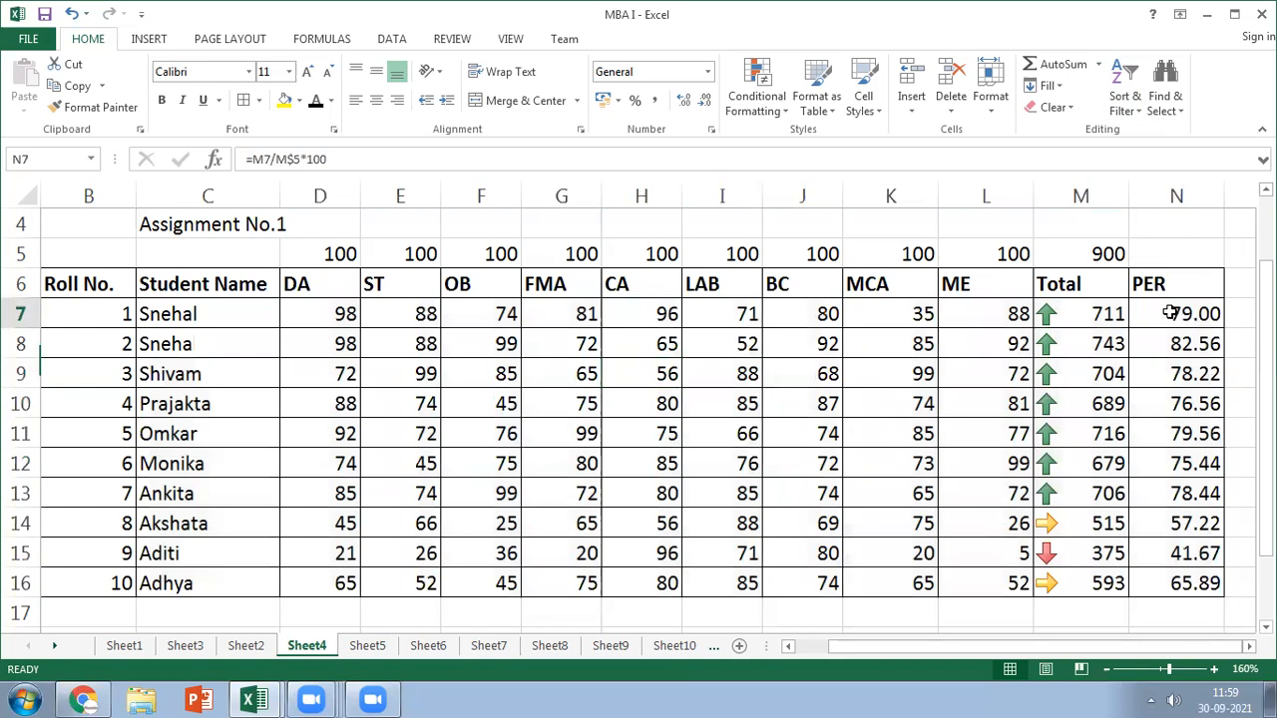
shift+click(1154, 579)
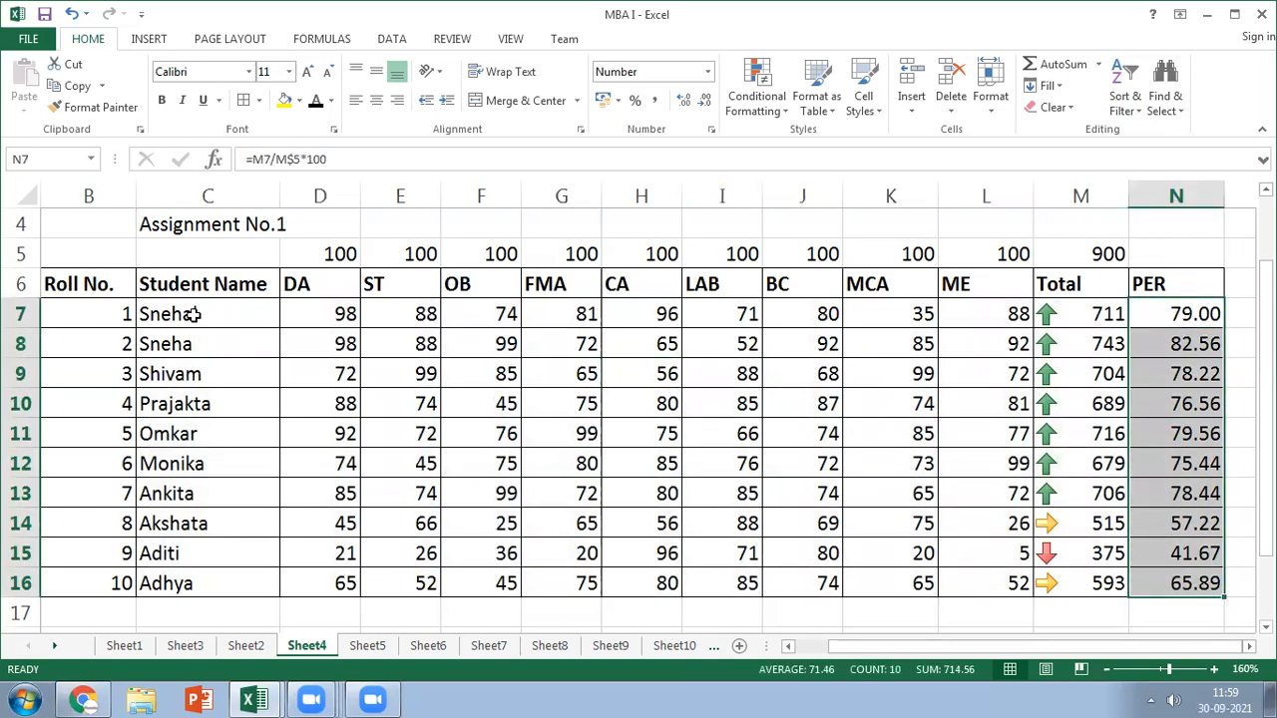
click(1130, 113)
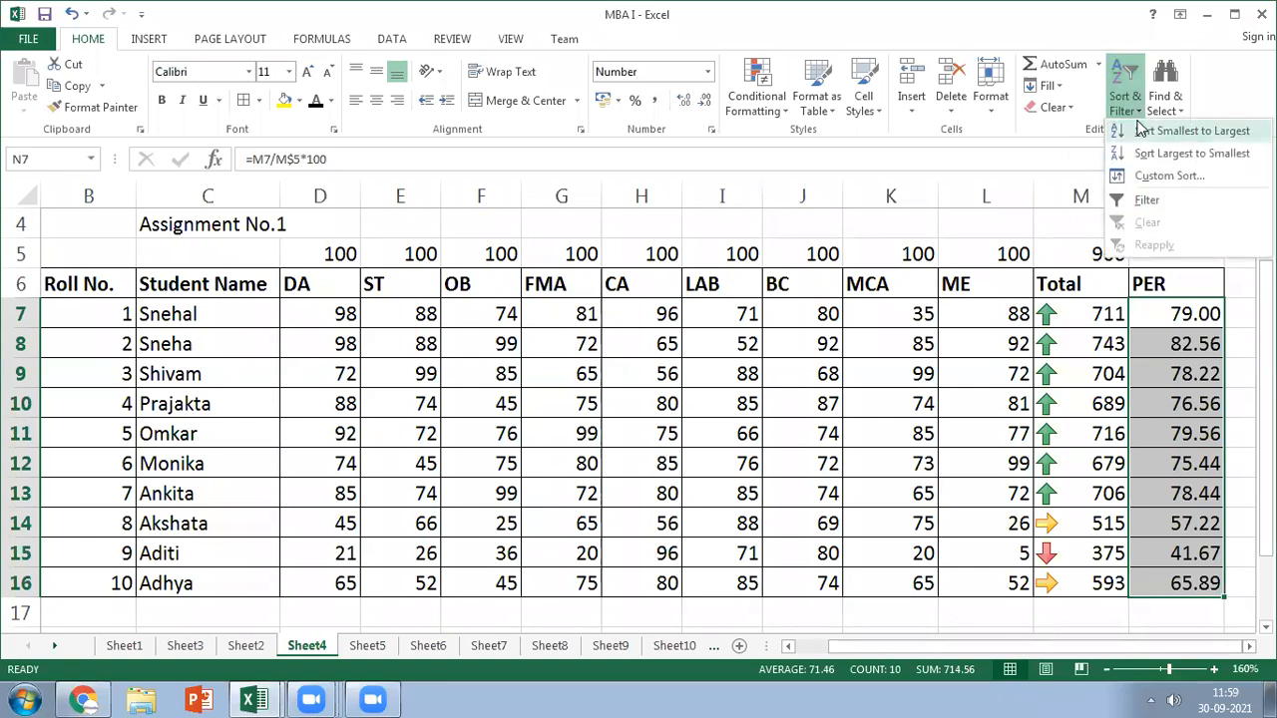
click(1176, 159)
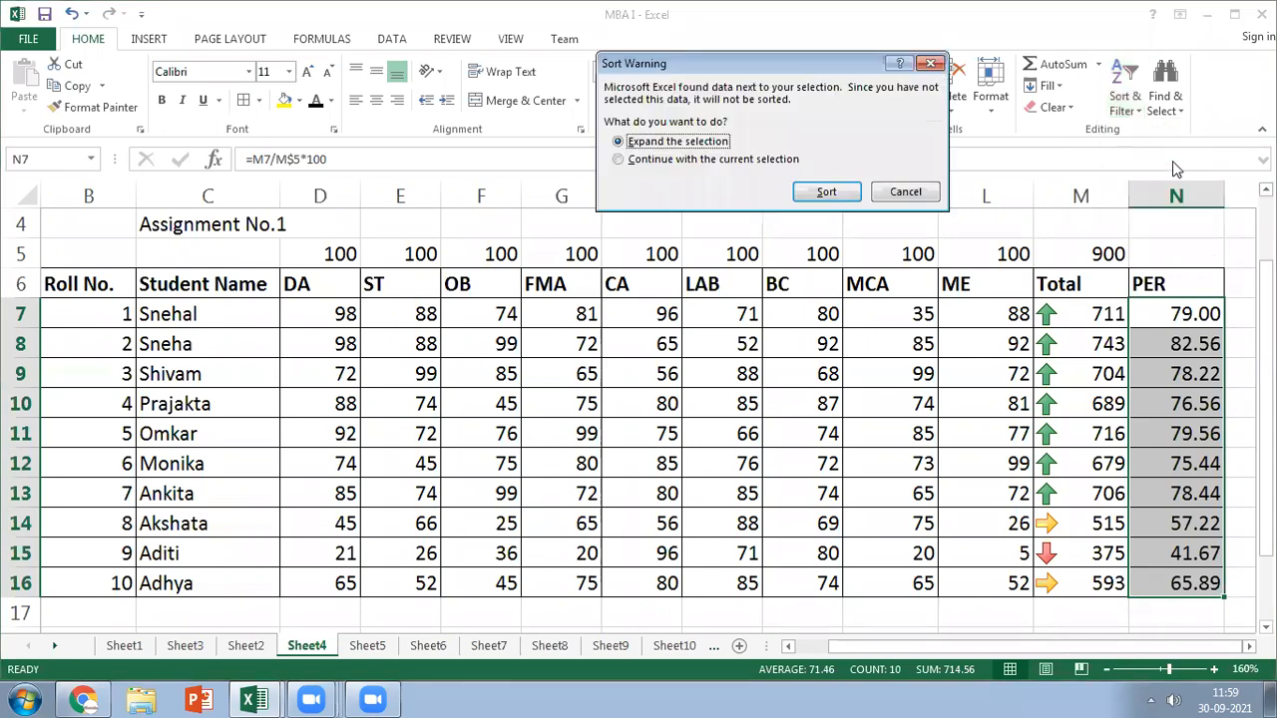
click(833, 191)
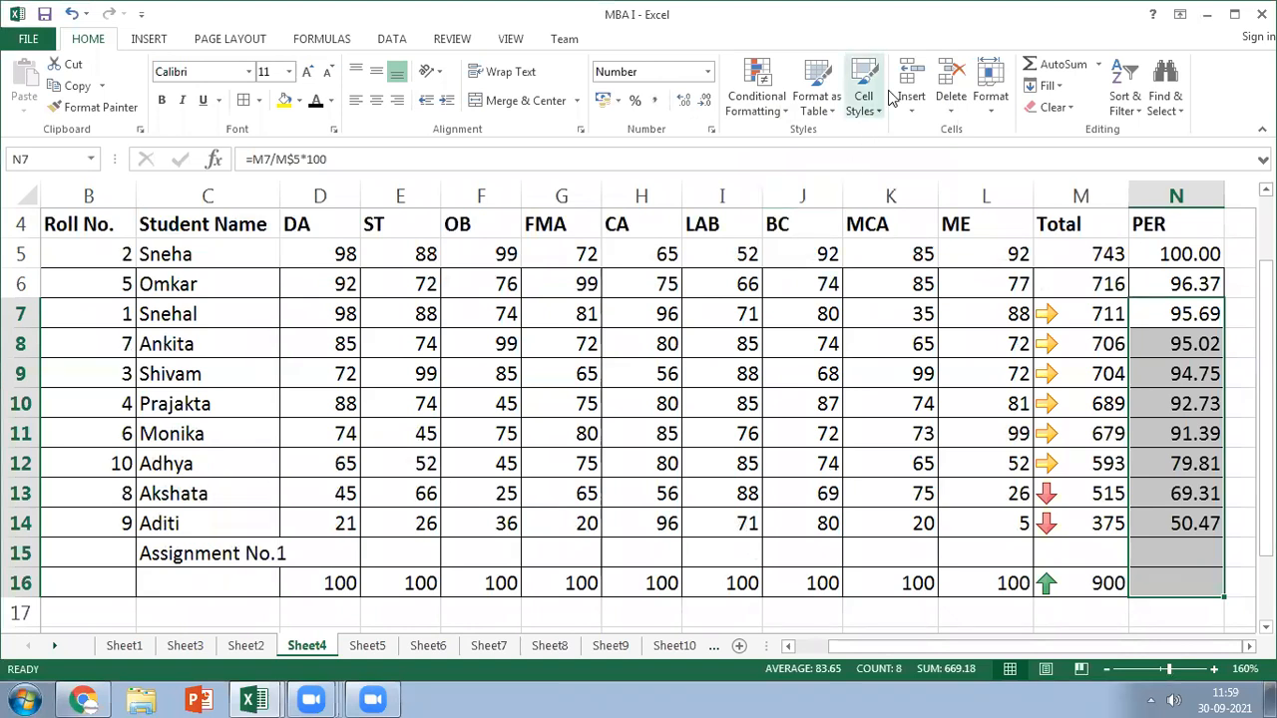
key(ctrl+z)
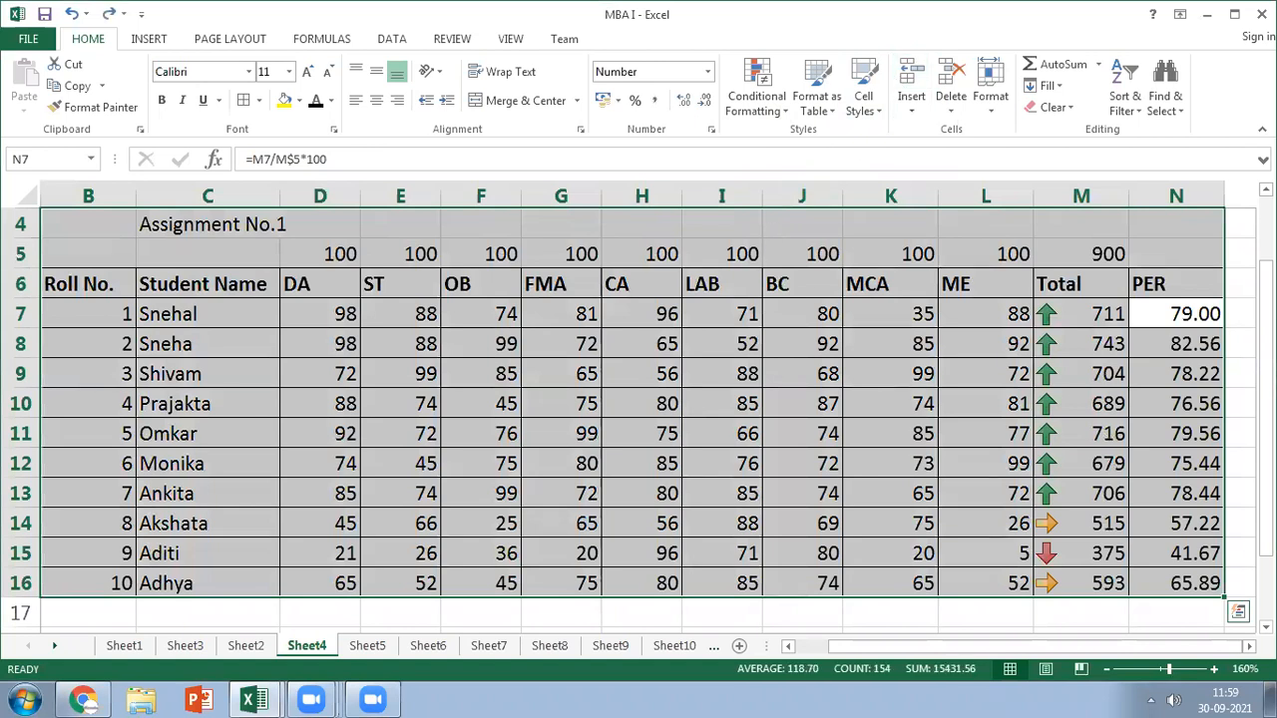
click(1209, 311)
click(337, 320)
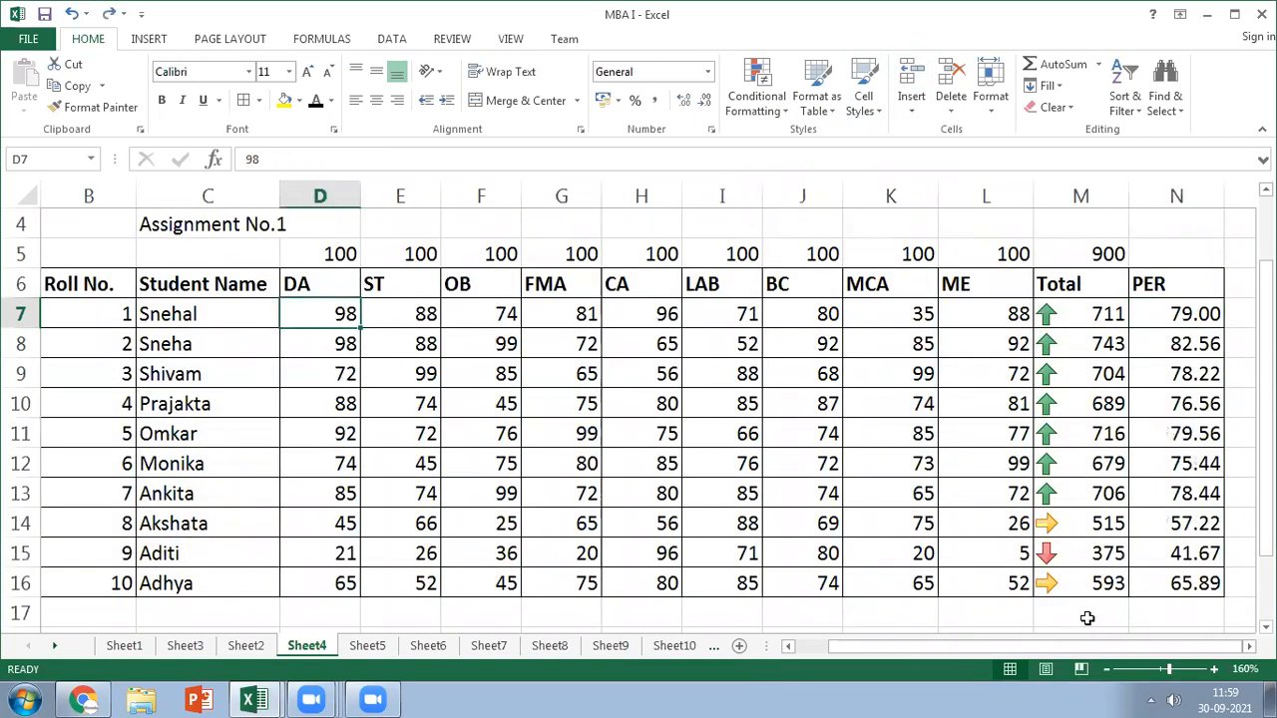
shift+click(1155, 587)
click(1137, 112)
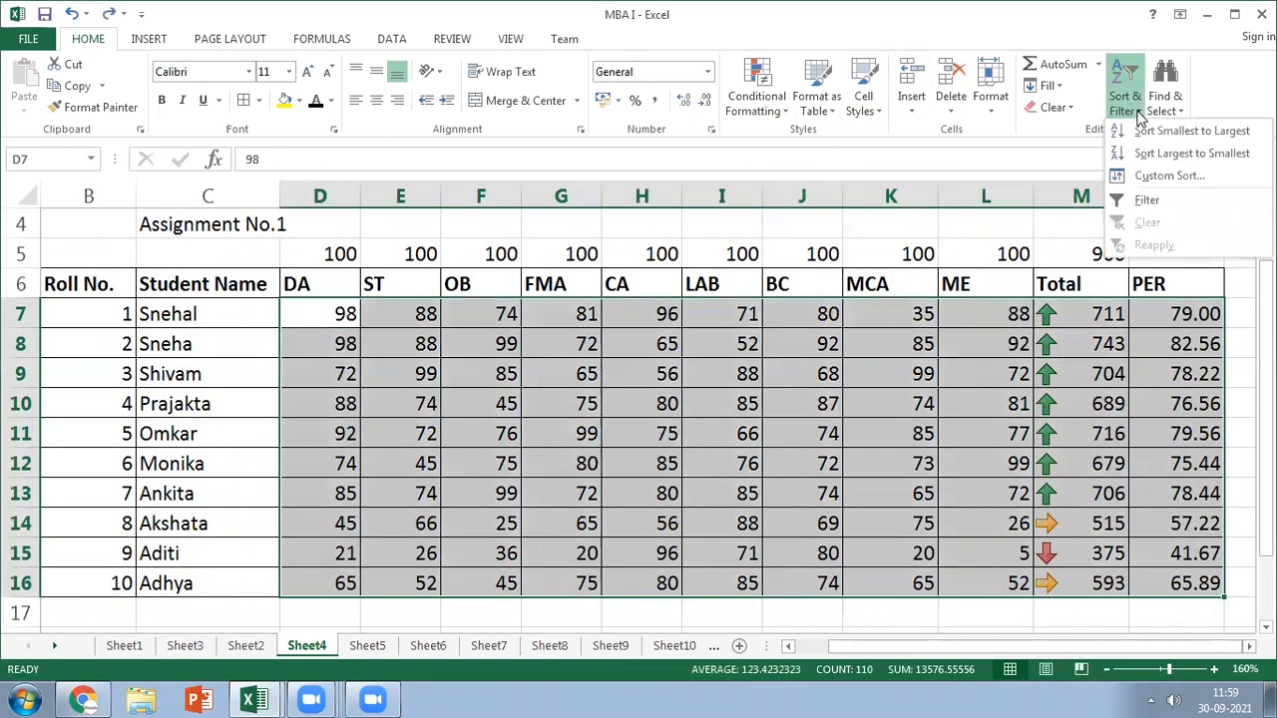
click(1157, 178)
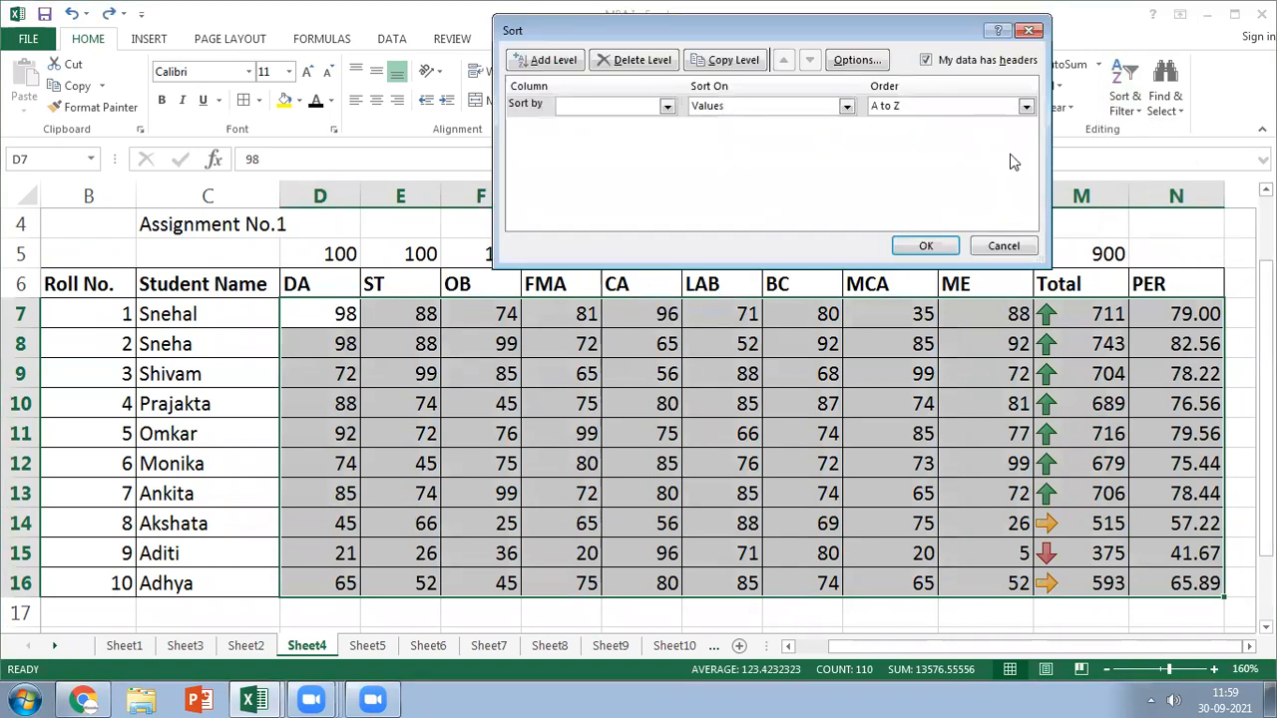
click(666, 107)
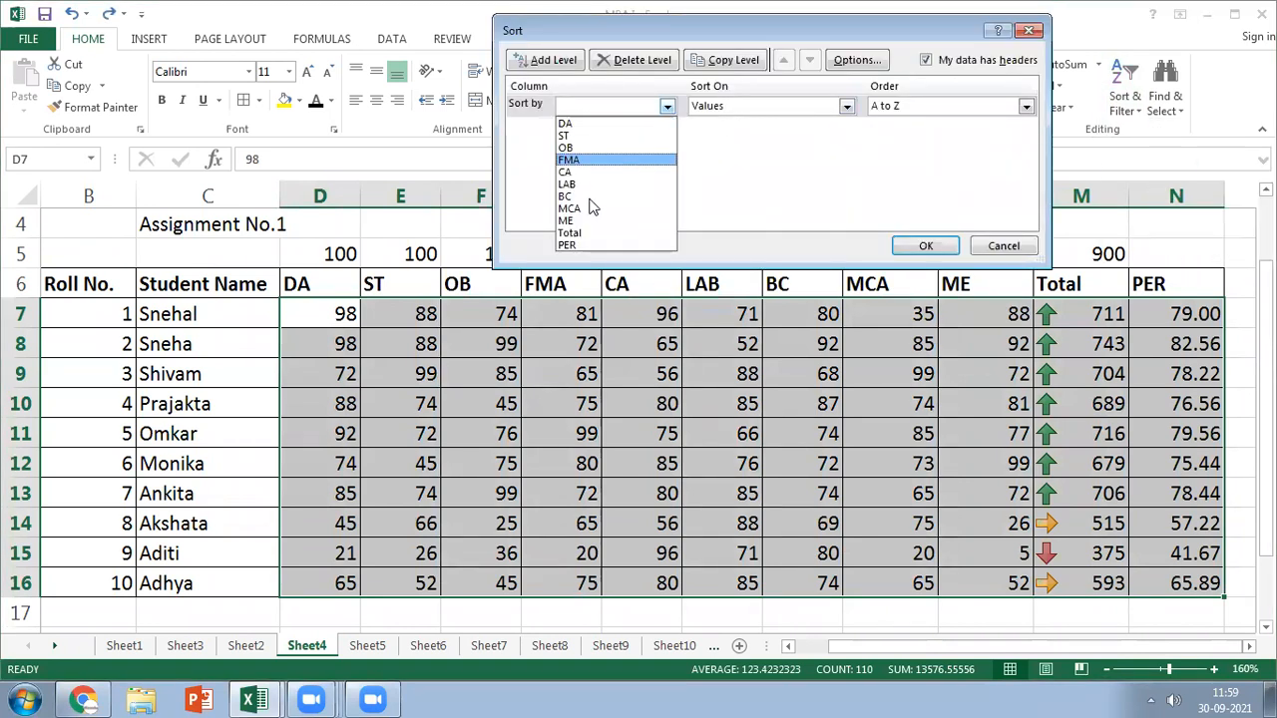
click(576, 246)
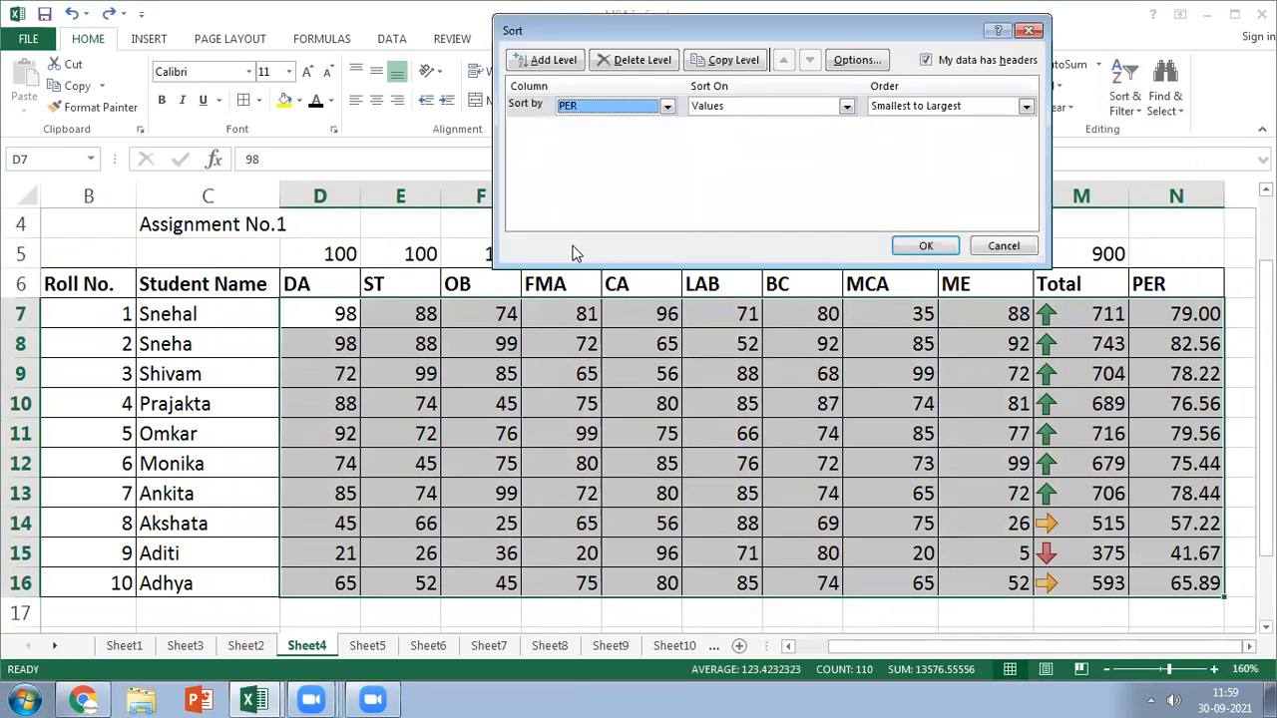
click(896, 107)
click(903, 134)
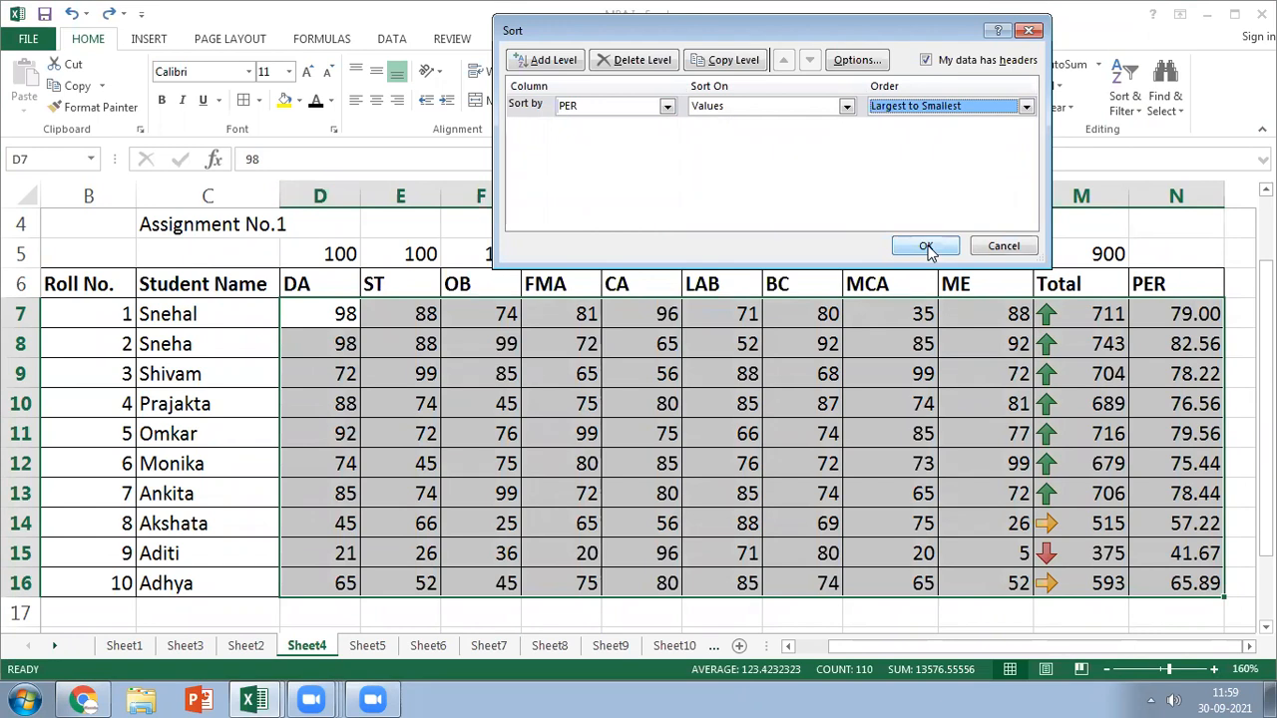
click(1004, 245)
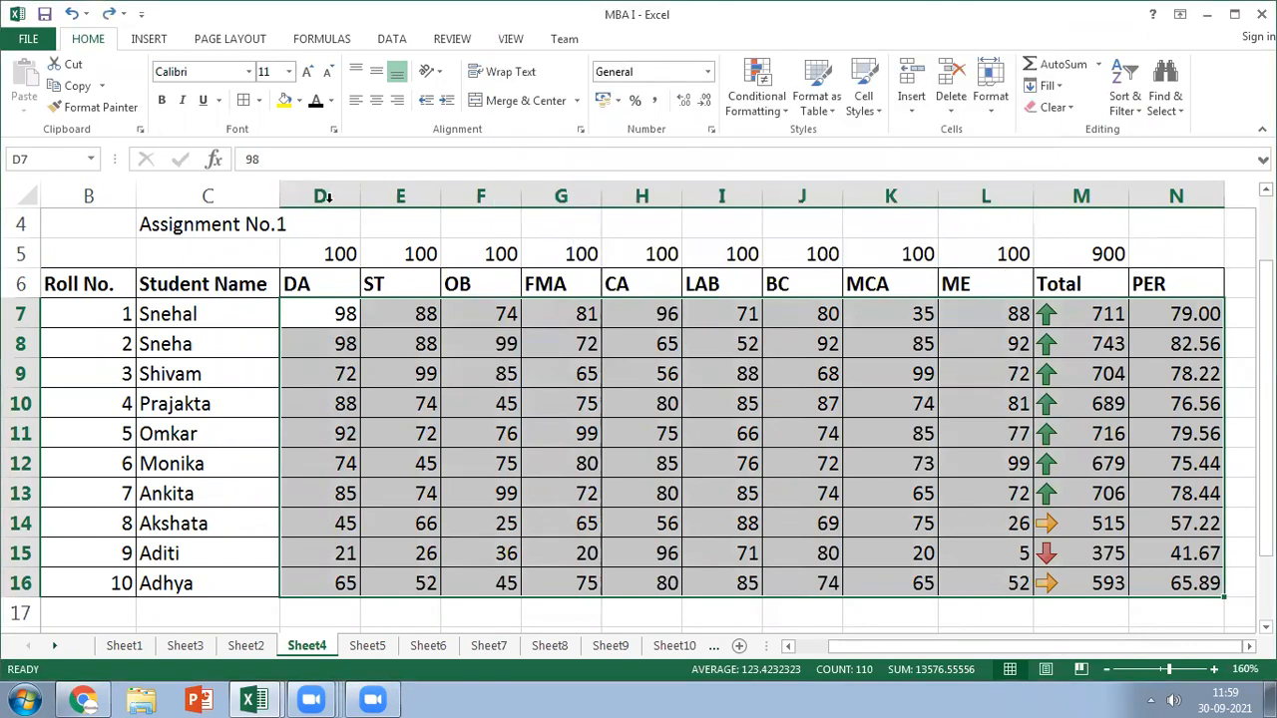
Select the student names with all their marks, C7:N16, and custom sort them by PER values from smallest to largest
click(221, 311)
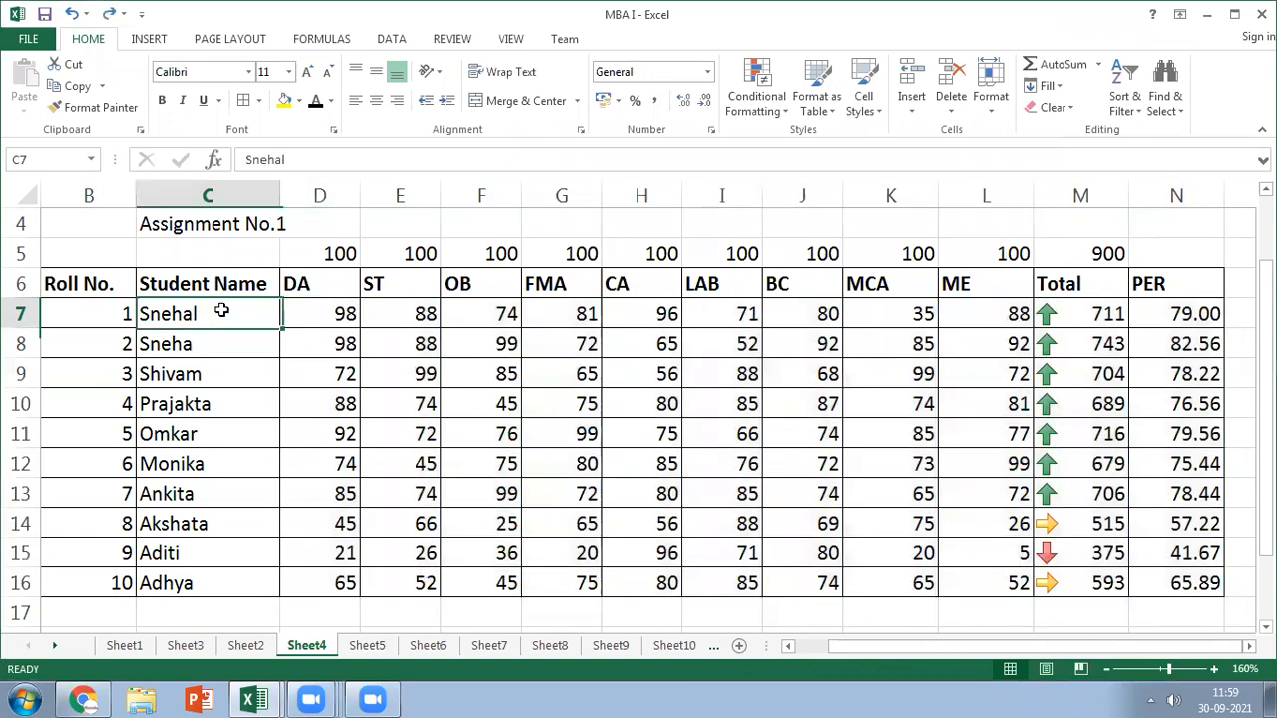
shift+click(1169, 579)
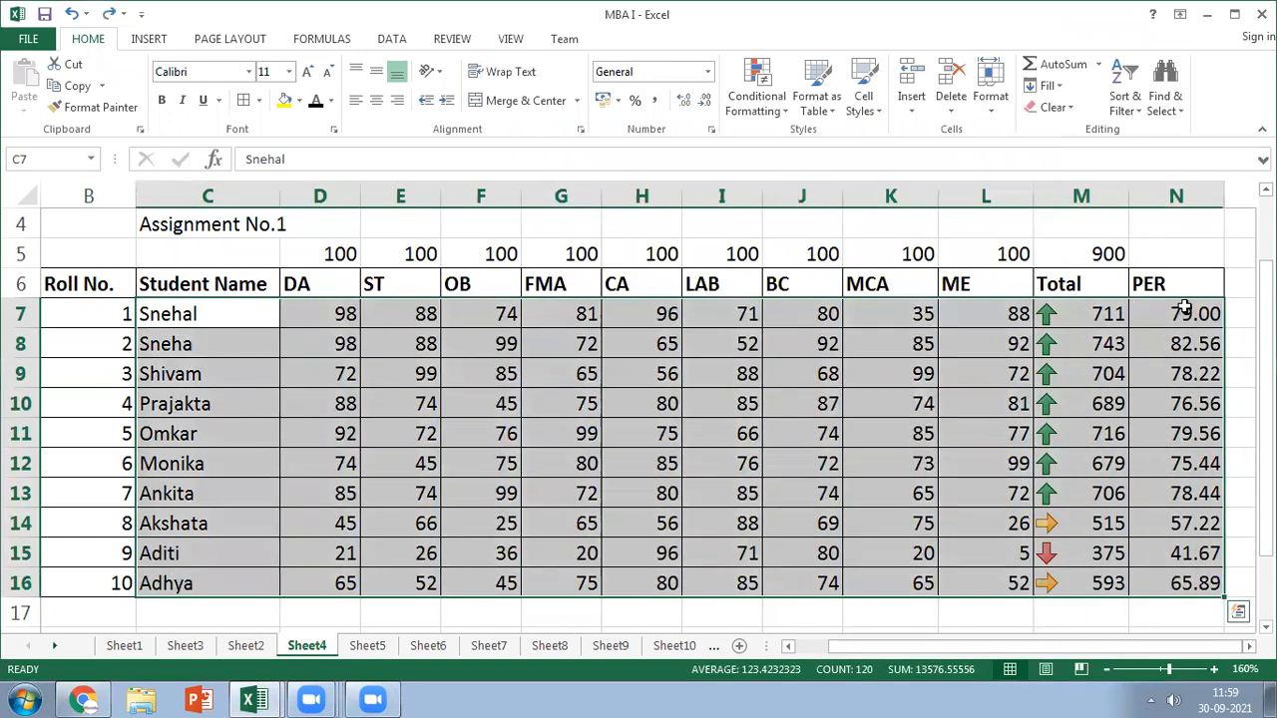
click(1122, 100)
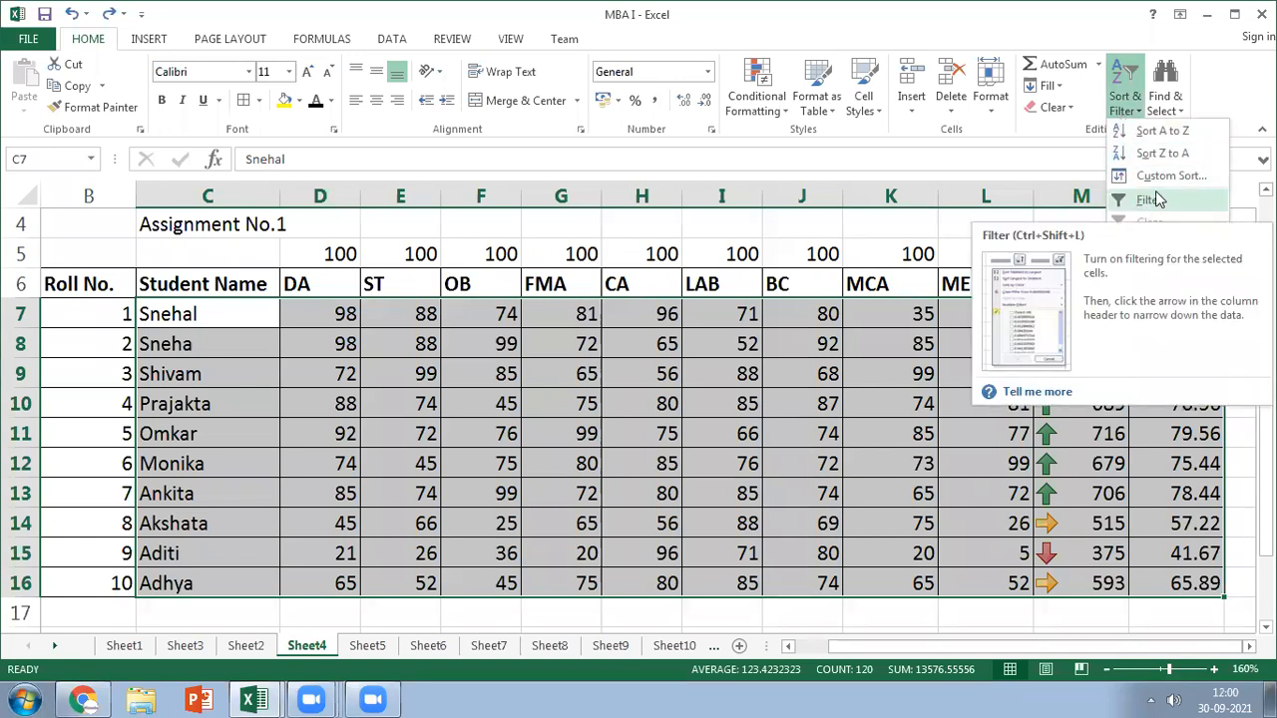
click(1159, 175)
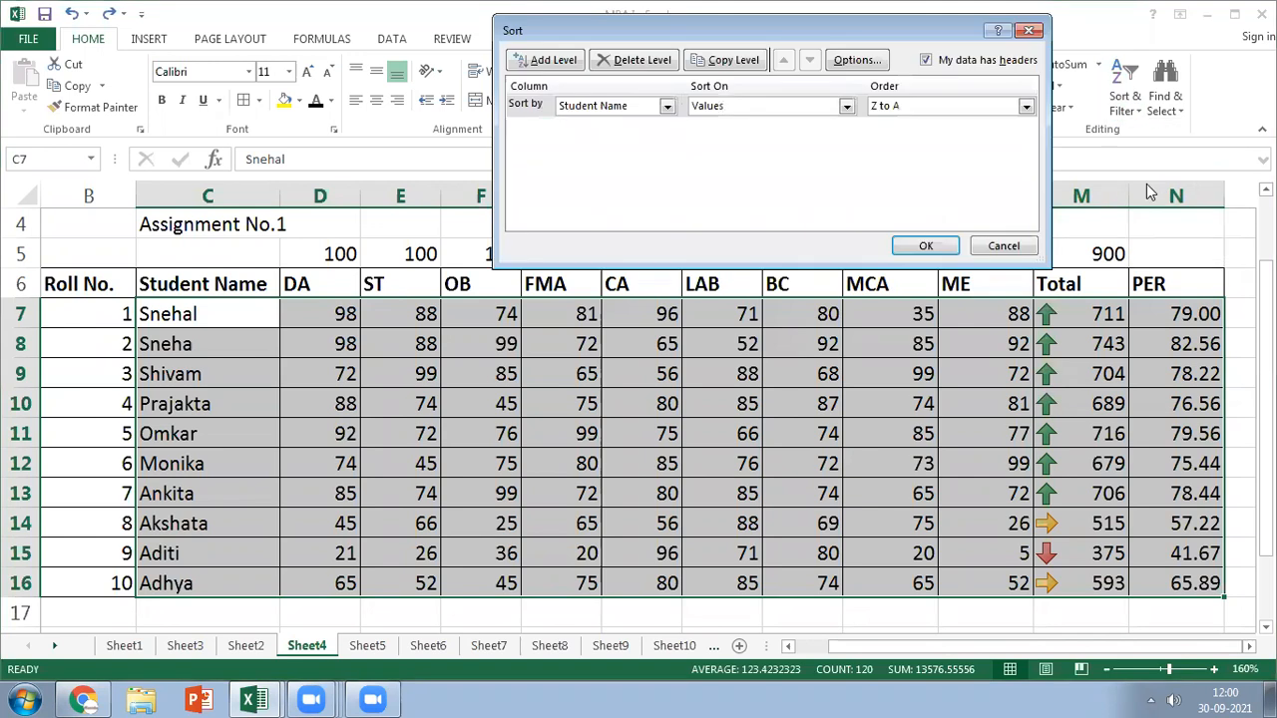
click(667, 107)
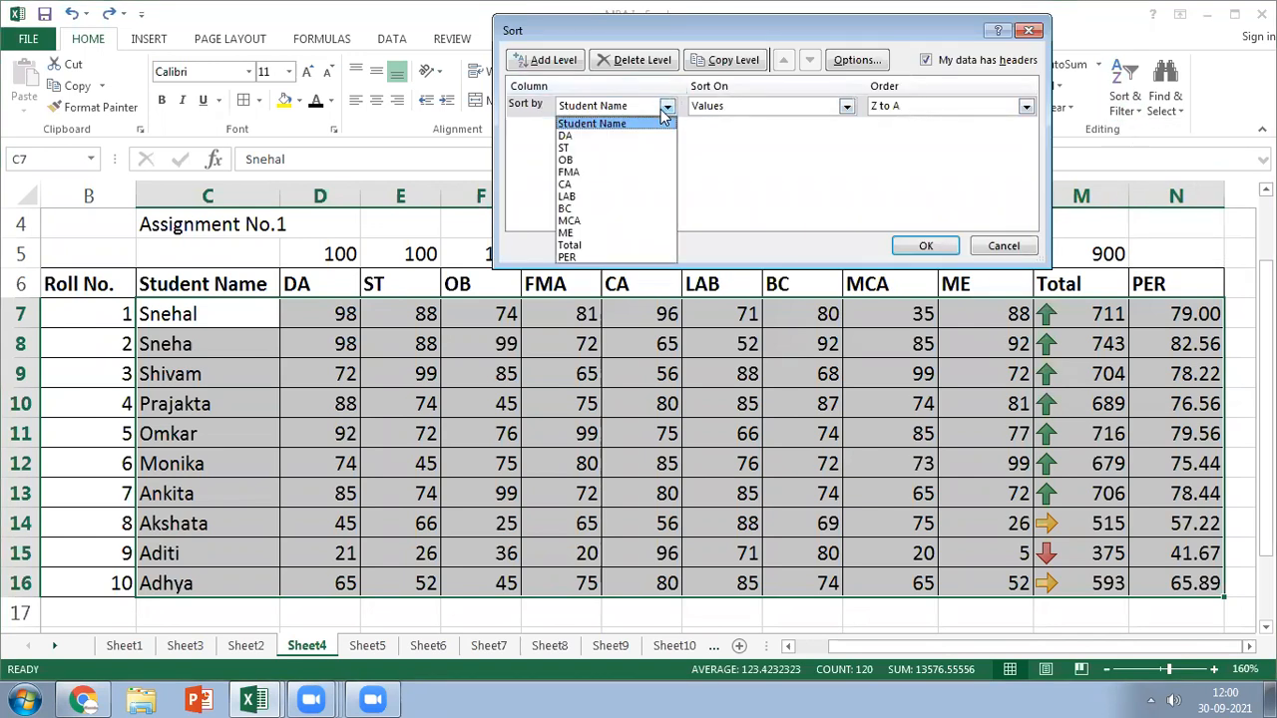
click(567, 256)
click(915, 106)
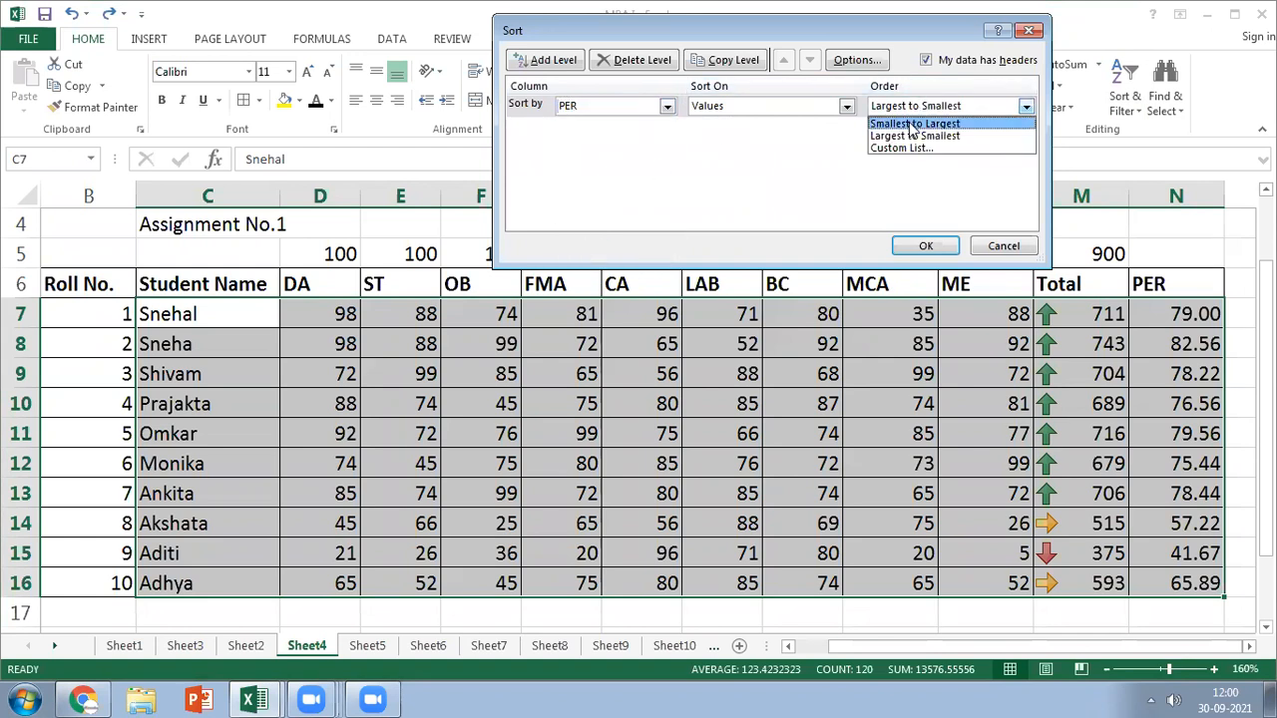
click(912, 128)
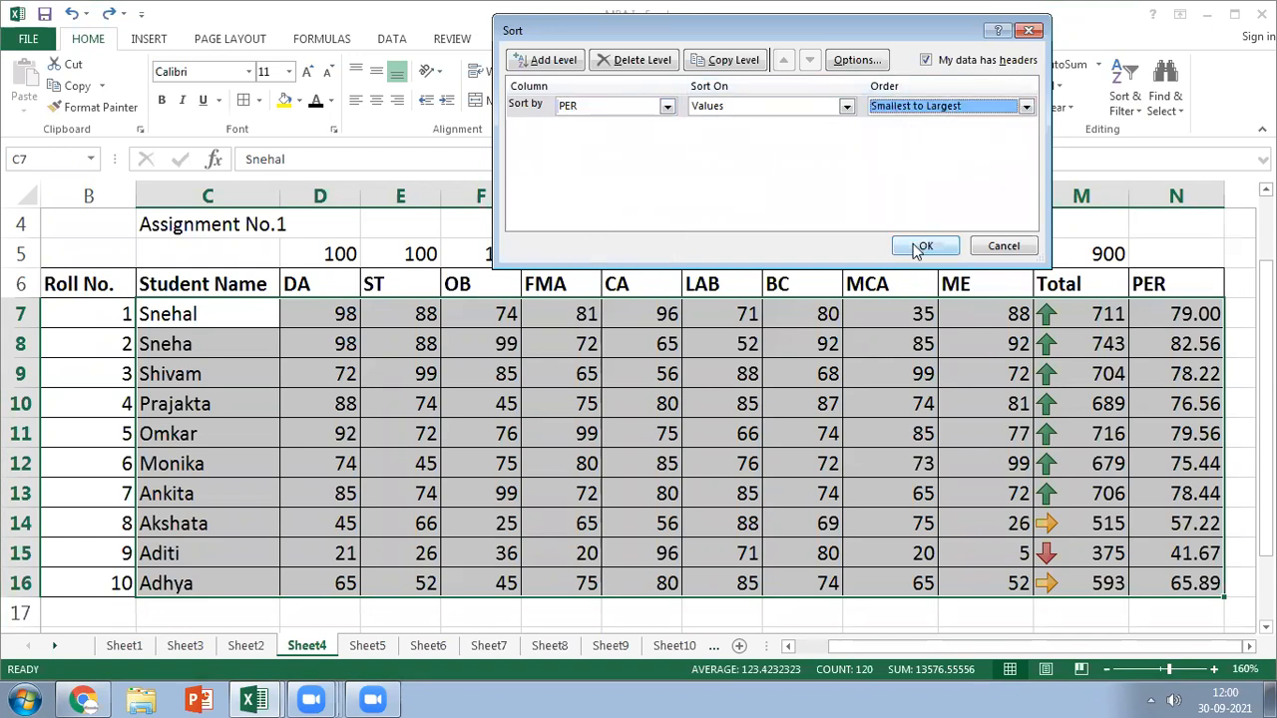
click(916, 247)
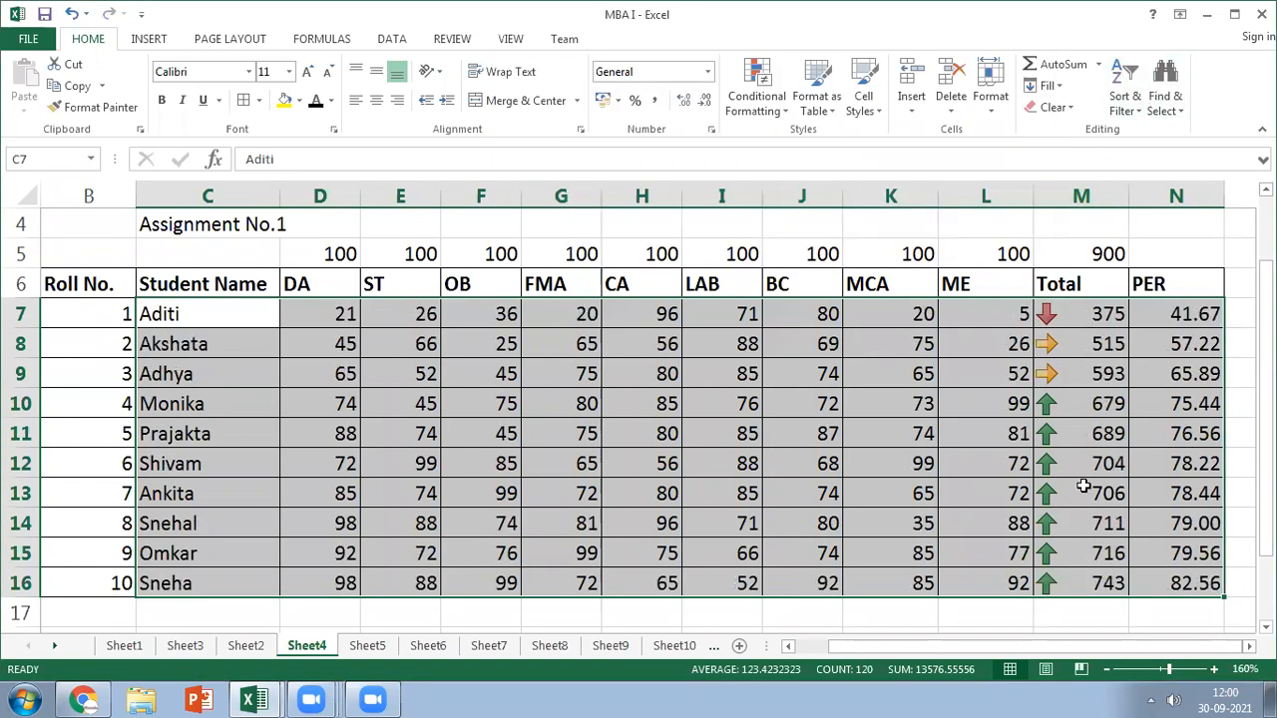
Custom sort the selected student rows by PER with the order set to Largest to Smallest
click(1142, 113)
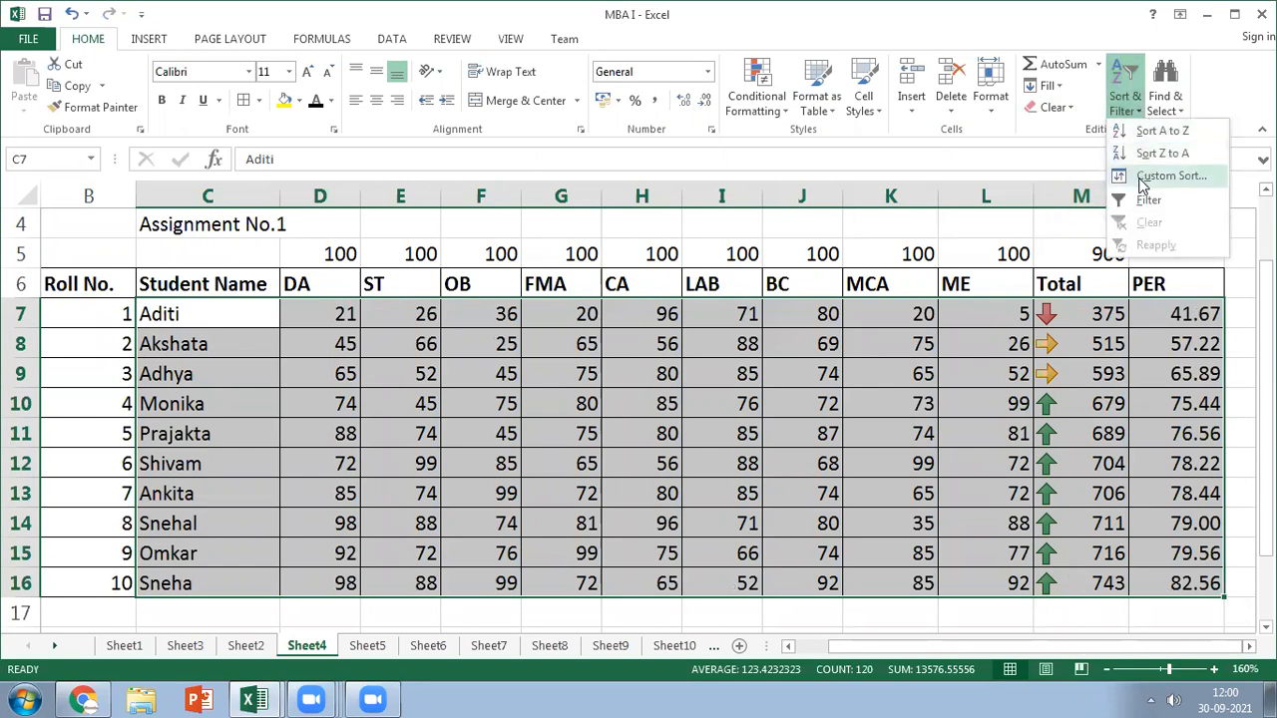
click(1145, 177)
click(910, 108)
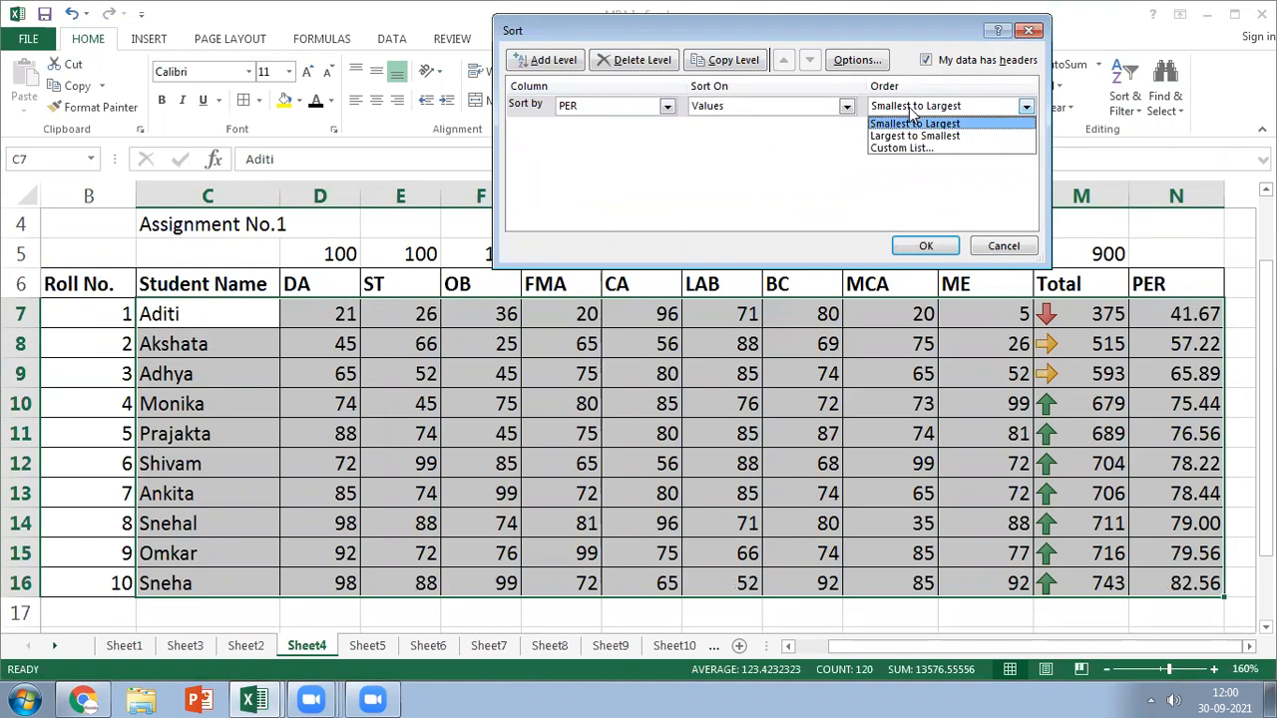
click(901, 142)
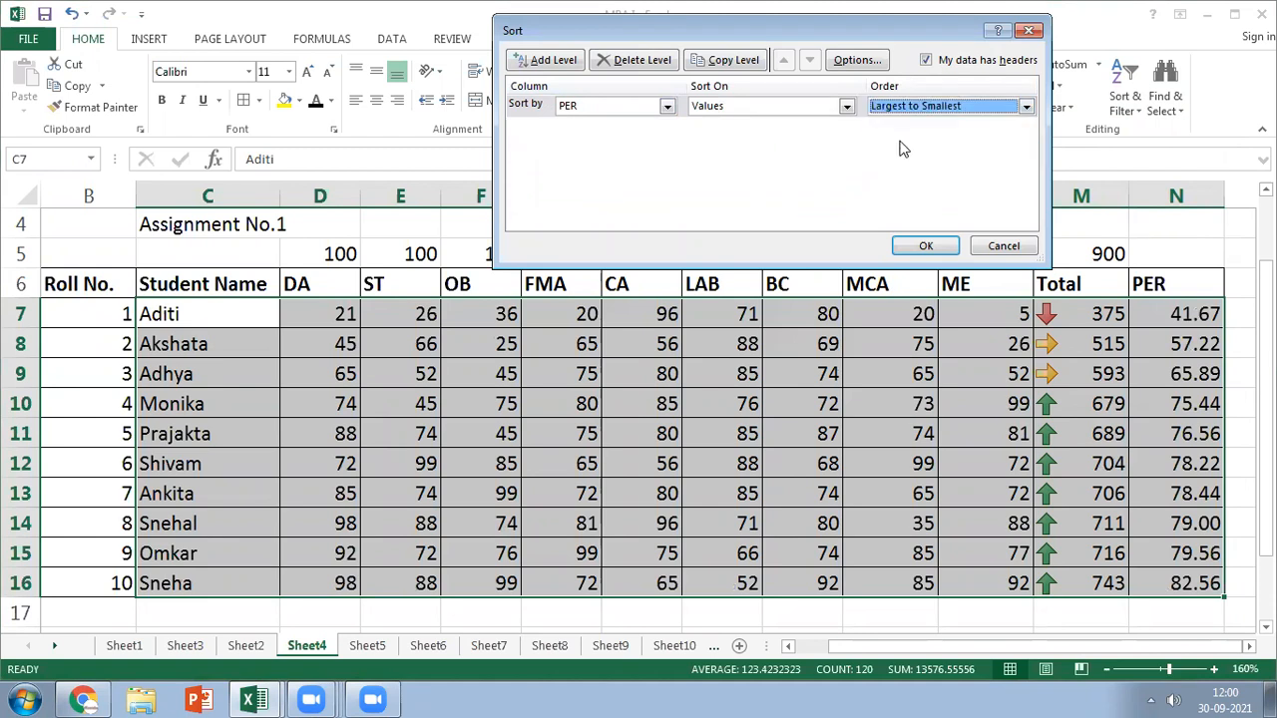
click(926, 245)
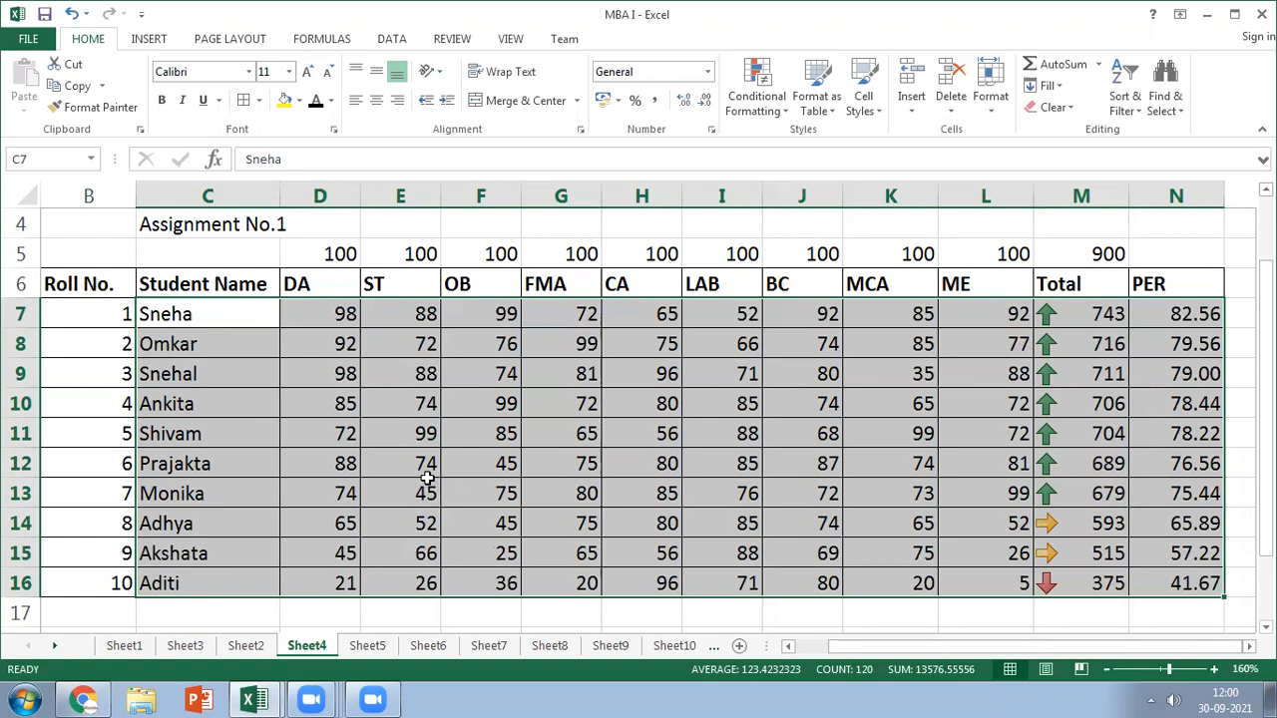
Enter new marks for two students: 99 in F12, 79 in G12 and 89 in E13
click(515, 465)
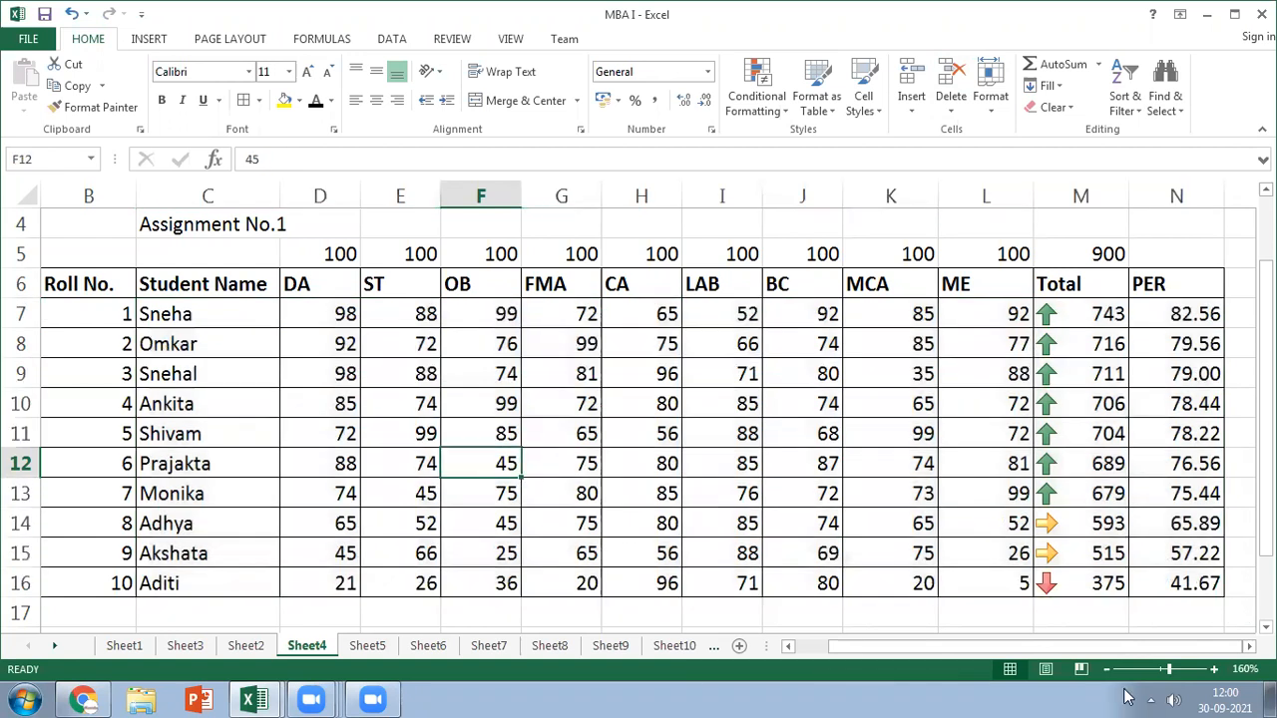
text(99)
key(Return)
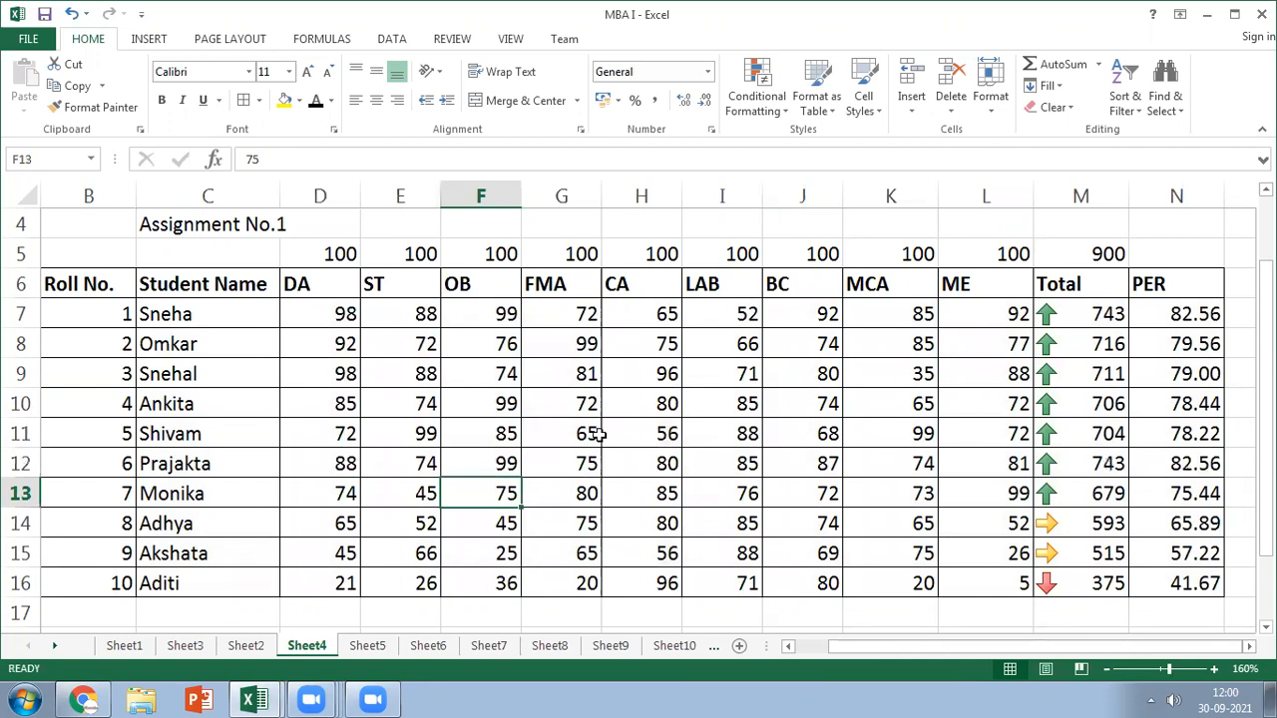
click(584, 461)
text(7)
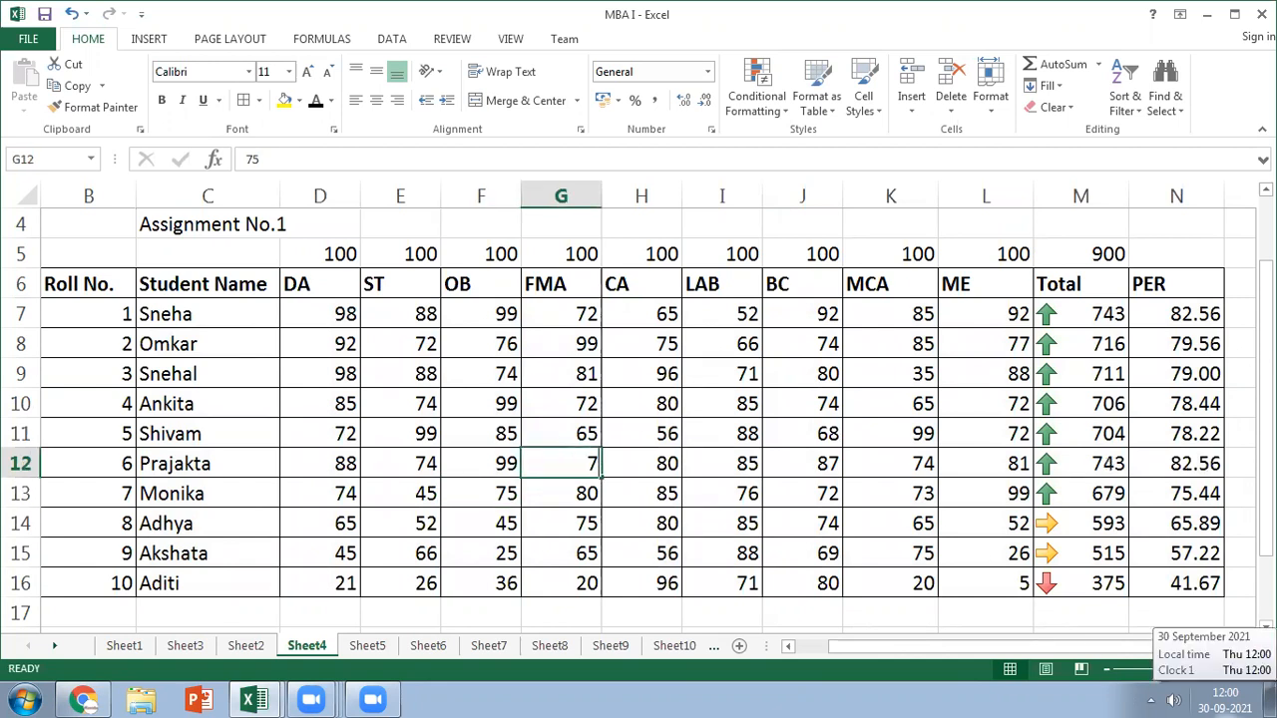
text(9)
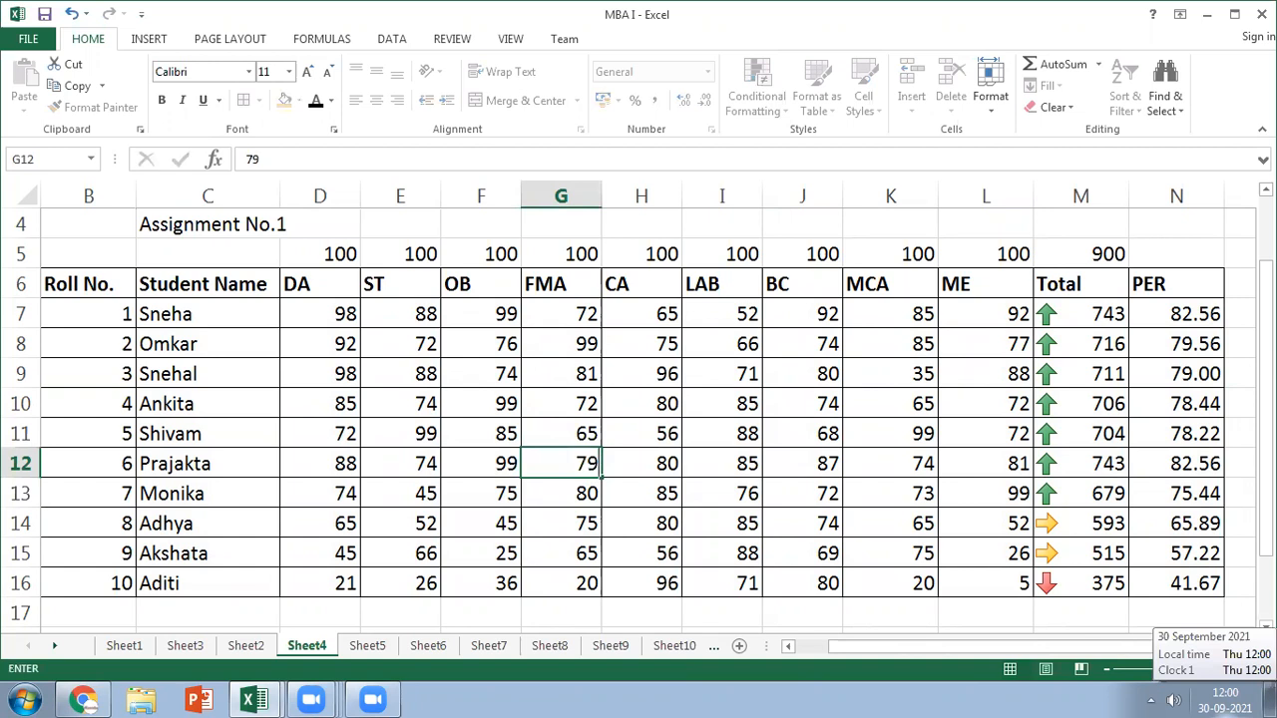
key(Return)
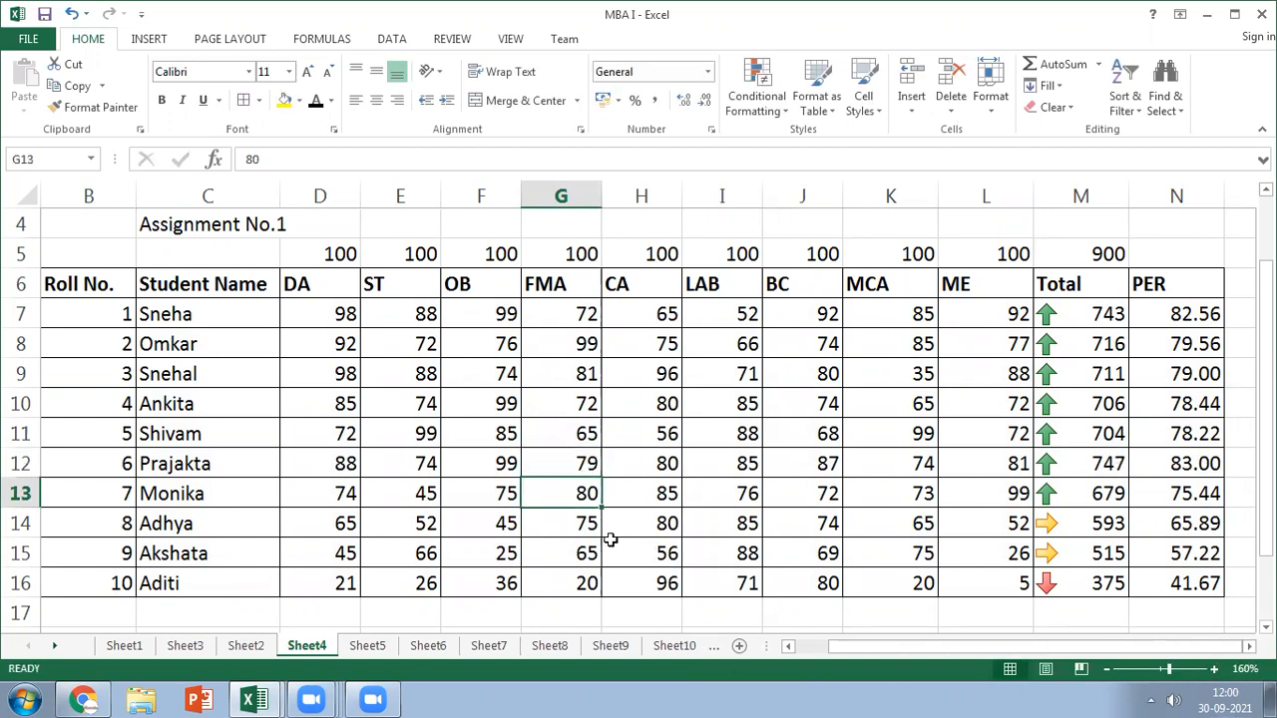
click(424, 497)
text(89)
key(Return)
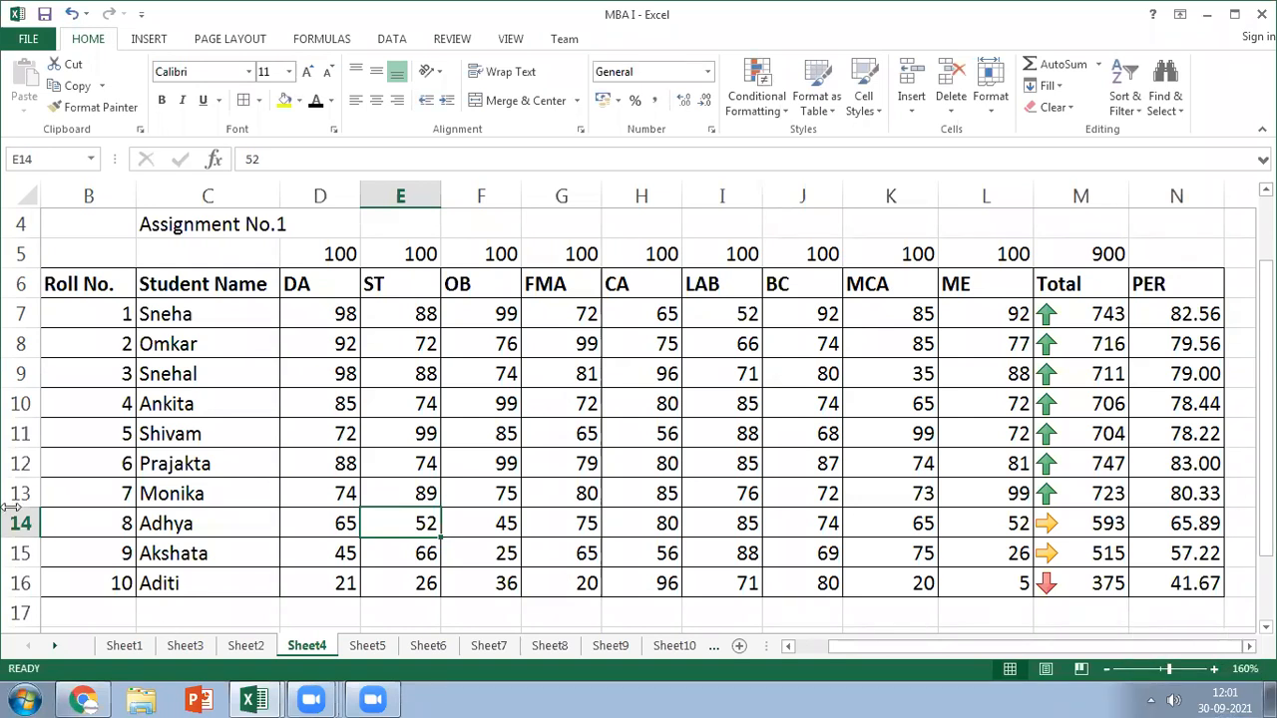
Custom sort the student rows C7:N16 with the edited marks by PER from largest to smallest
click(190, 319)
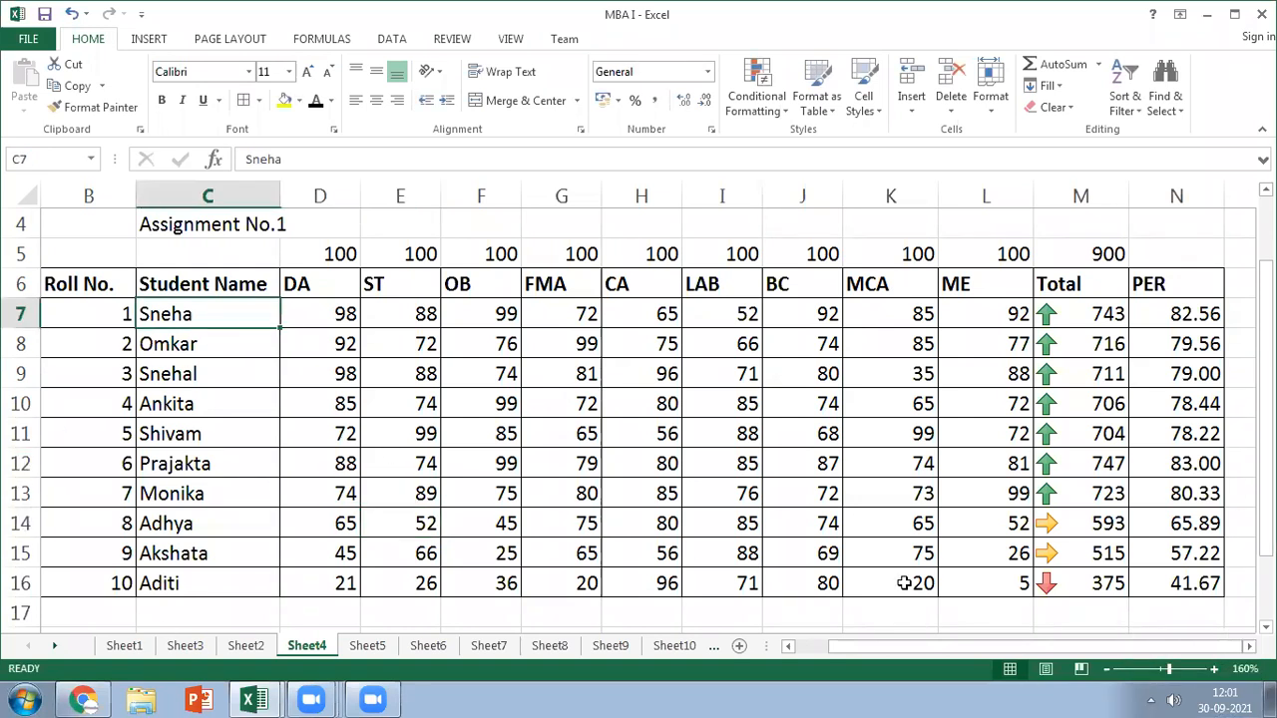
shift+click(1137, 586)
click(1130, 105)
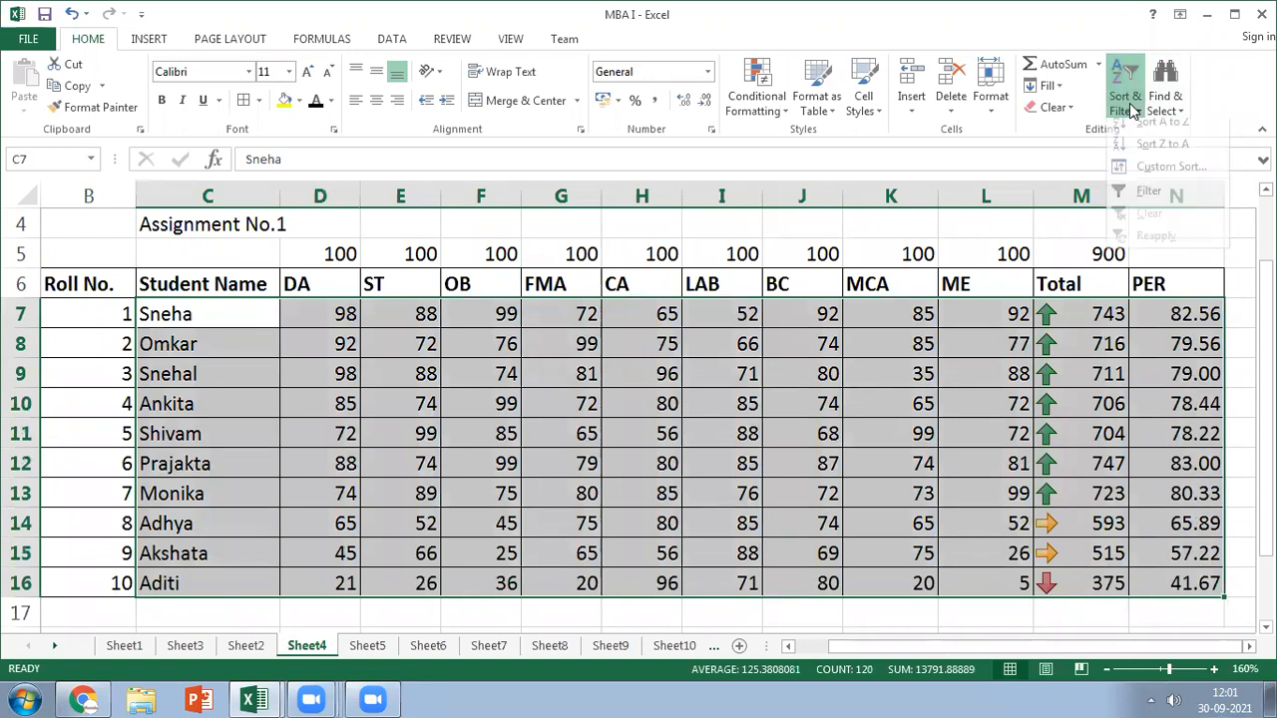
click(1148, 167)
click(927, 107)
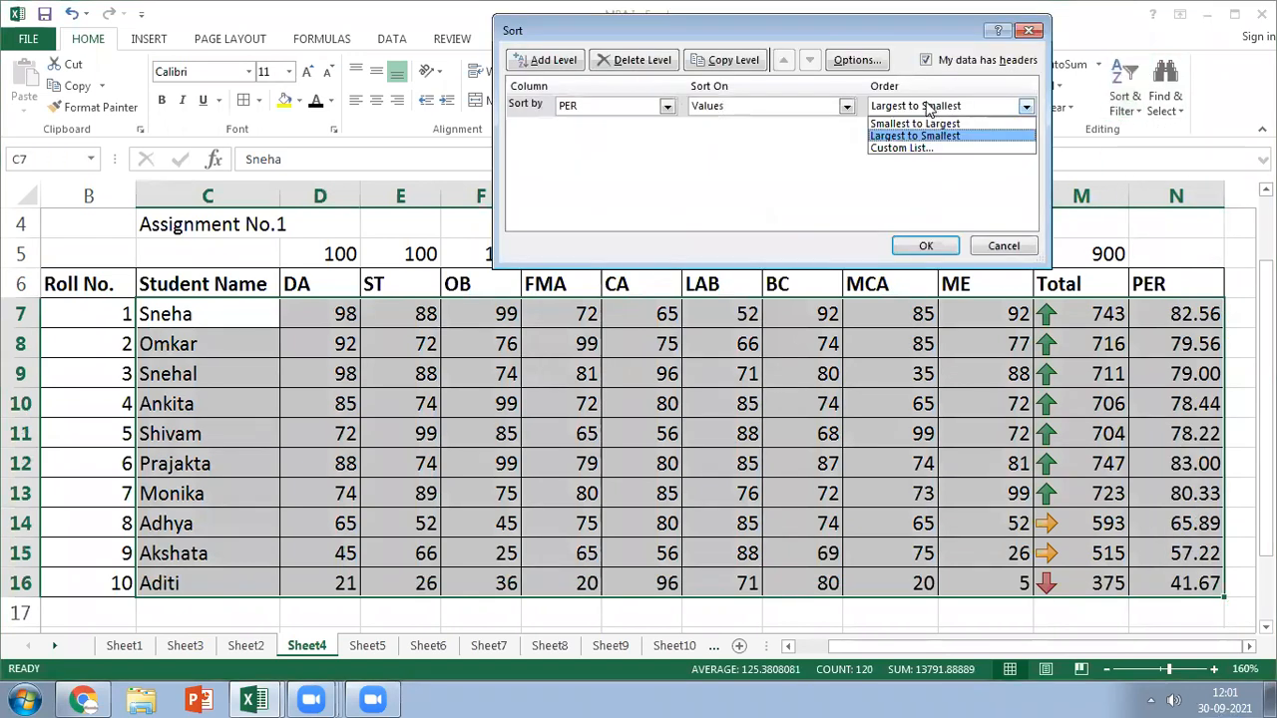
click(901, 134)
click(926, 246)
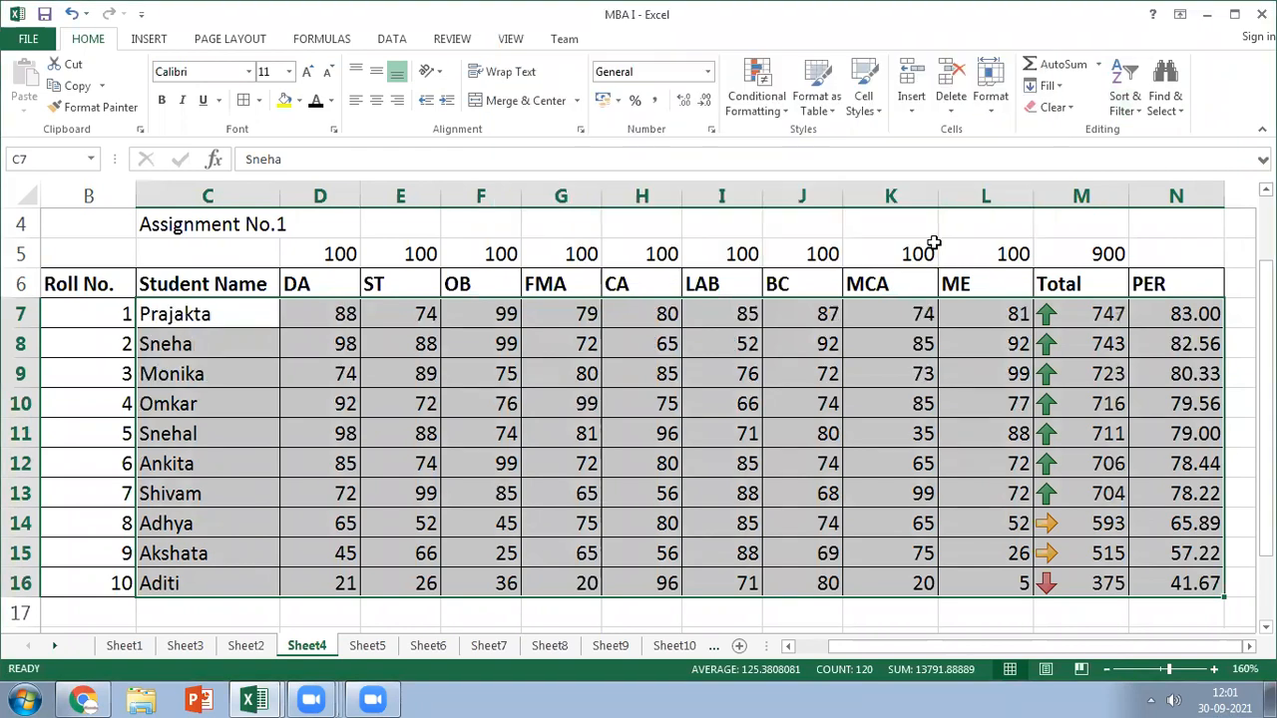
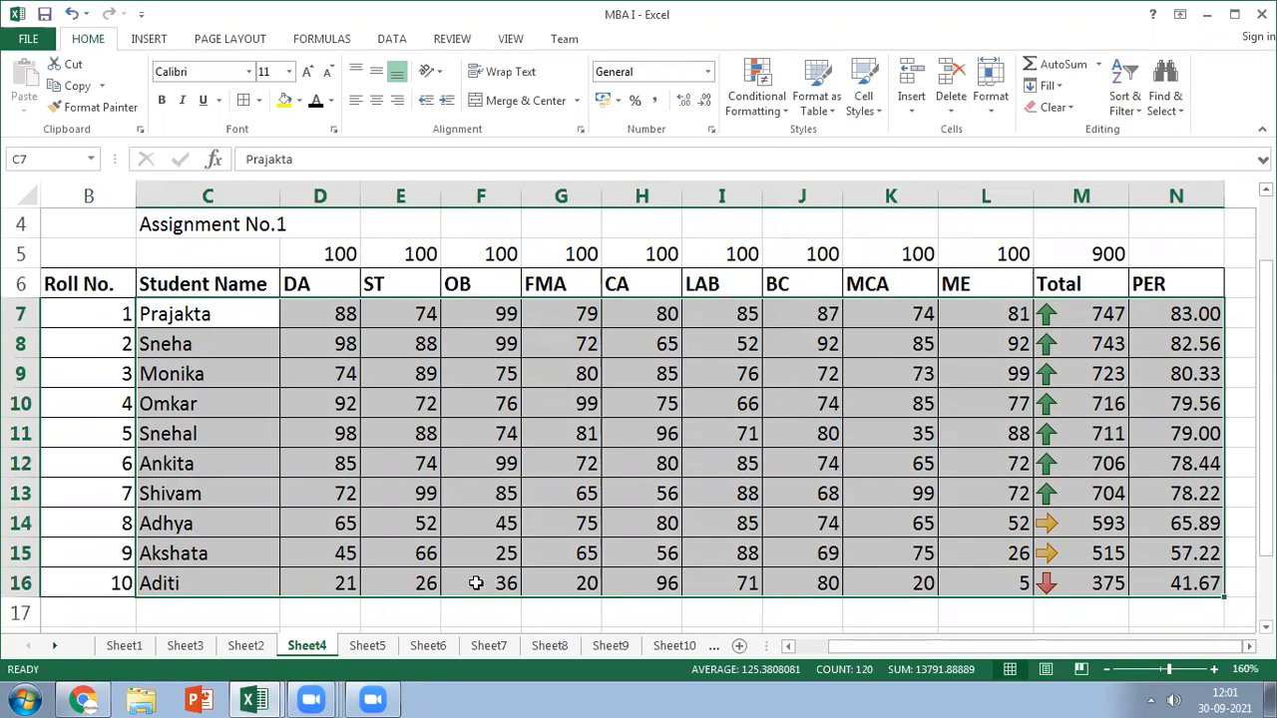
Copy the marks in D7:K7 over the last student's marks starting at D16, and set the ME mark in L16 to 95
click(329, 586)
click(347, 309)
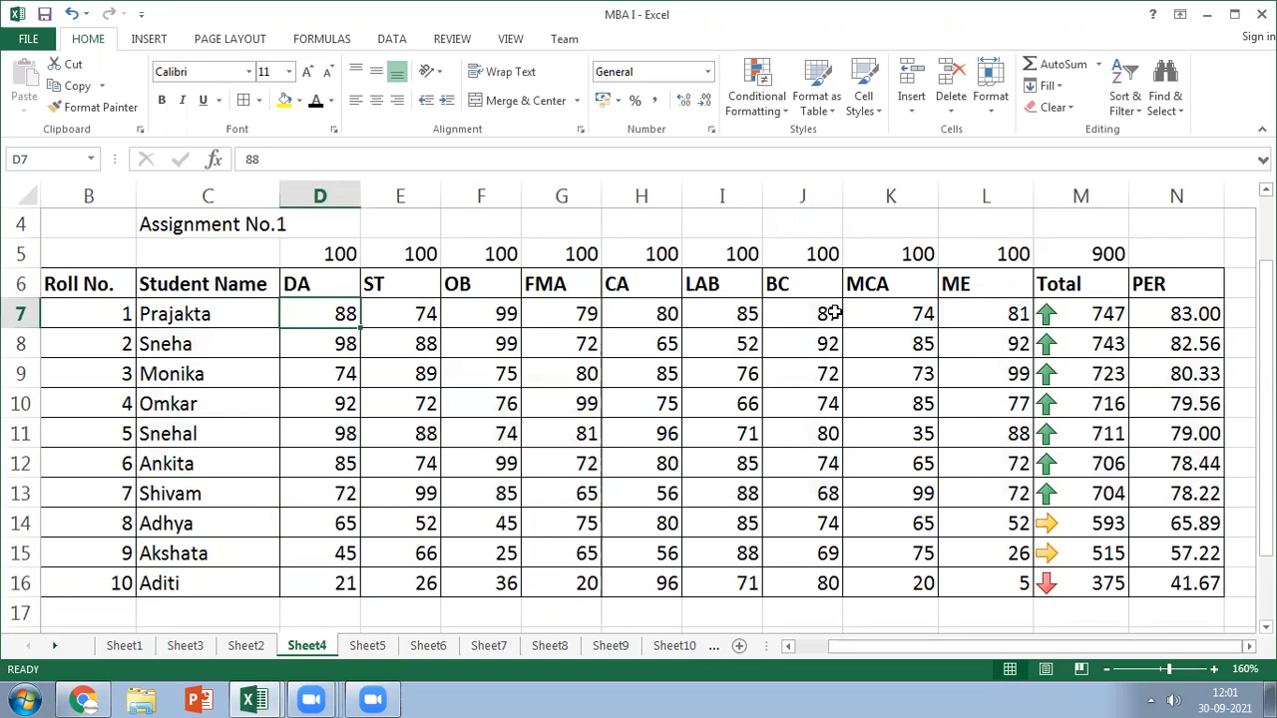
shift+click(878, 317)
key(ctrl+c)
click(349, 584)
key(ctrl+v)
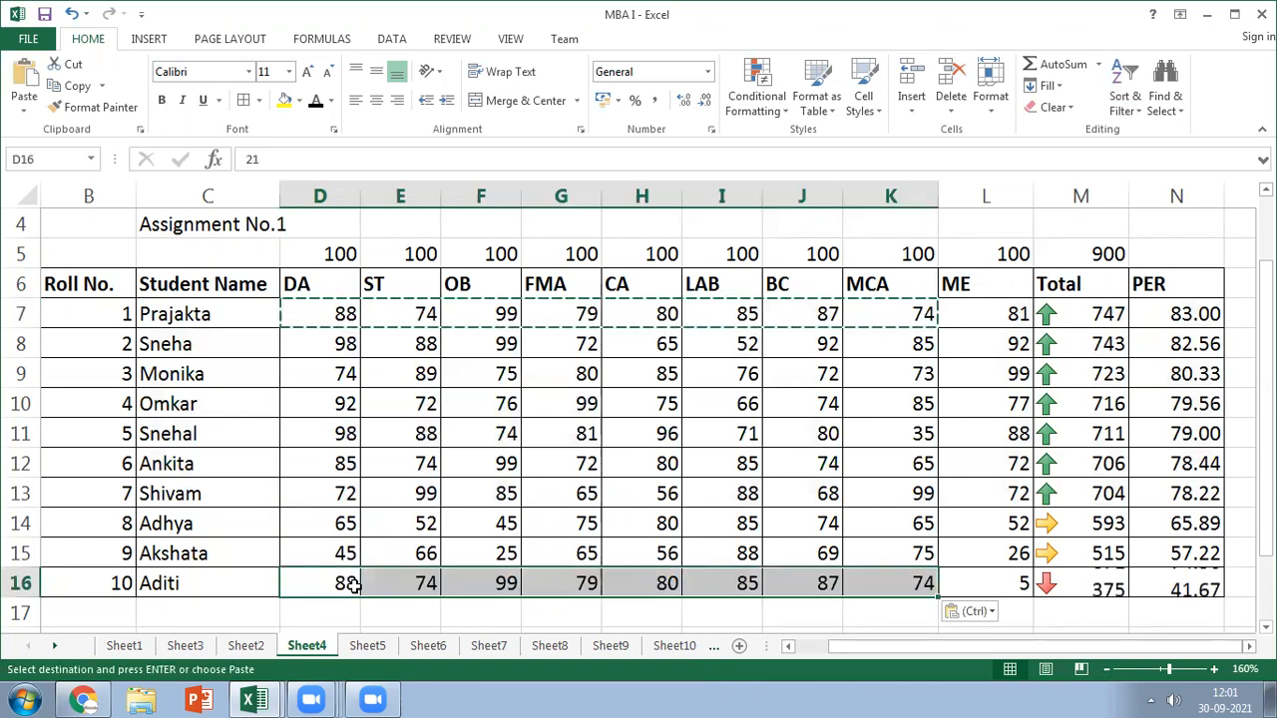
click(1009, 579)
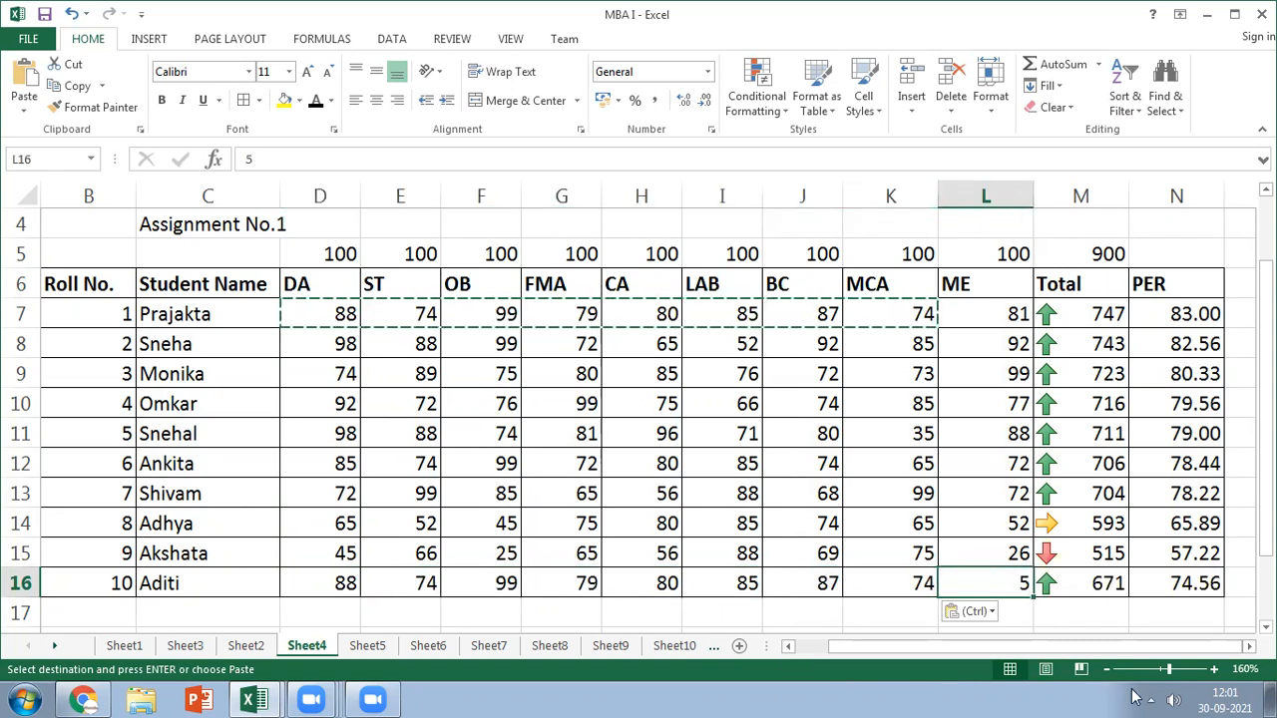
text(95)
key(Return)
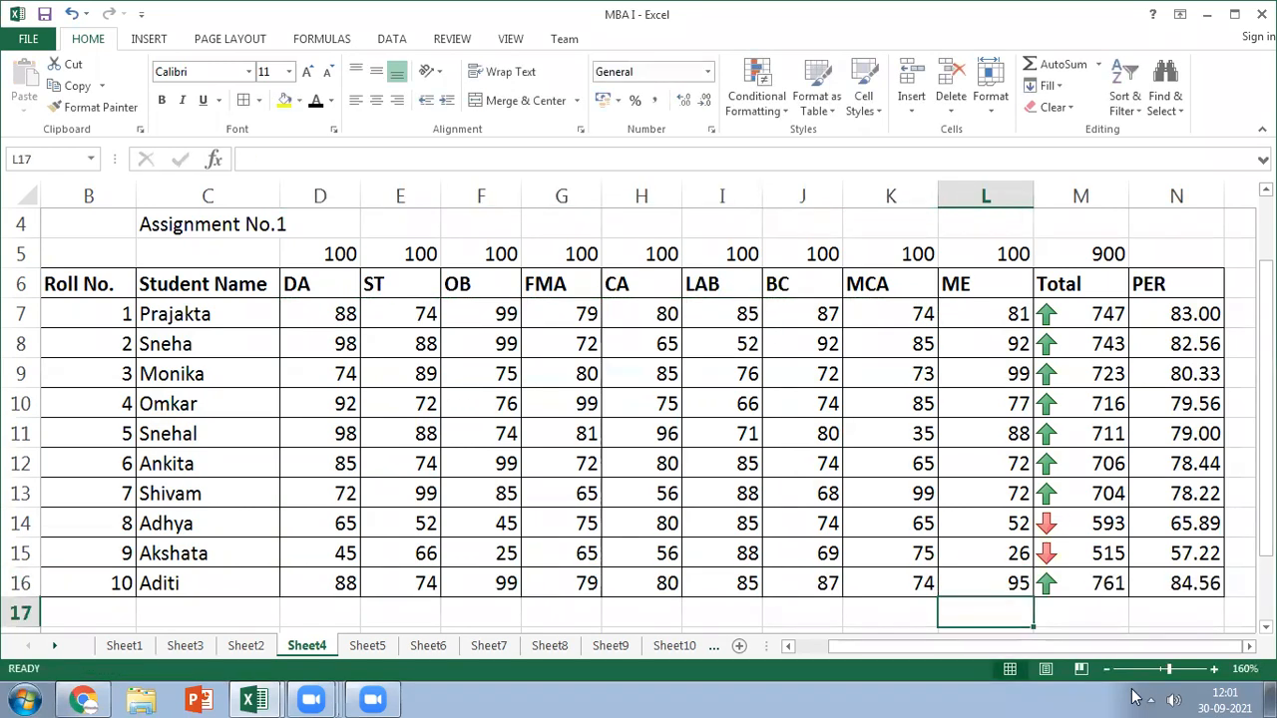
Reselect C7:N16 and rank the students again with a custom sort by PER, Largest to Smallest
click(155, 315)
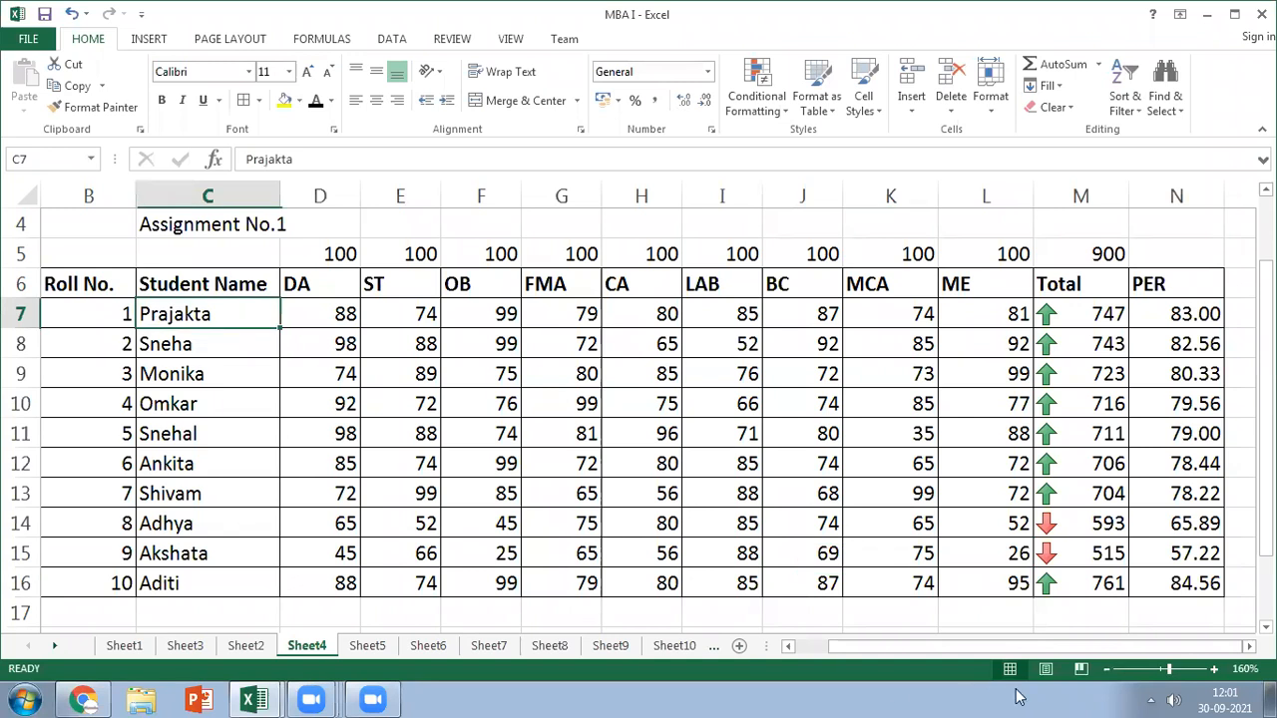
shift+click(1180, 571)
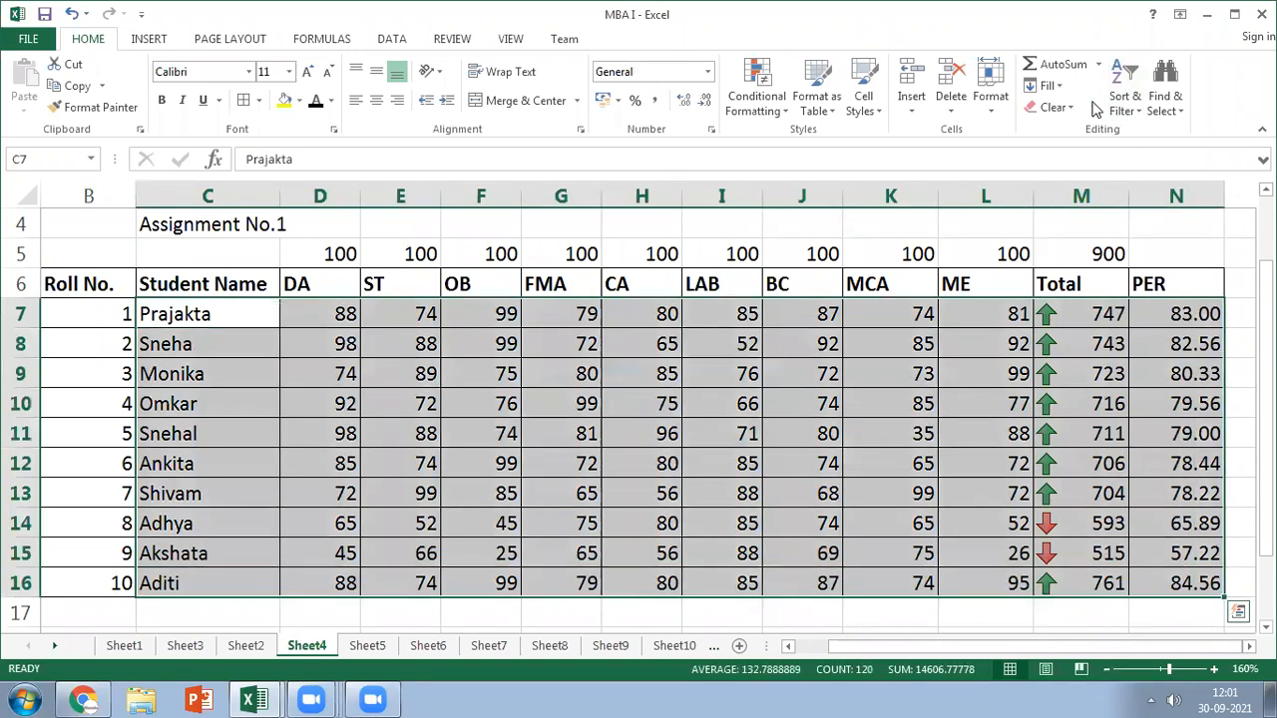
click(1121, 92)
click(1149, 181)
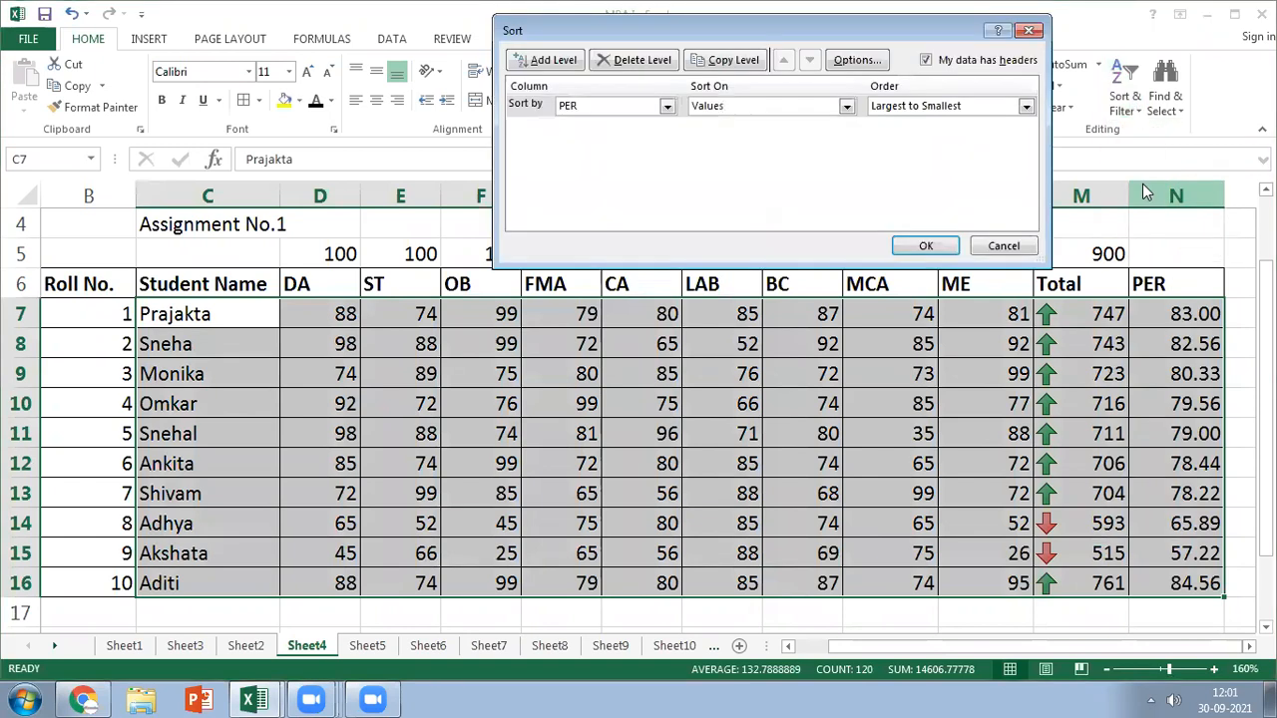
click(936, 110)
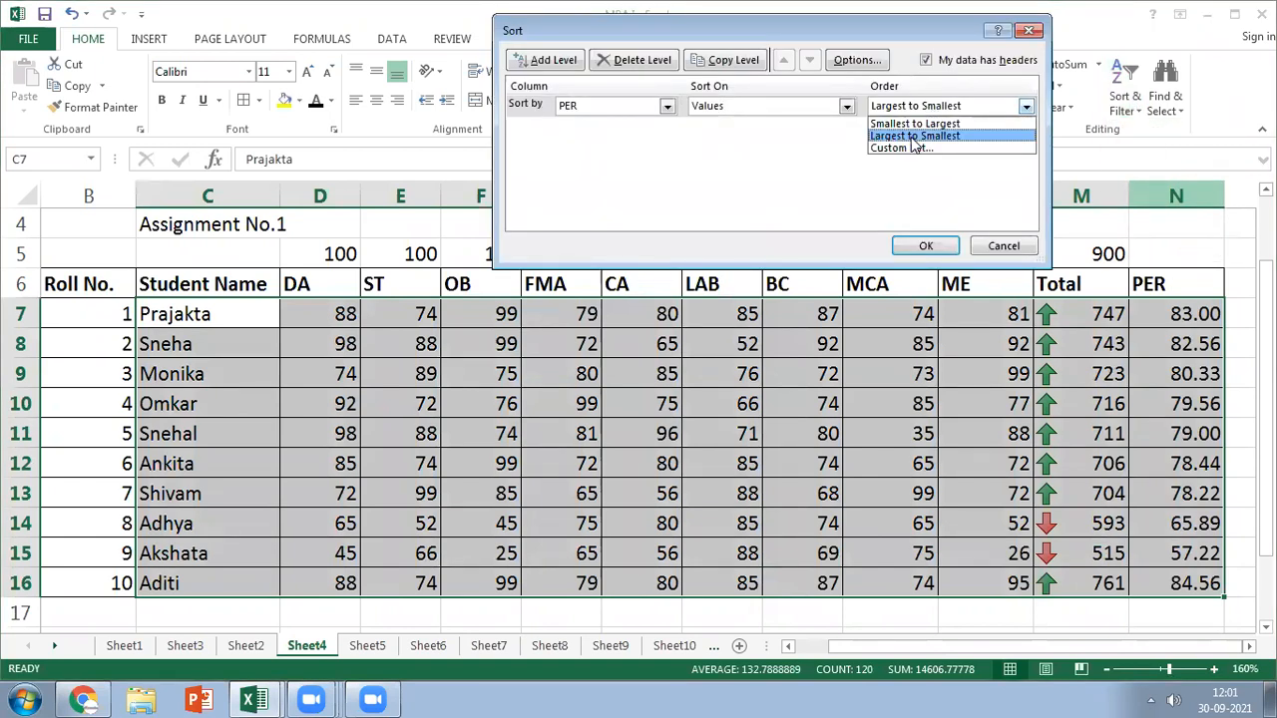
click(911, 137)
click(929, 245)
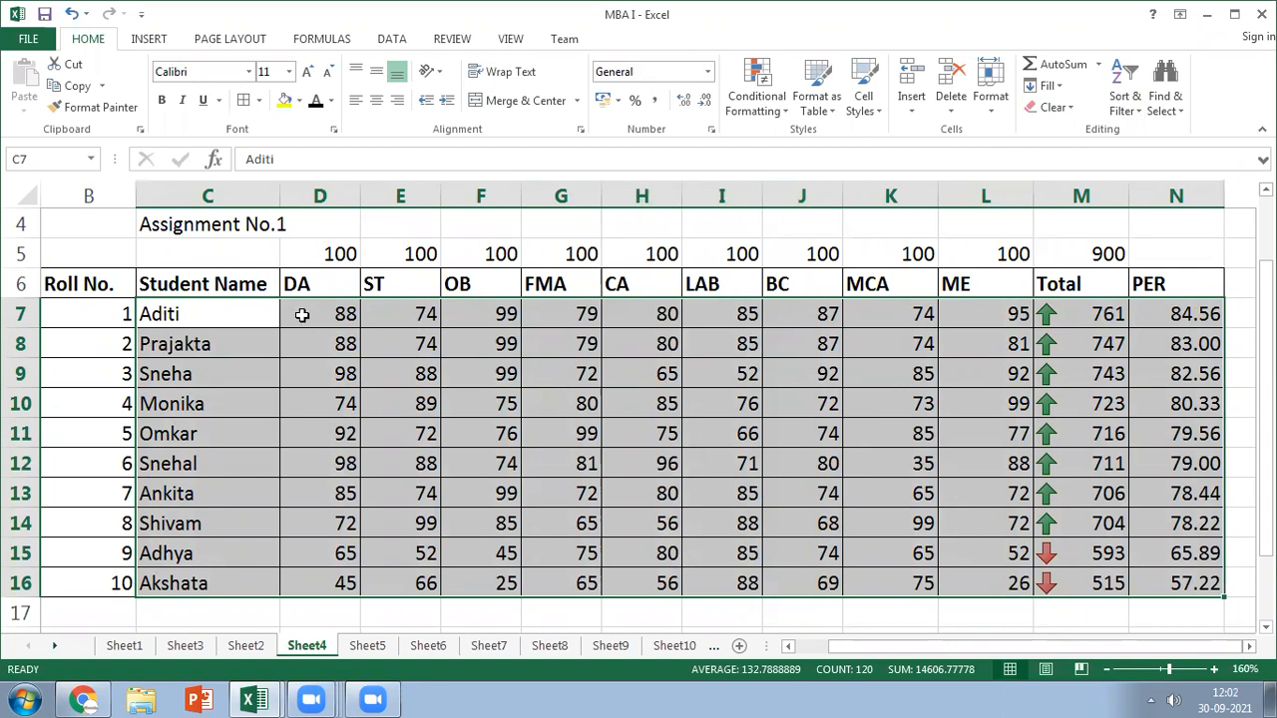
Hide columns E through N so that only the roll number, student name and DA columns stay displayed, and select C7
click(301, 314)
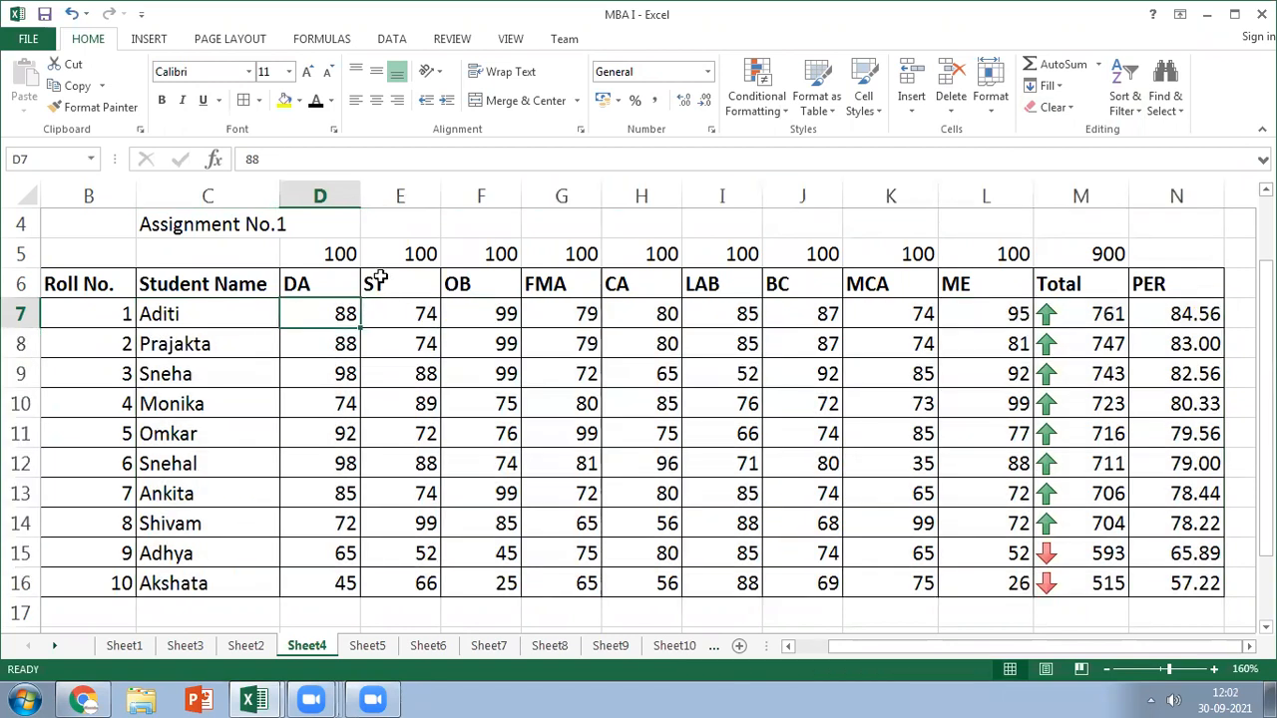
drag(400, 196, 1147, 195)
right_click(1149, 199)
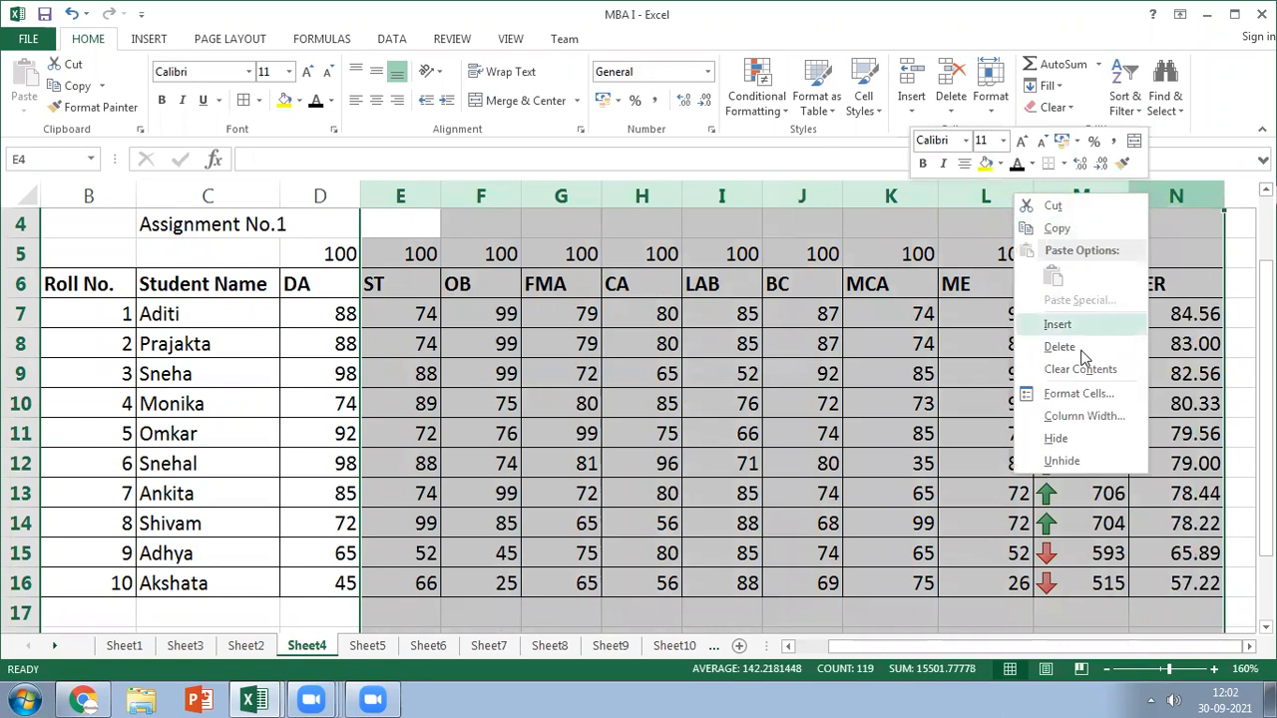
click(1057, 439)
click(191, 304)
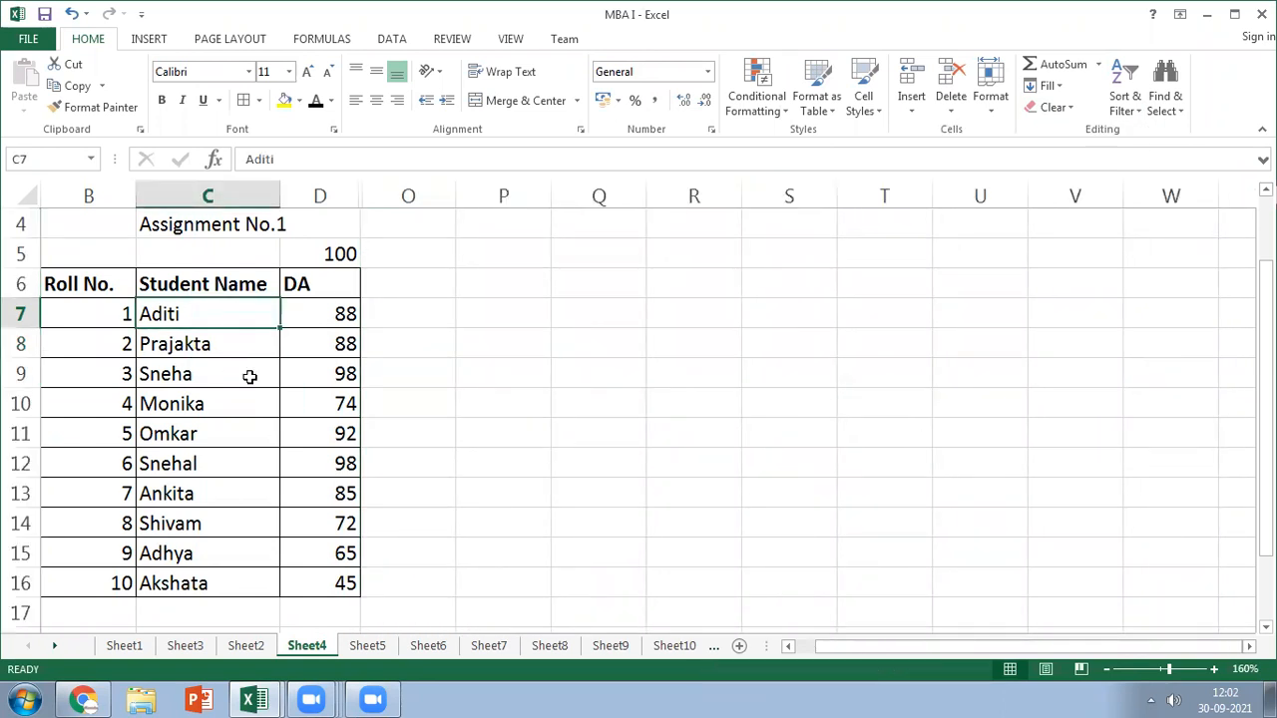
click(222, 287)
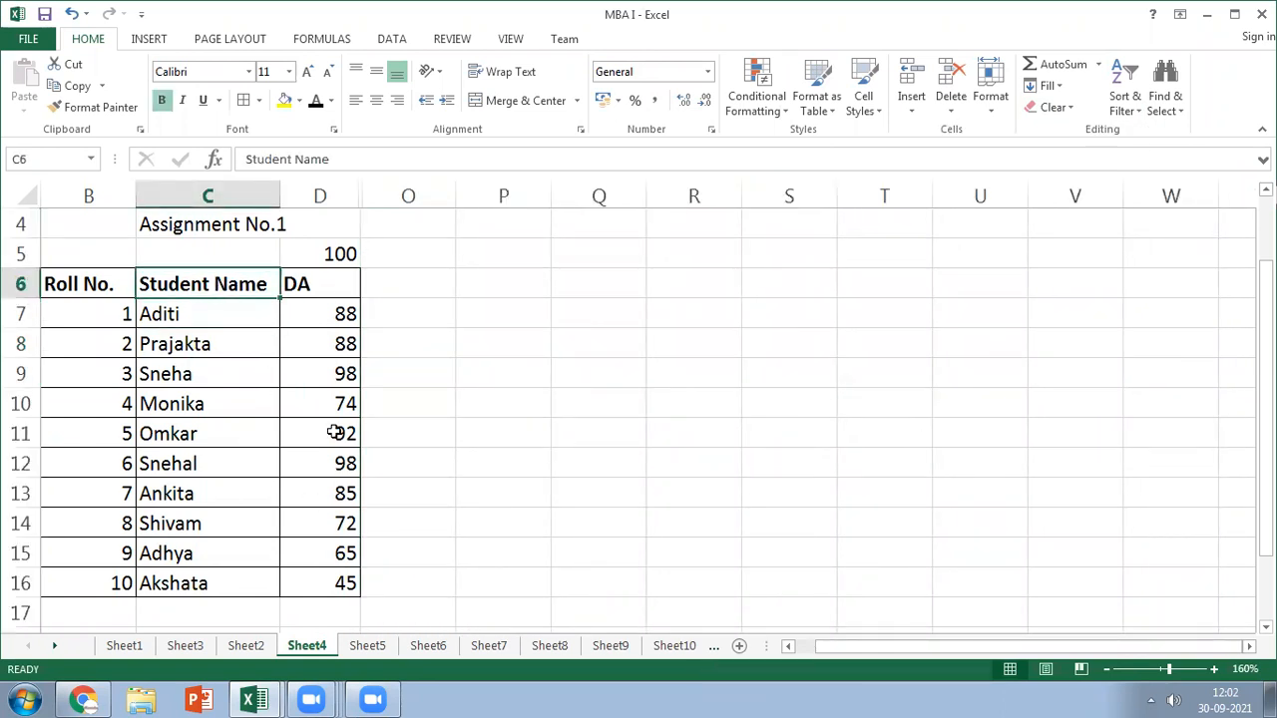
click(234, 317)
shift+click(343, 581)
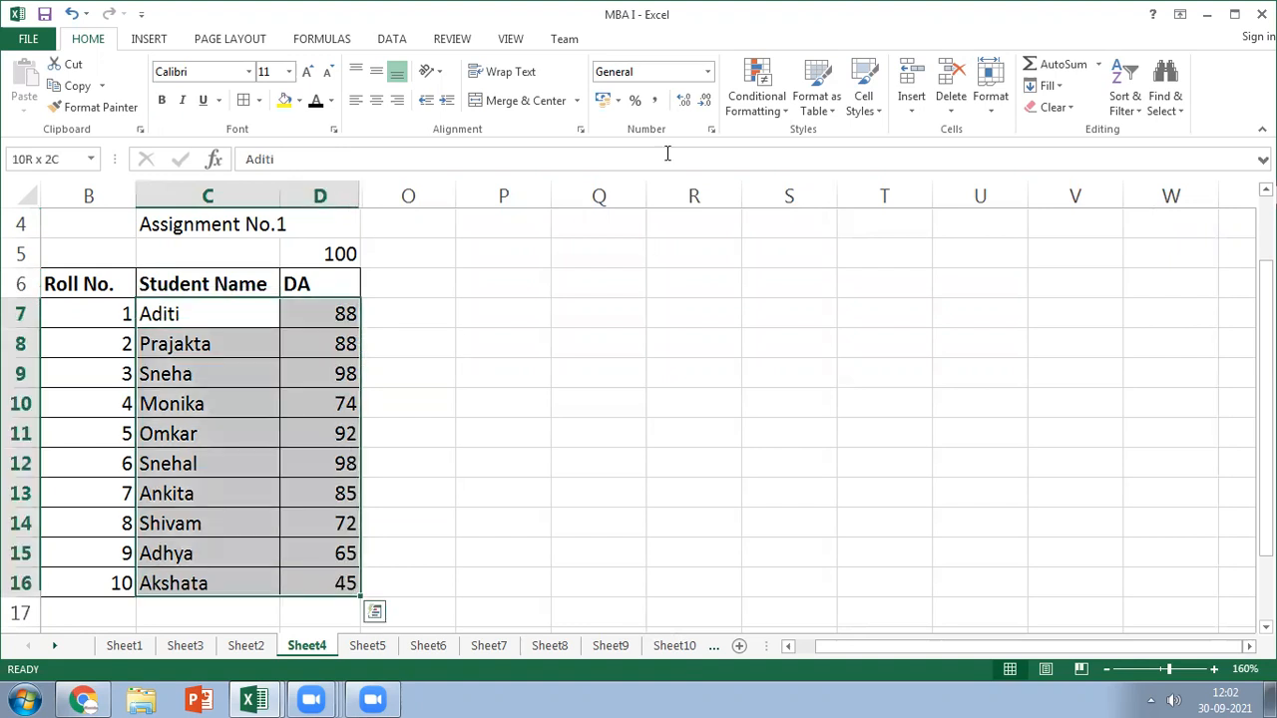
click(1124, 100)
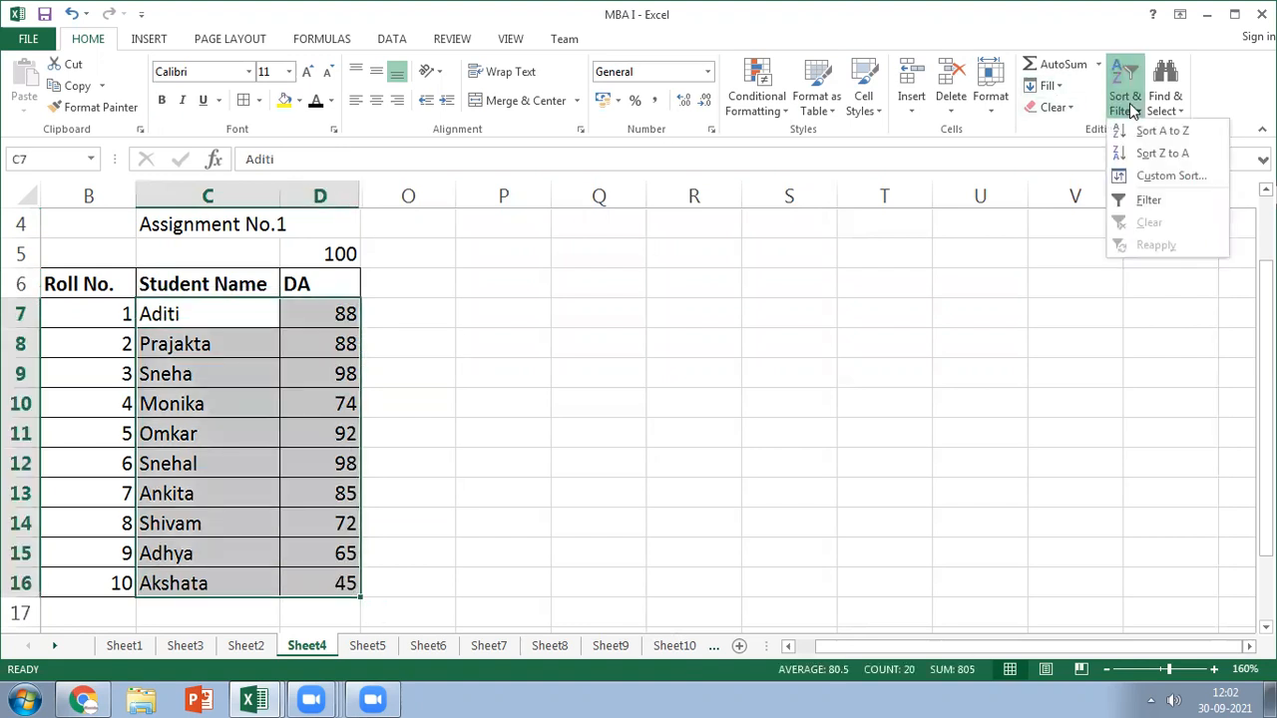
click(1162, 176)
click(667, 106)
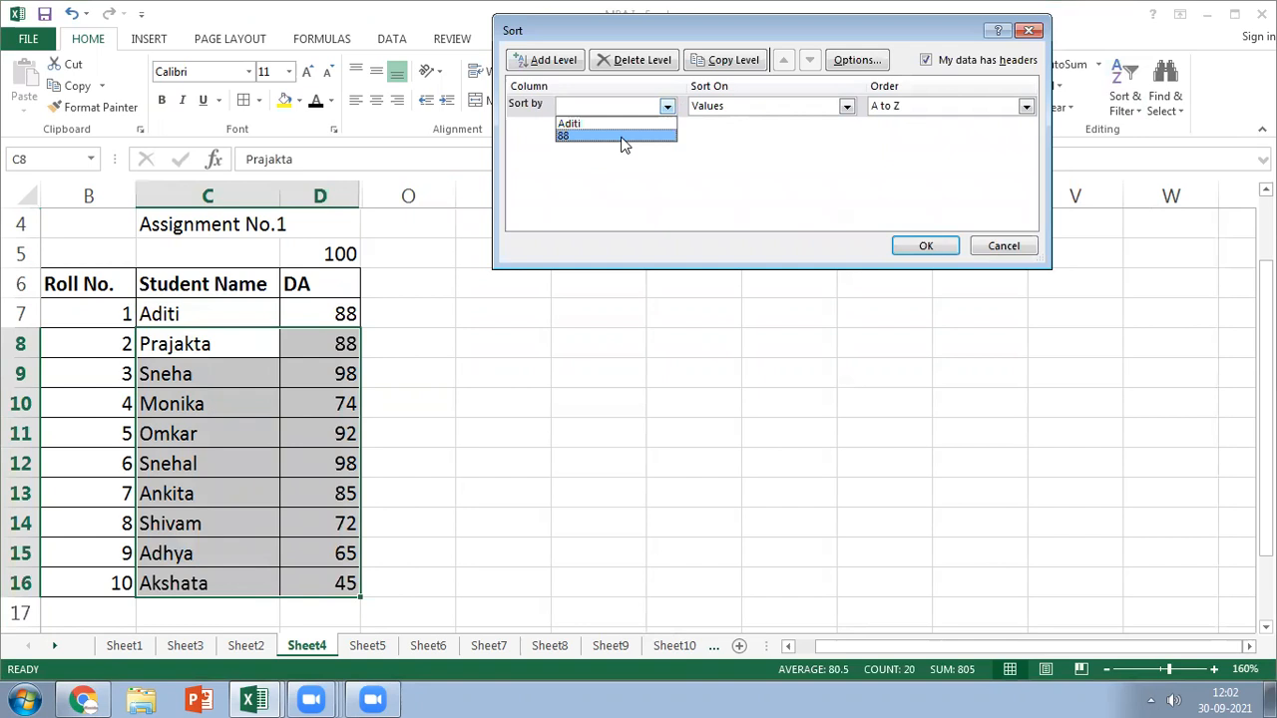
click(1005, 245)
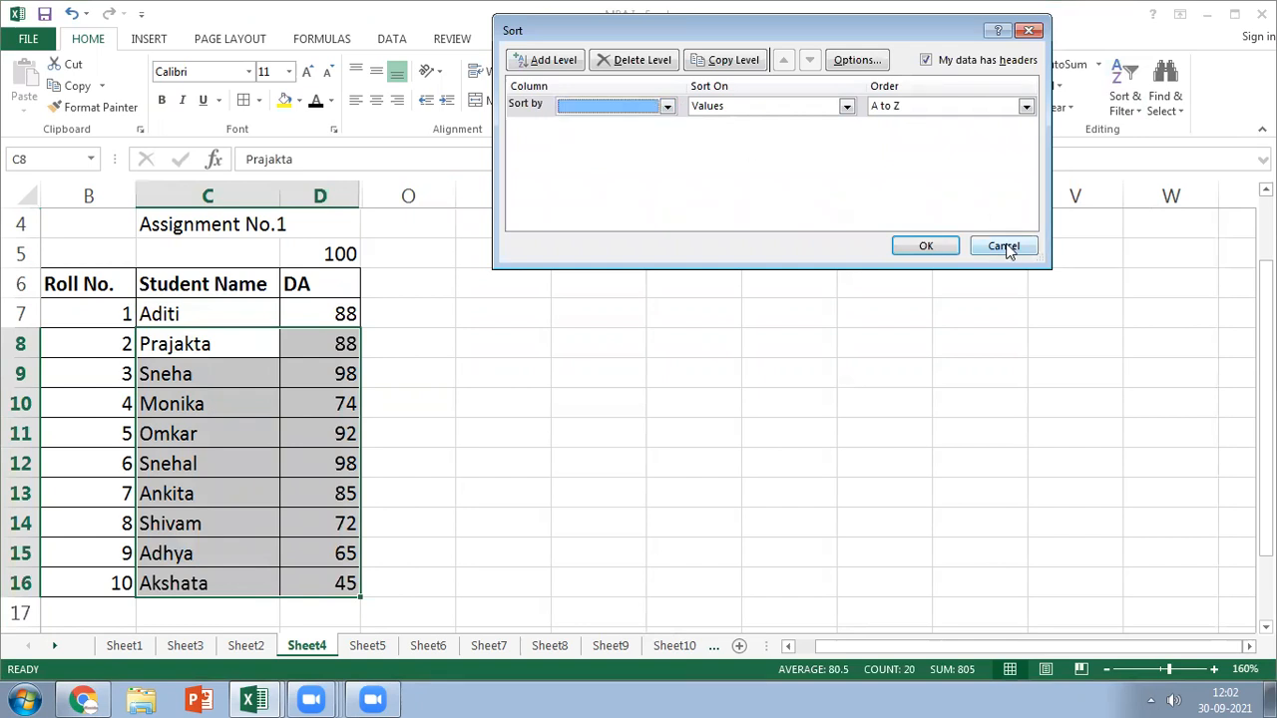
click(1003, 244)
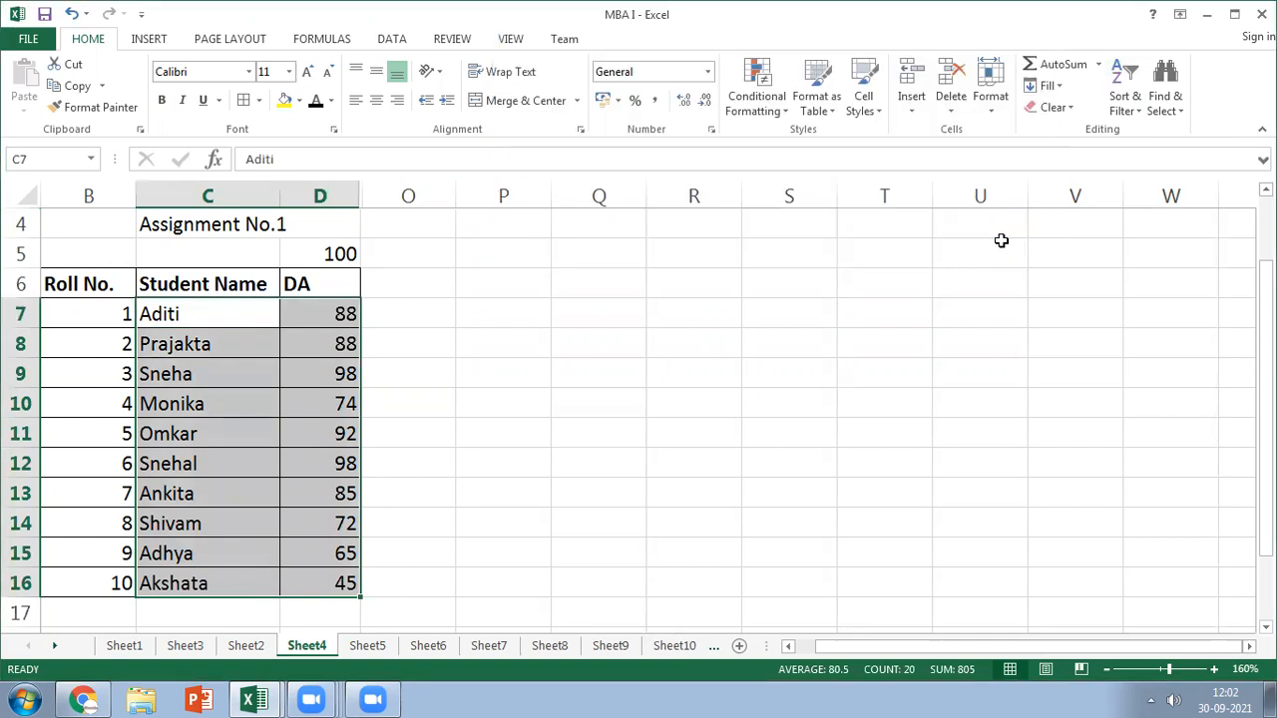
click(224, 304)
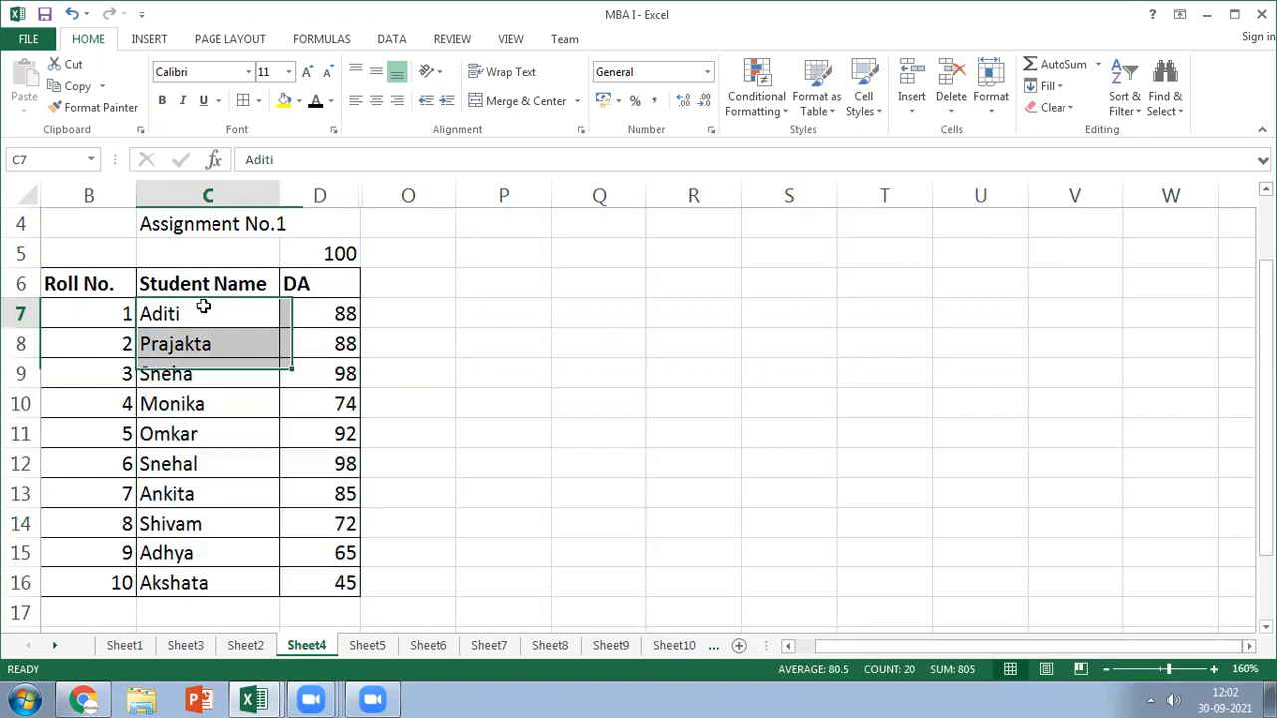
shift+click(331, 588)
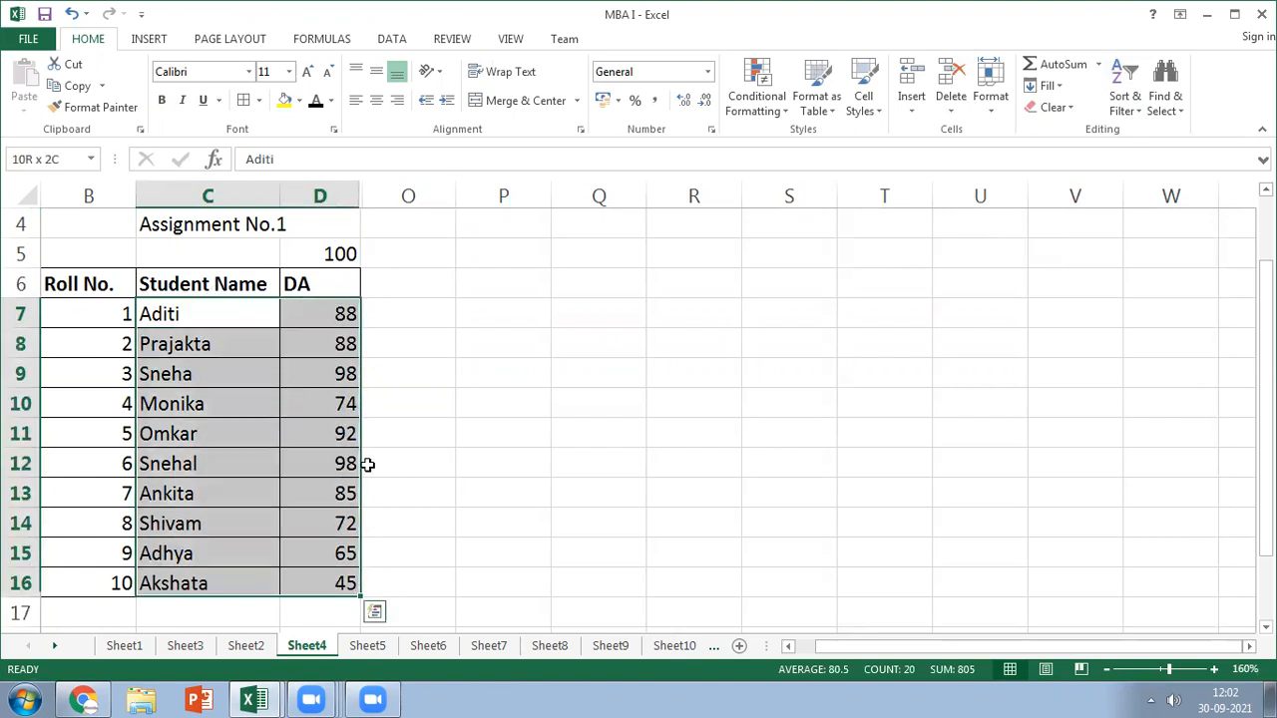
click(770, 100)
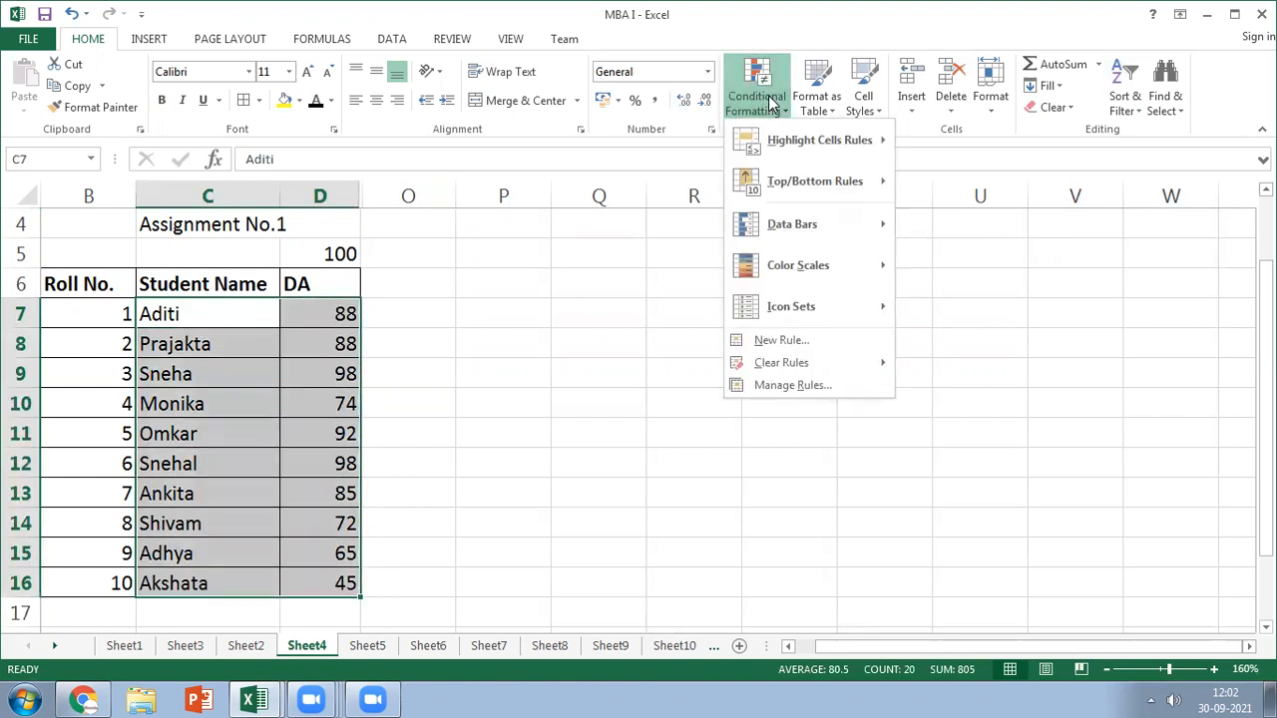
click(1128, 99)
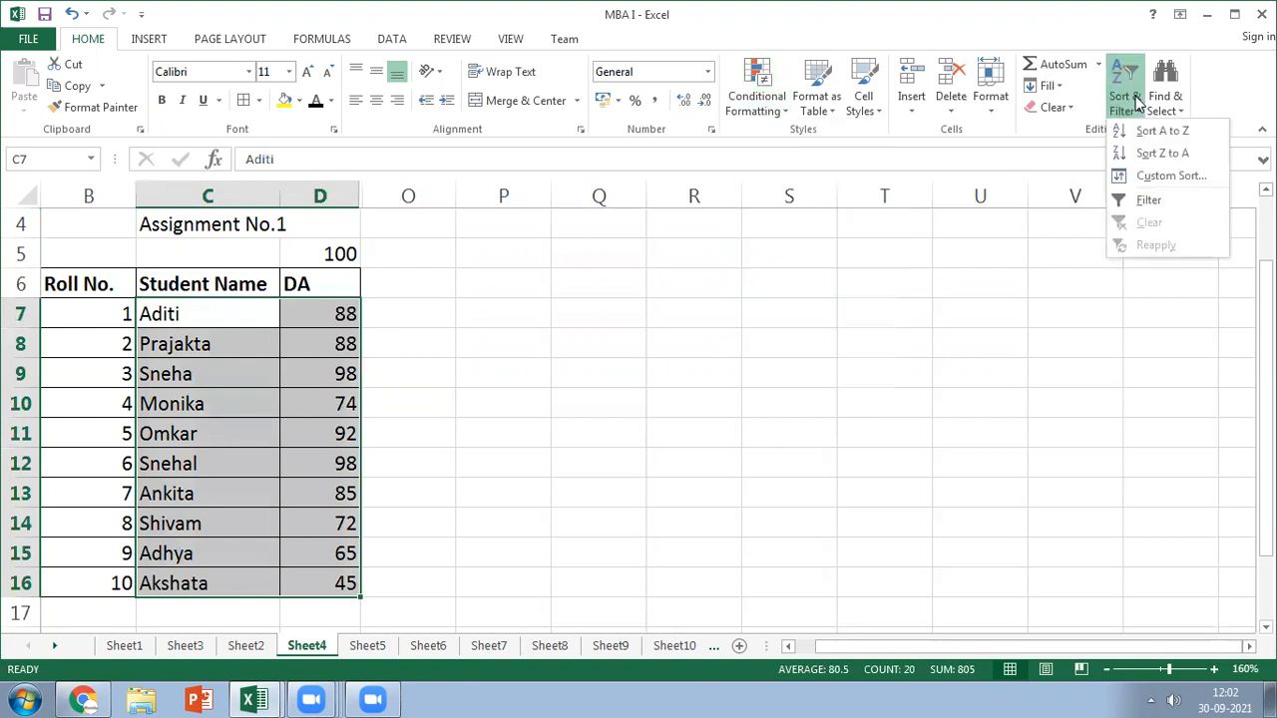
click(1142, 177)
click(668, 108)
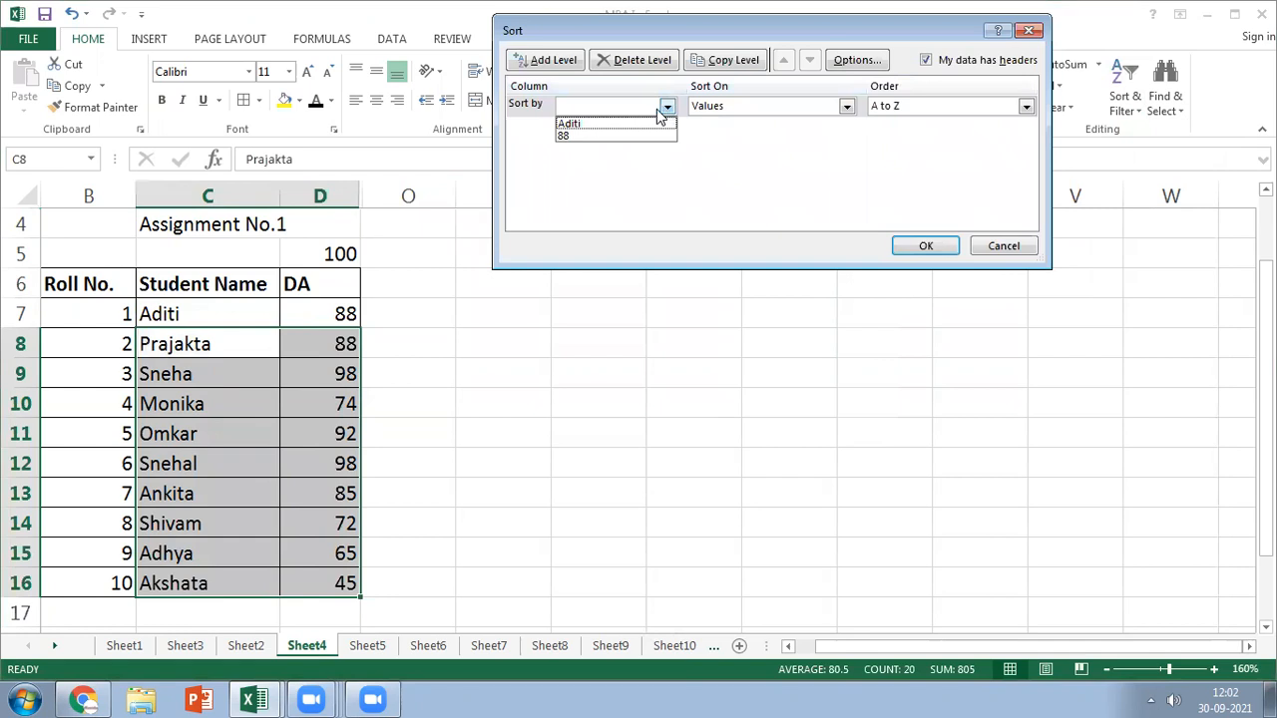
click(1004, 241)
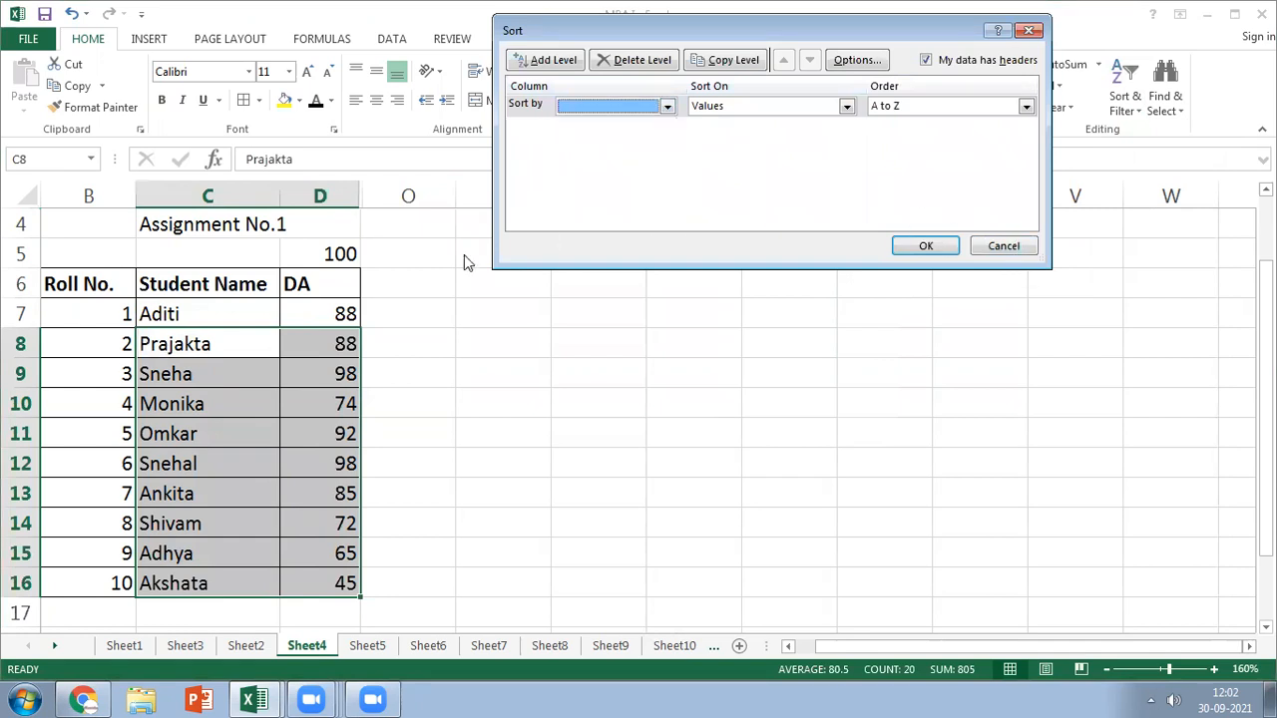
click(608, 105)
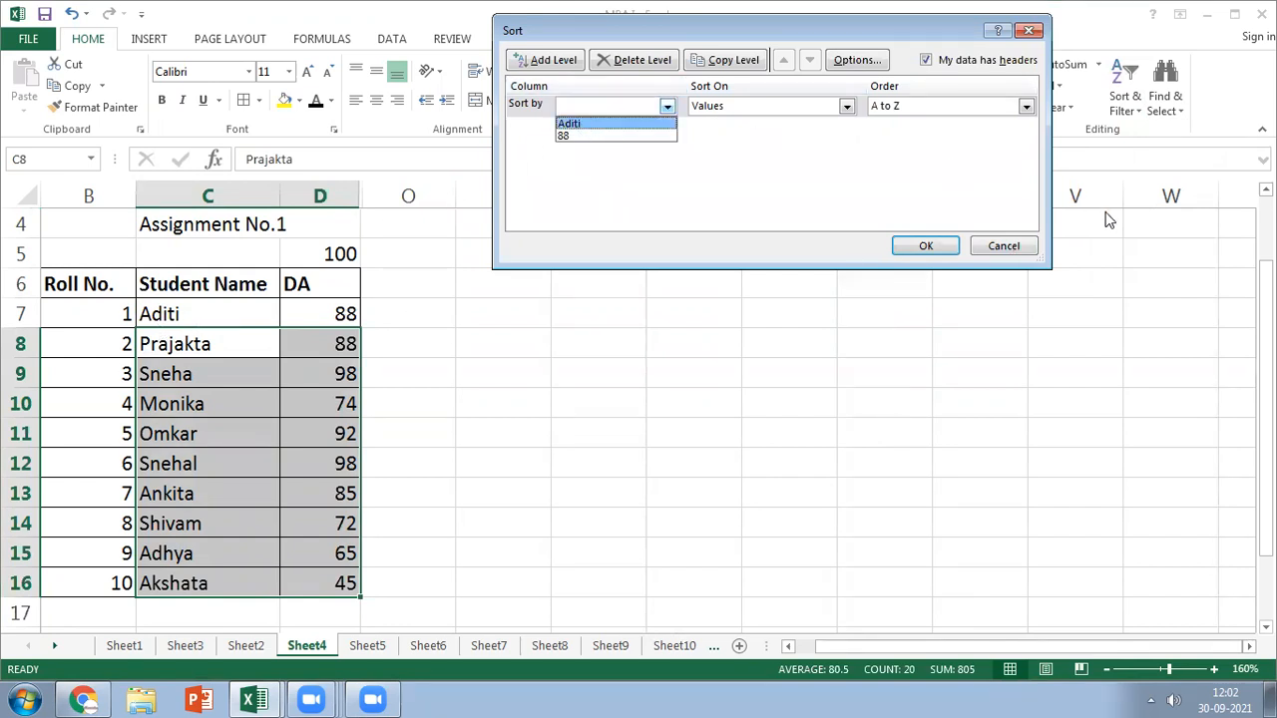
click(1001, 246)
click(1004, 245)
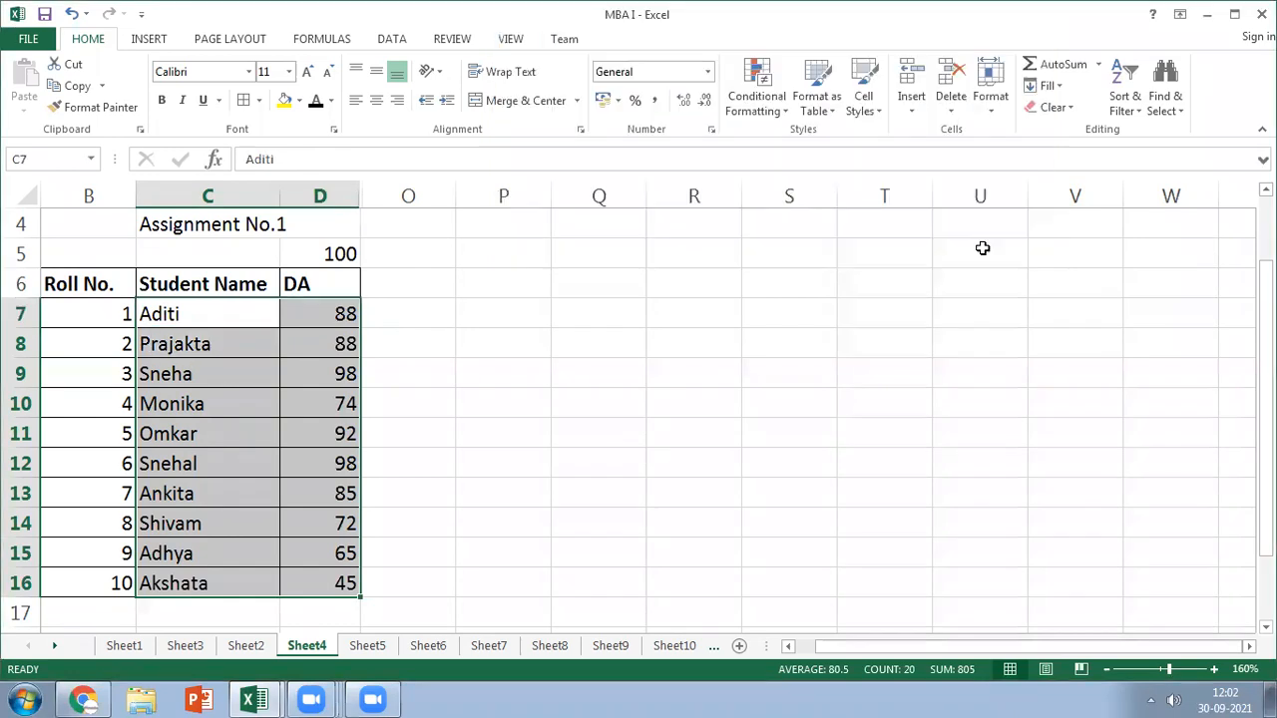
Custom sort the student names and marks in C6:D16 by DA, Largest to Smallest, and undo the sort
click(228, 280)
shift+click(327, 577)
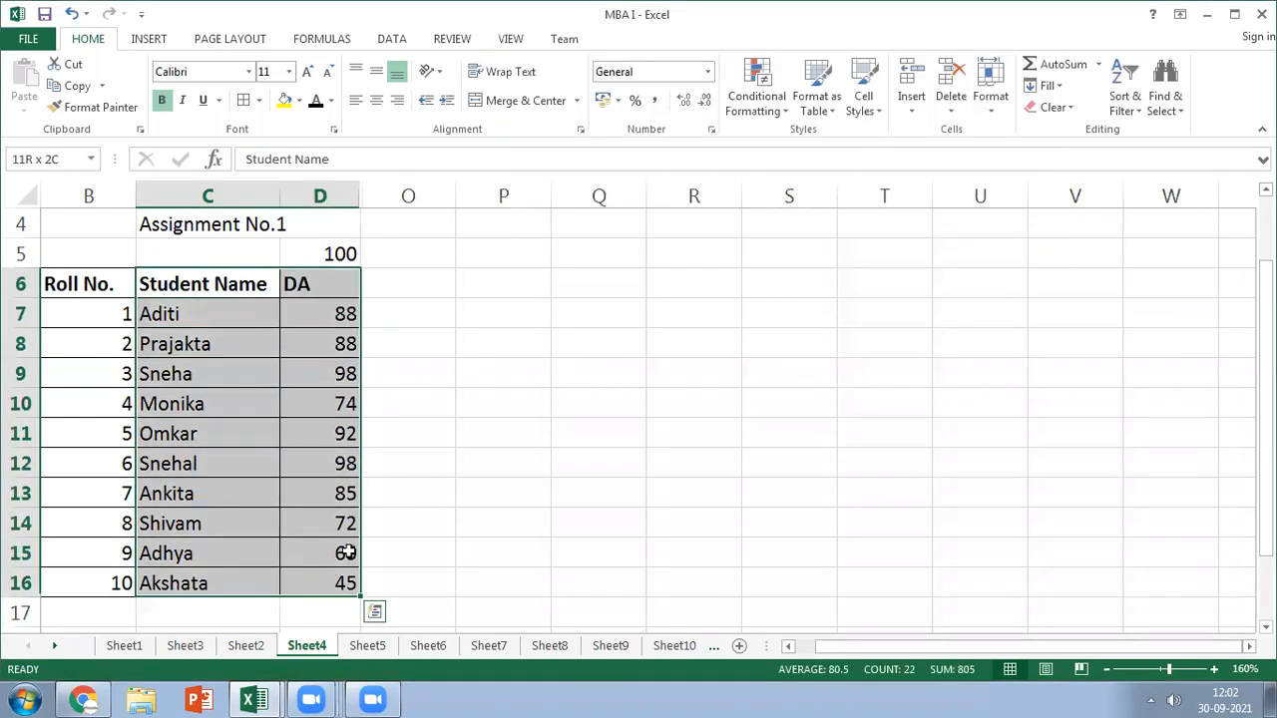
click(1121, 108)
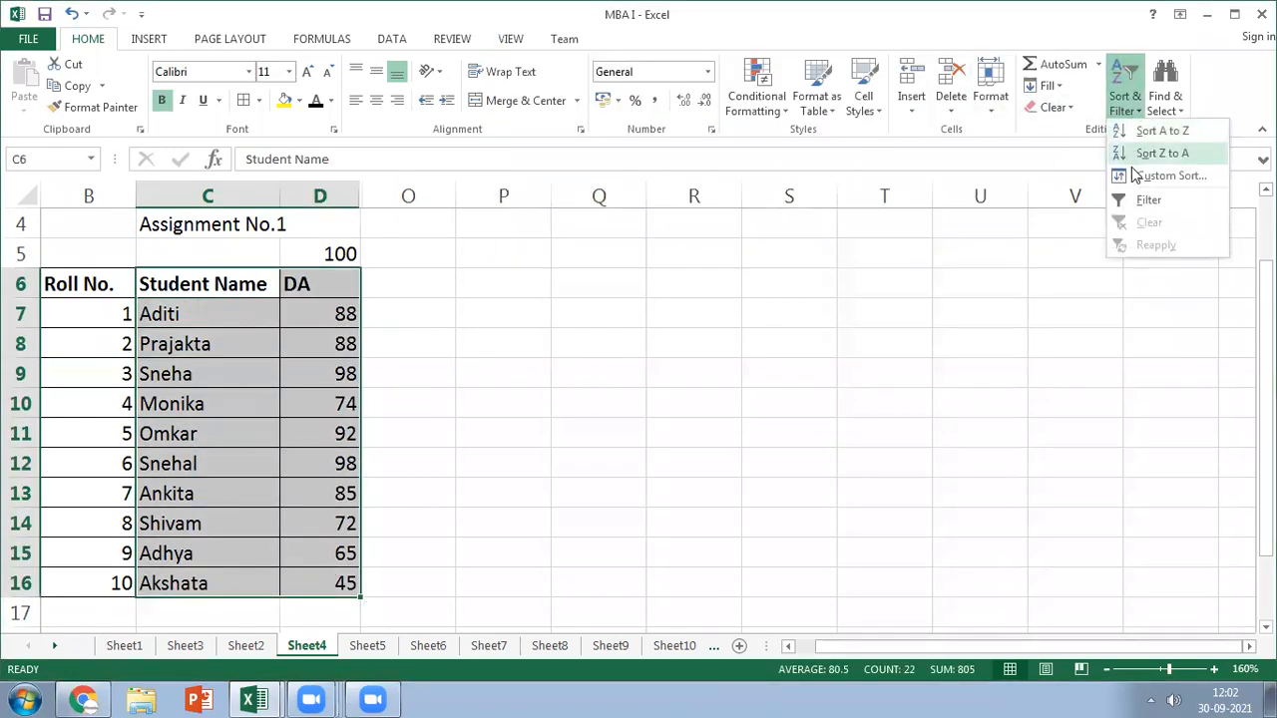
click(1122, 176)
click(651, 108)
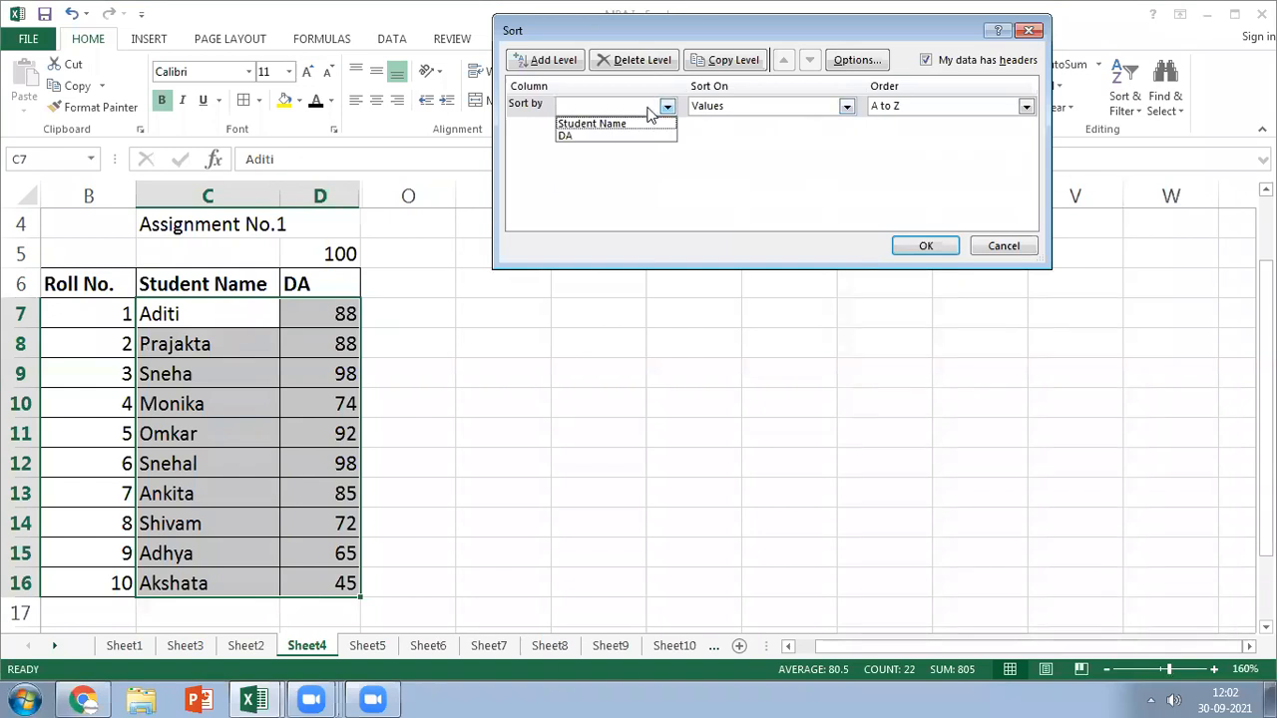
click(596, 135)
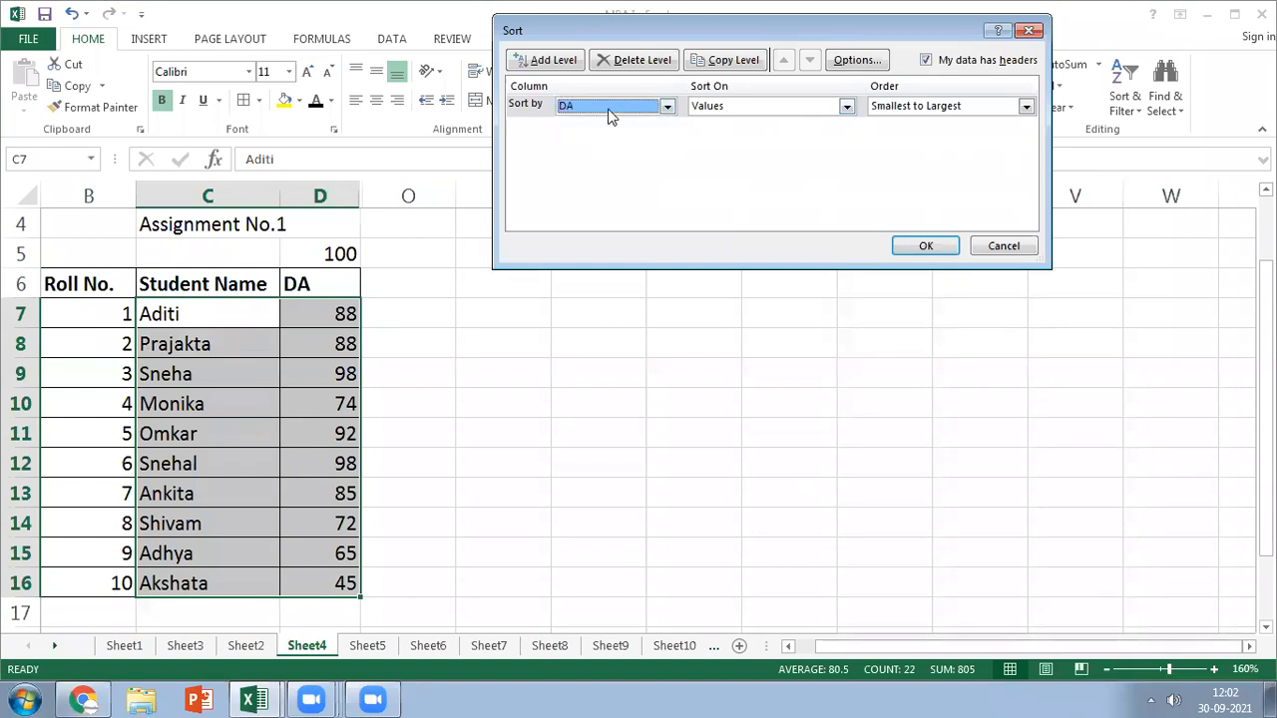
click(980, 104)
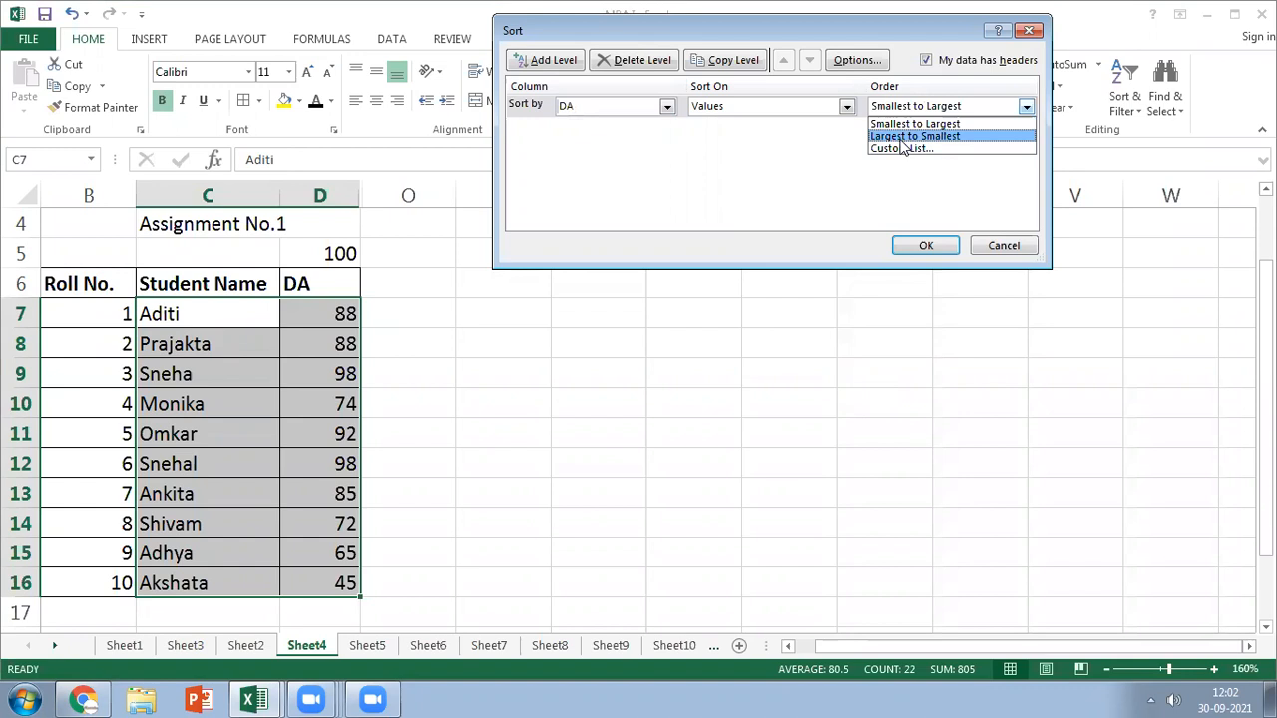
click(890, 139)
click(922, 245)
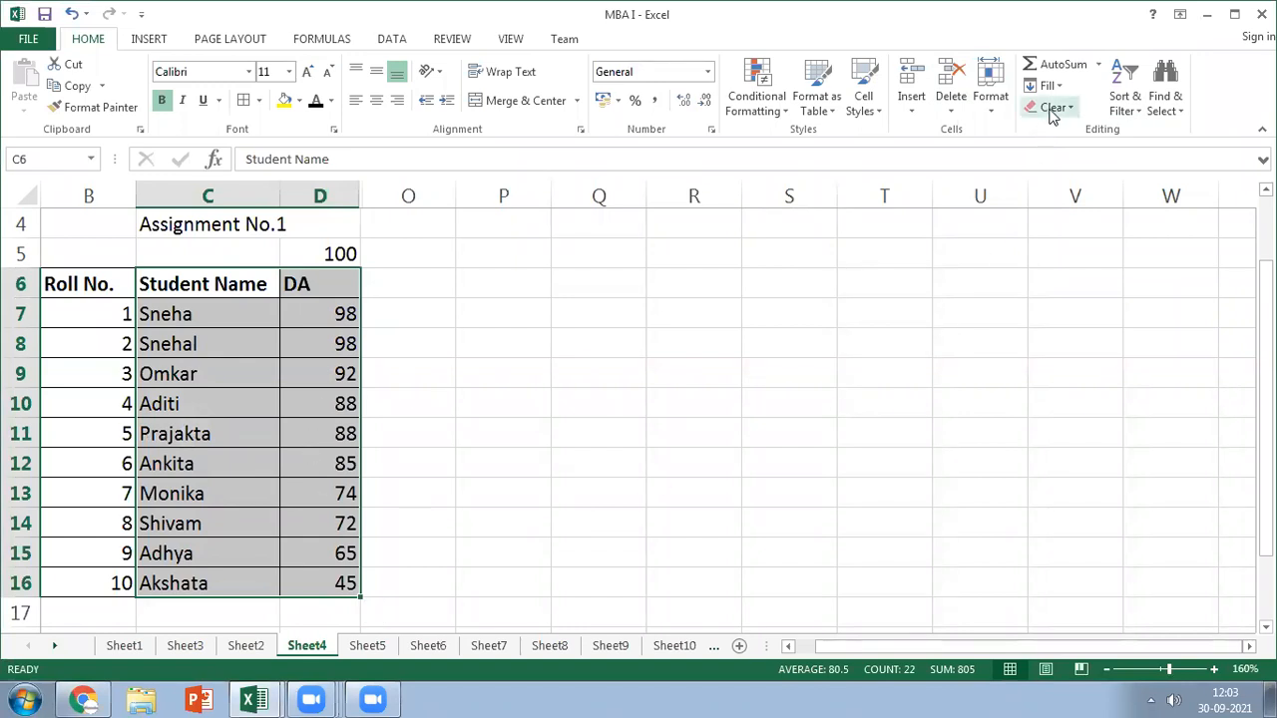
key(ctrl+z)
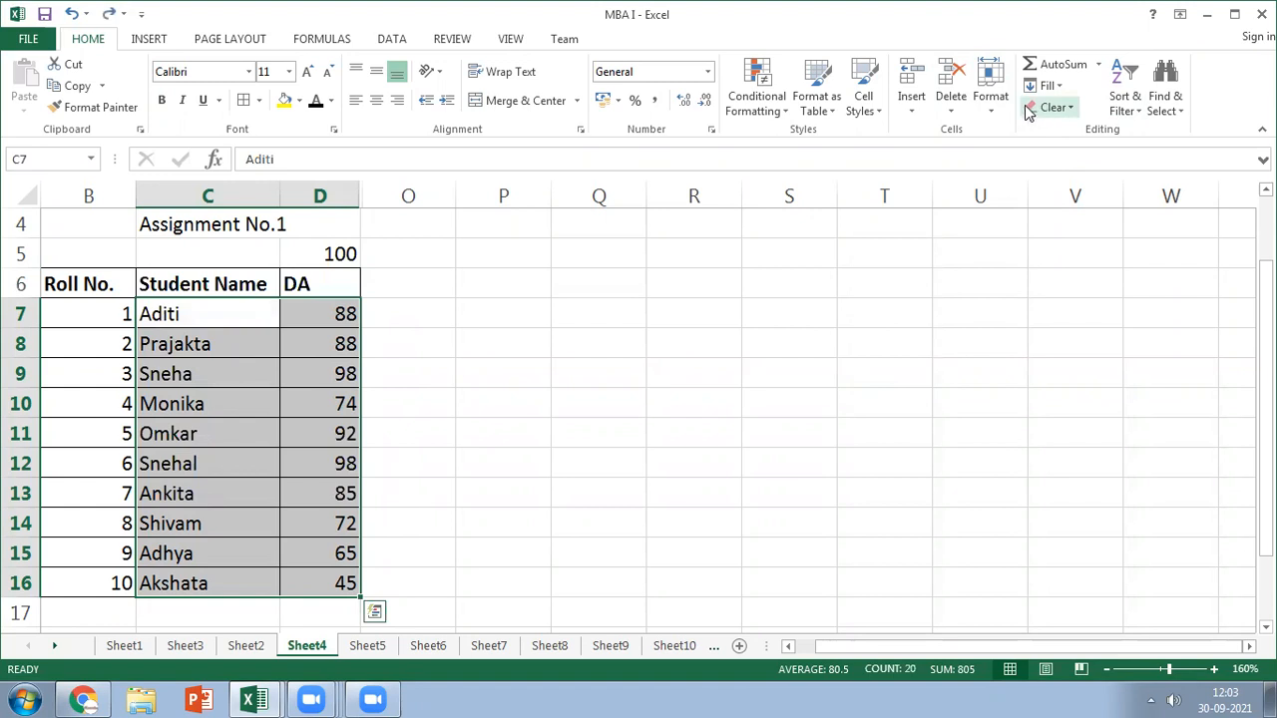
key(ctrl+q)
Unhide the hidden columns E through N by selecting columns C through O, and select B8
drag(237, 187, 360, 191)
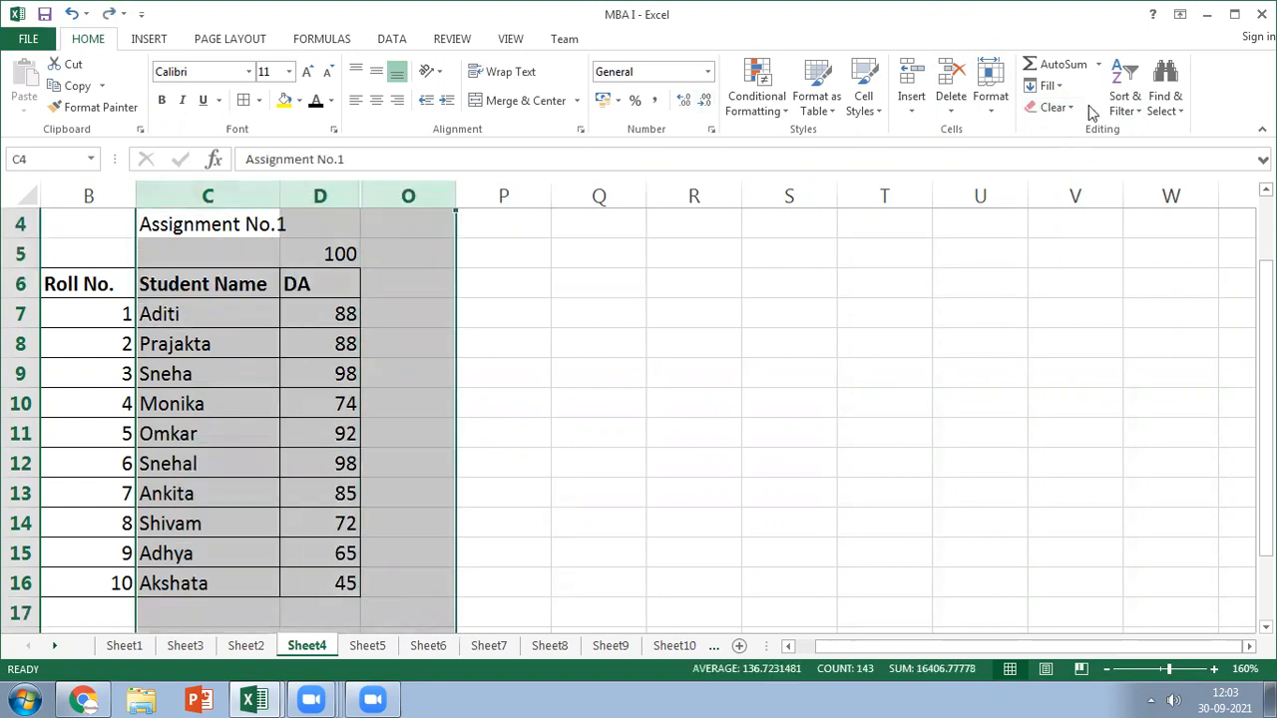
click(1127, 98)
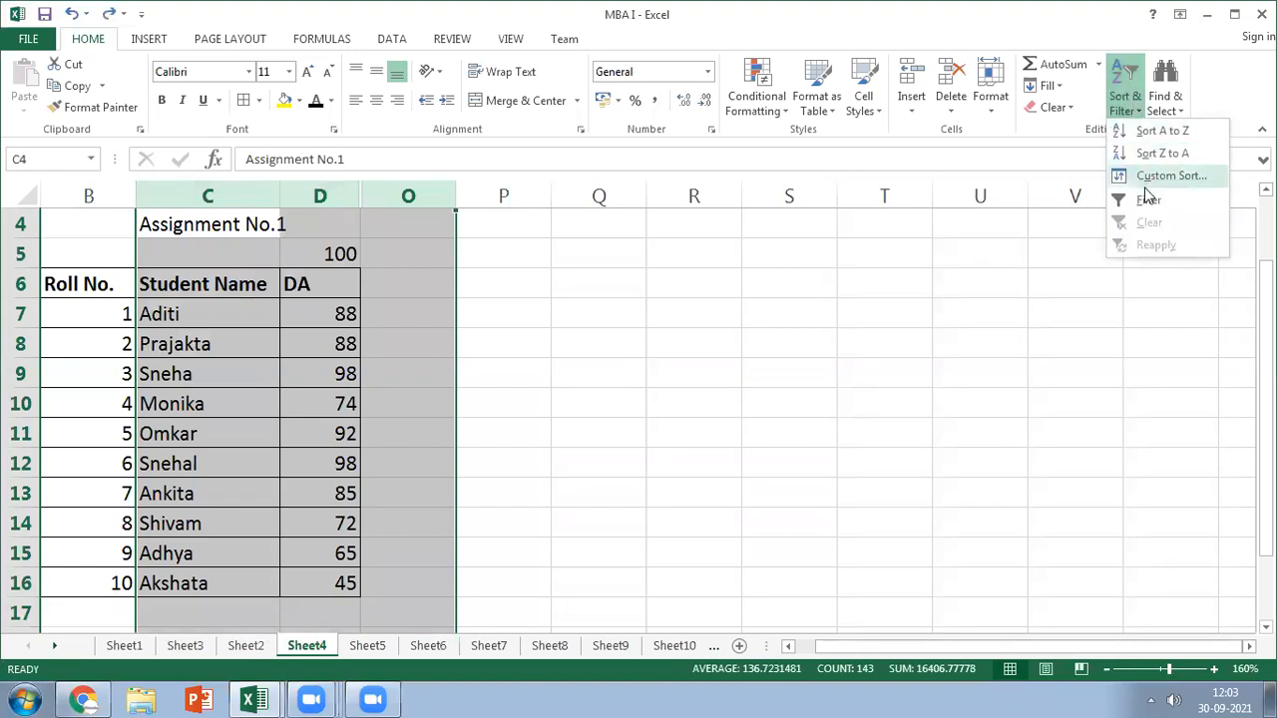
click(831, 287)
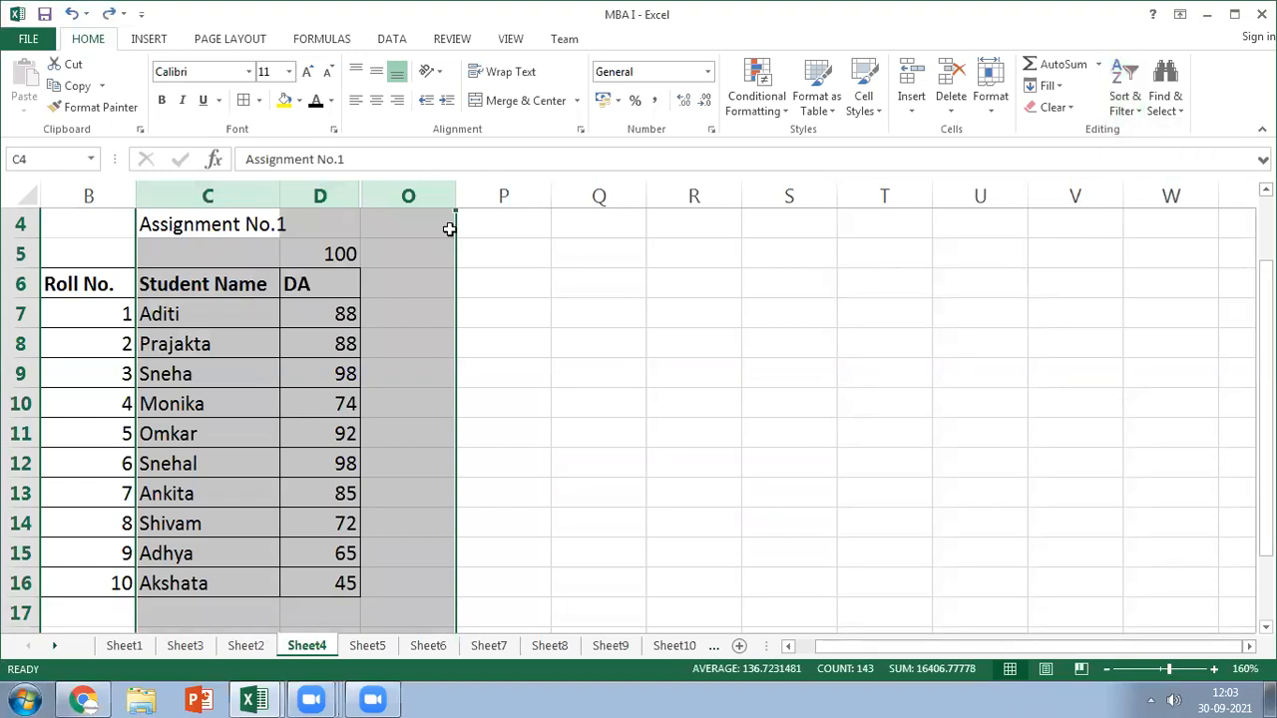
click(319, 193)
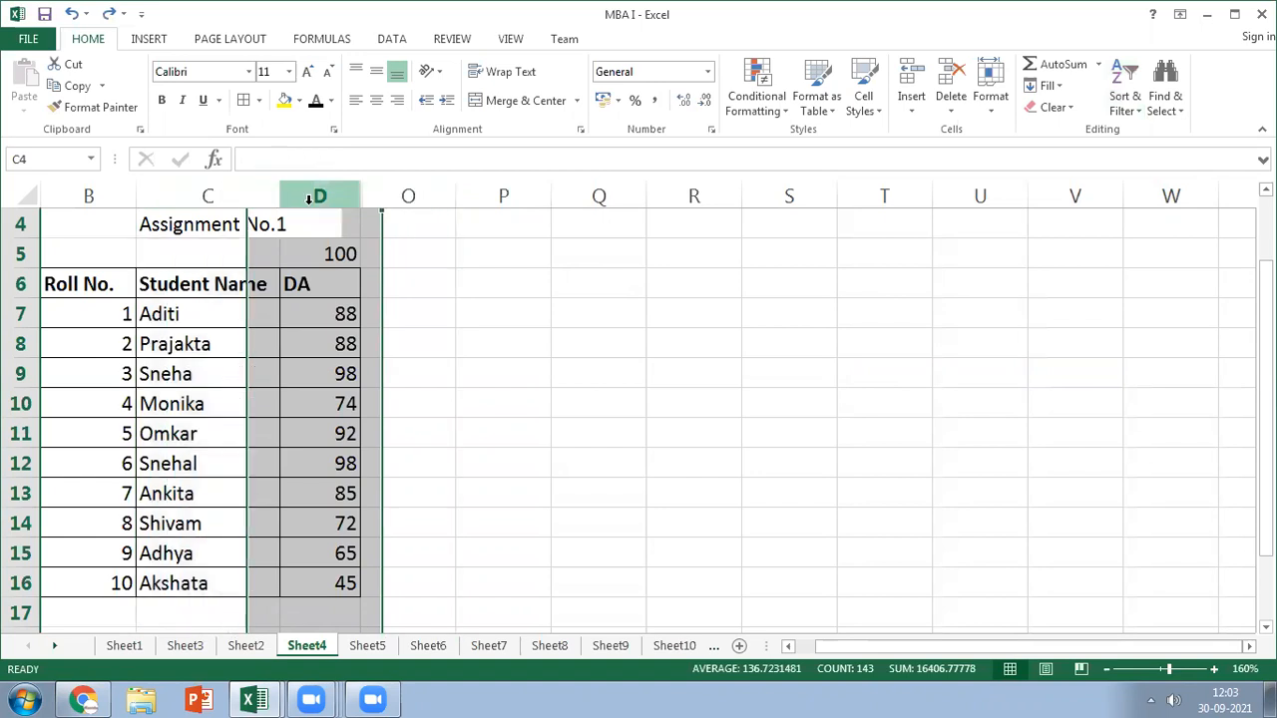
click(241, 193)
drag(242, 193, 408, 194)
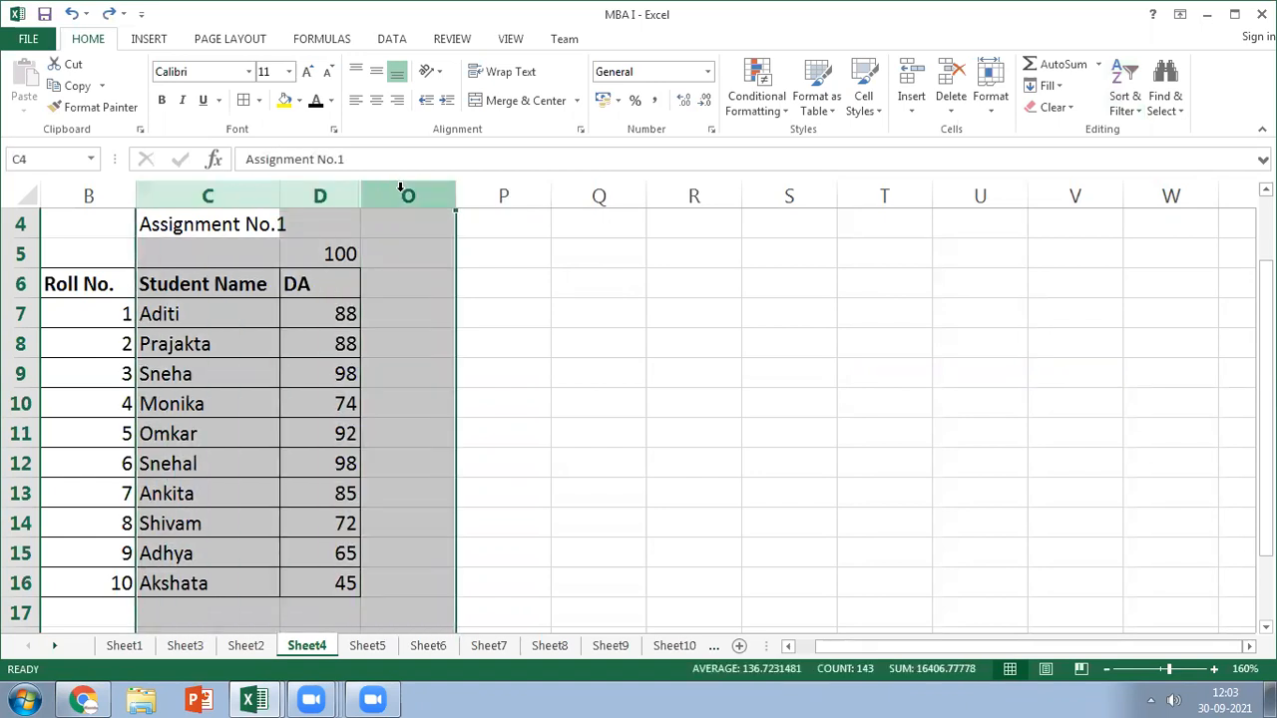
right_click(408, 194)
click(453, 459)
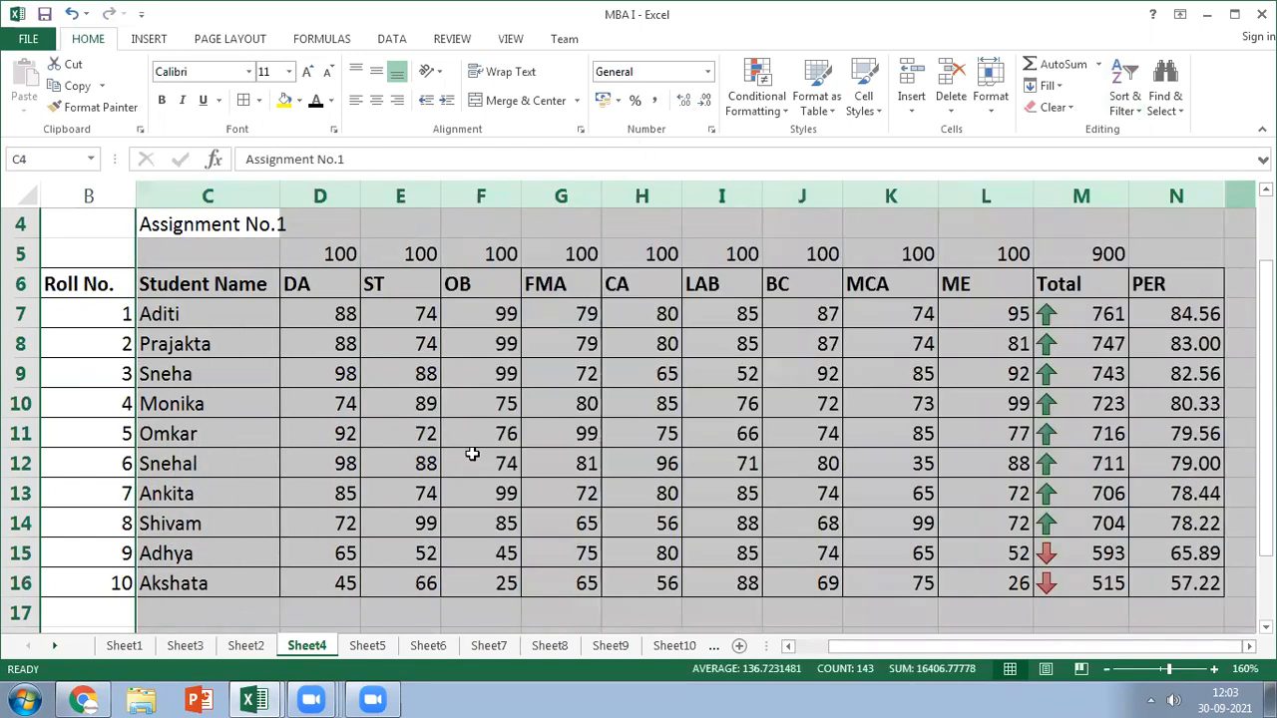
click(129, 342)
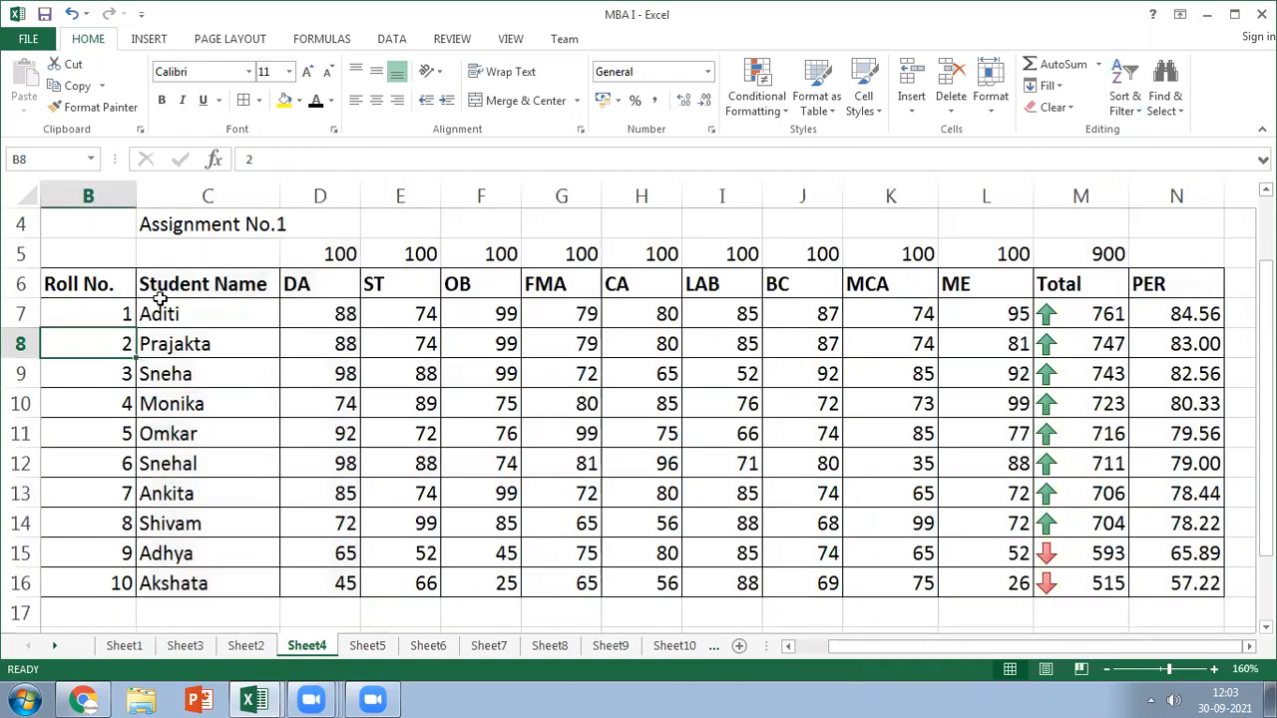
Try a filter on the marks table from the Student Name heading in C6, and undo it
click(210, 285)
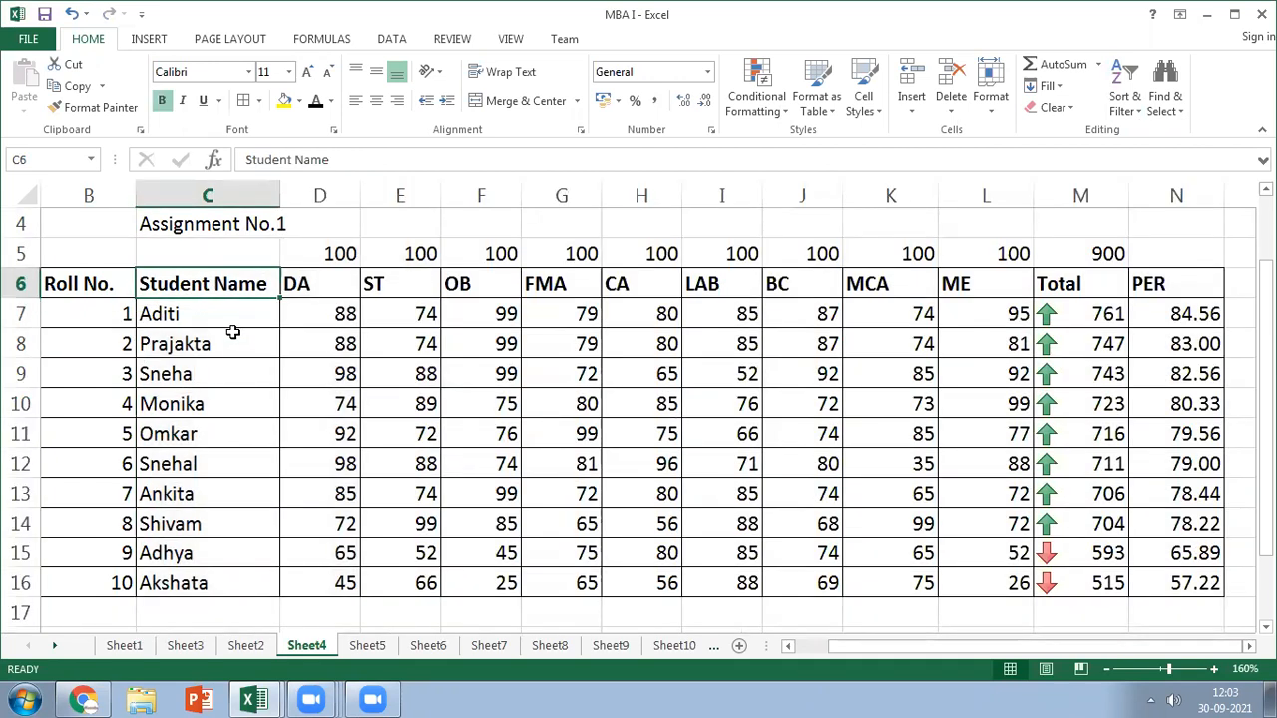
click(1127, 100)
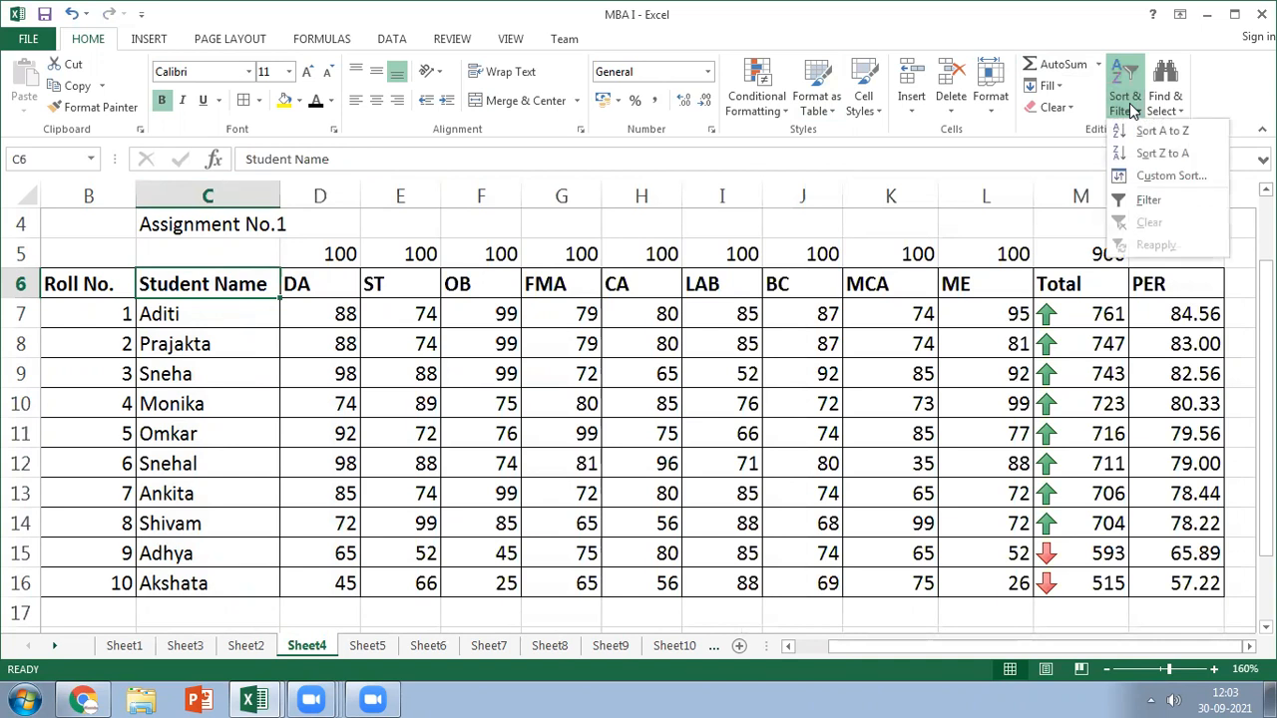
click(1145, 204)
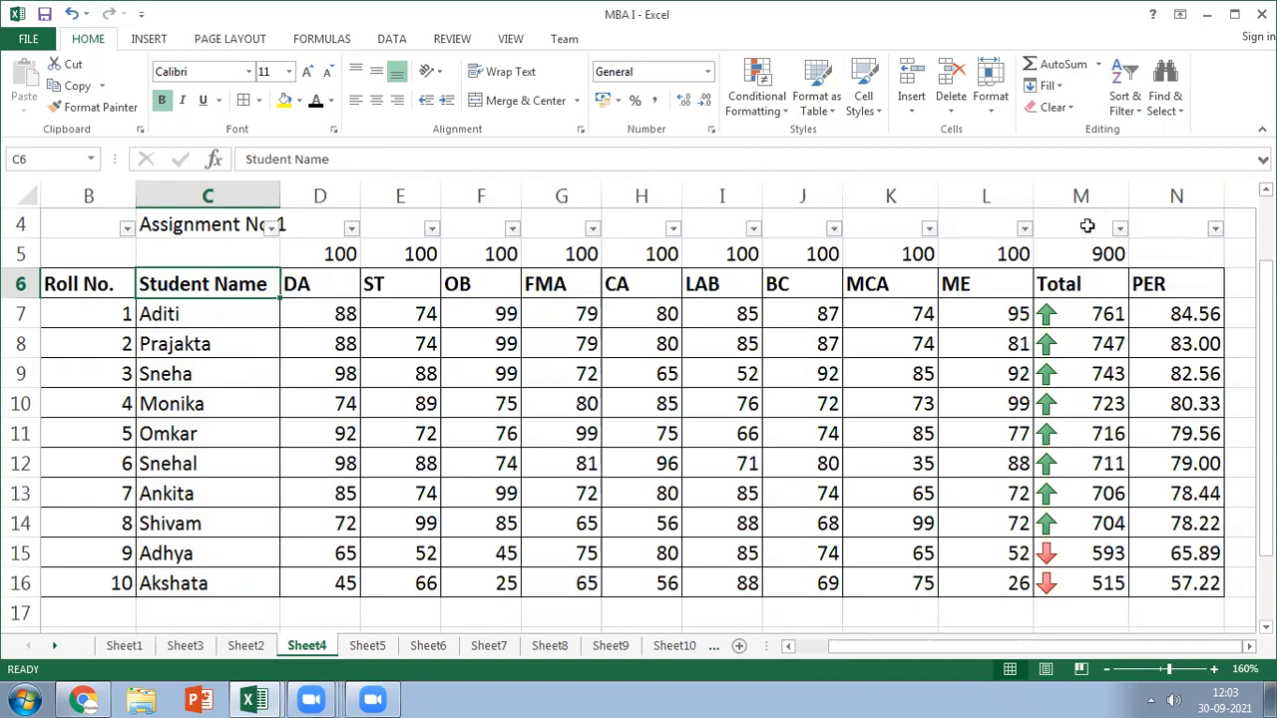
key(ctrl+z)
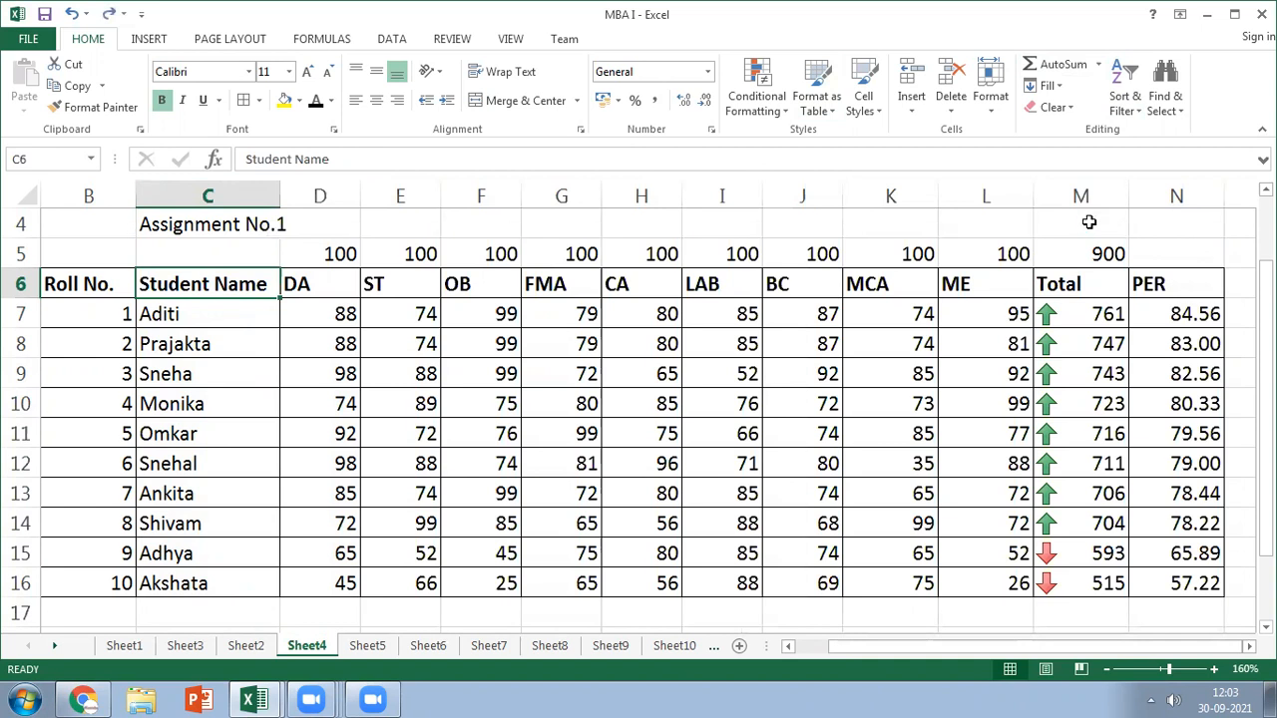
click(172, 317)
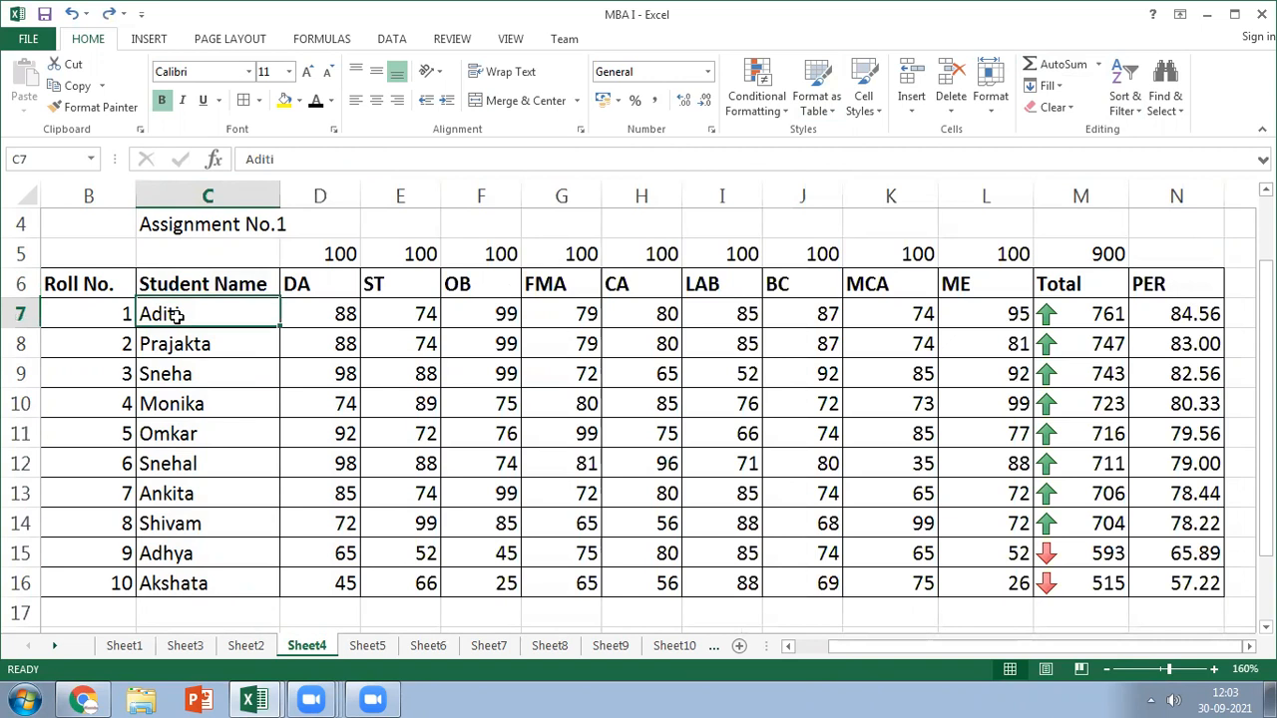
shift+click(206, 570)
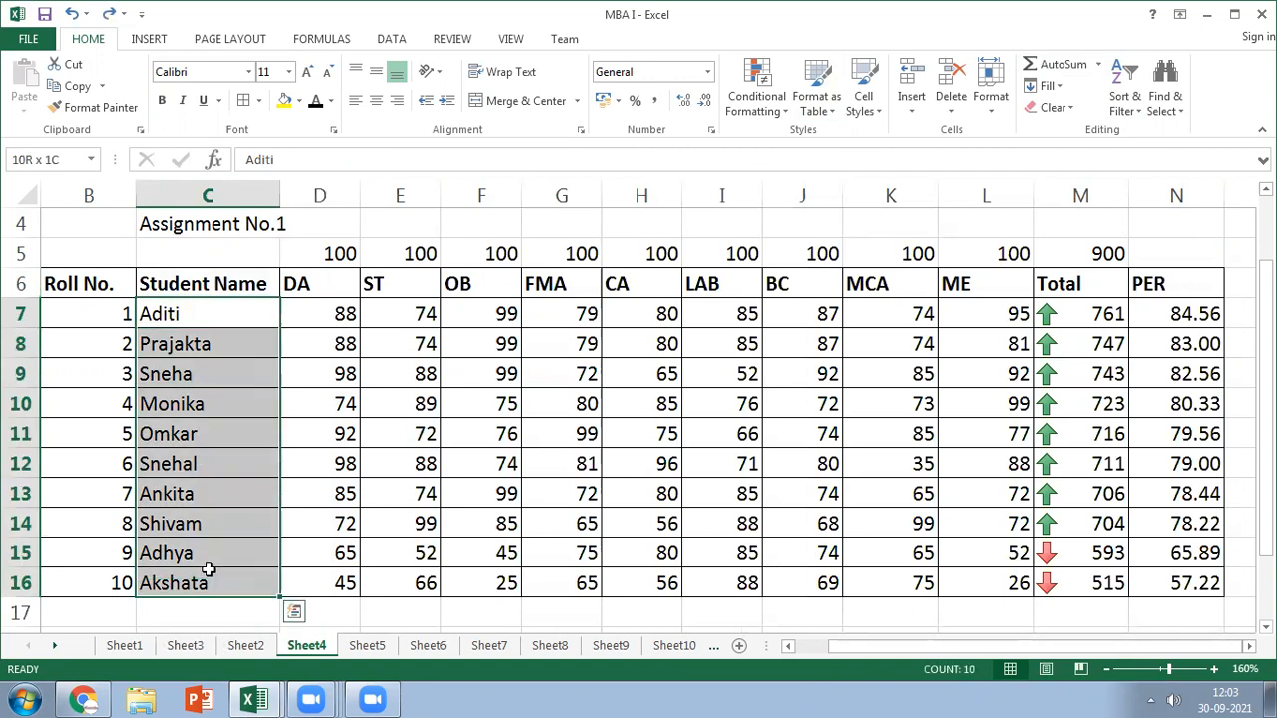
click(1134, 106)
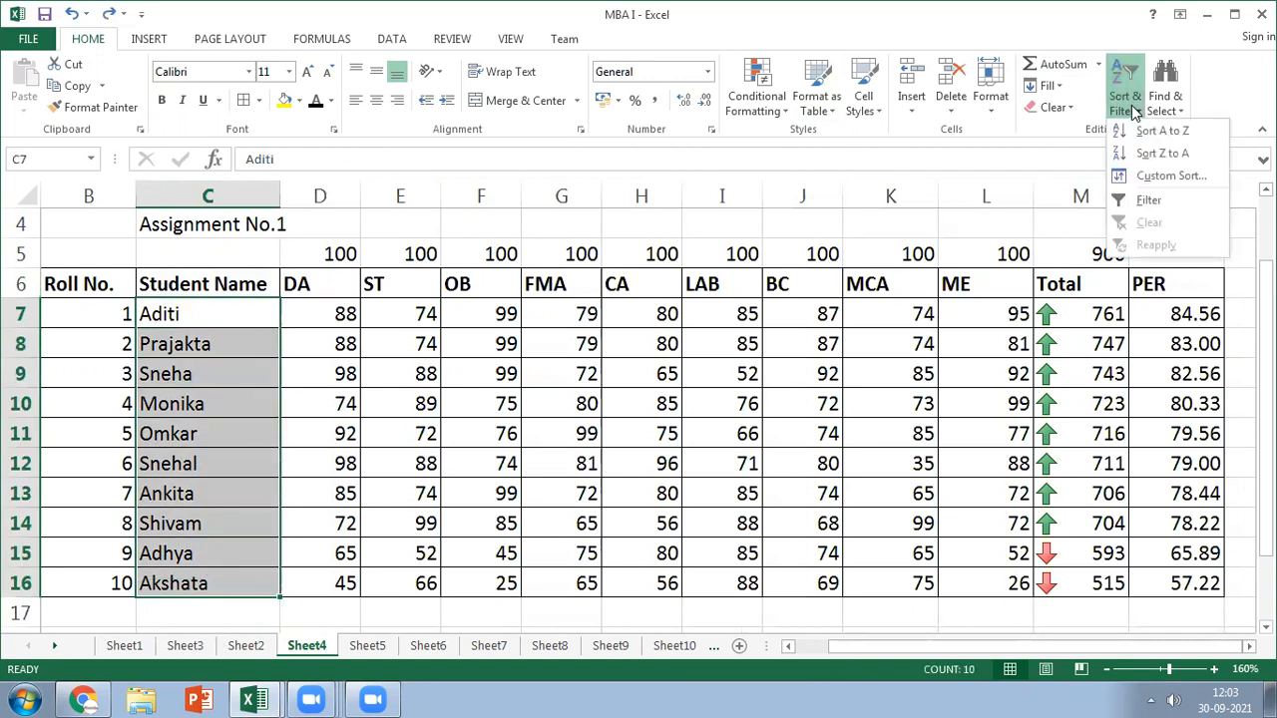
click(1157, 196)
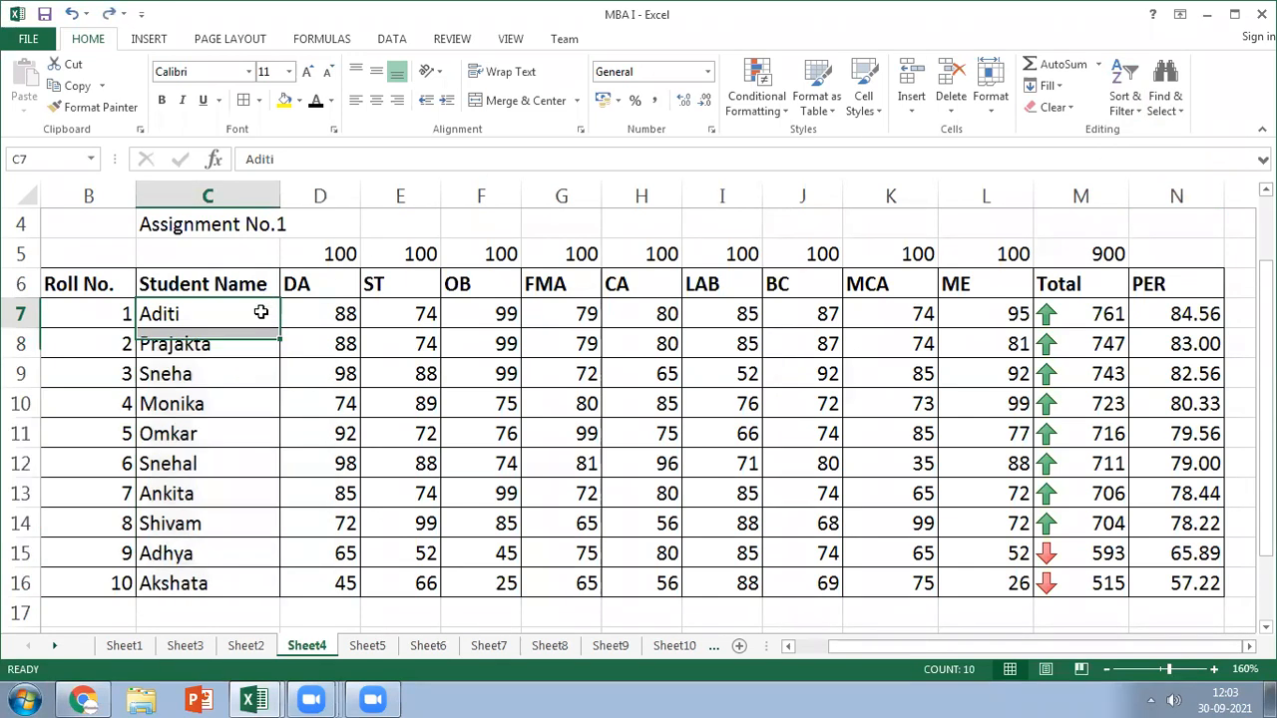
click(262, 308)
Add a filter to the Student Name column across C6:C16, including the heading
click(261, 291)
shift+click(243, 584)
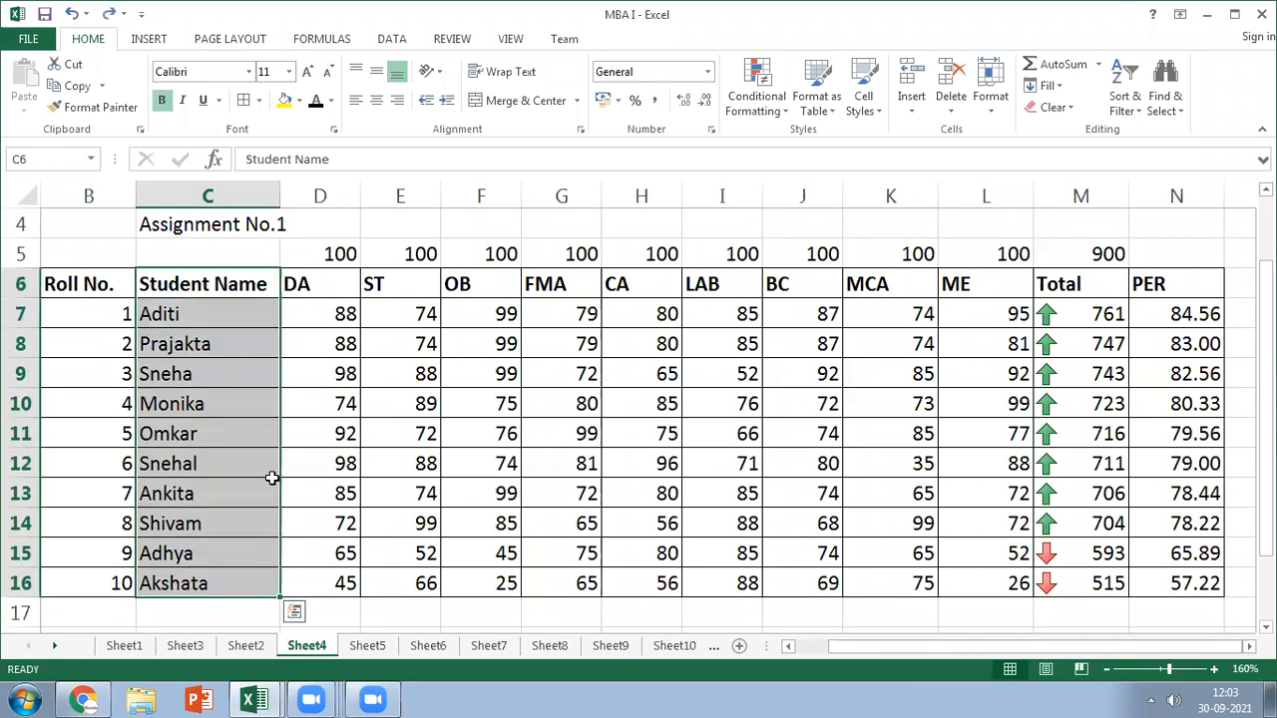
click(1128, 118)
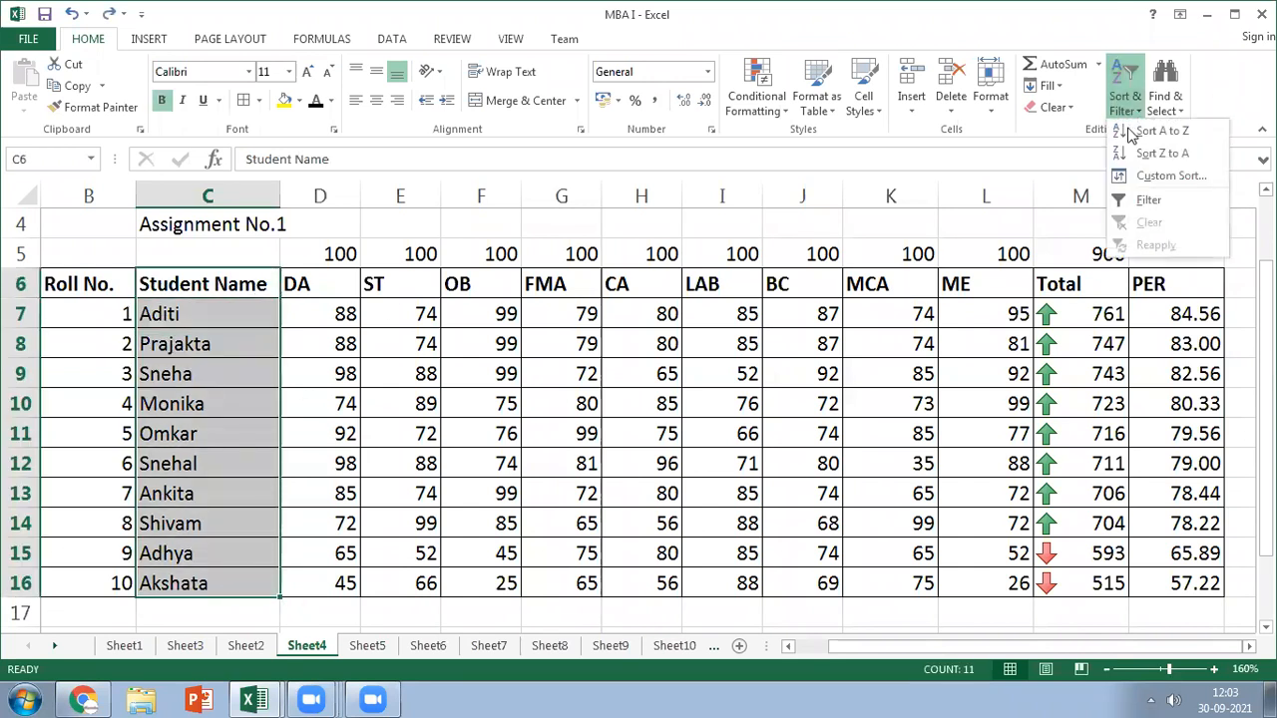
click(1140, 198)
Sort the Student Name column A to Z from its filter options, expanding the selection to the whole table
click(270, 288)
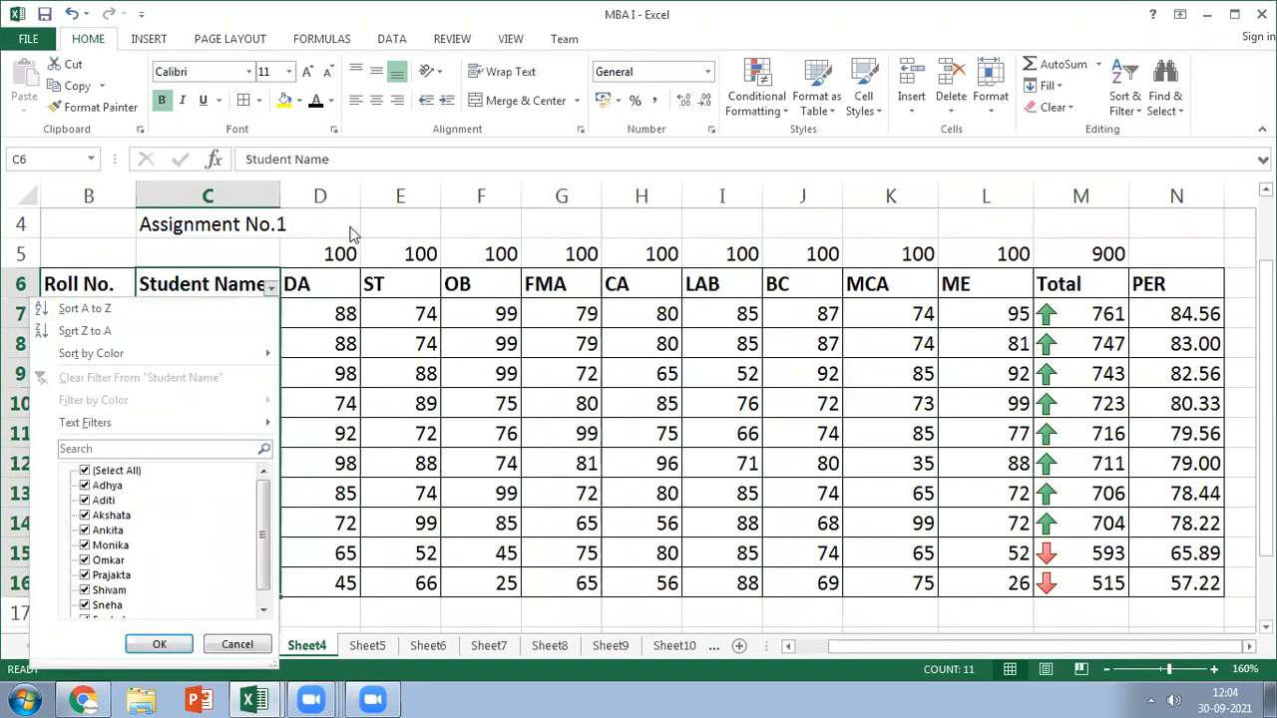
click(81, 309)
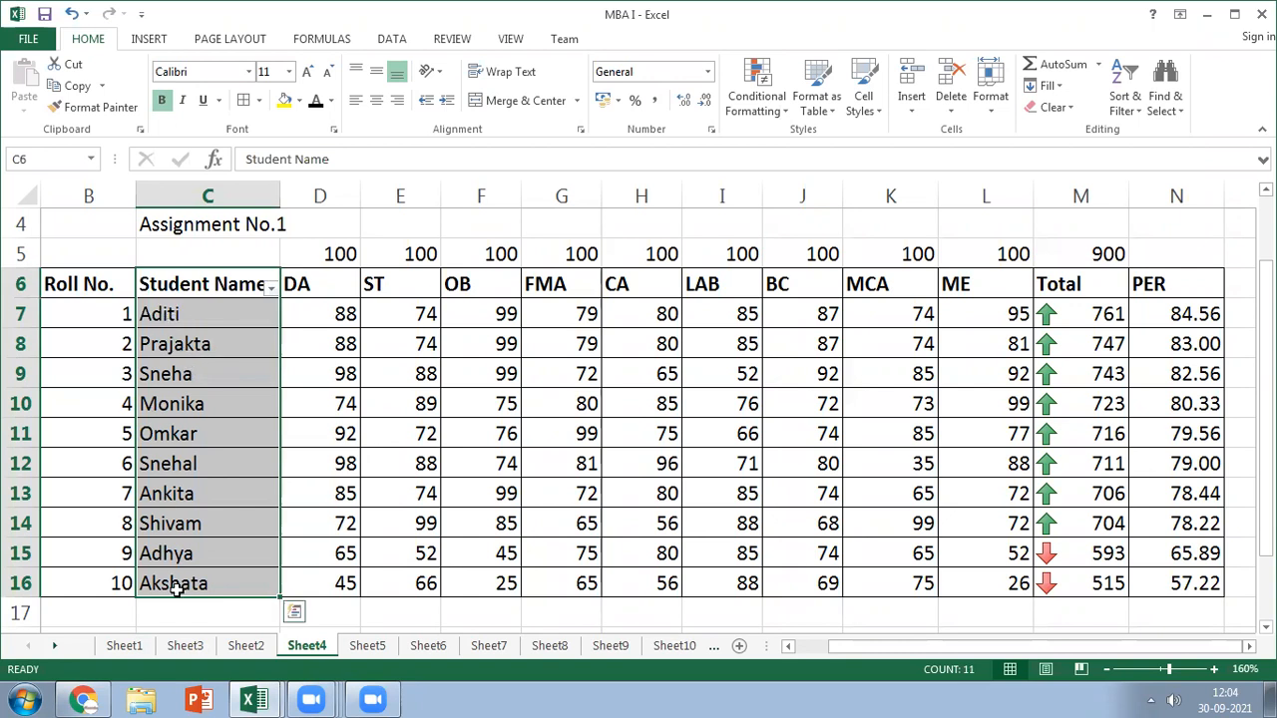
click(271, 286)
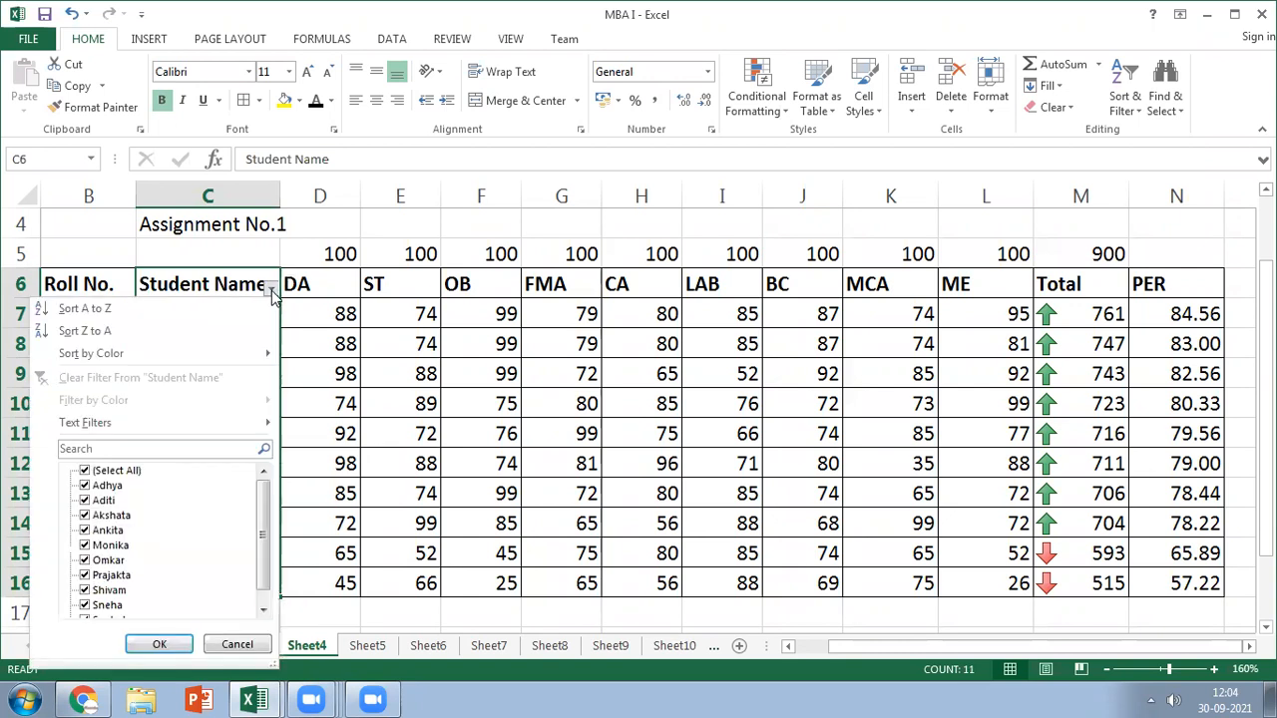
click(84, 309)
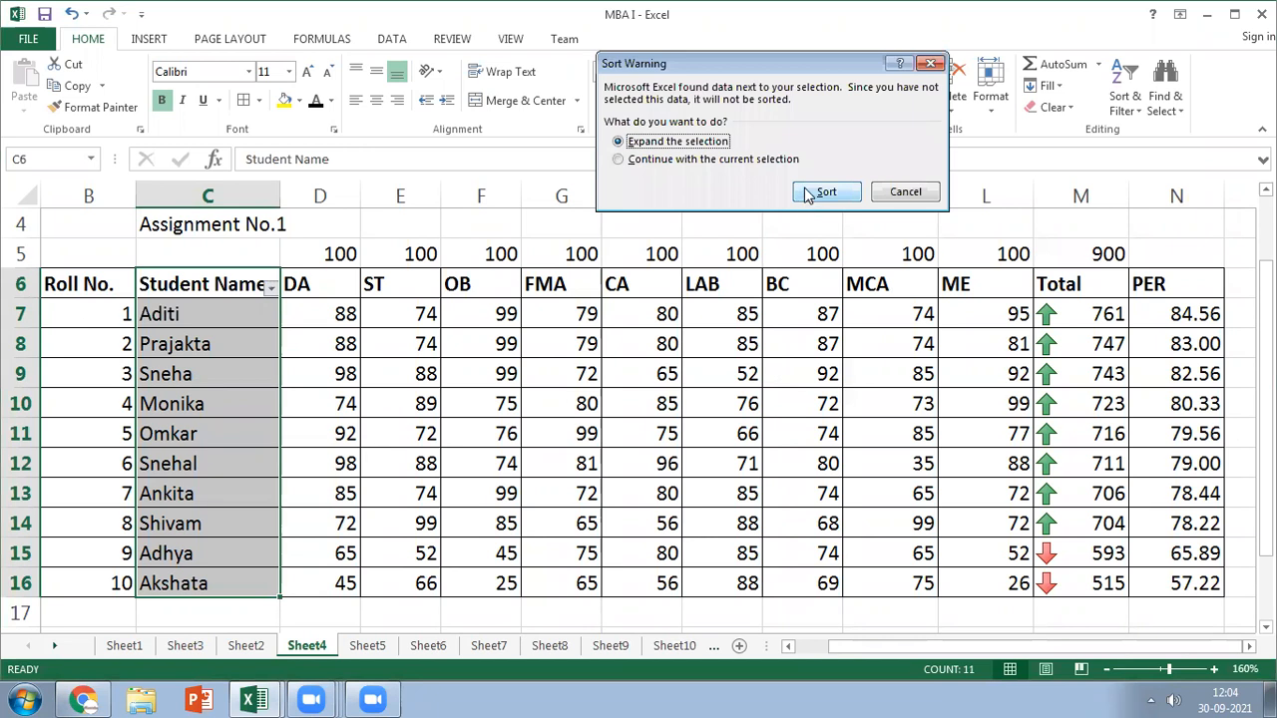
click(824, 193)
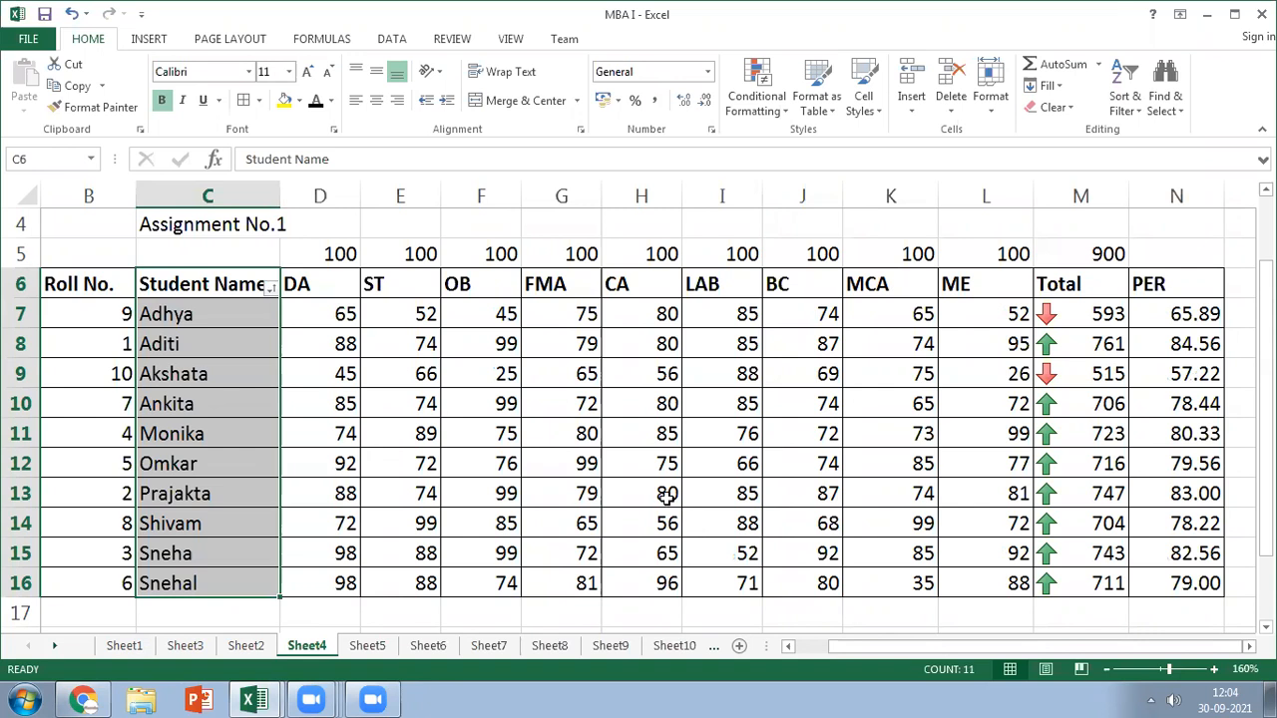
Remove the filter from the Student Name heading with the percentage values N7:N16 selected
click(1195, 311)
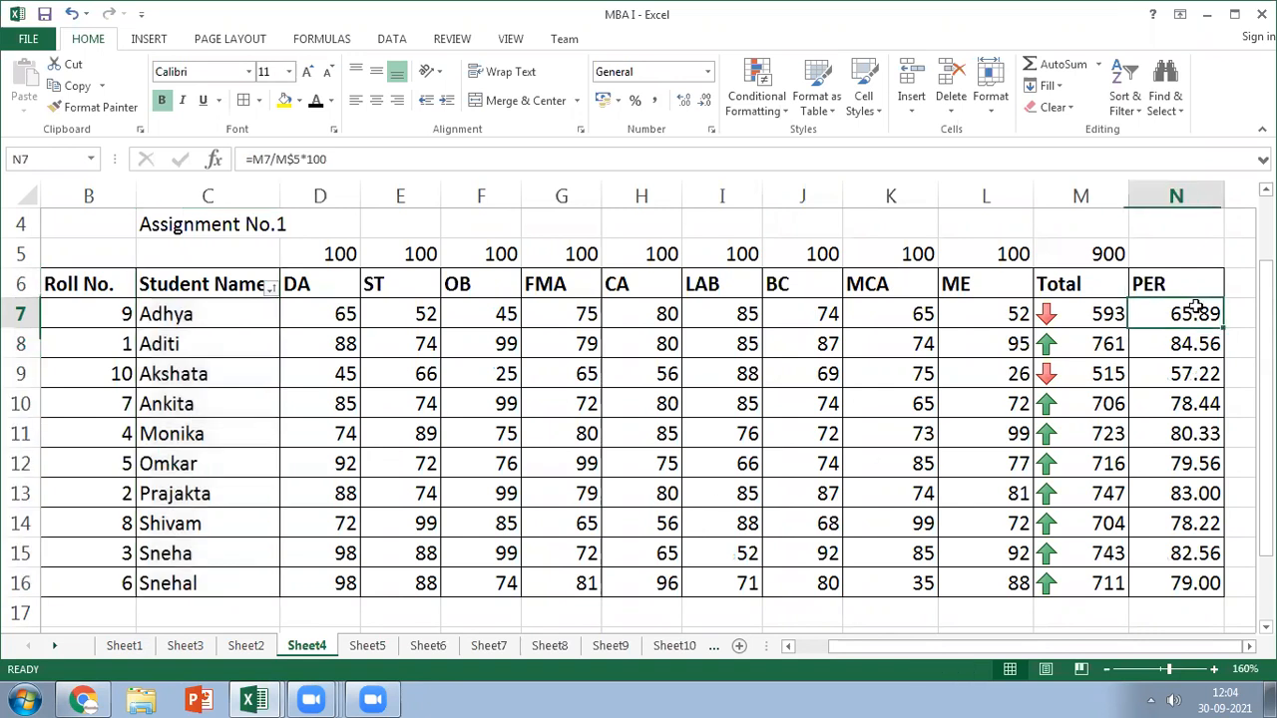
drag(1195, 311, 1148, 570)
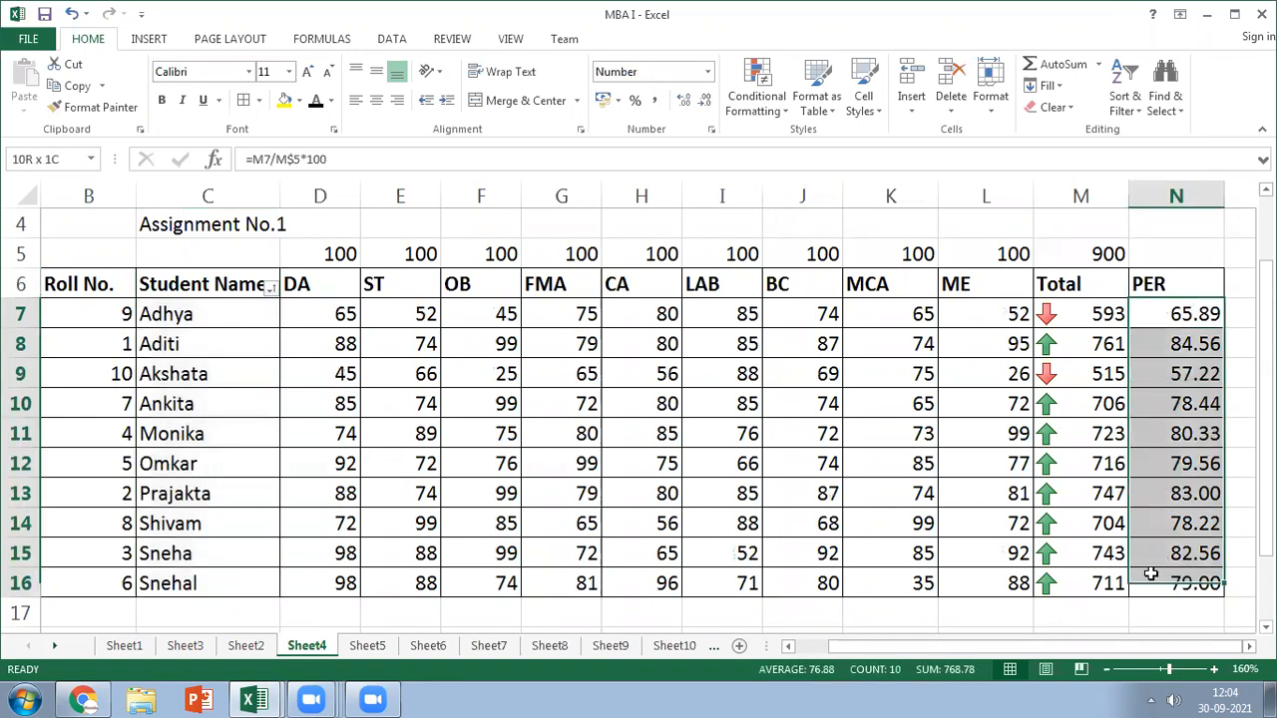
click(1124, 96)
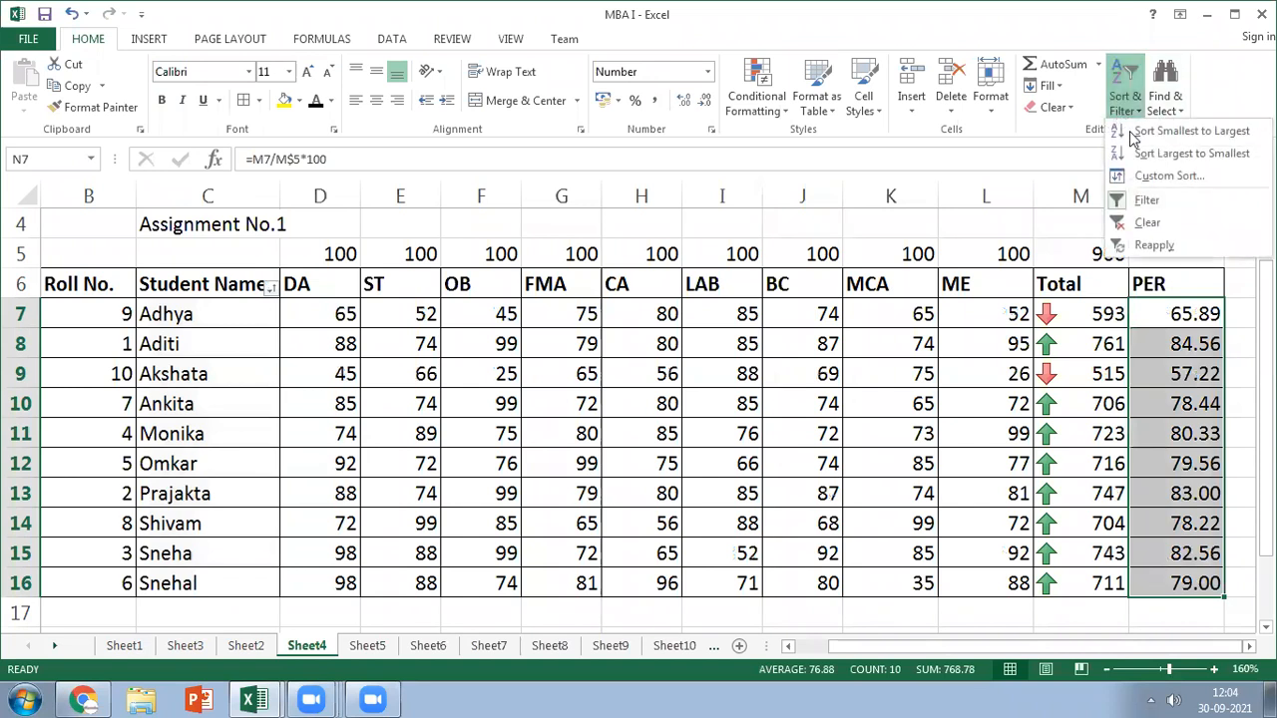
click(1149, 199)
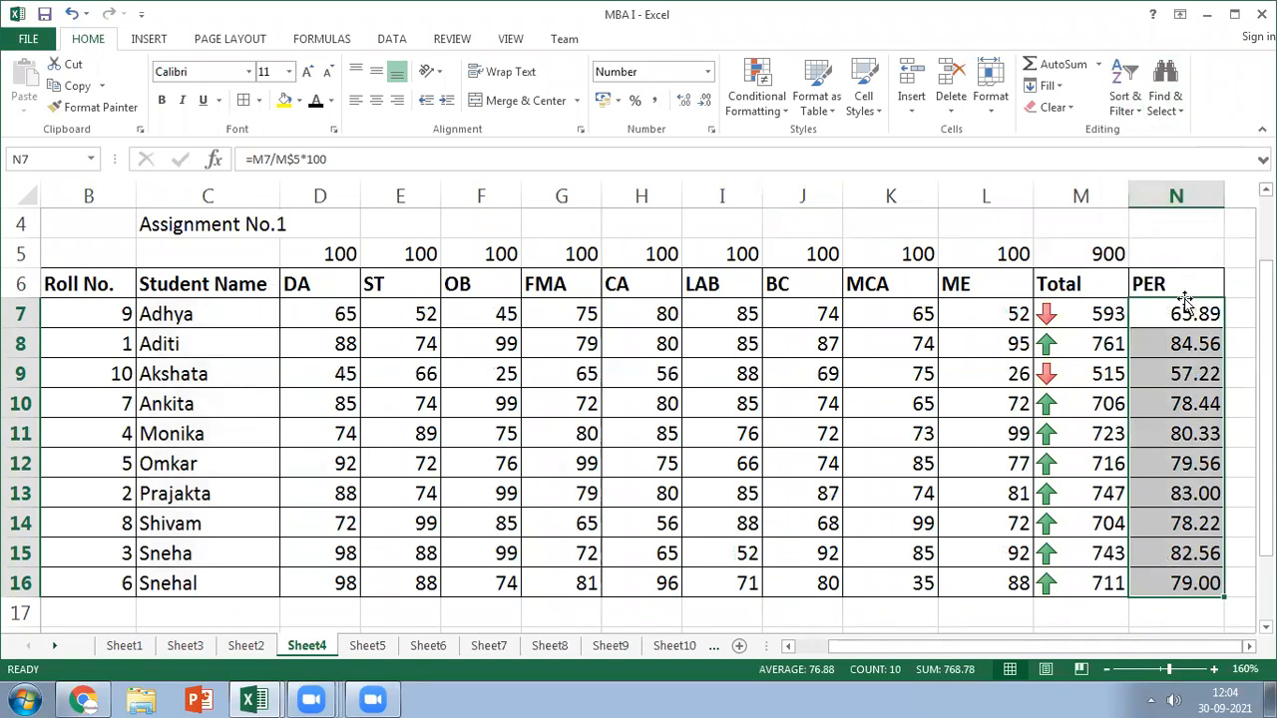
Add a filter to the PER column across N6:N16, including the heading
click(1165, 279)
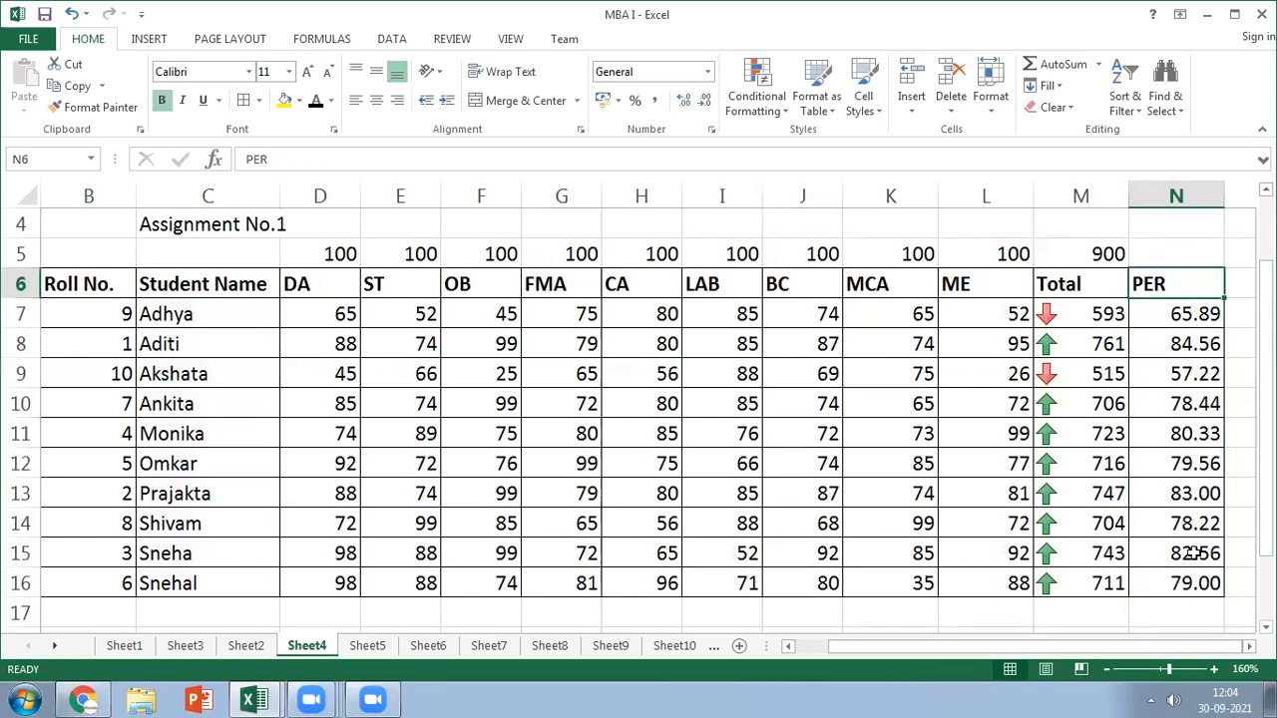
shift+click(1174, 583)
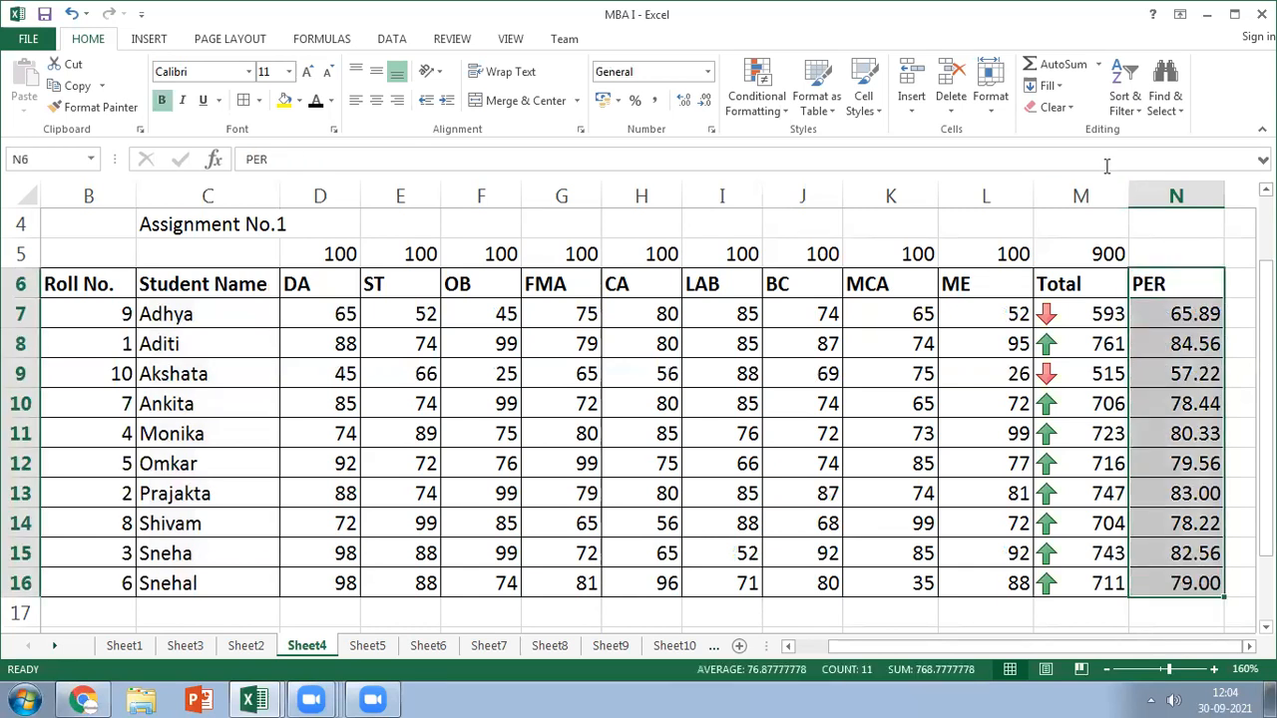
click(1124, 108)
click(1133, 207)
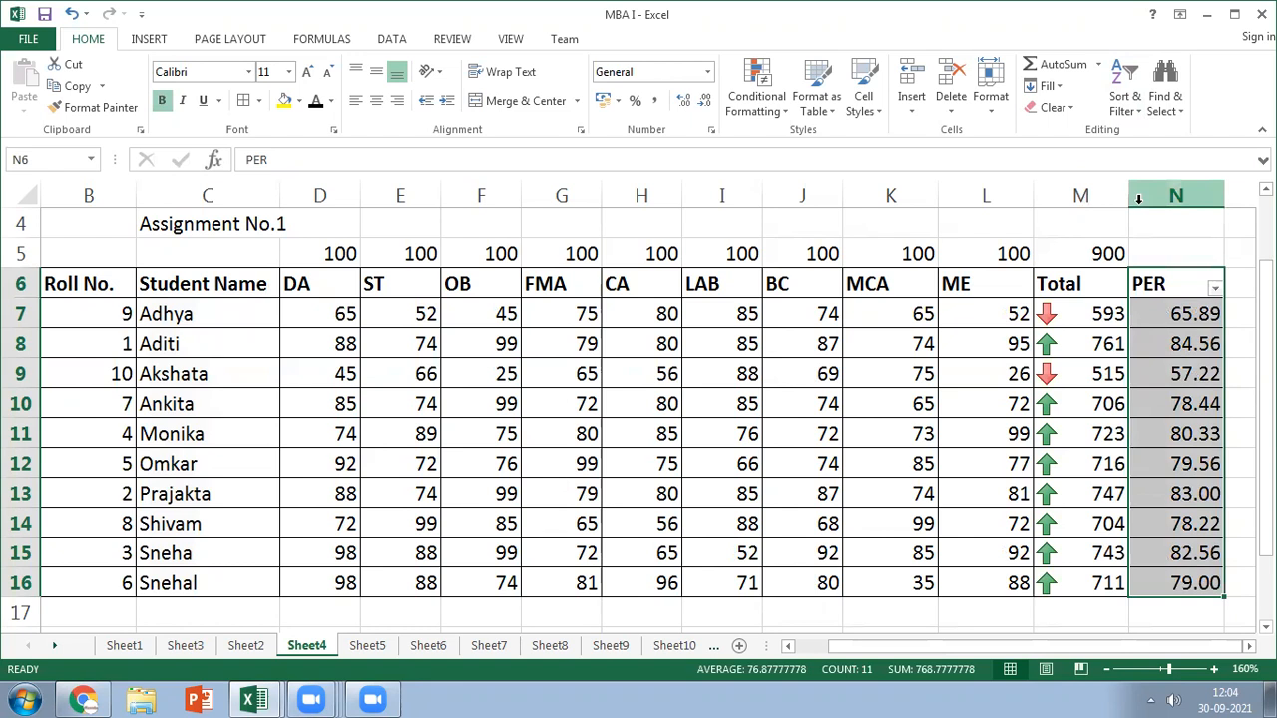
Filter the PER column to only 80.33, 82.56, 83.00 and 84.56, and undo the filtering
click(1214, 290)
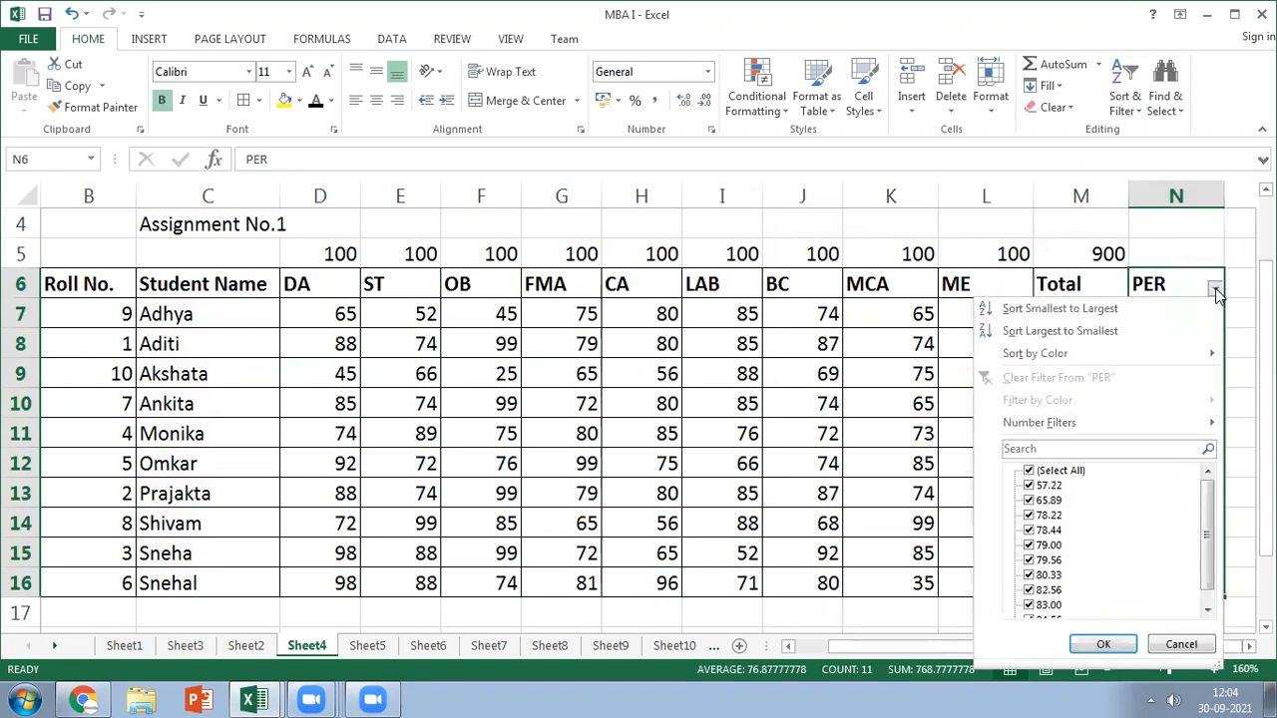
click(1030, 470)
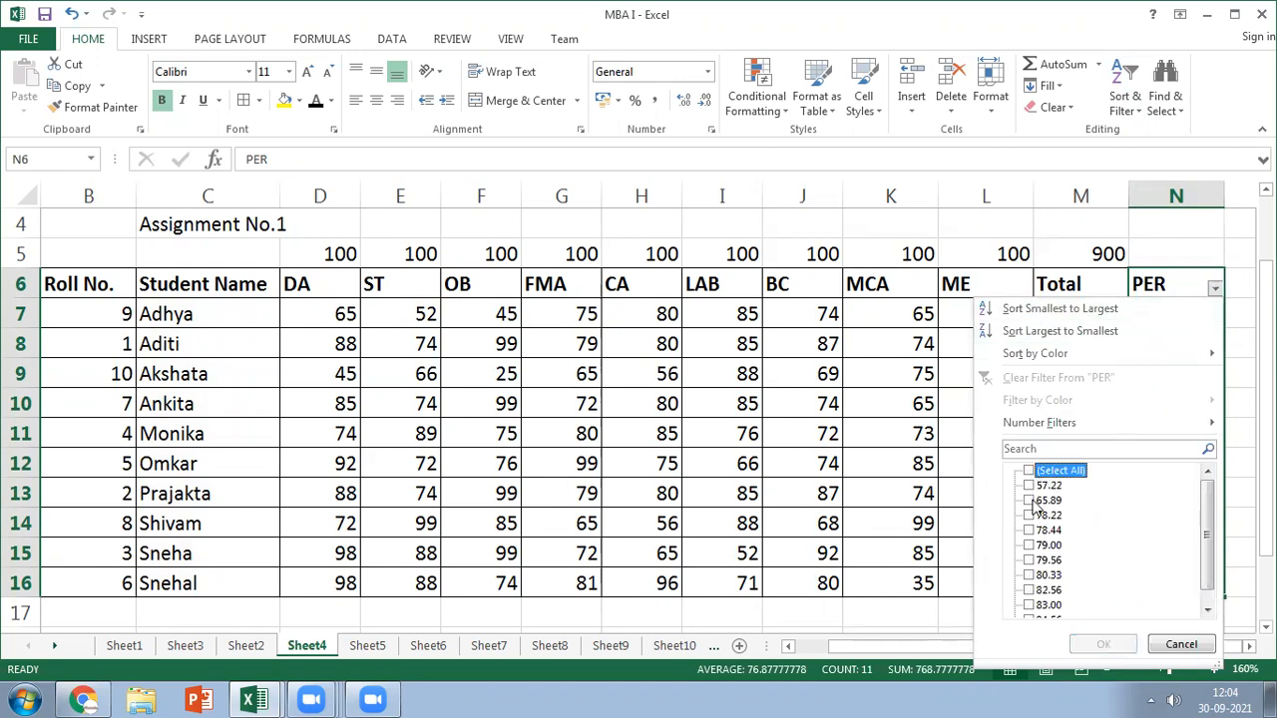
scroll(1037, 571, down, 1)
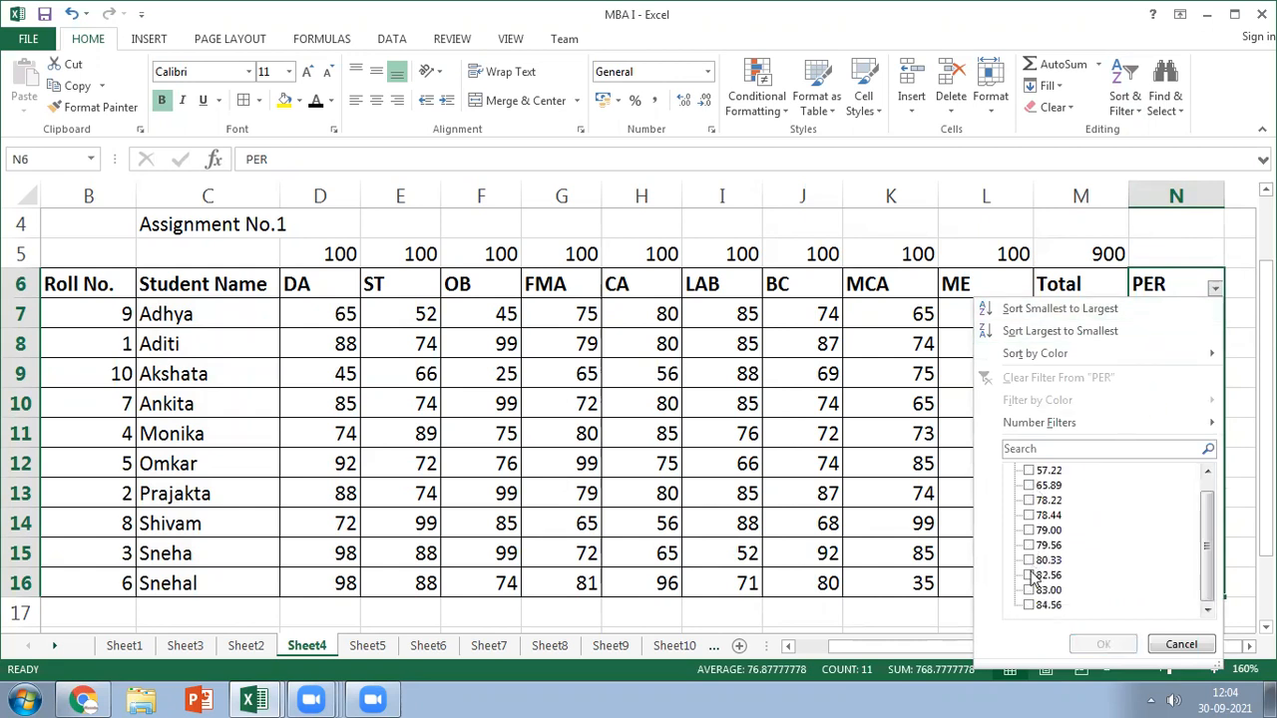
click(1028, 560)
click(1028, 574)
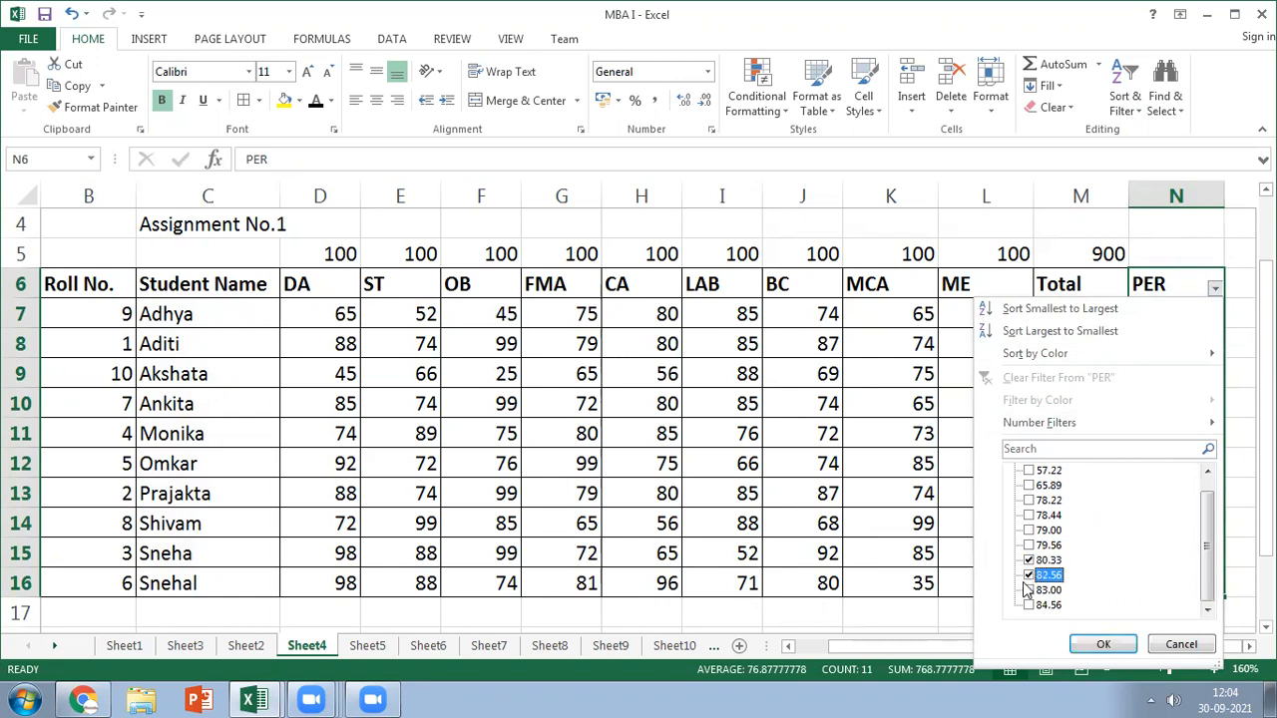
click(1028, 590)
click(1029, 605)
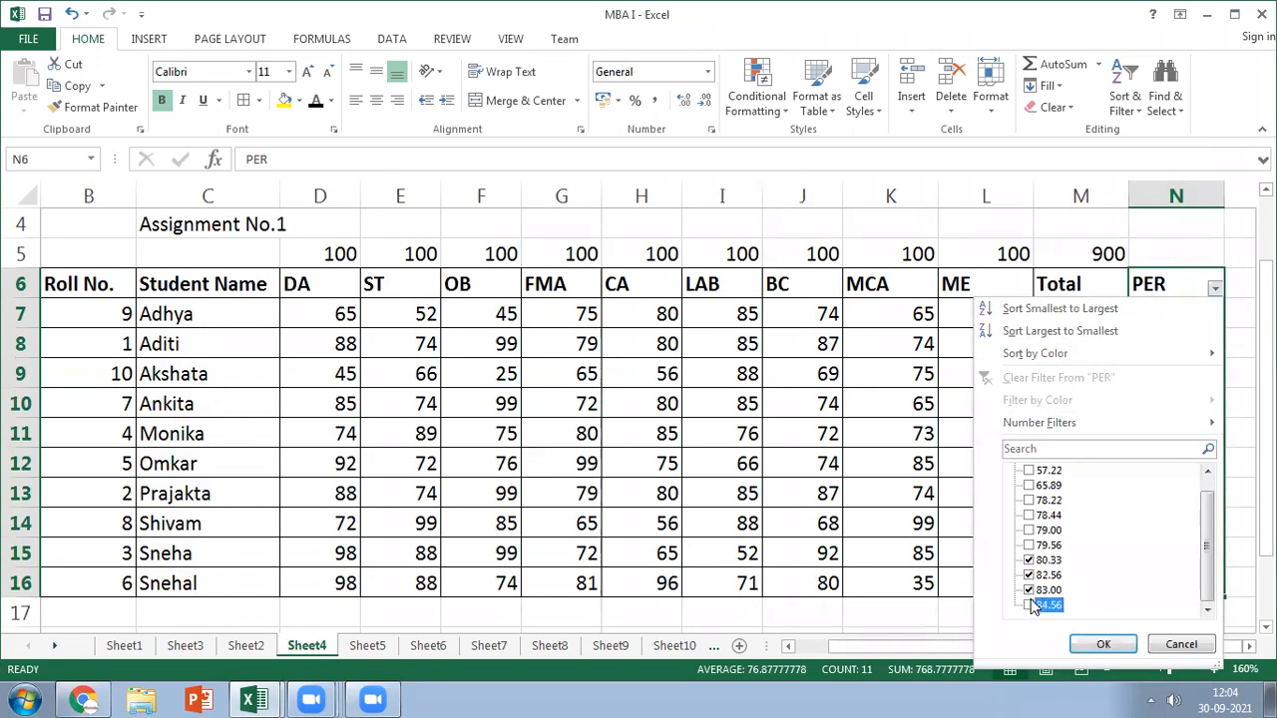
click(1103, 644)
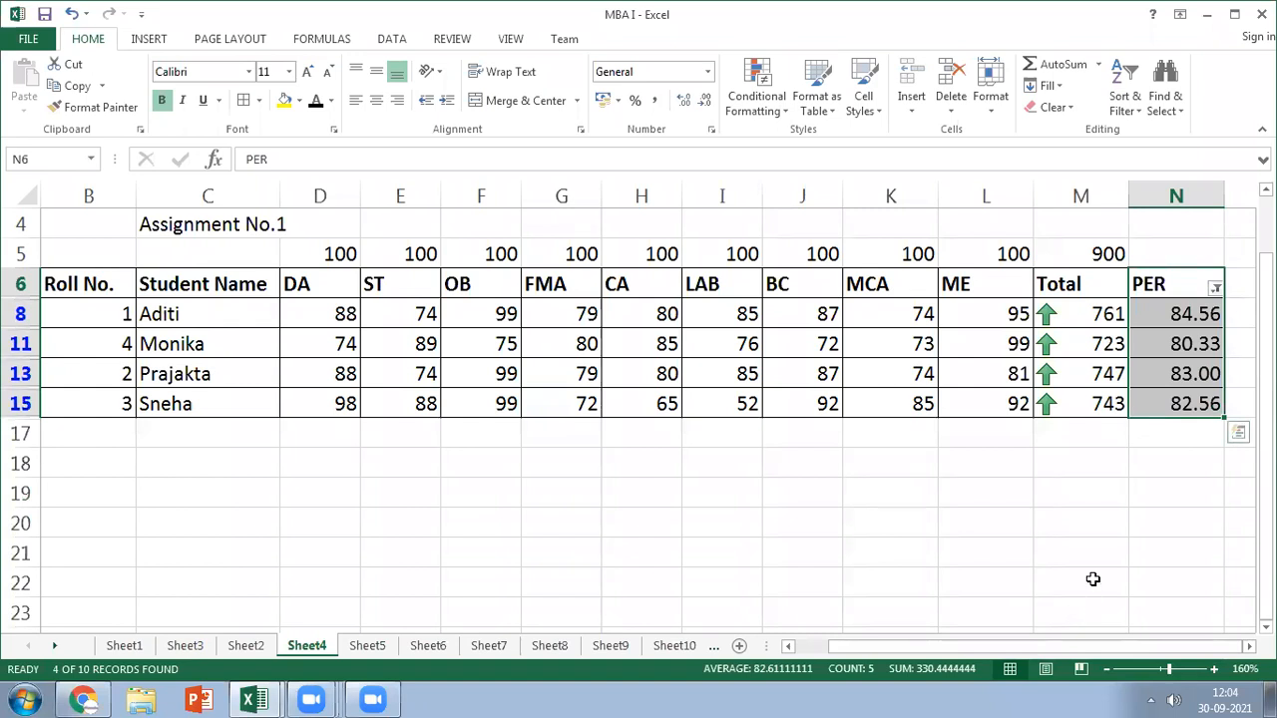
key(ctrl+z)
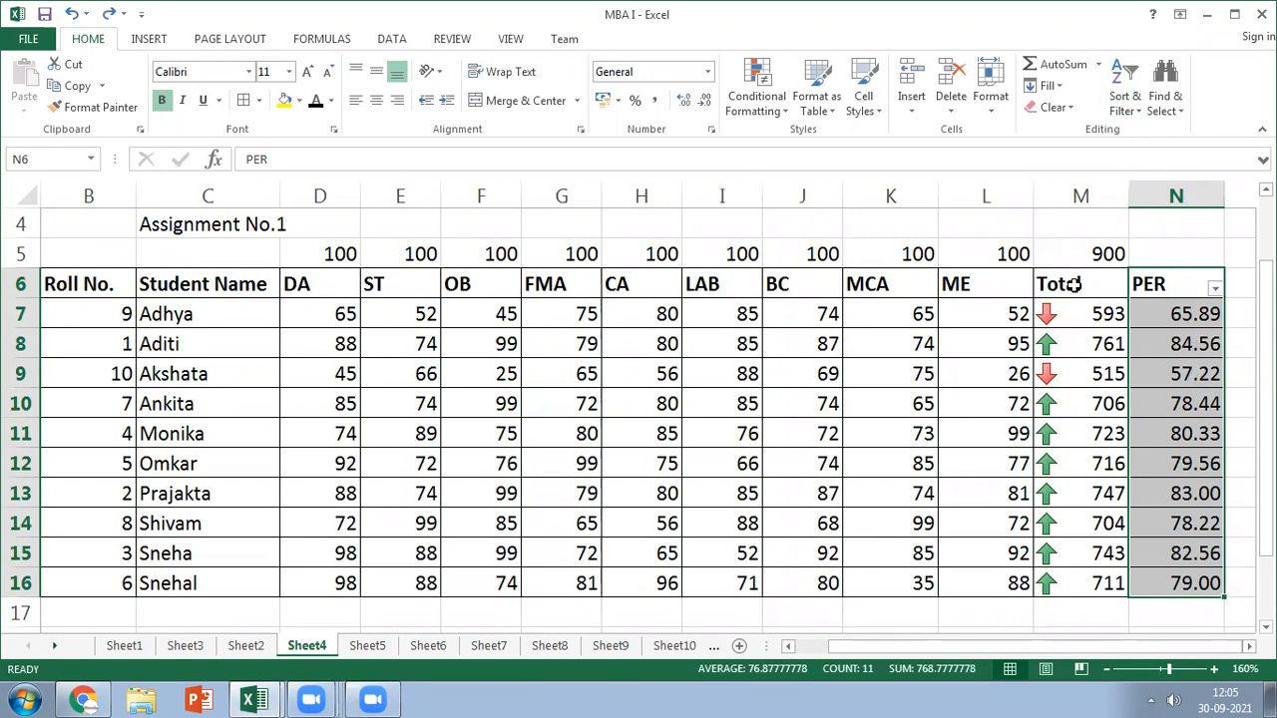
Replace the filter on the PER heading with one on the Total column, M6:M16
drag(1069, 287, 1079, 583)
click(1124, 100)
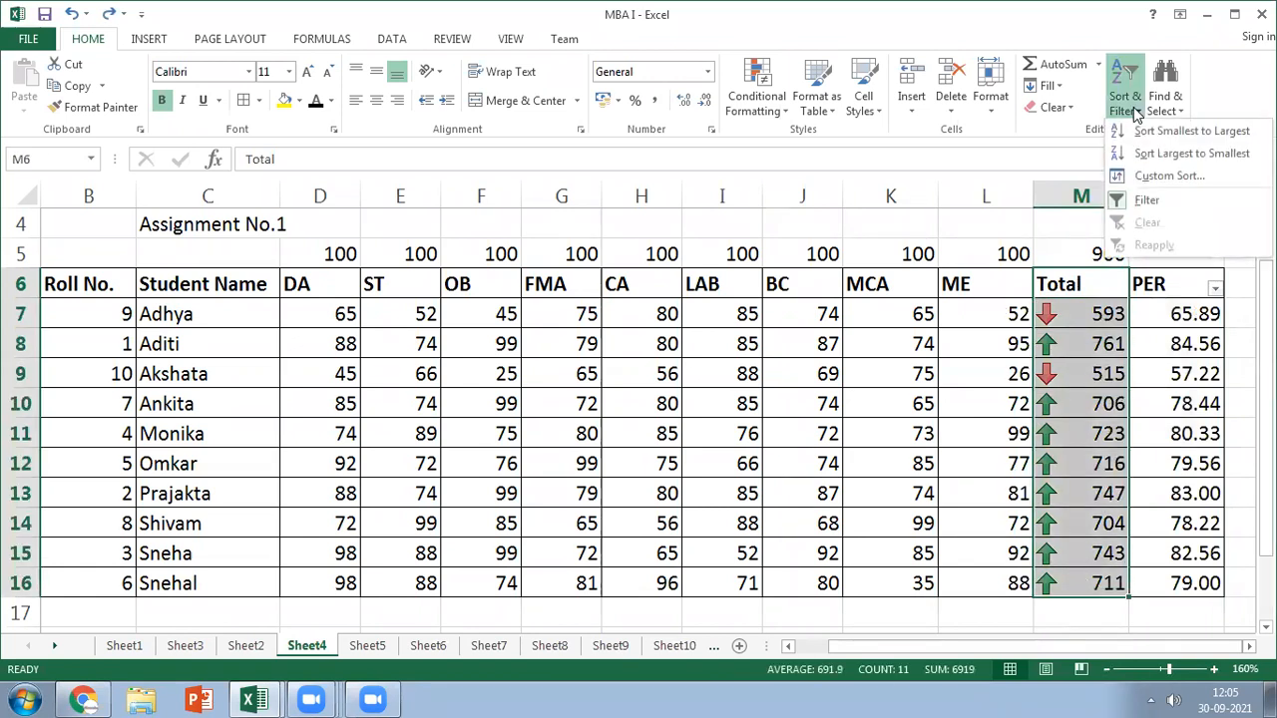
click(1148, 202)
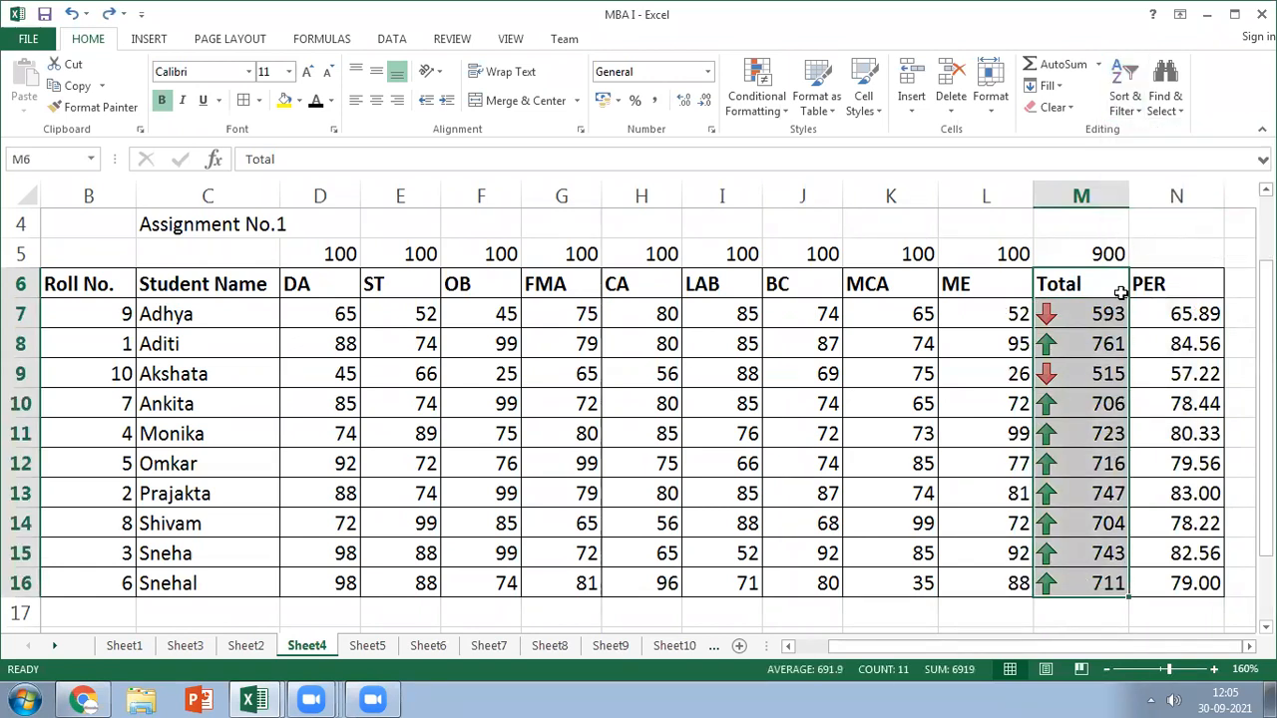
click(1124, 100)
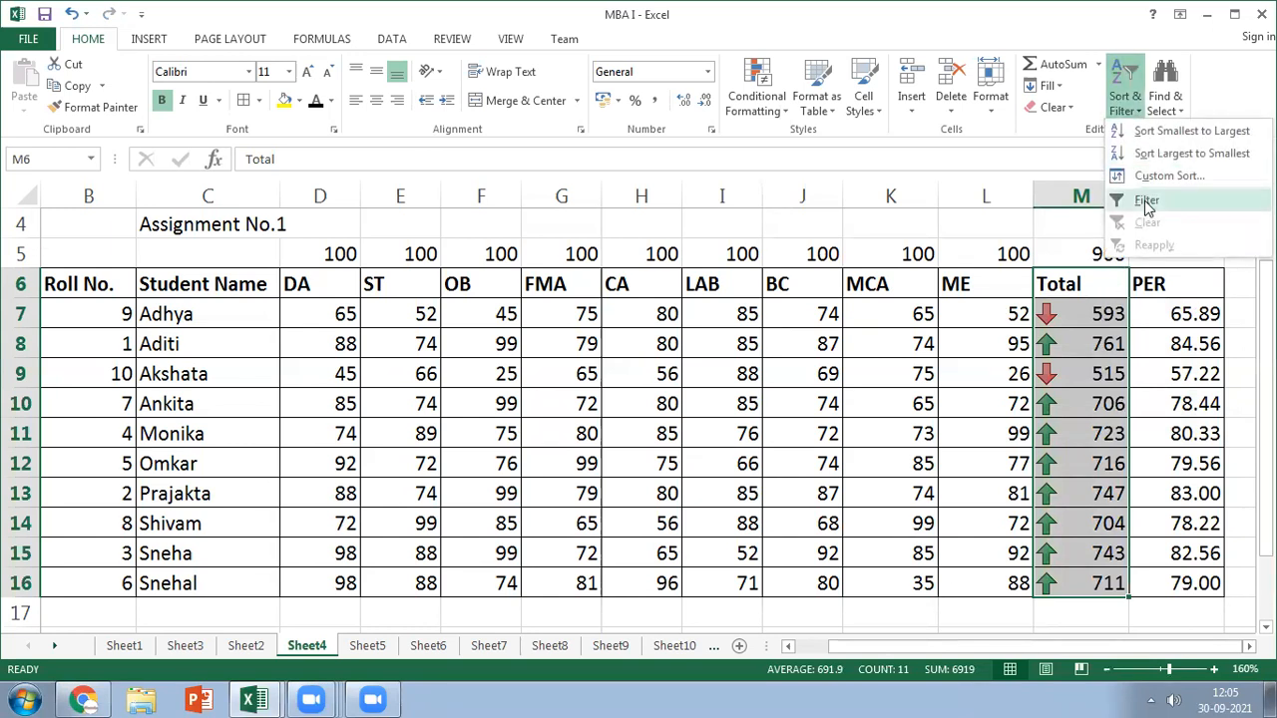
click(1147, 203)
Custom sort the table by Total values, Smallest to Largest, with the selection expanded, and undo the sort
click(1120, 290)
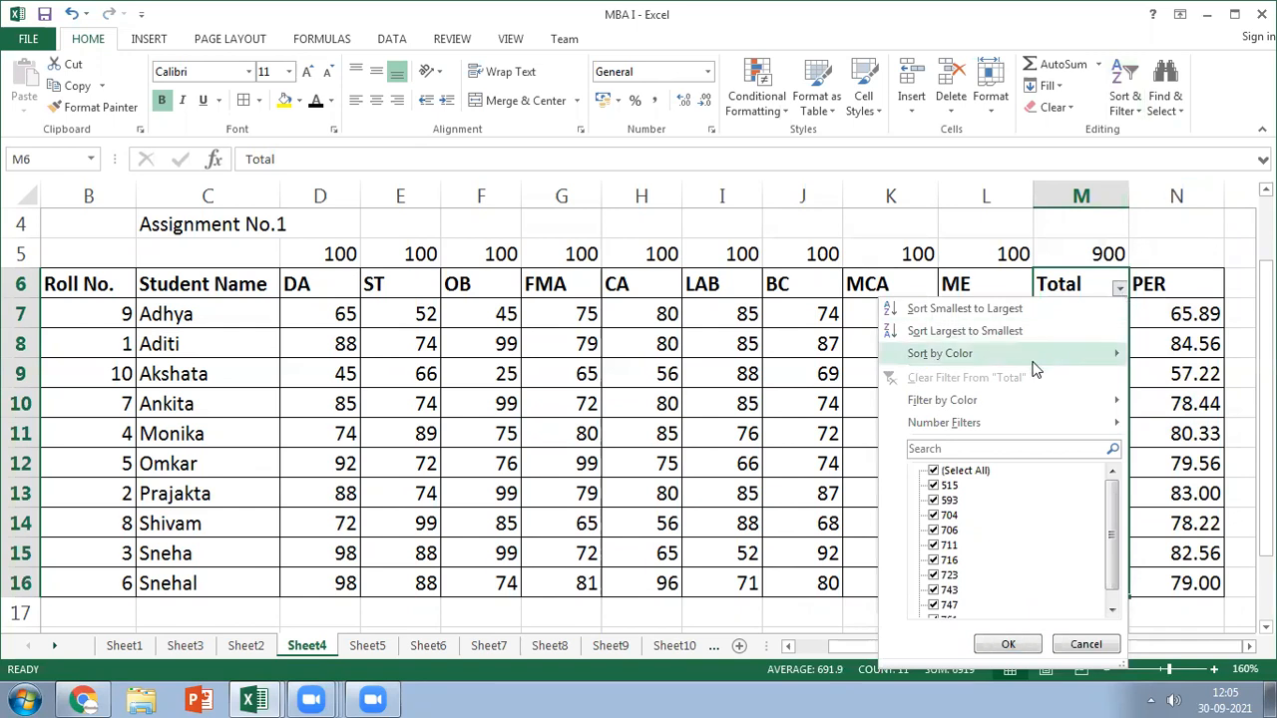
mouse_move(1033, 361)
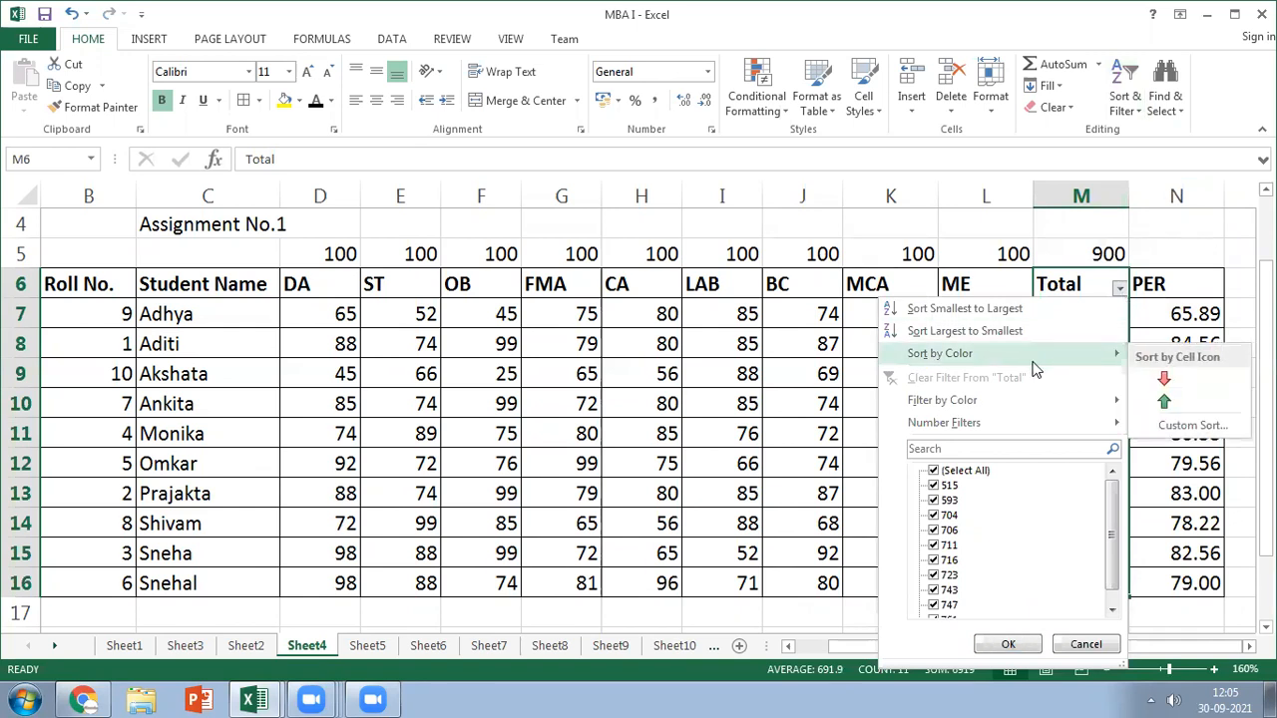
click(1167, 429)
click(828, 192)
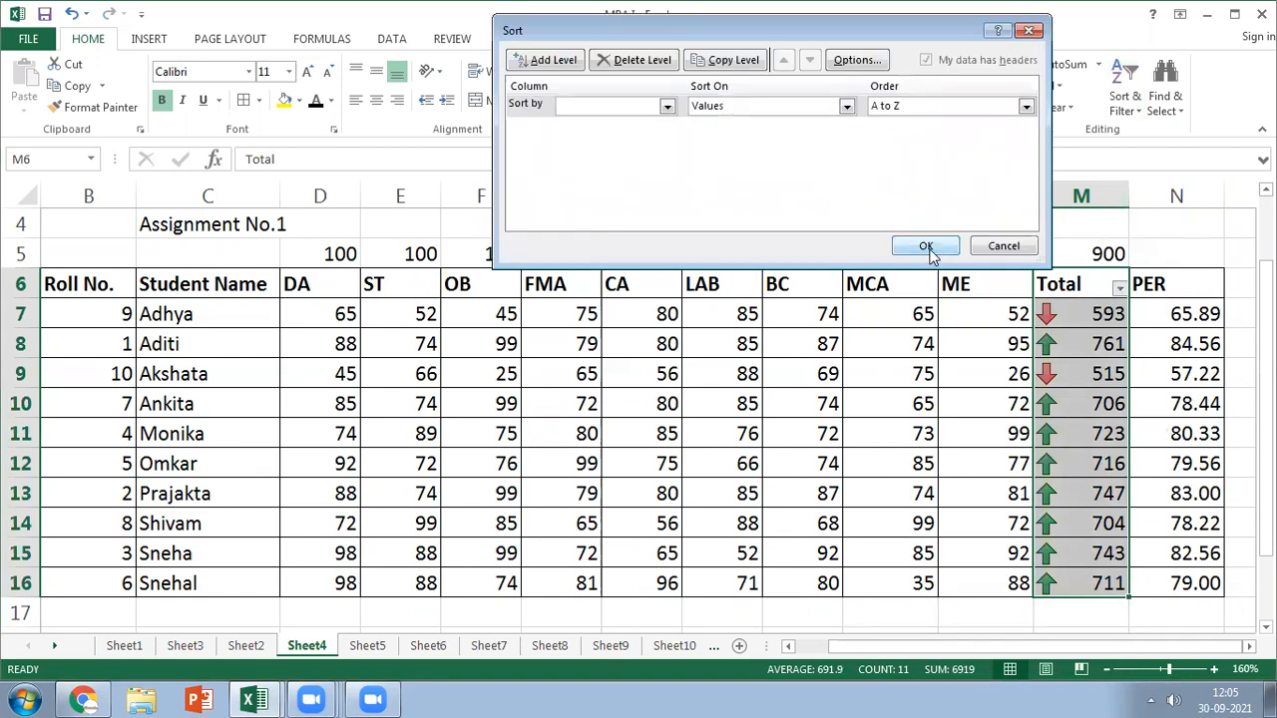
click(667, 106)
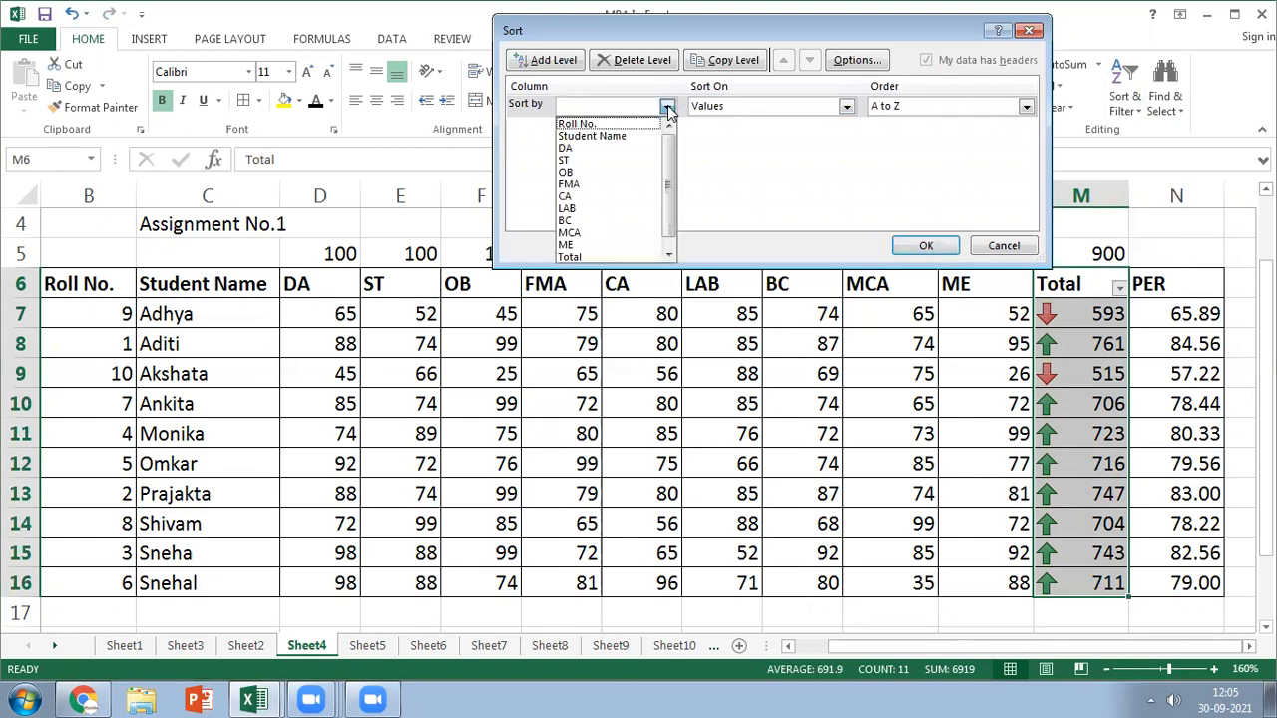
click(588, 258)
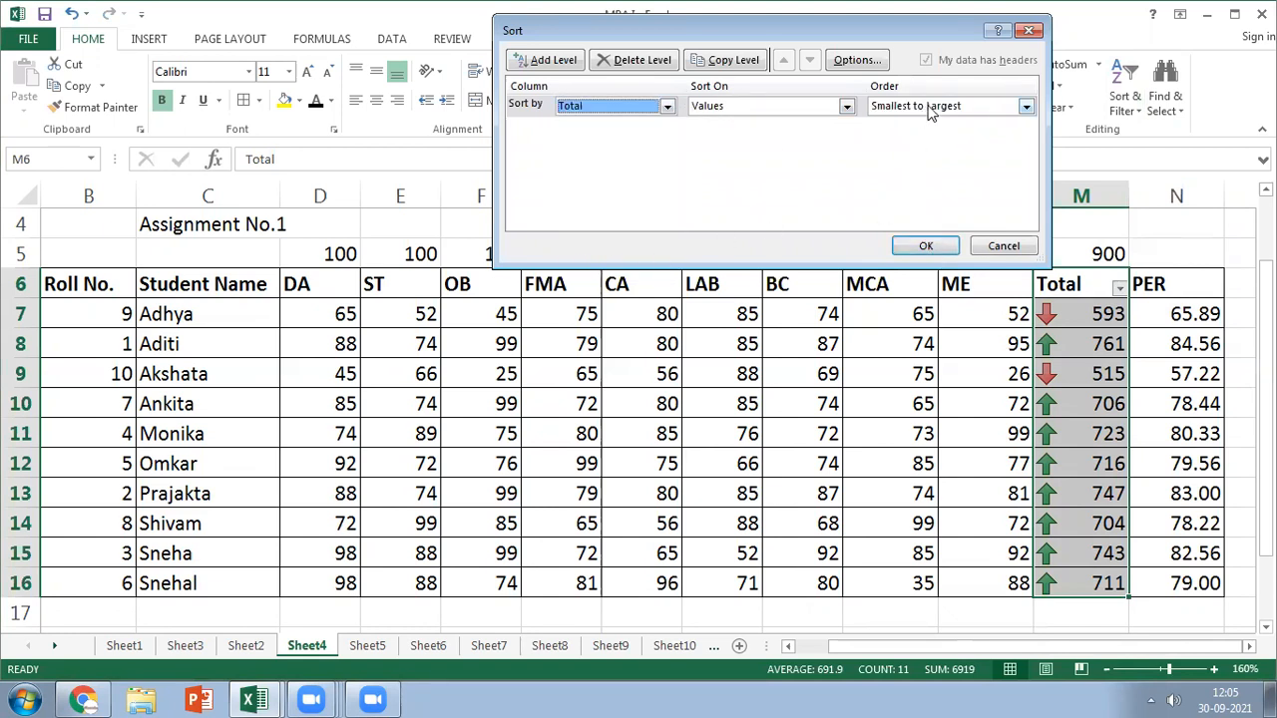
click(936, 249)
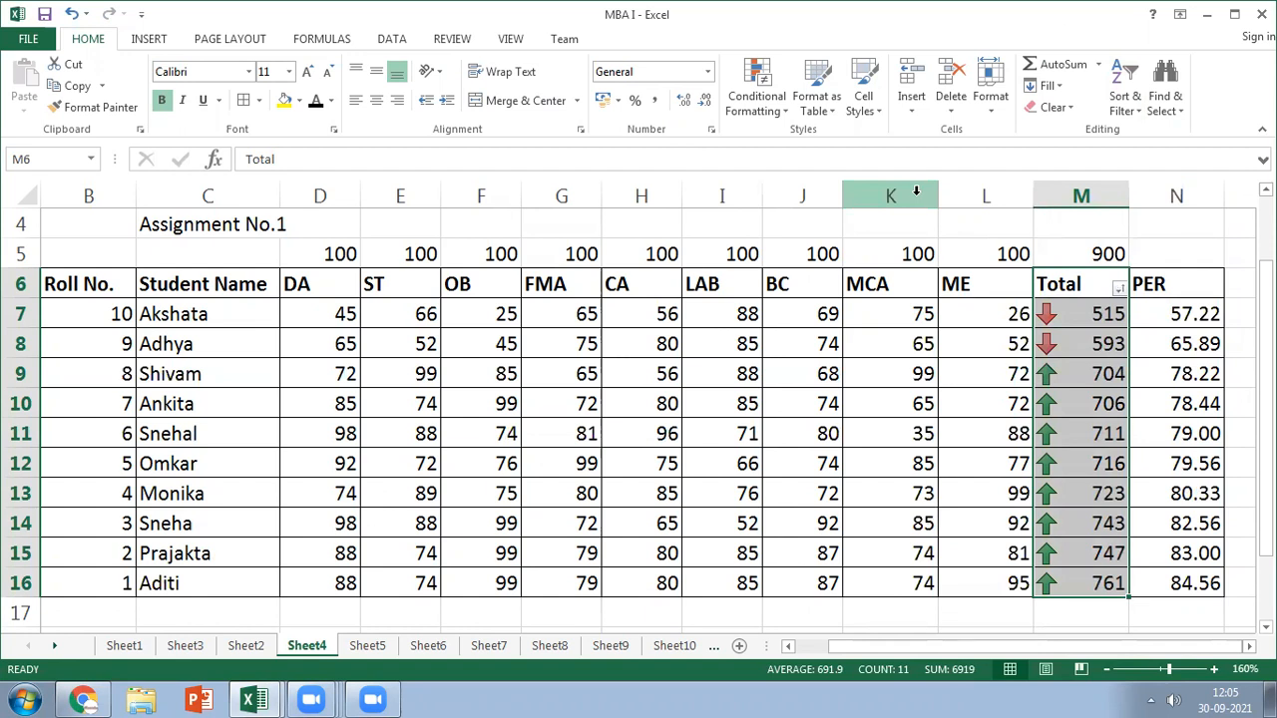
key(ctrl+z)
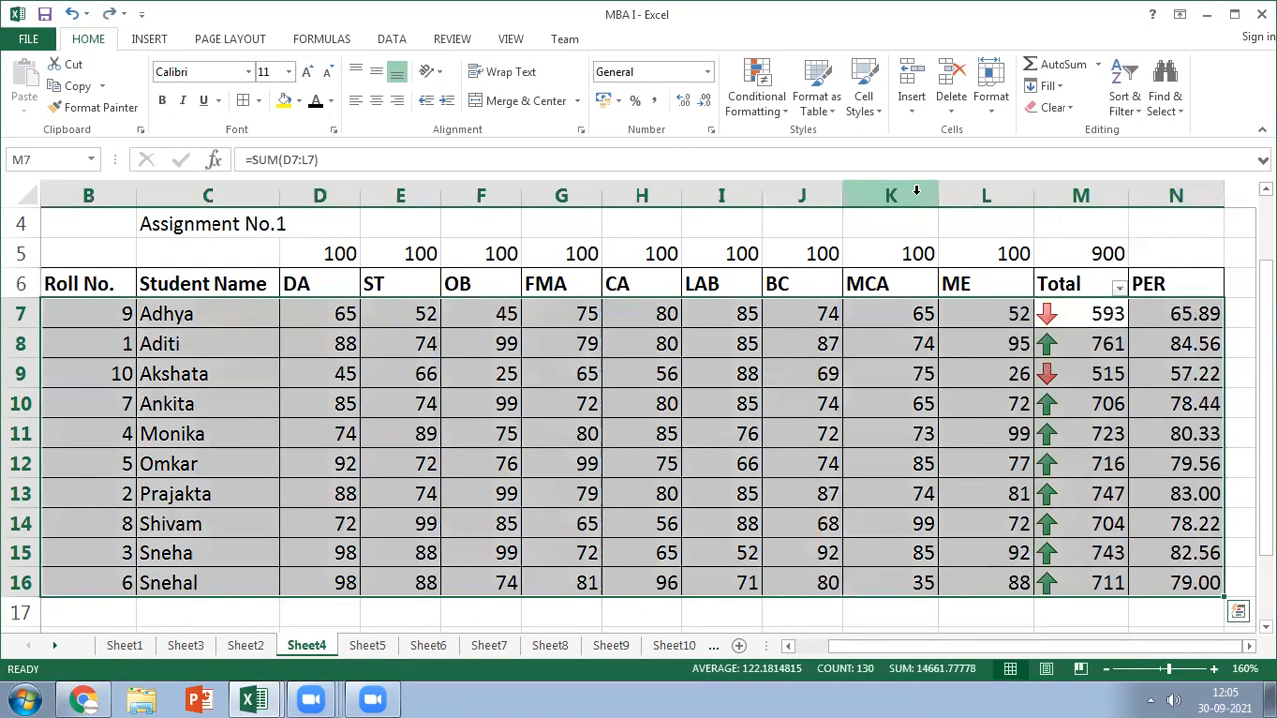
key(ctrl+q)
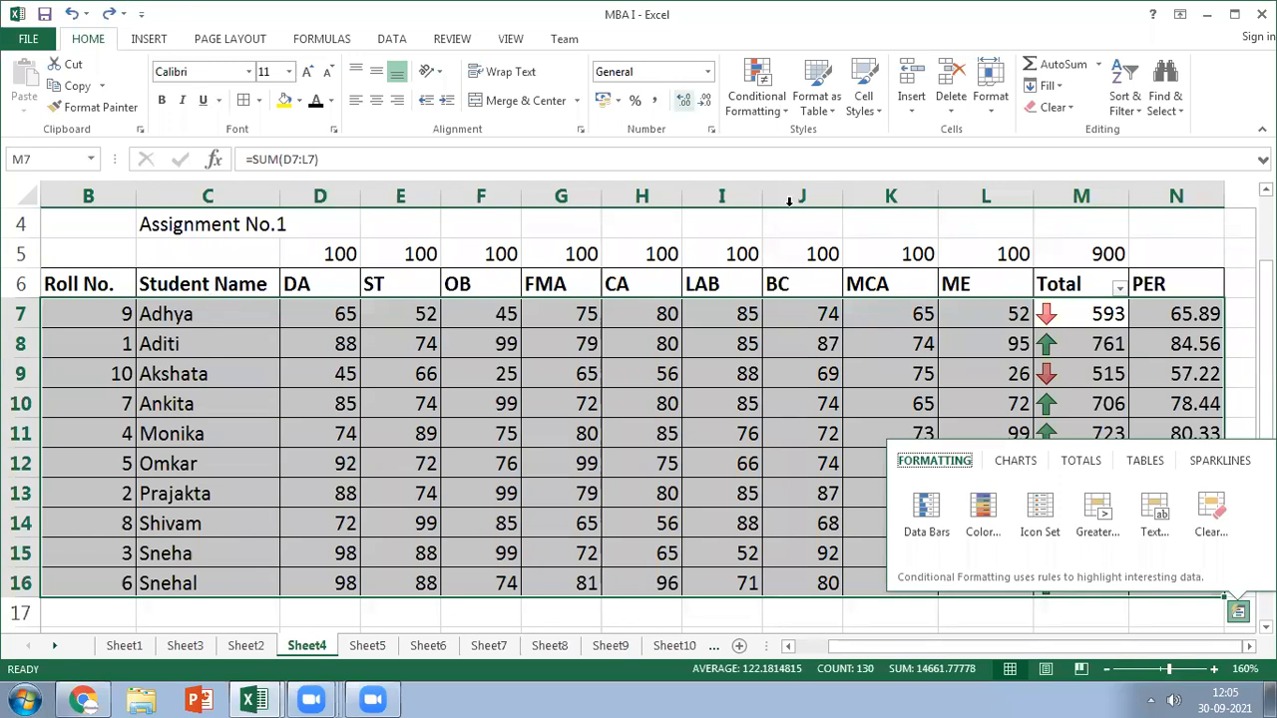
click(529, 624)
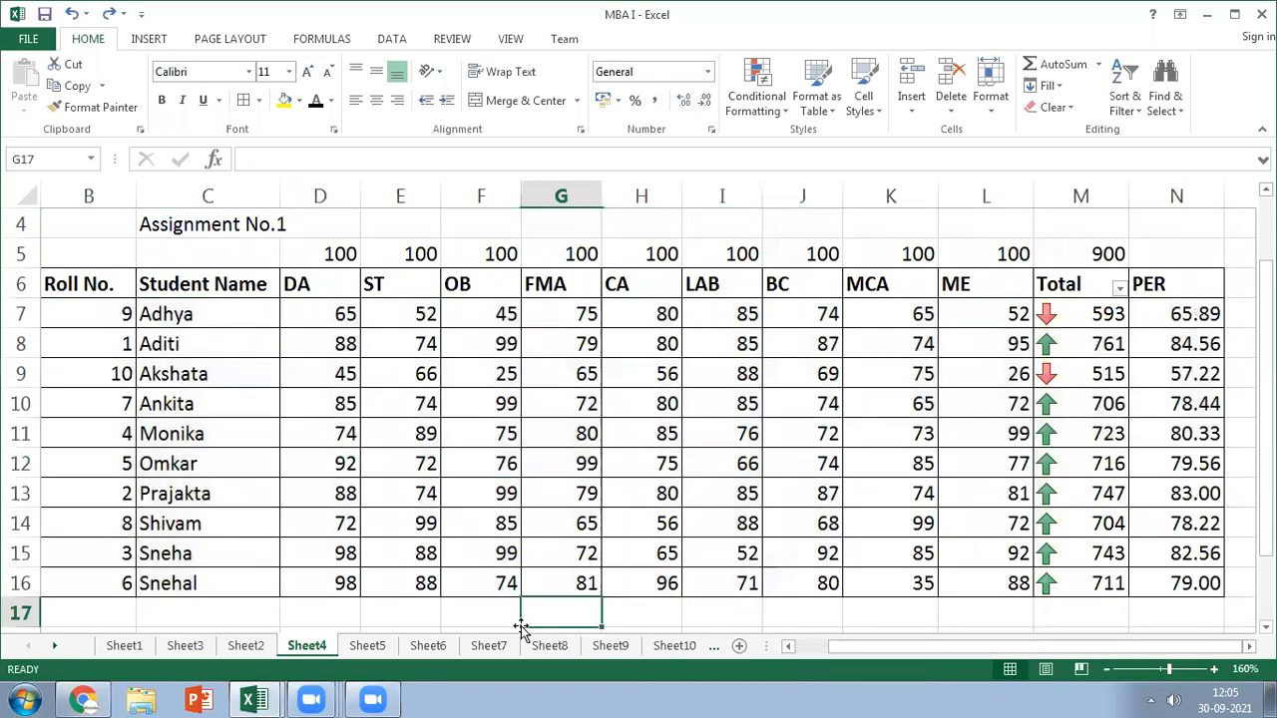
scroll(521, 624, up, 1)
scroll(521, 623, down, 2)
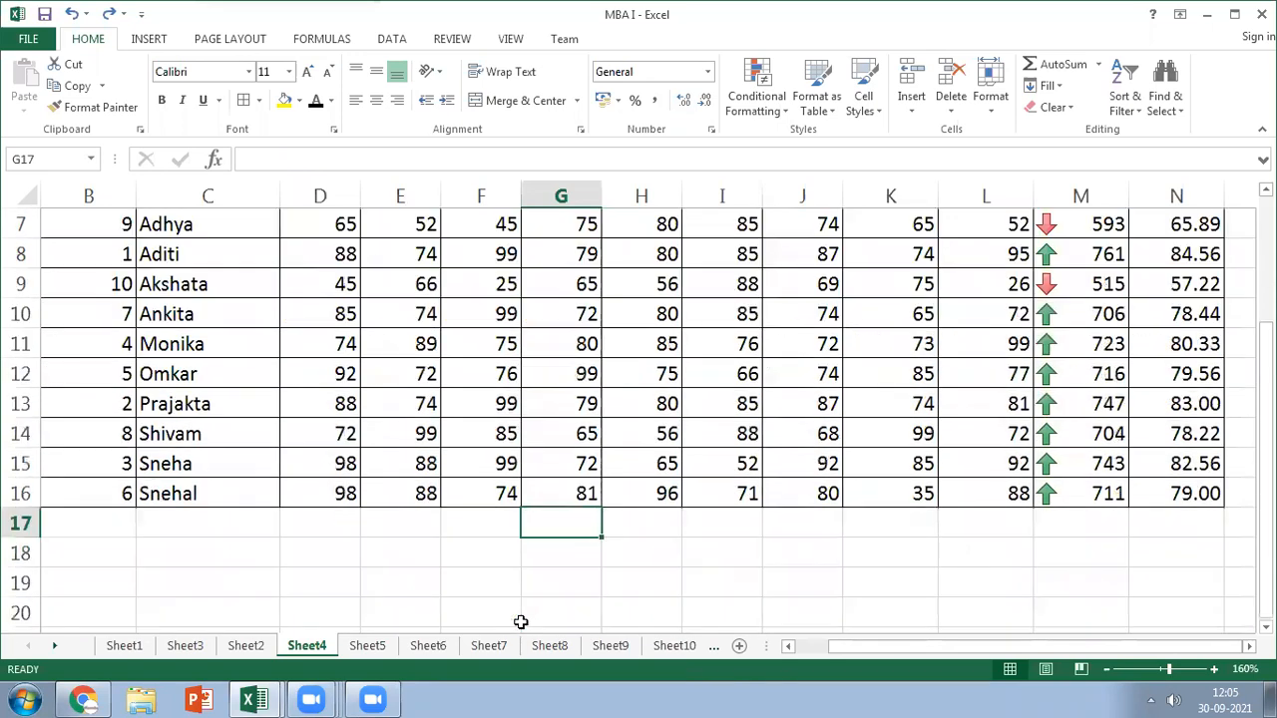
scroll(521, 622, up, 1)
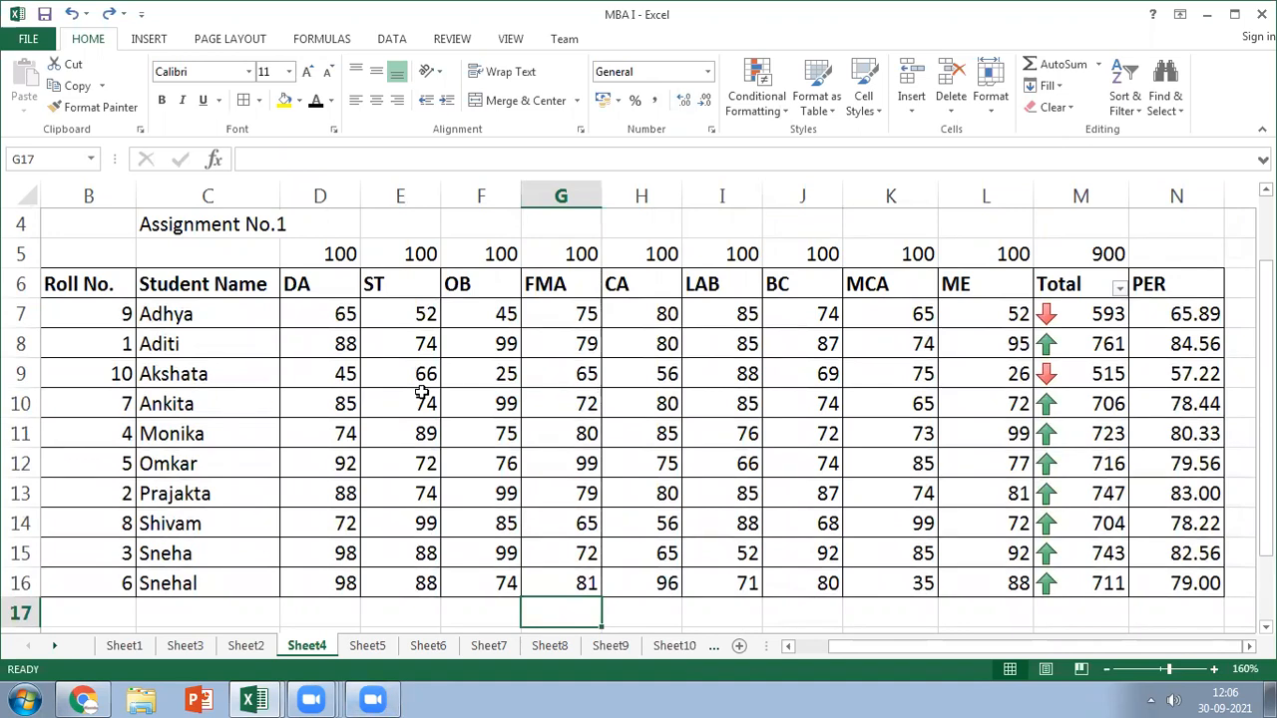
click(468, 384)
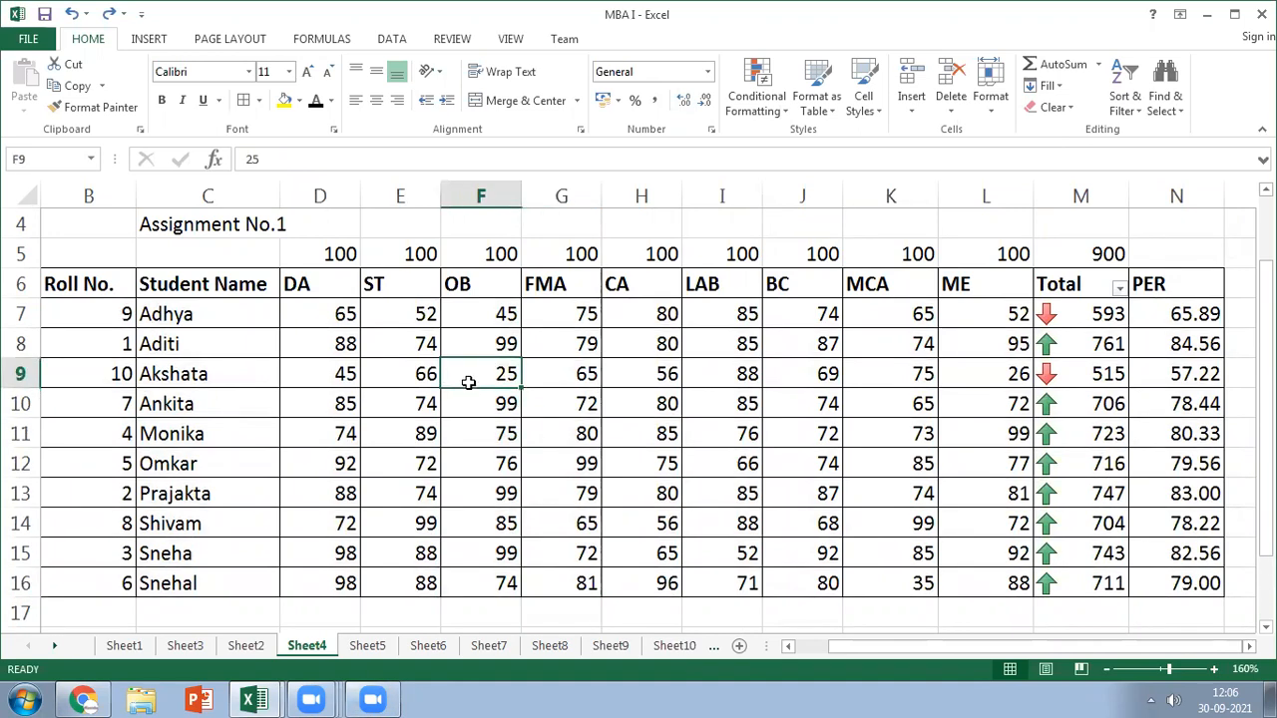
scroll(468, 382, down, 1)
scroll(468, 379, up, 2)
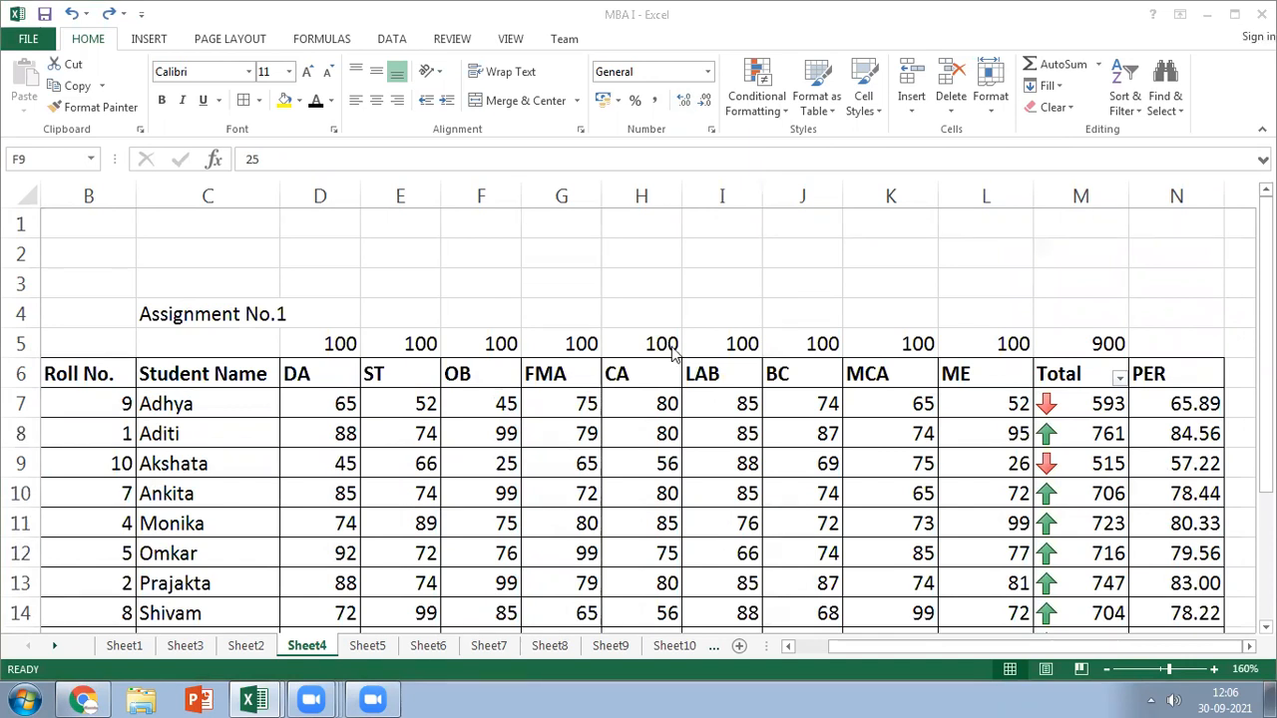
Open Paint and paste the copied screenshot of the meeting's participant list into the blank canvas
click(46, 685)
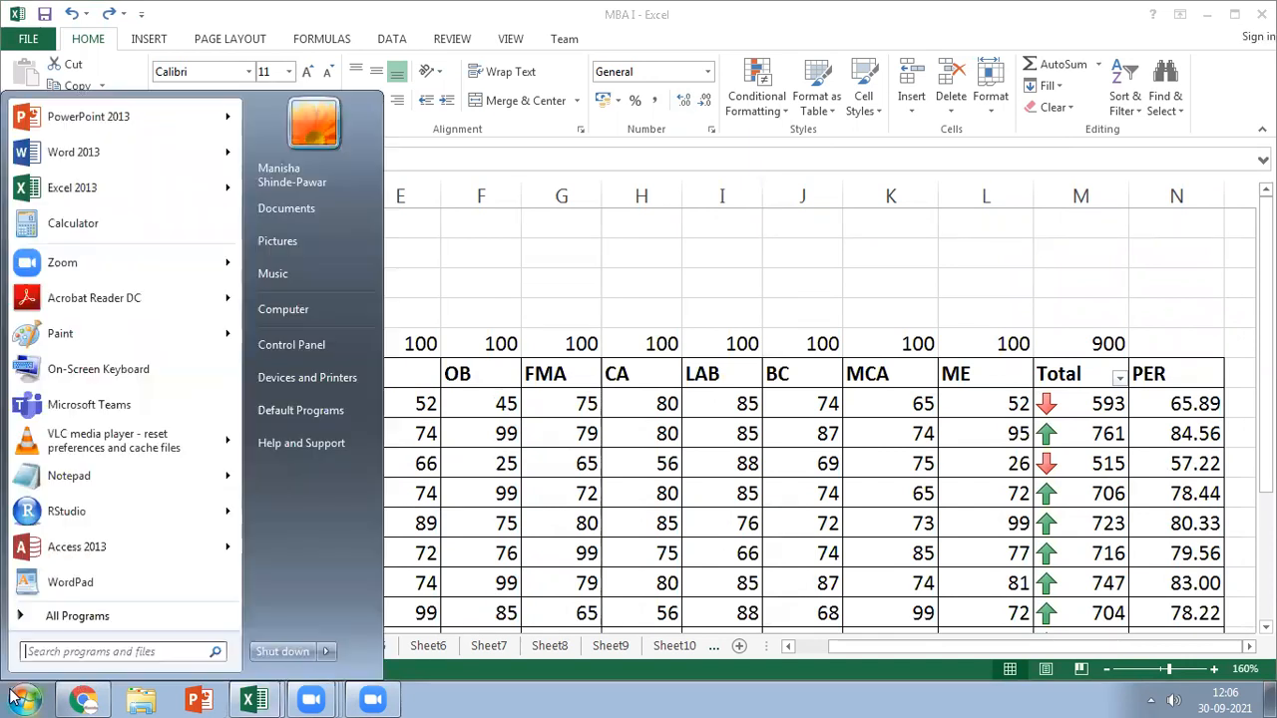
click(86, 336)
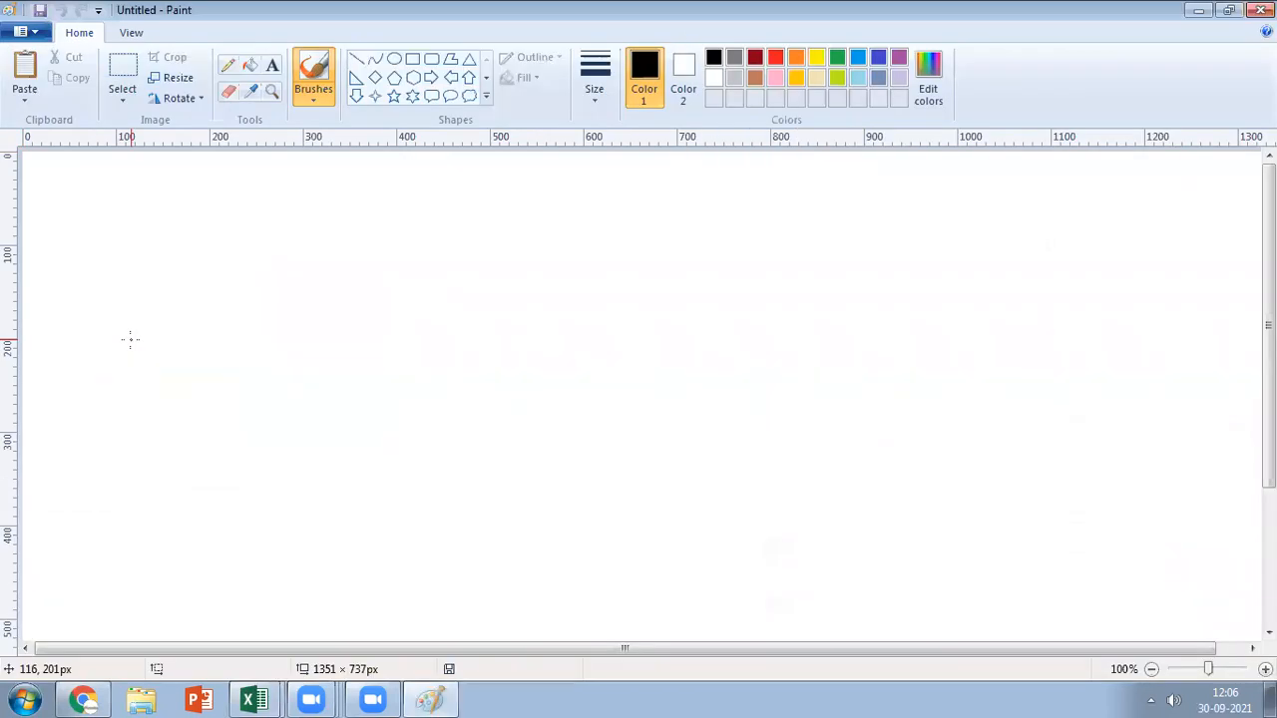
key(ctrl+v)
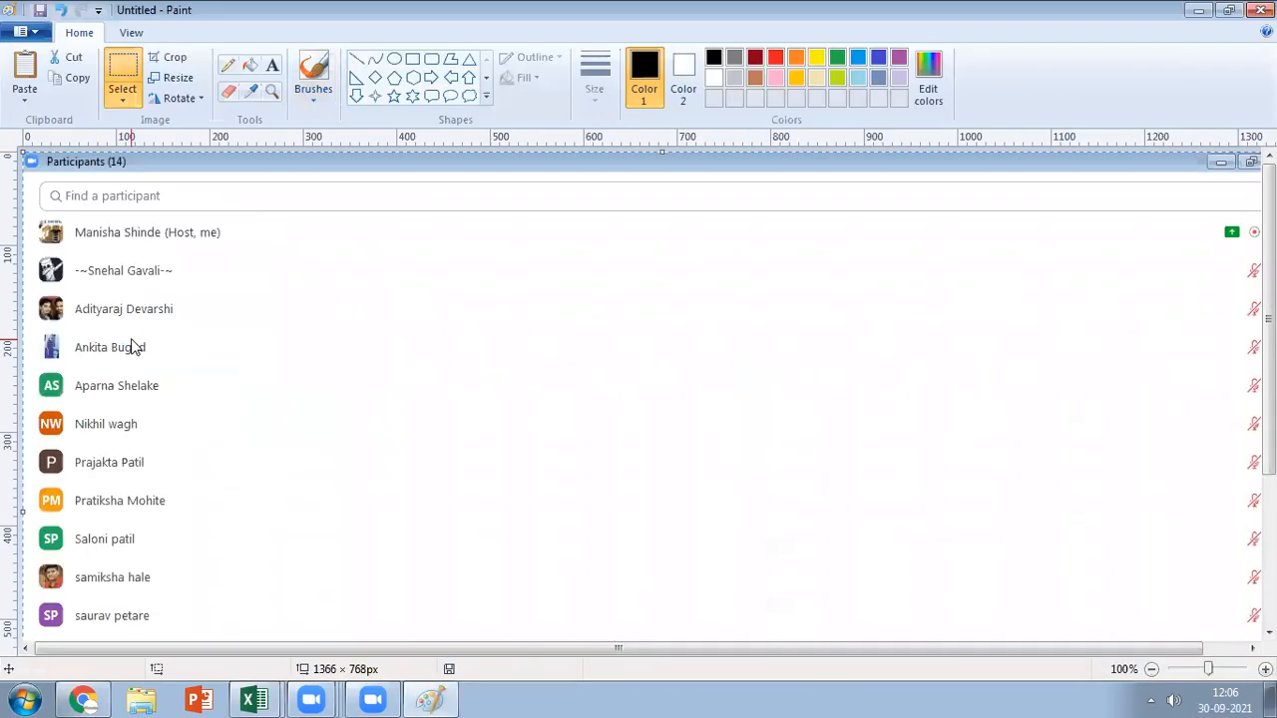
Save the pasted participant screenshot as a PNG named "Attn 2 MBA I 30 sept 21" in the Pictures library
key(ctrl+s)
text(Att)
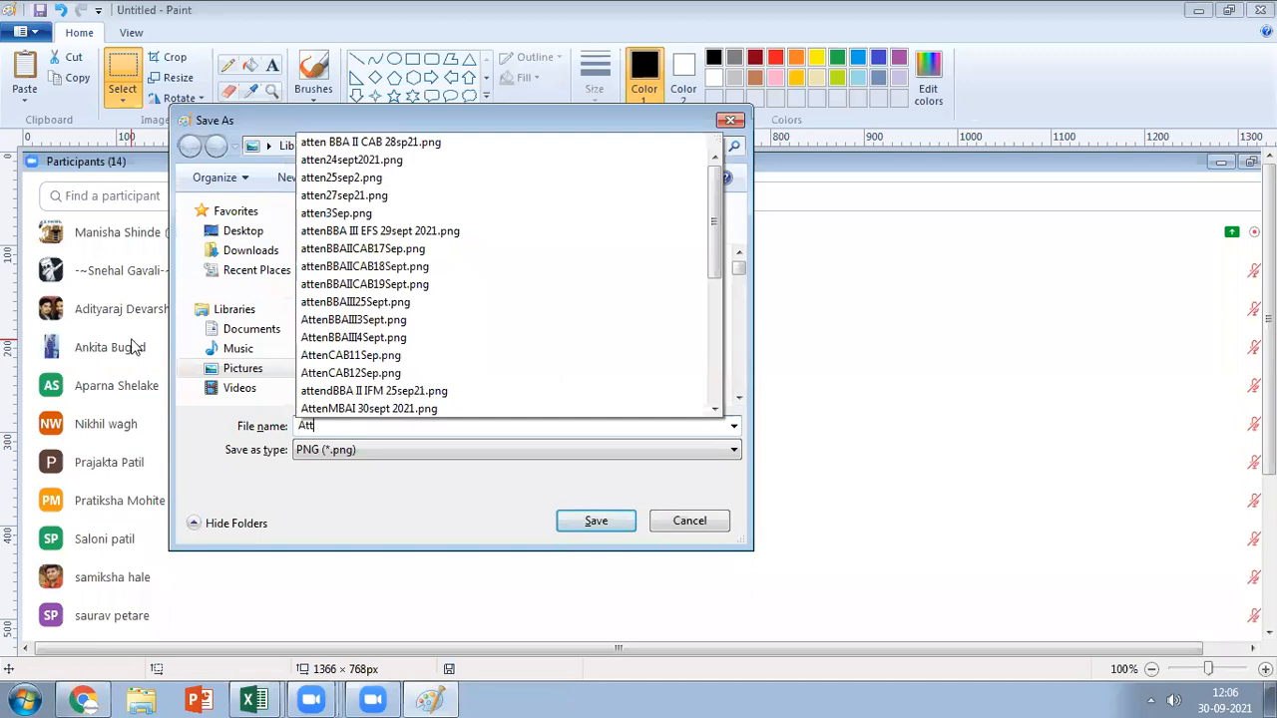
text(n 2 MBA I)
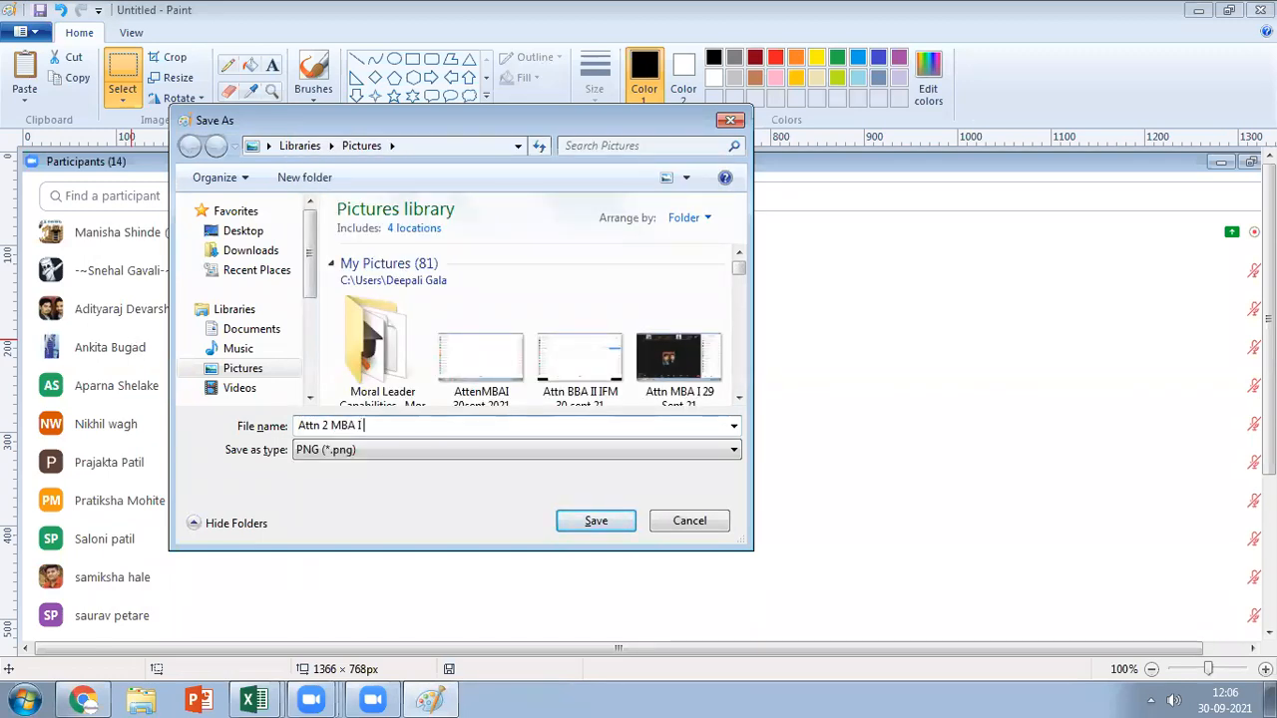
text( 30 sept 21)
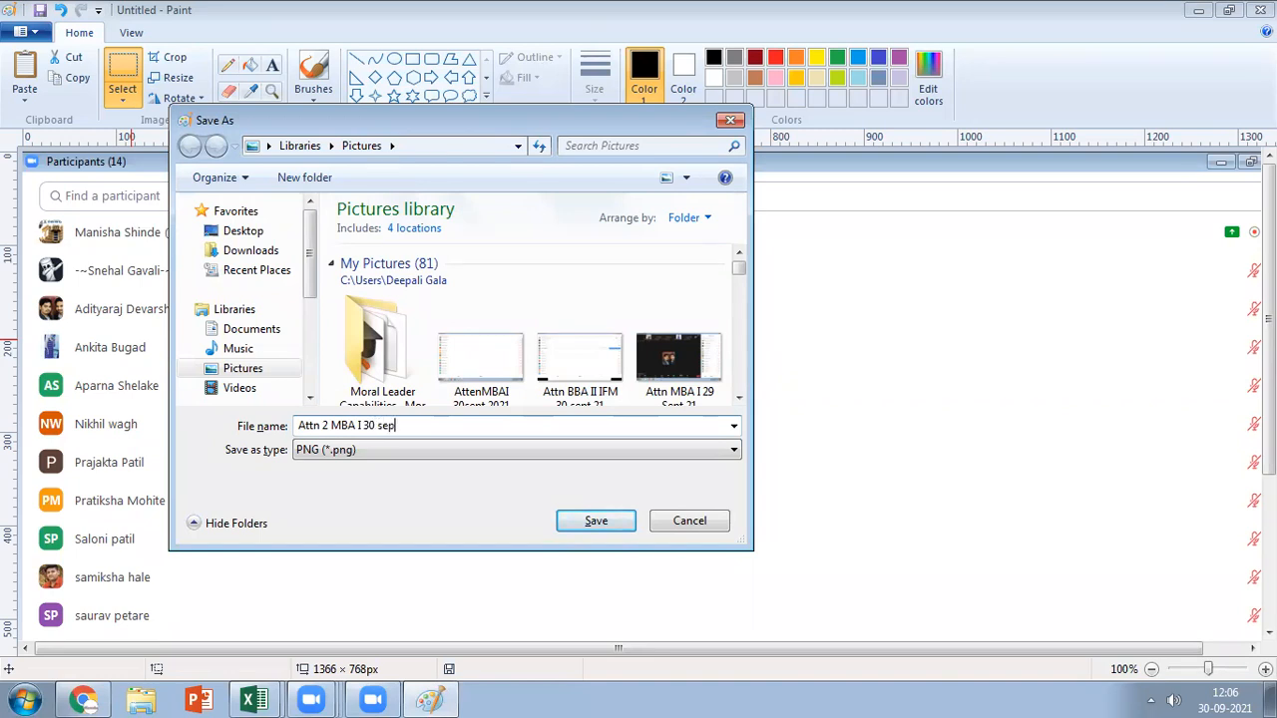
key(Return)
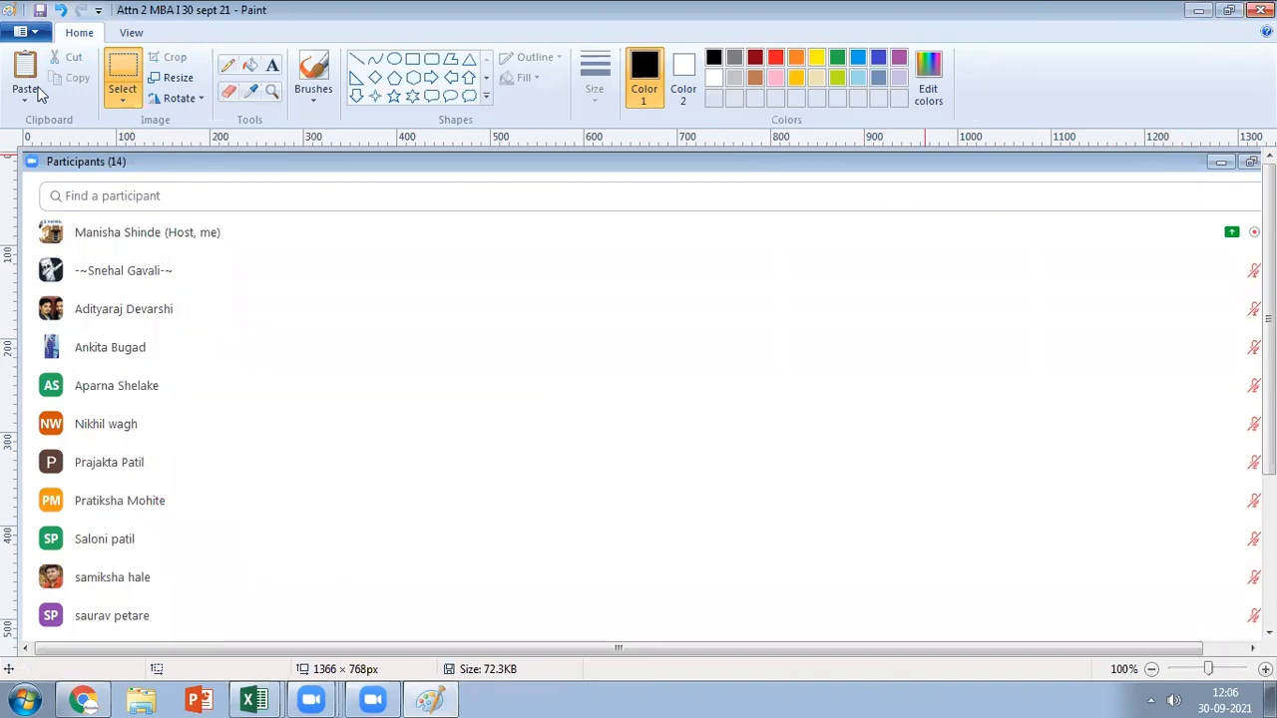
click(27, 31)
click(357, 32)
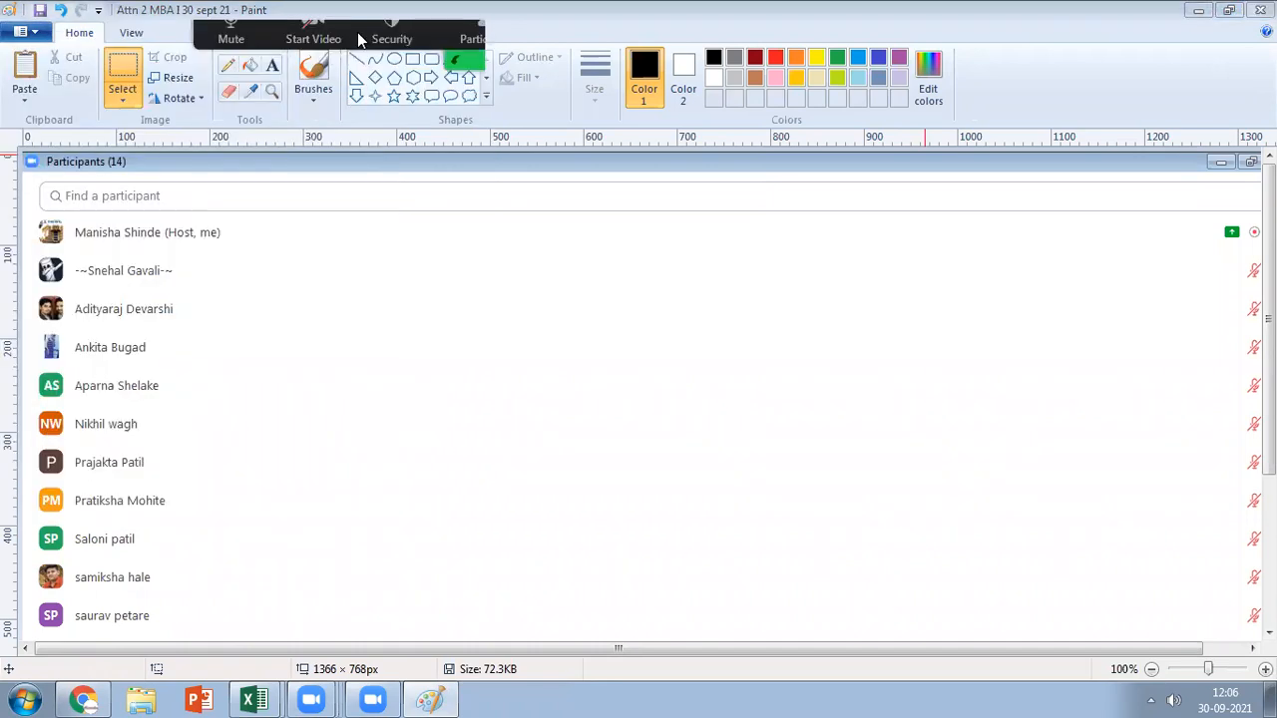